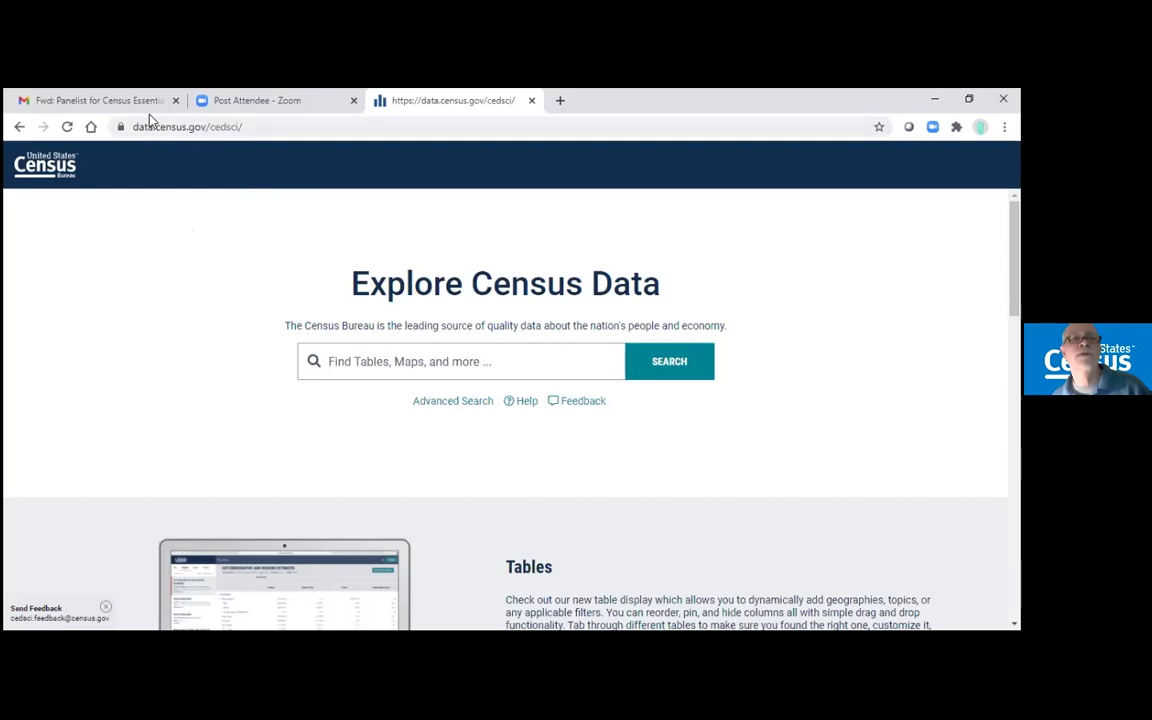
# - Open Advanced Search and show the Years filter list, 2022 back through 2012
pyautogui.click(466, 401)
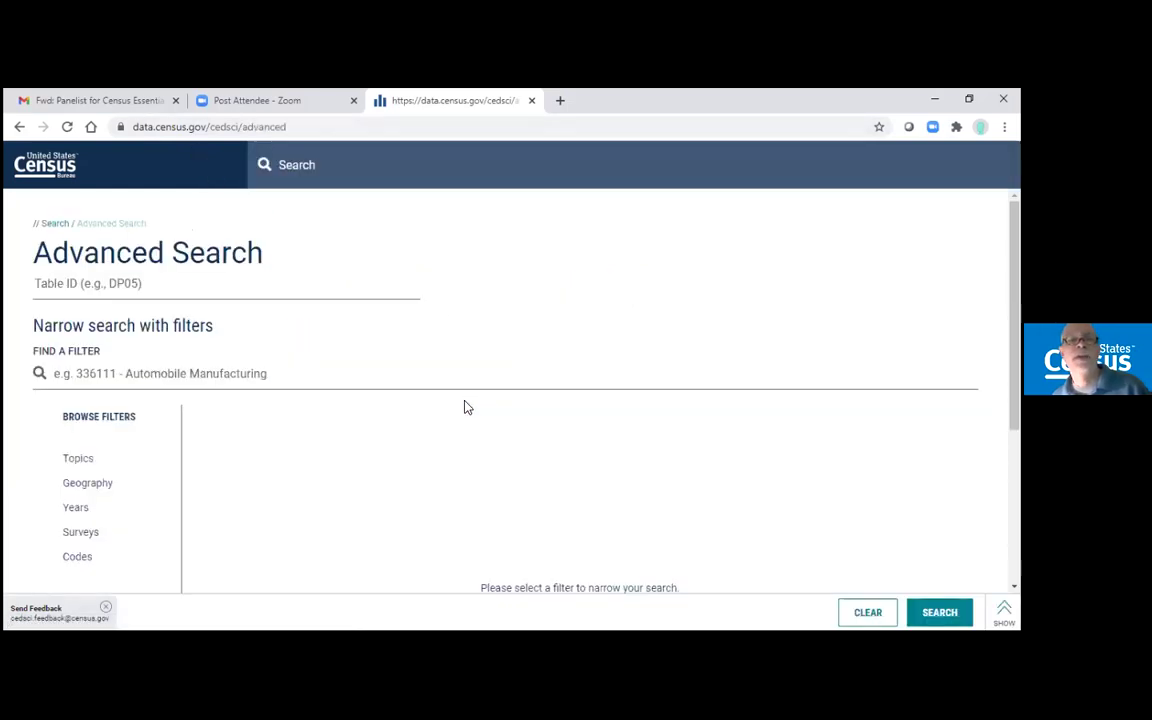
pyautogui.scroll(-1, 470, 366)
pyautogui.scroll(1, 646, 385)
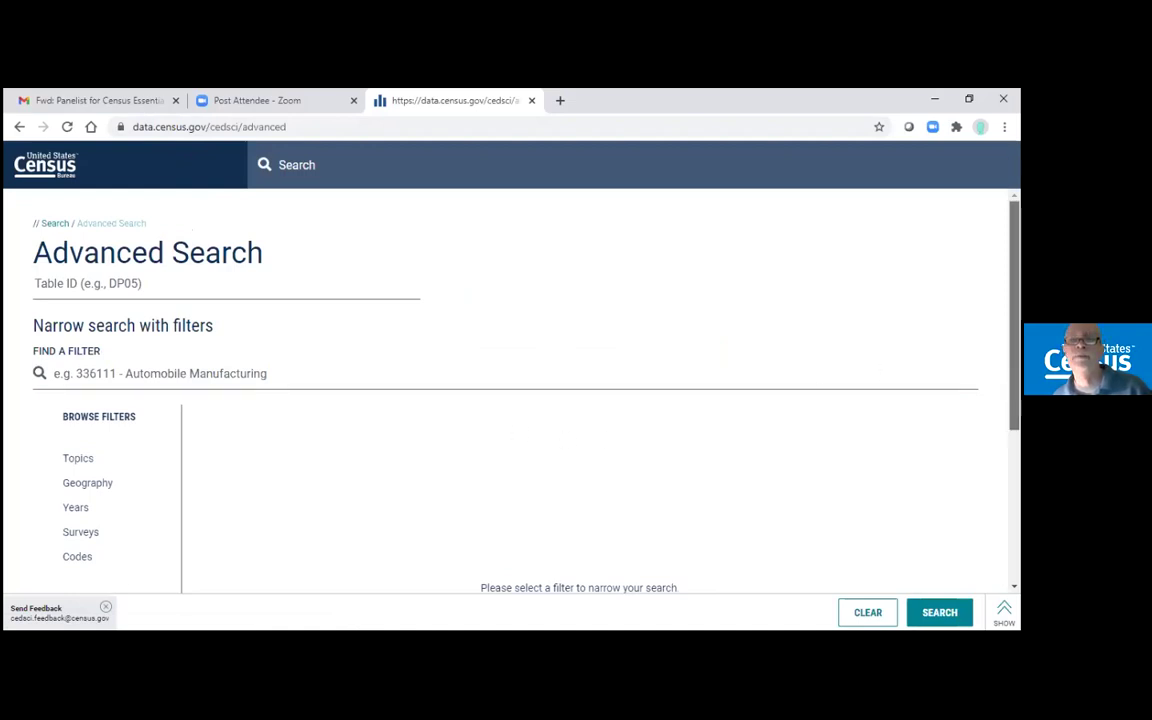
pyautogui.scroll(-1, 875, 373)
pyautogui.scroll(-2, 511, 357)
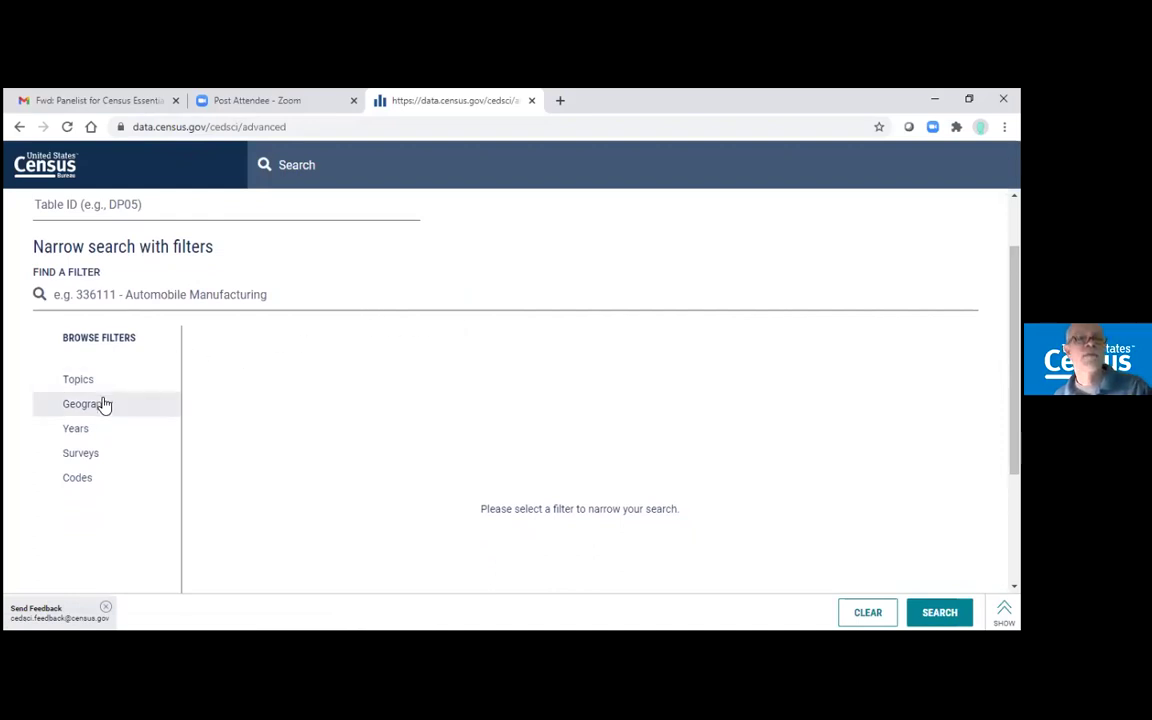
pyautogui.click(78, 433)
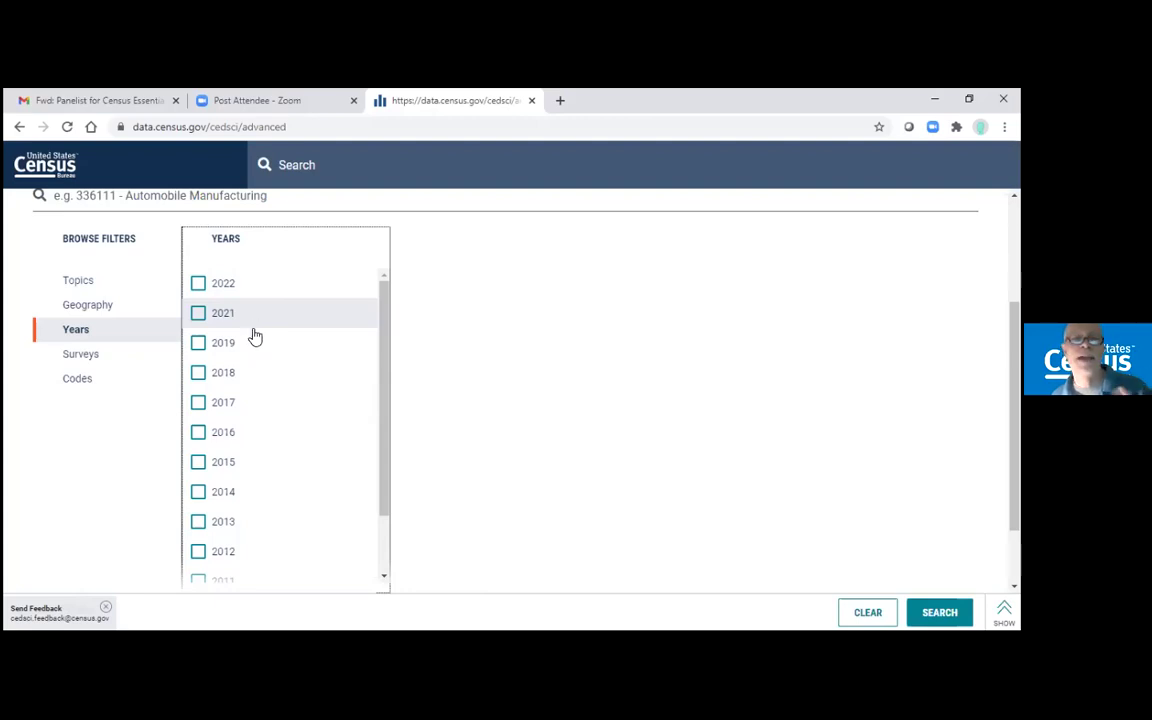
# - Filter the search to 2019, then browse the Surveys list under Topics
pyautogui.click(196, 346)
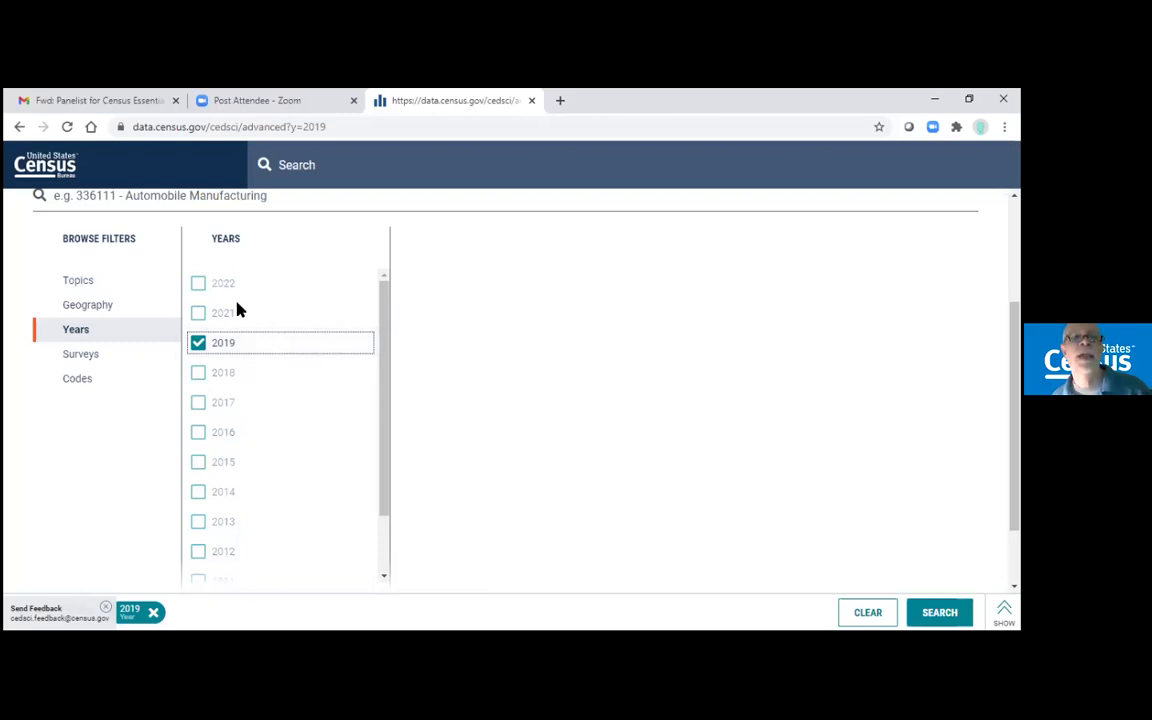
pyautogui.click(80, 284)
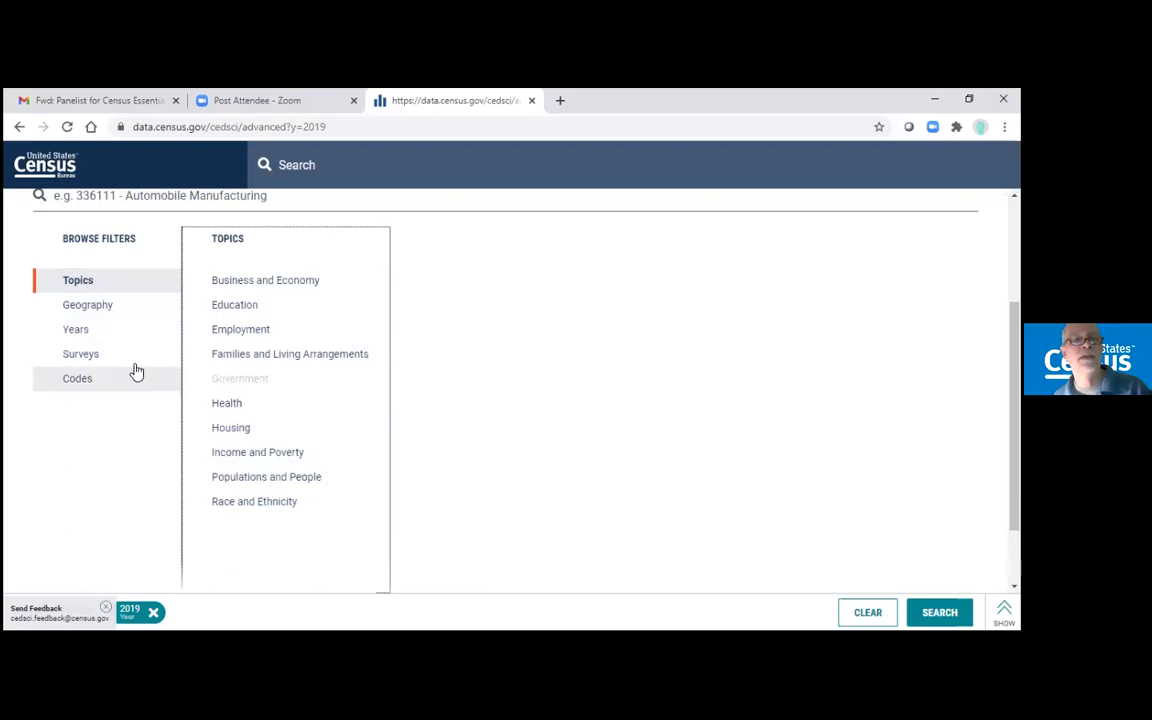
pyautogui.click(85, 359)
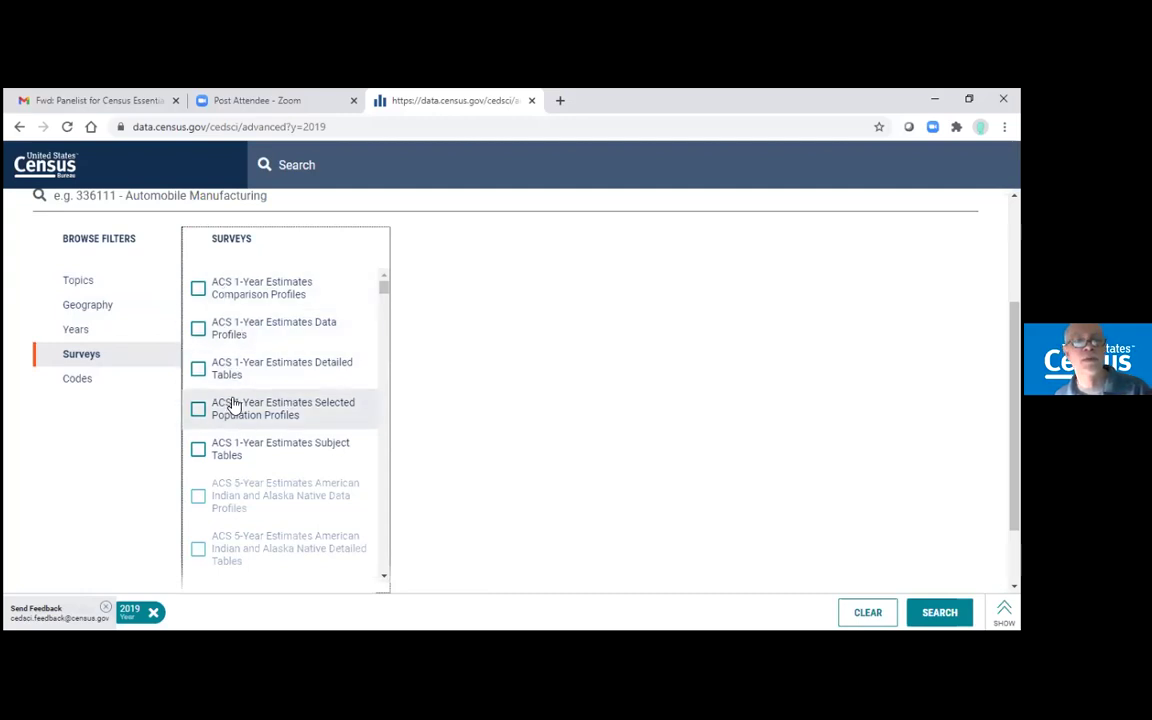
pyautogui.scroll(-1, 289, 456)
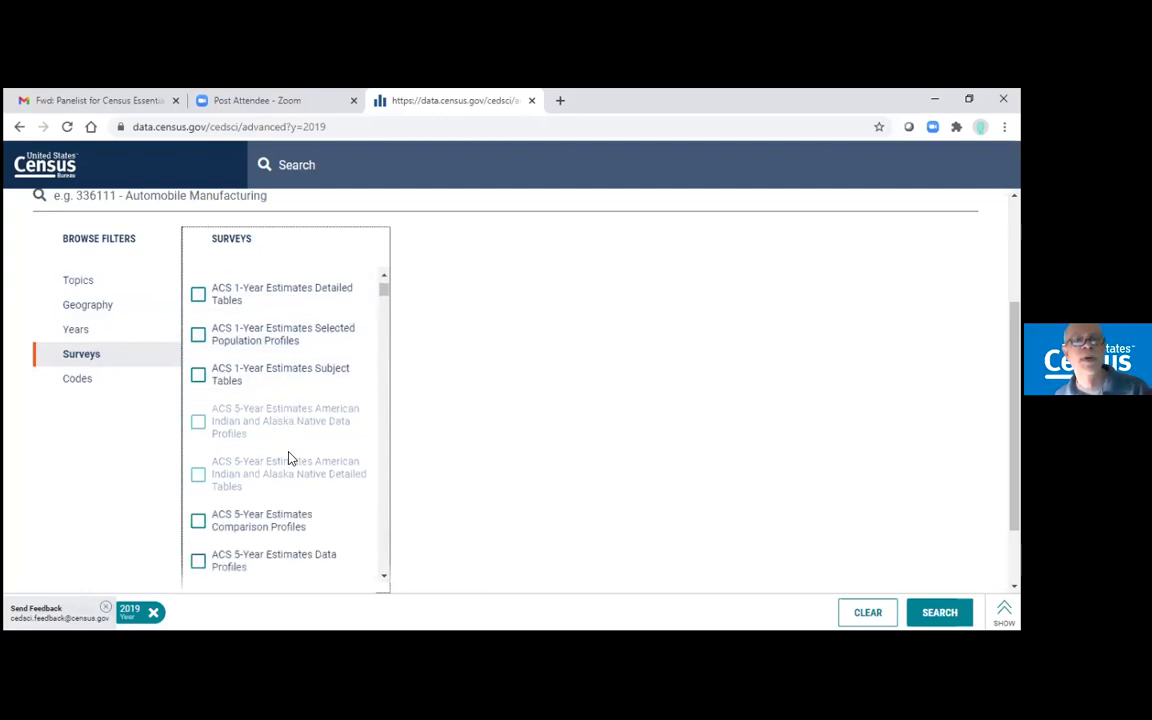
pyautogui.scroll(-1, 289, 458)
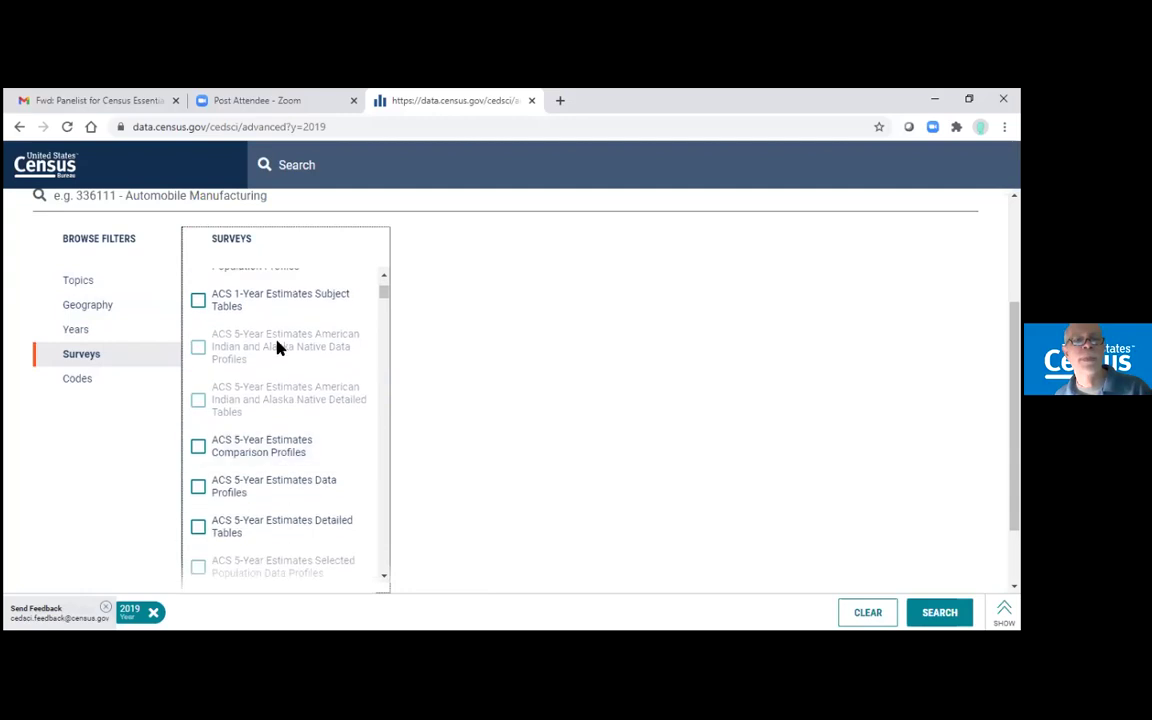
pyautogui.scroll(-1, 285, 400)
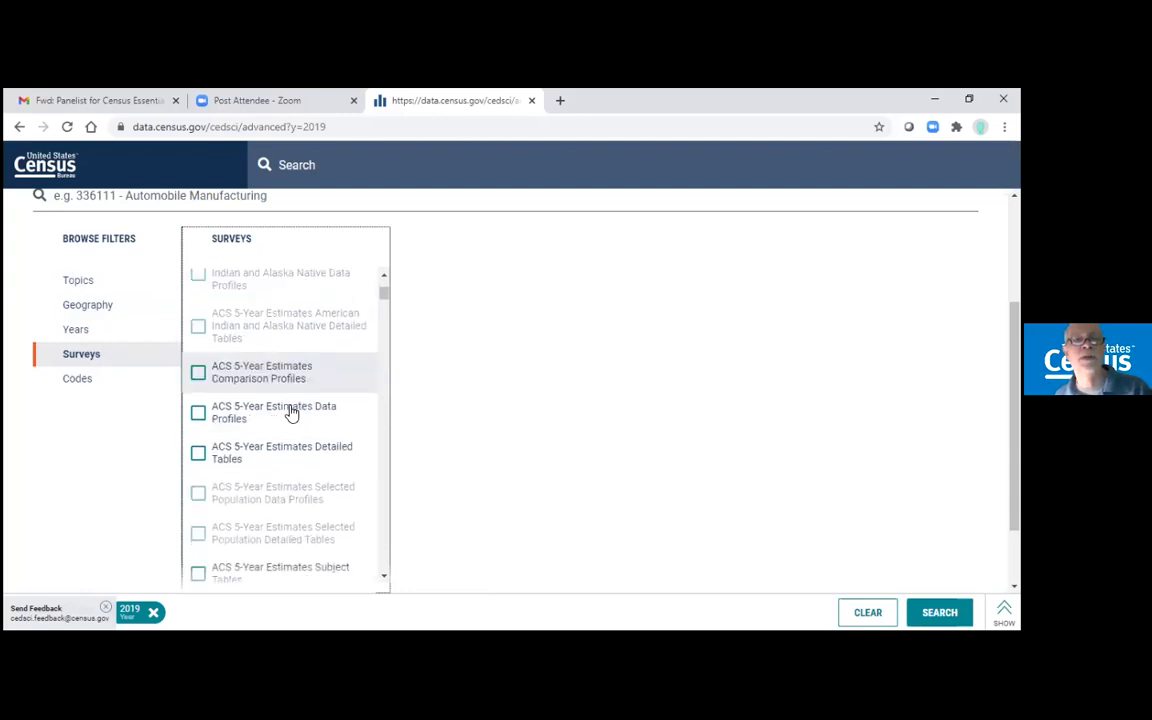
pyautogui.scroll(-1, 298, 400)
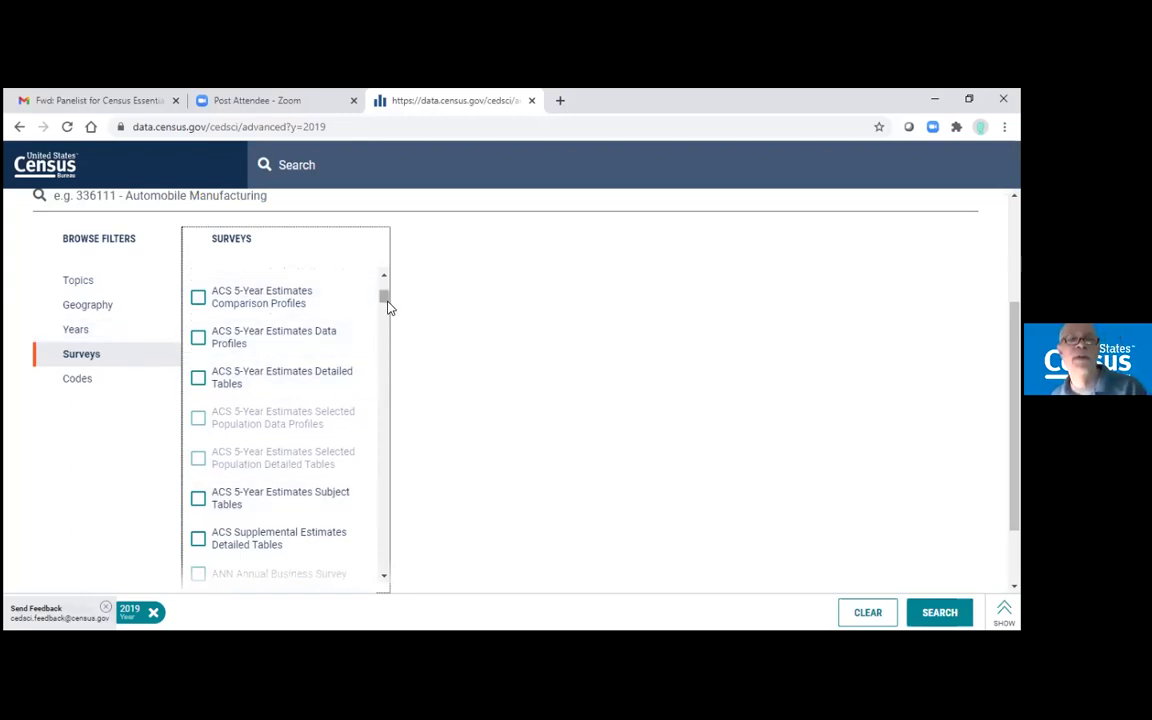
pyautogui.moveTo(387, 300); pyautogui.dragTo(387, 345)
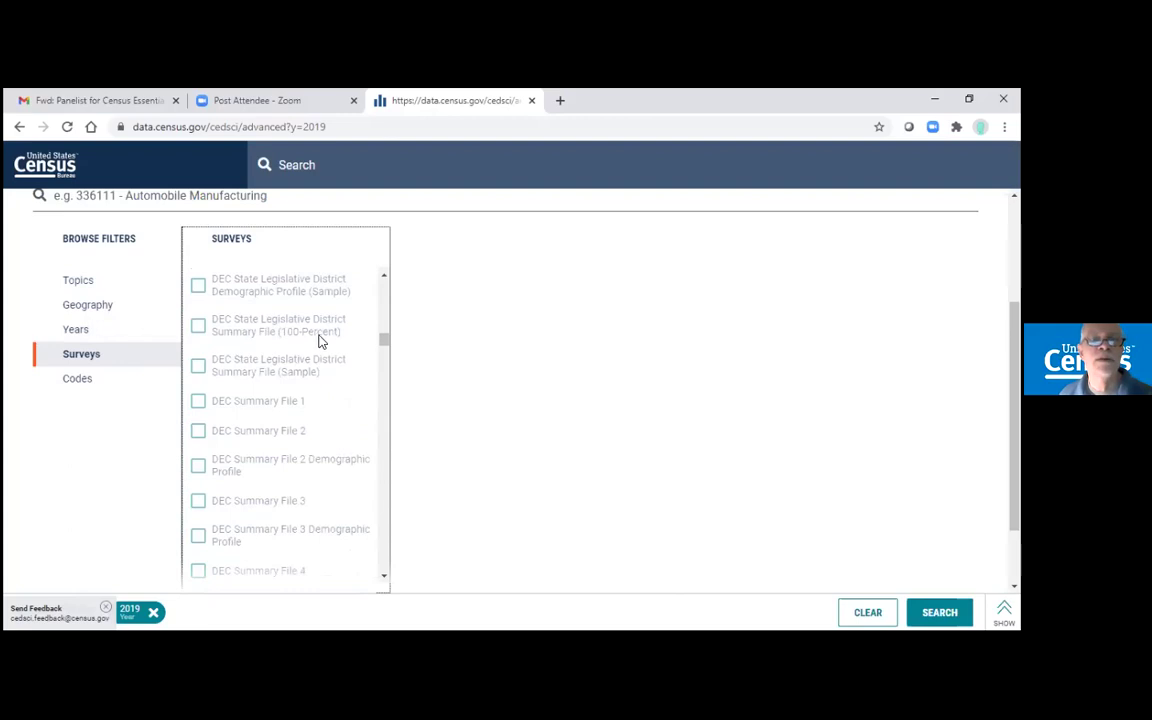
pyautogui.moveTo(385, 345); pyautogui.dragTo(385, 305)
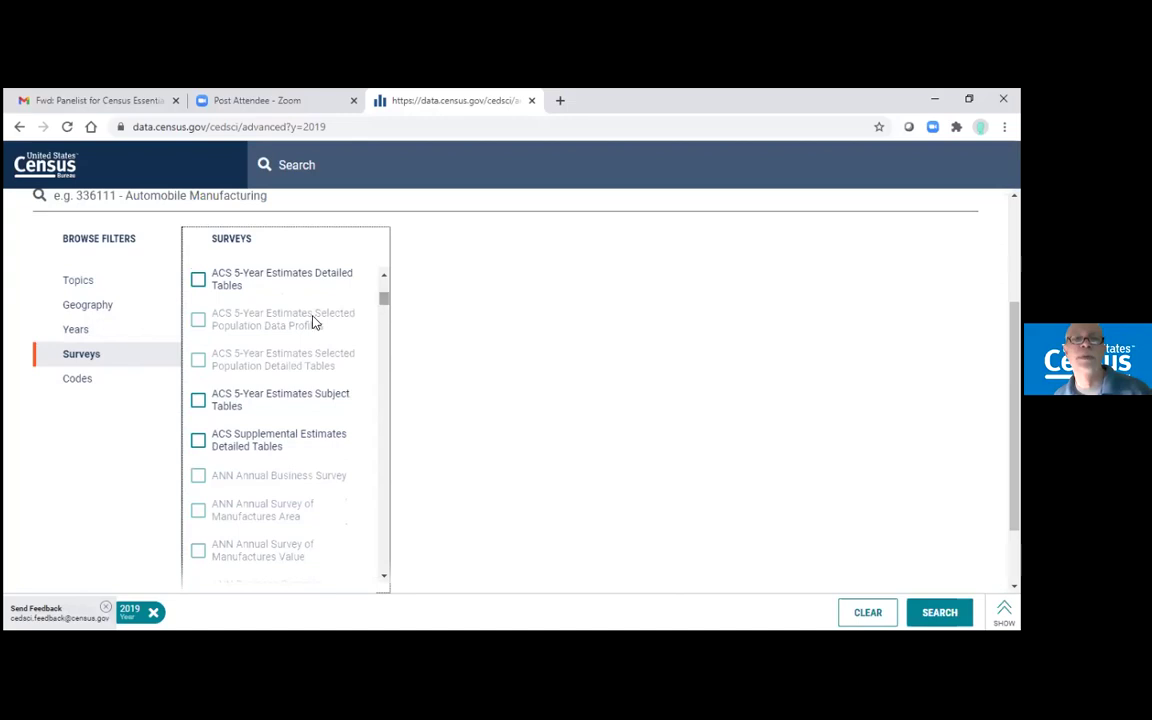
# - Remove the 2019 year filter and scroll through the surveys available without it
pyautogui.click(119, 334)
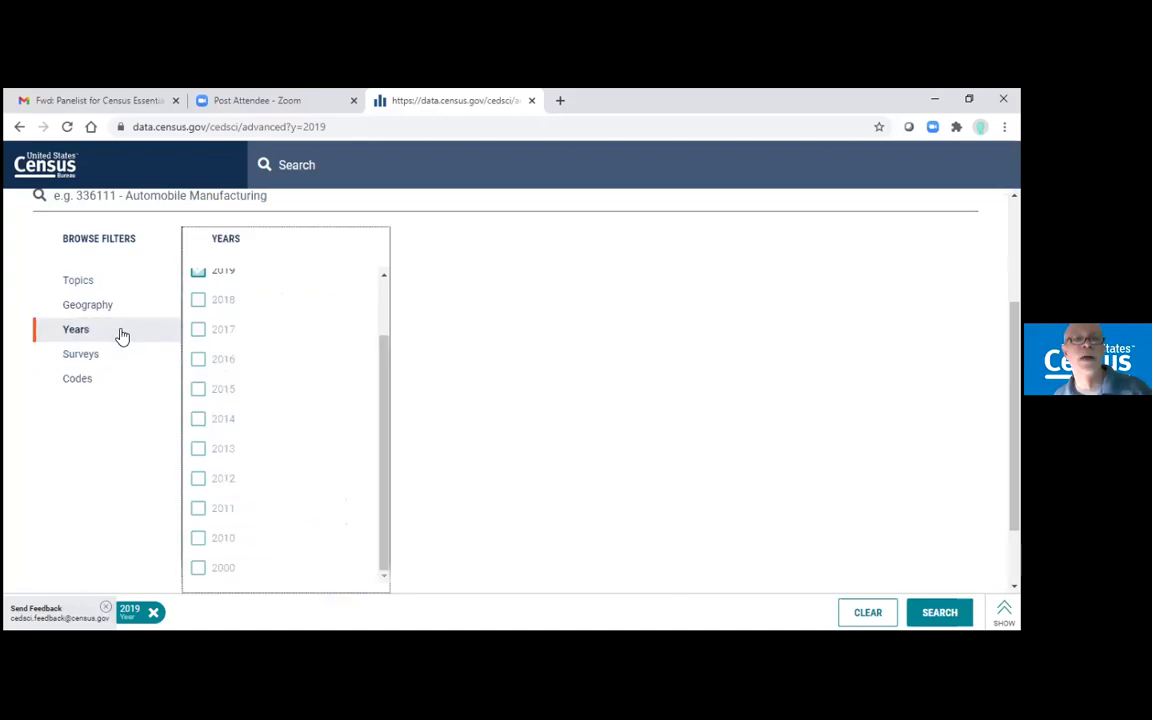
pyautogui.click(197, 274)
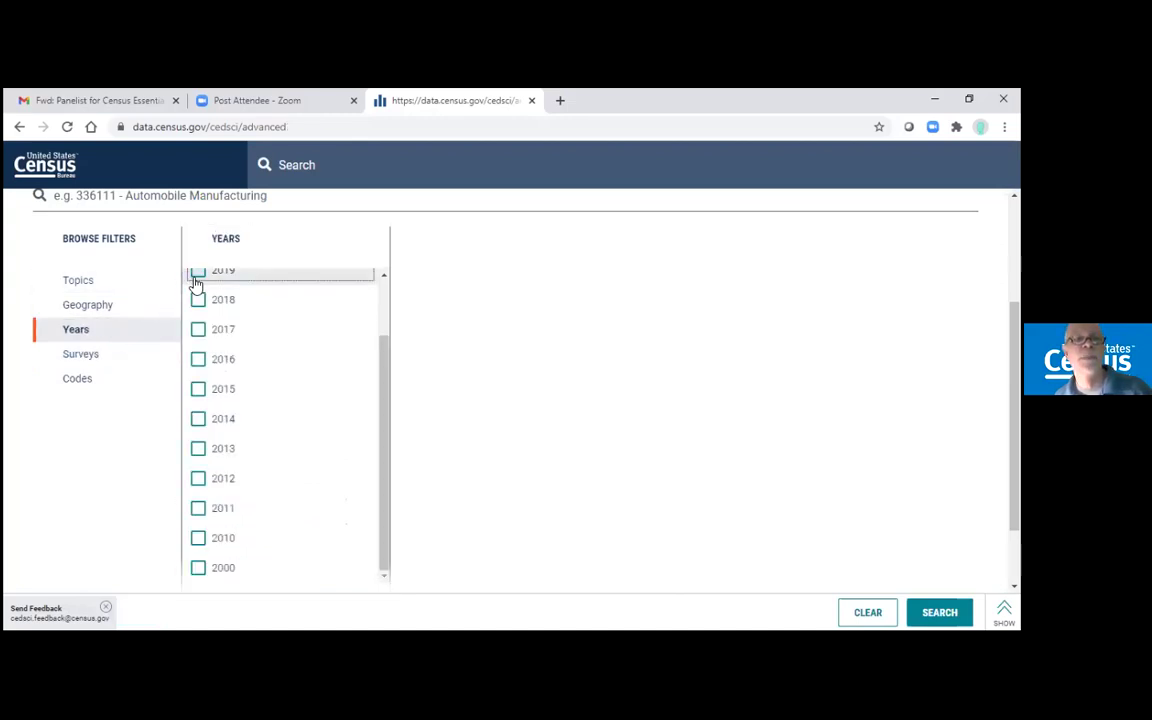
pyautogui.click(88, 355)
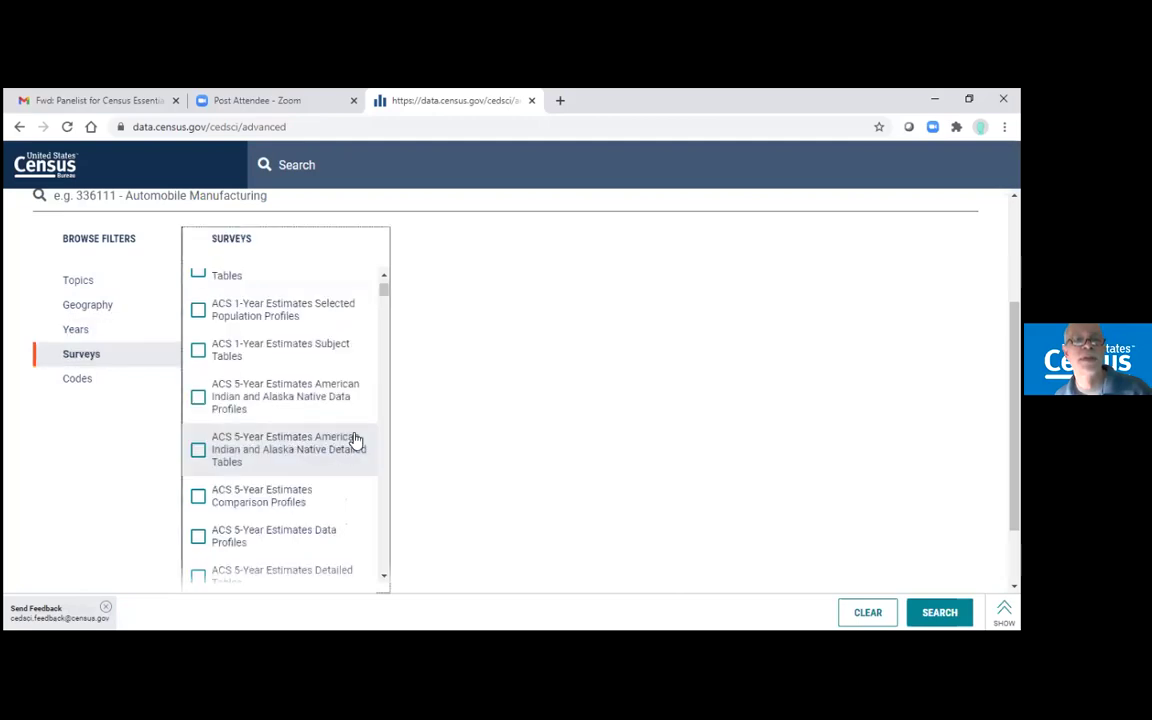
pyautogui.scroll(-3, 381, 440)
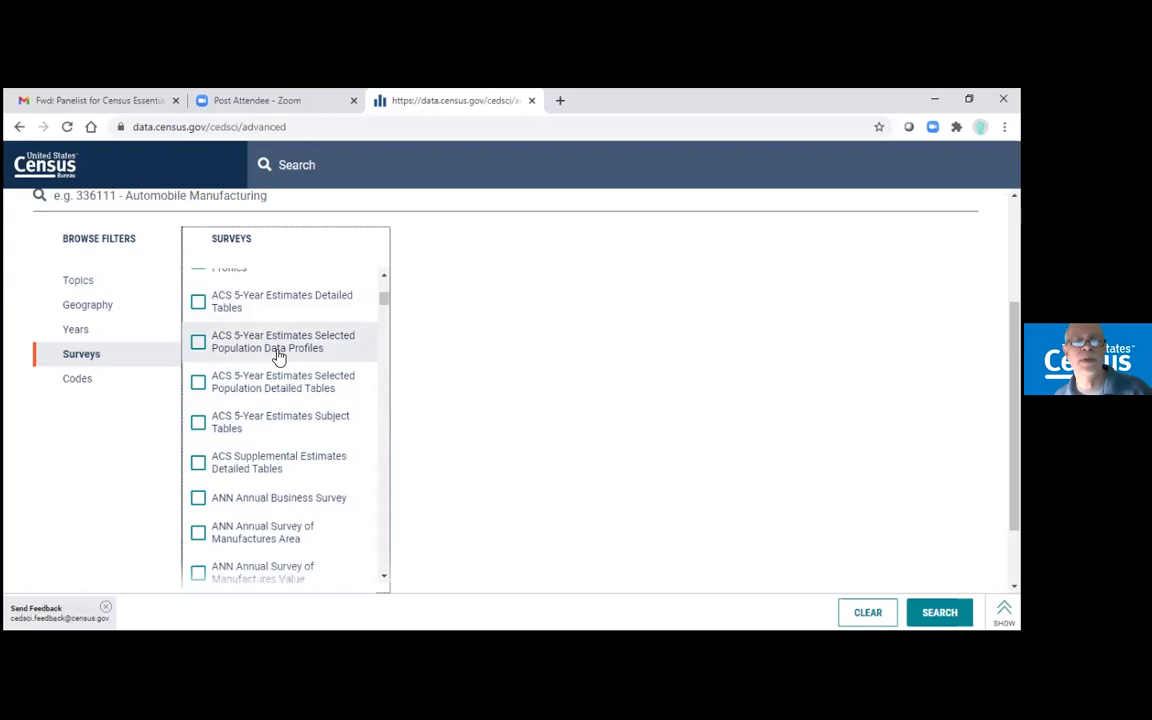
pyautogui.scroll(-3, 383, 430)
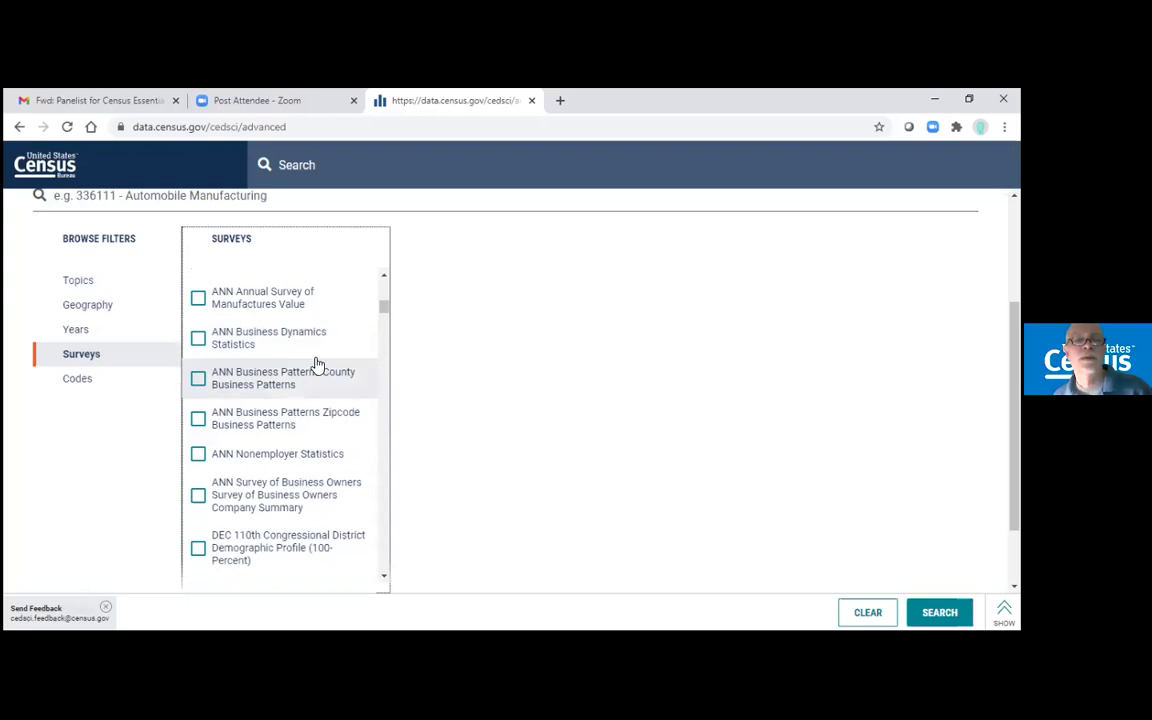
pyautogui.scroll(-2, 381, 430)
pyautogui.scroll(-2, 381, 432)
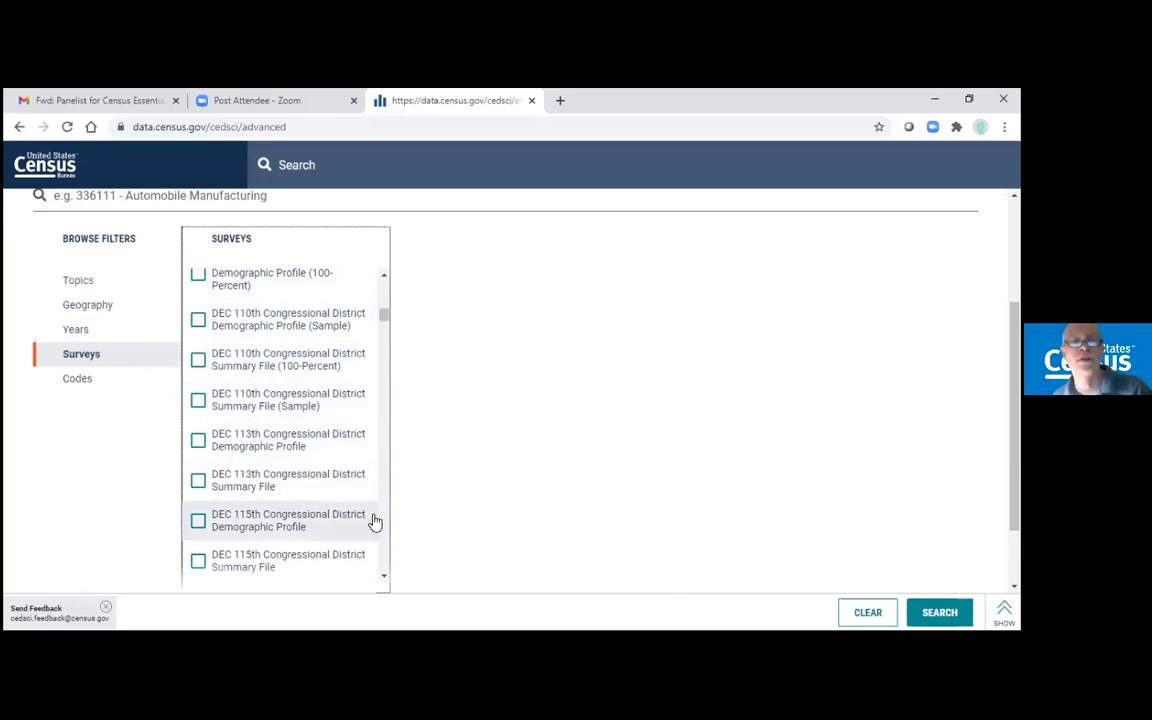
pyautogui.scroll(-3, 379, 515)
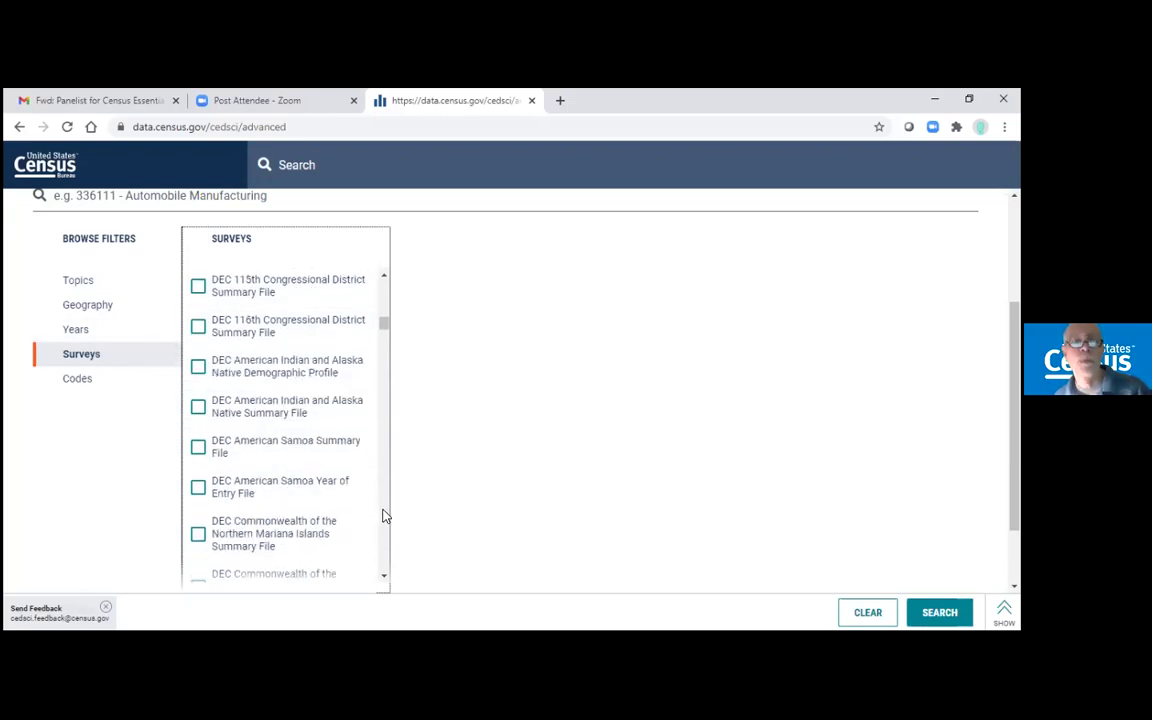
pyautogui.scroll(-3, 385, 515)
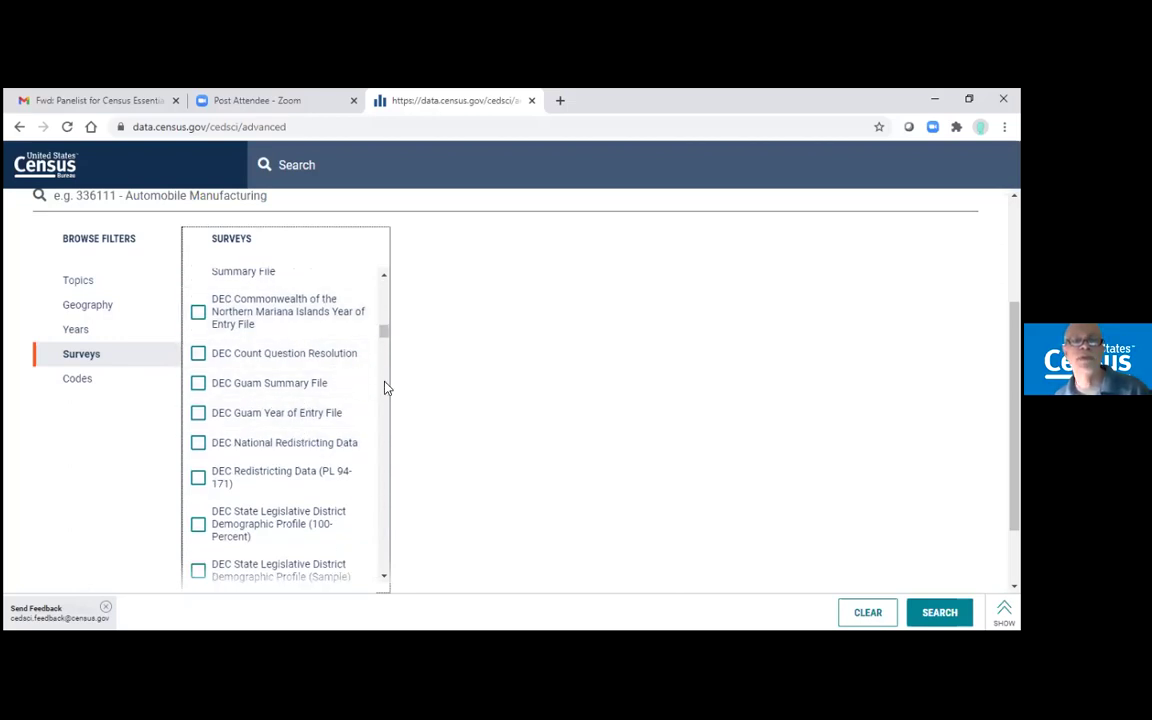
pyautogui.scroll(-3, 383, 383)
pyautogui.scroll(1, 387, 313)
pyautogui.scroll(3, 385, 313)
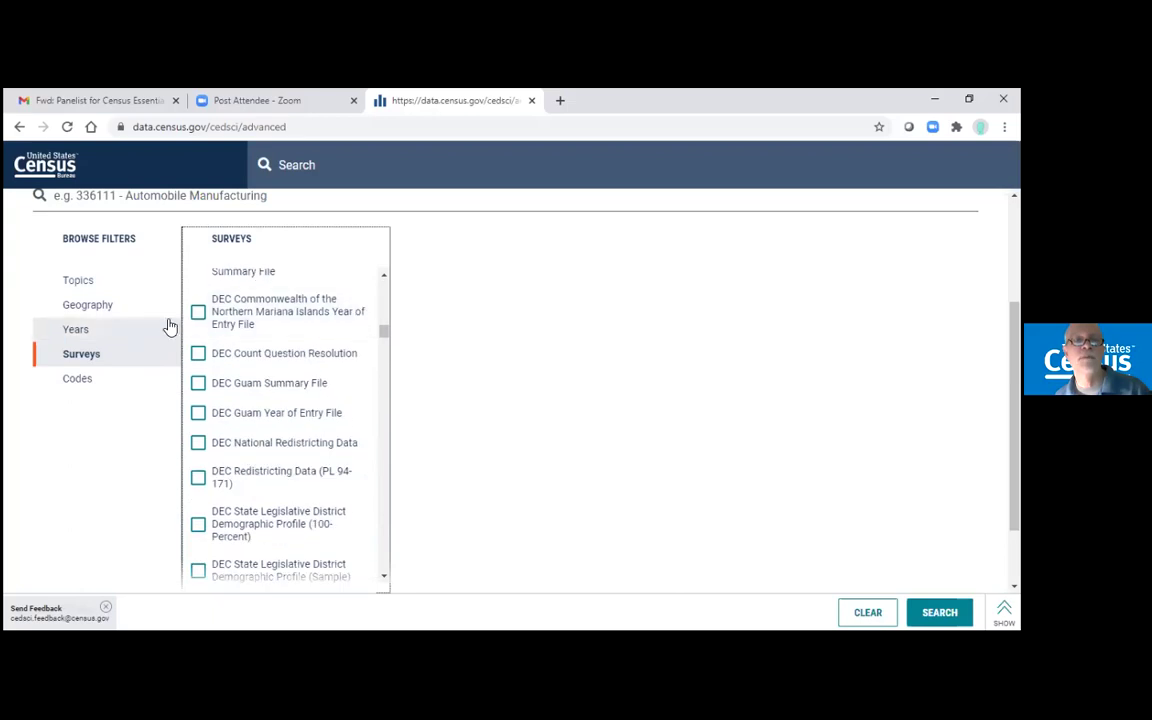
# - Reapply 2019 and add the ACS 5-Year Estimates Data Profiles survey filter
pyautogui.click(90, 330)
pyautogui.click(200, 280)
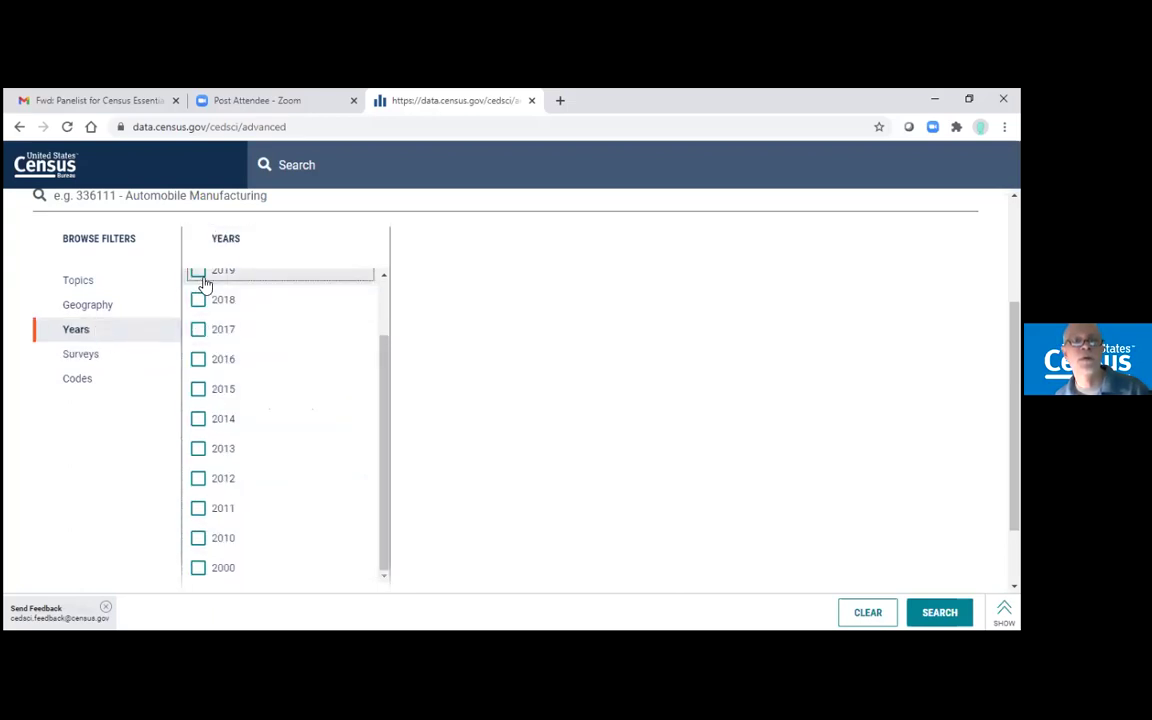
pyautogui.click(86, 354)
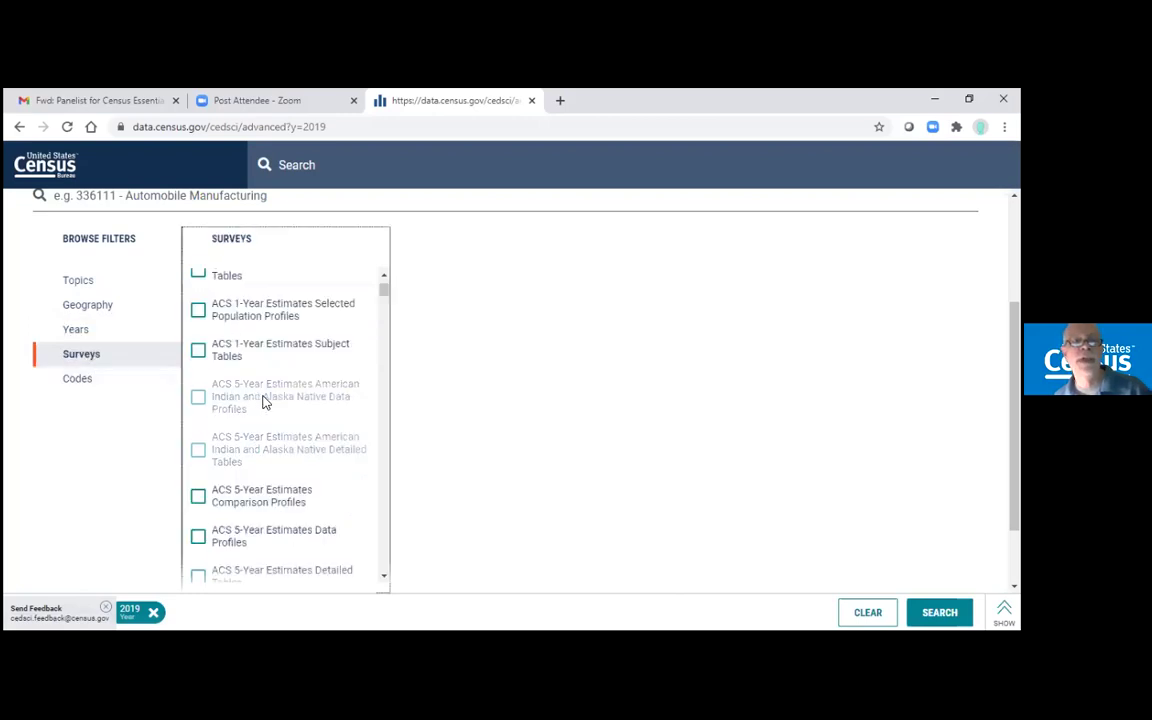
pyautogui.scroll(-2, 327, 413)
pyautogui.scroll(-2, 357, 430)
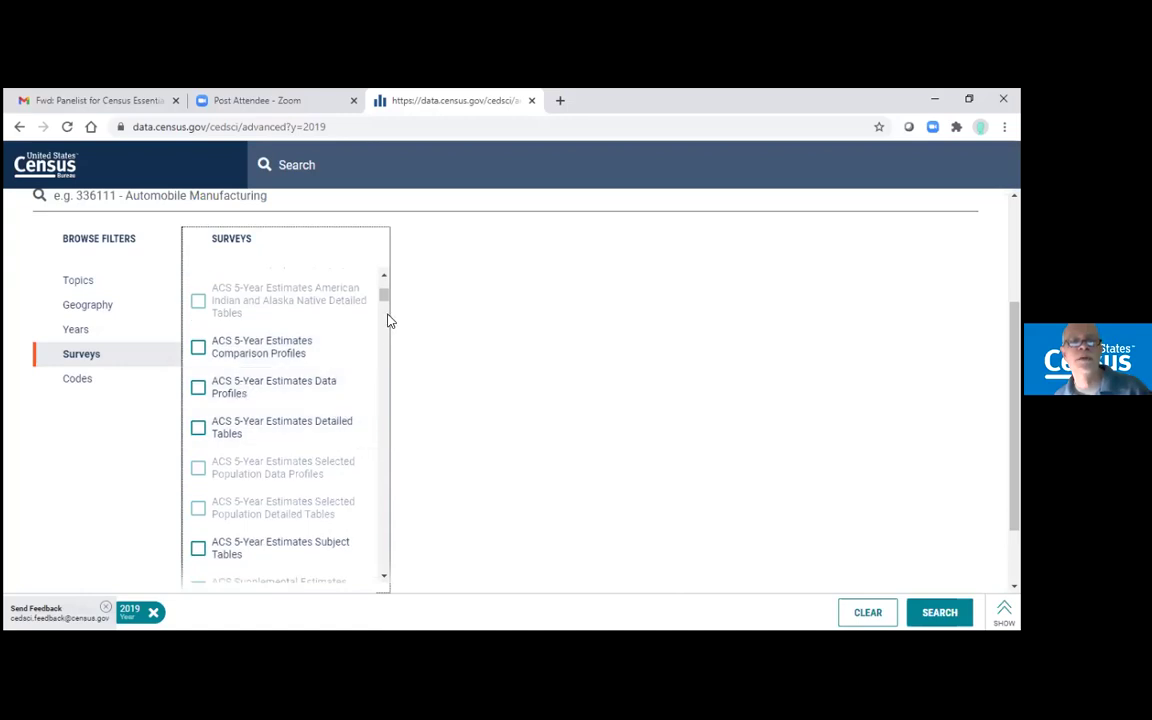
pyautogui.scroll(5, 386, 290)
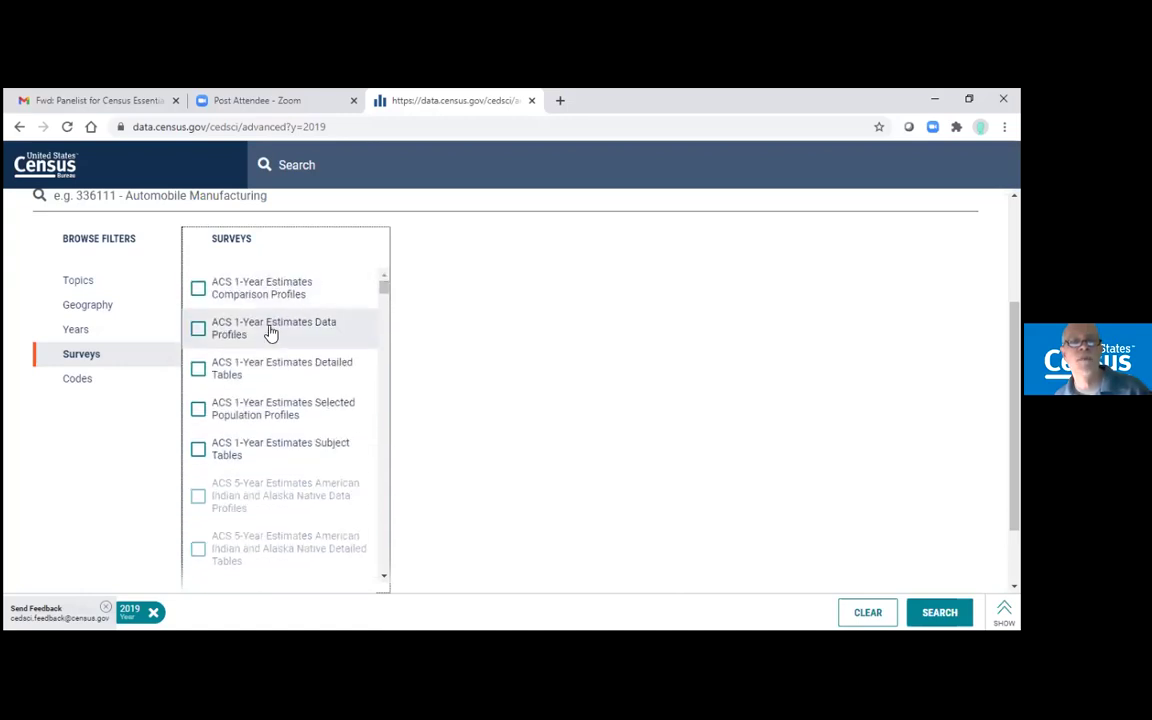
pyautogui.scroll(-4, 270, 357)
pyautogui.scroll(-3, 272, 352)
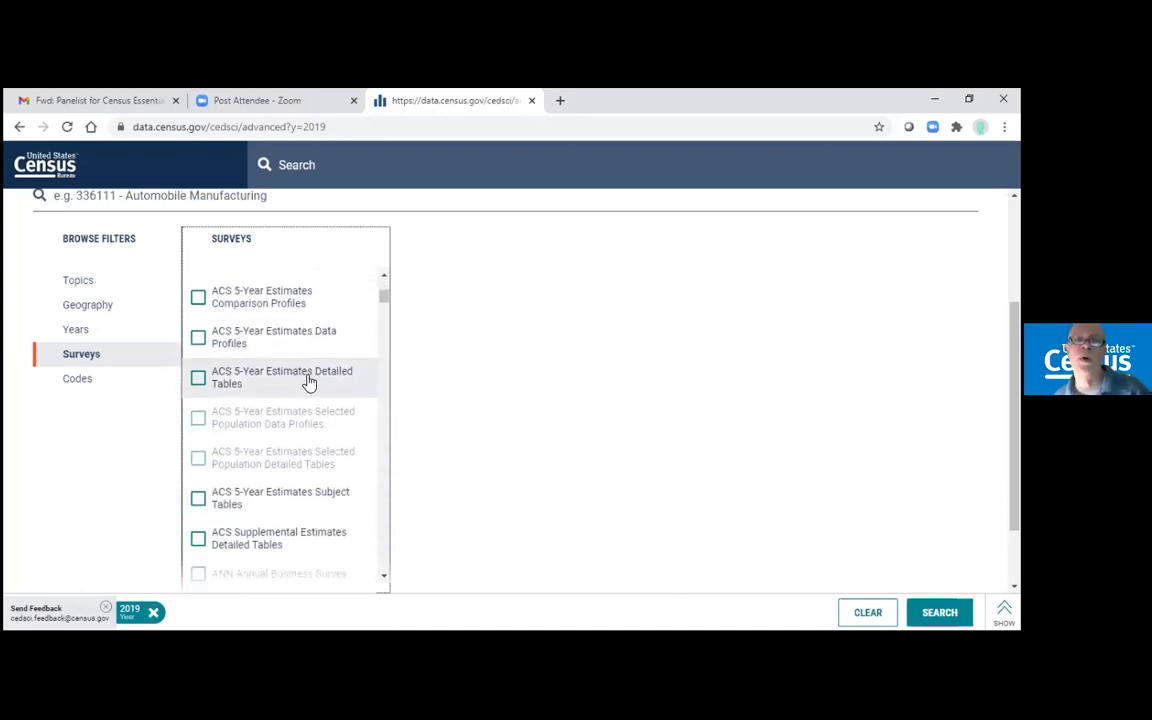
pyautogui.click(199, 340)
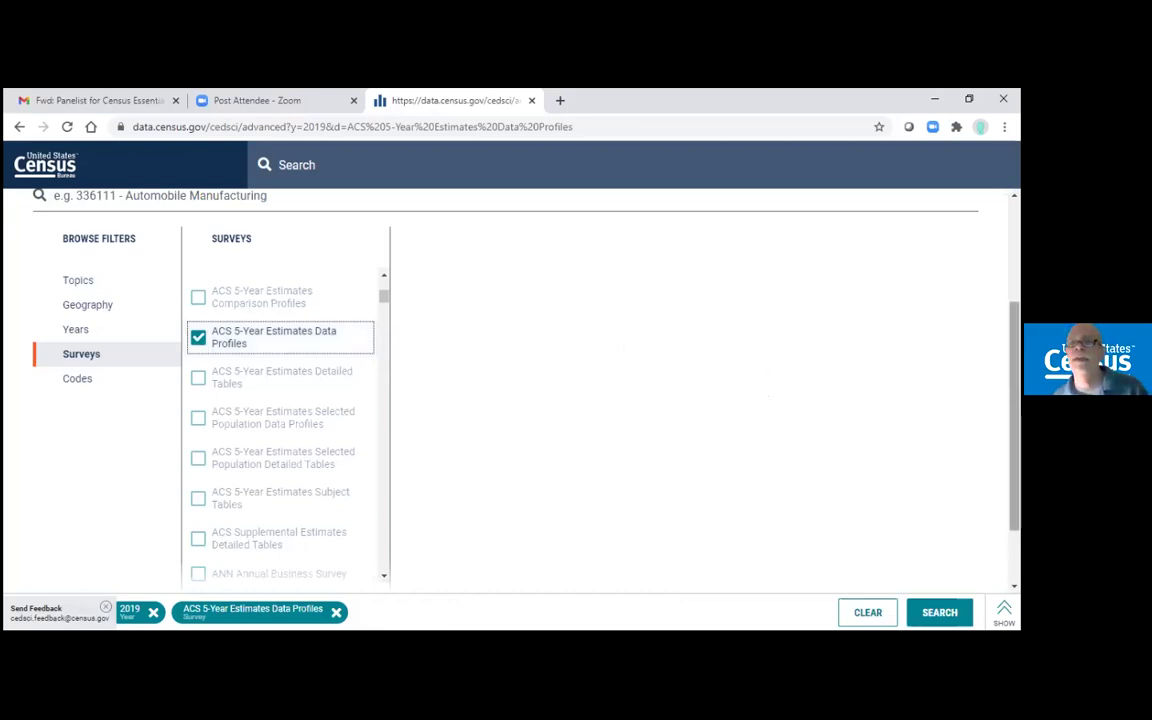
# - Dismiss the feedback prompt and review the five DP02–DP05 Data Profile tables
pyautogui.click(105, 609)
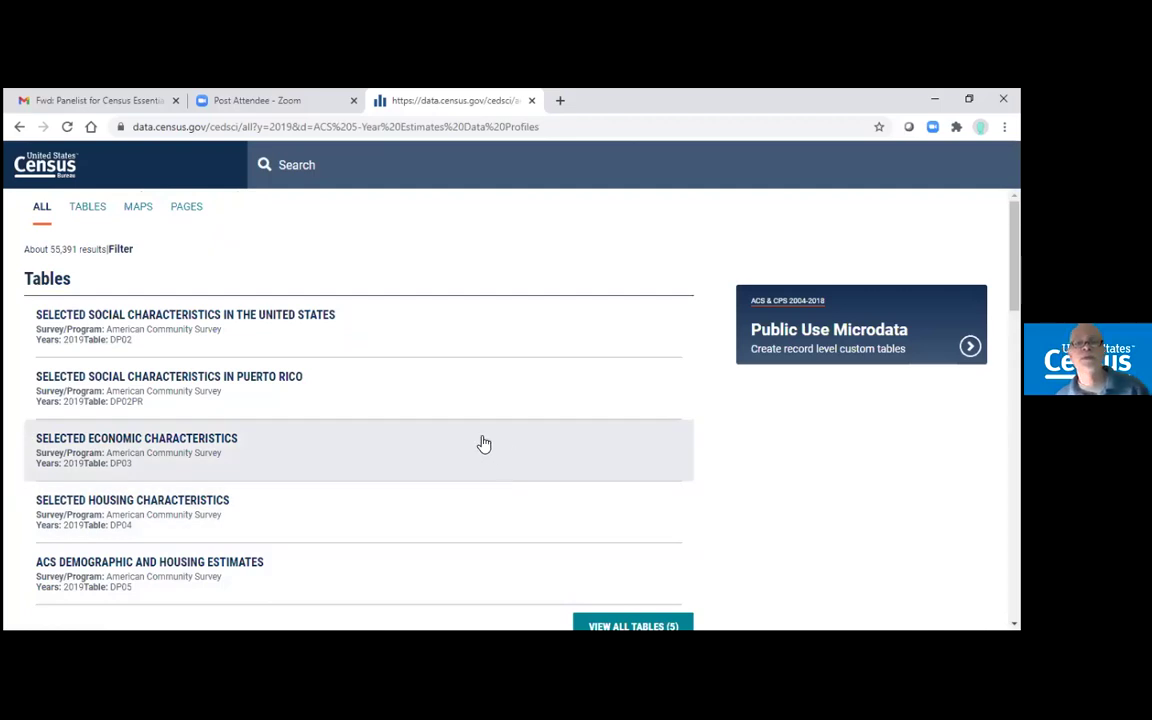
pyautogui.scroll(-1, 437, 394)
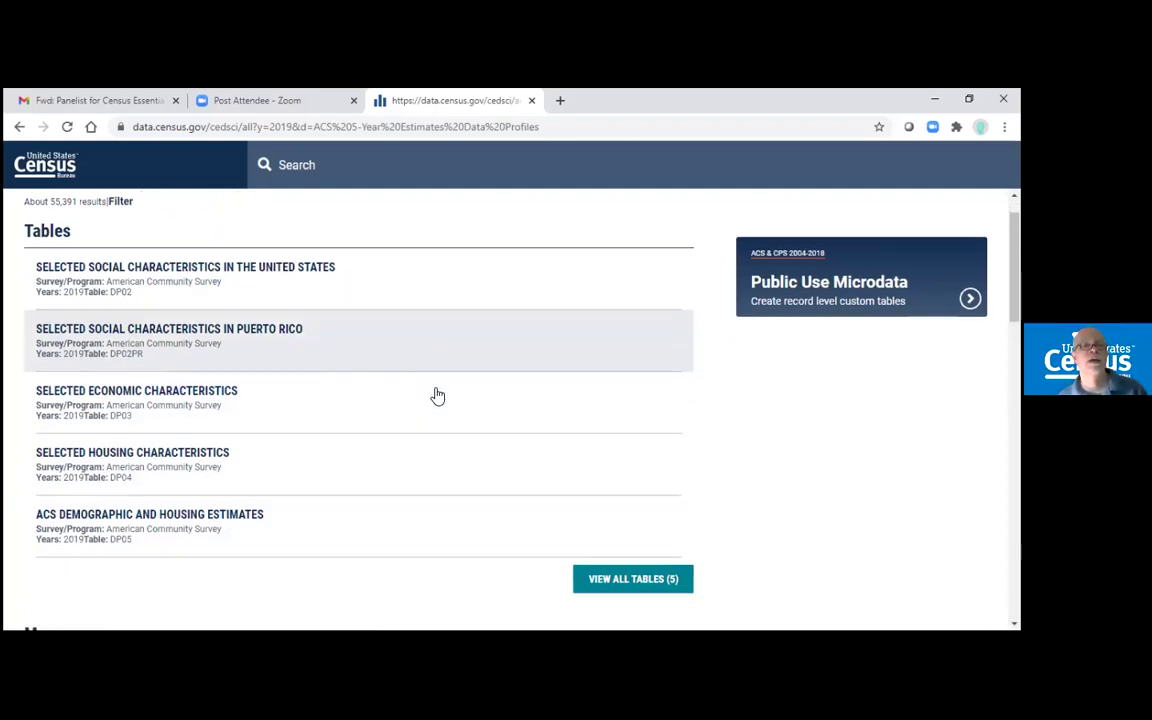
pyautogui.scroll(1, 437, 394)
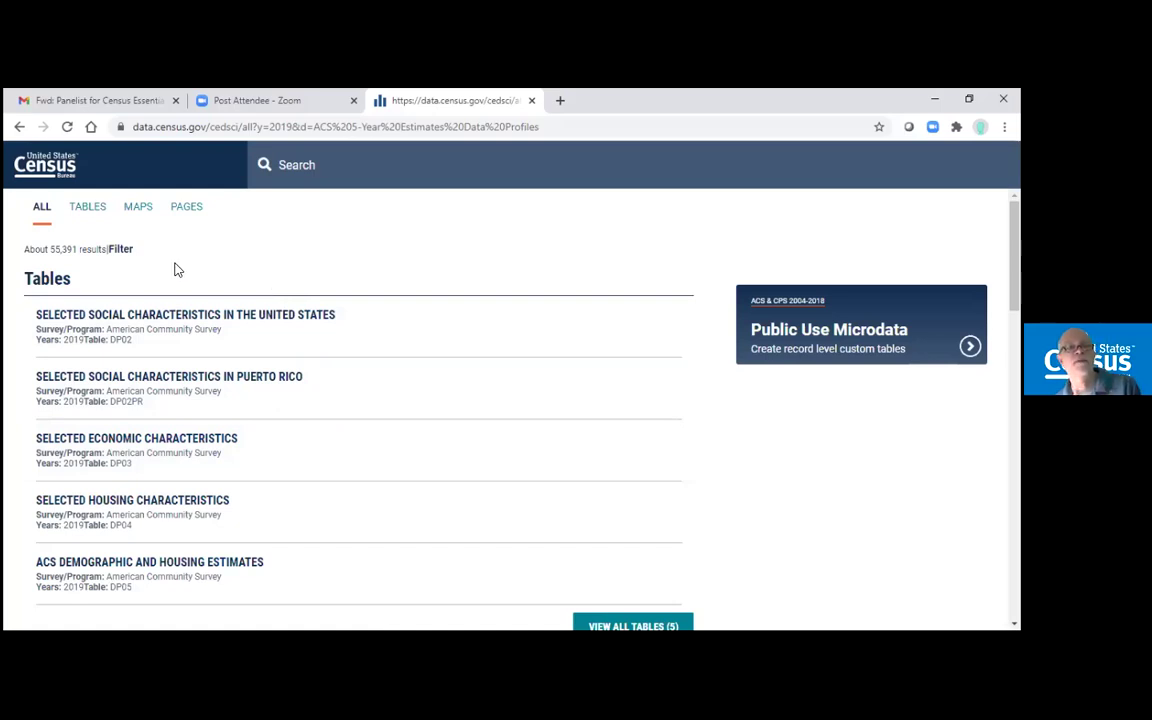
# - Add a County geography filter for All counties in New York and apply it
pyautogui.click(119, 250)
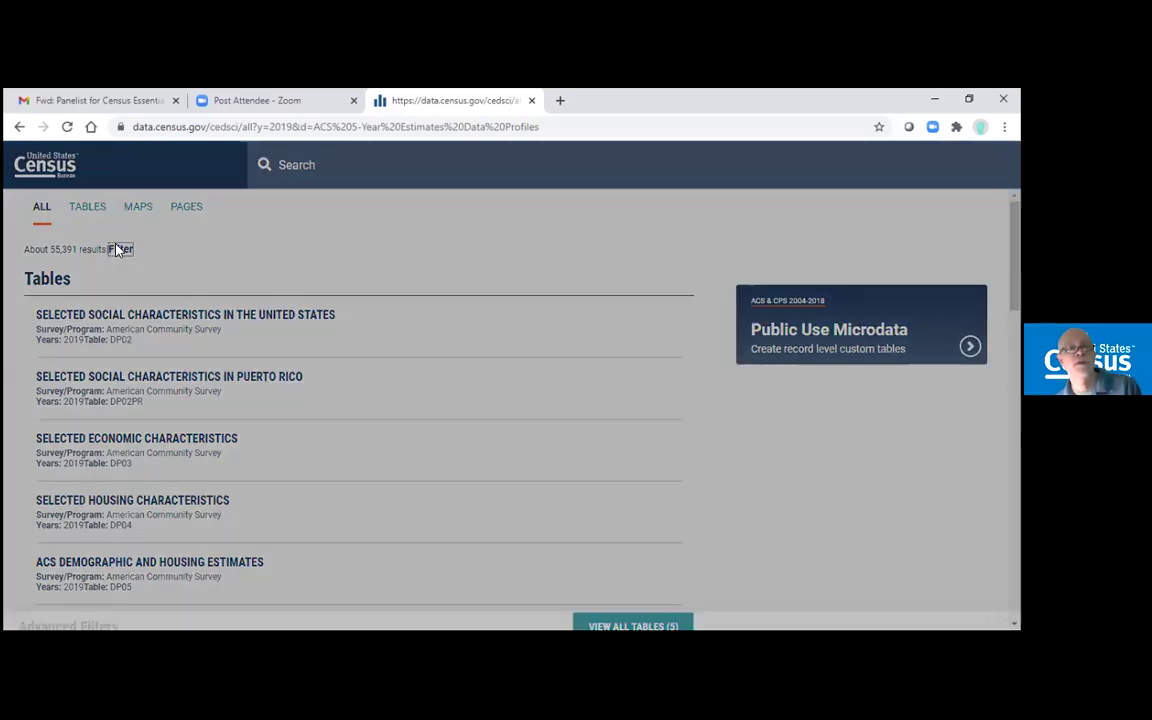
pyautogui.scroll(-2, 475, 423)
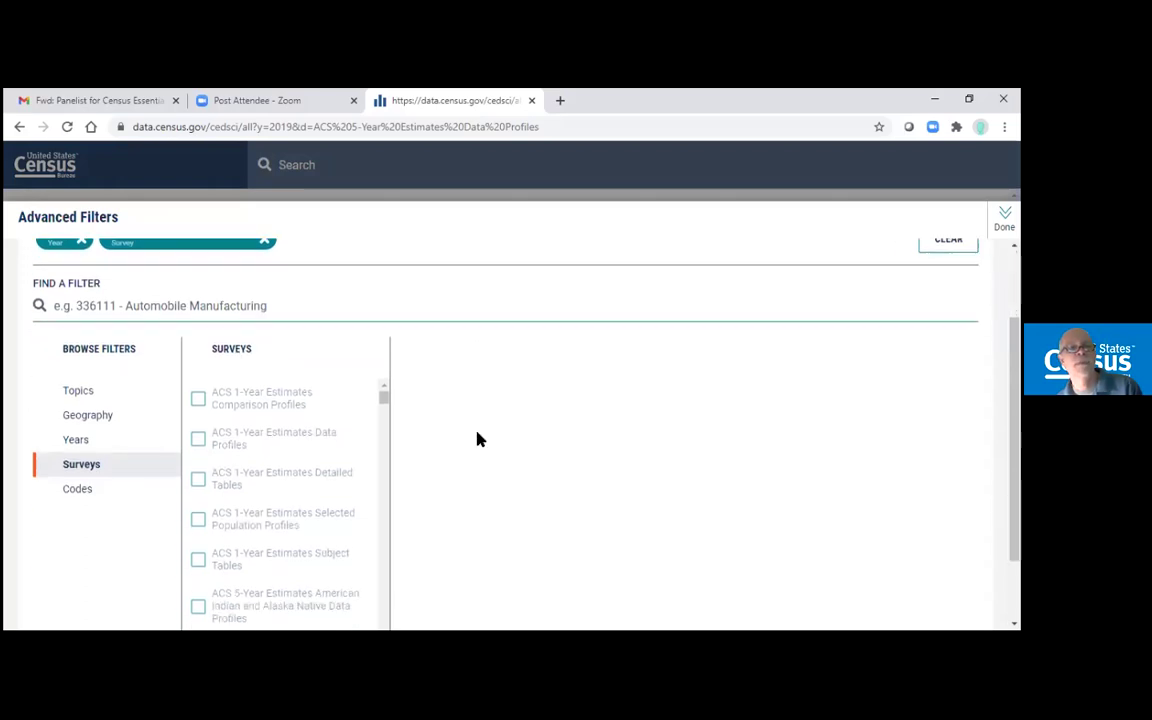
pyautogui.click(108, 376)
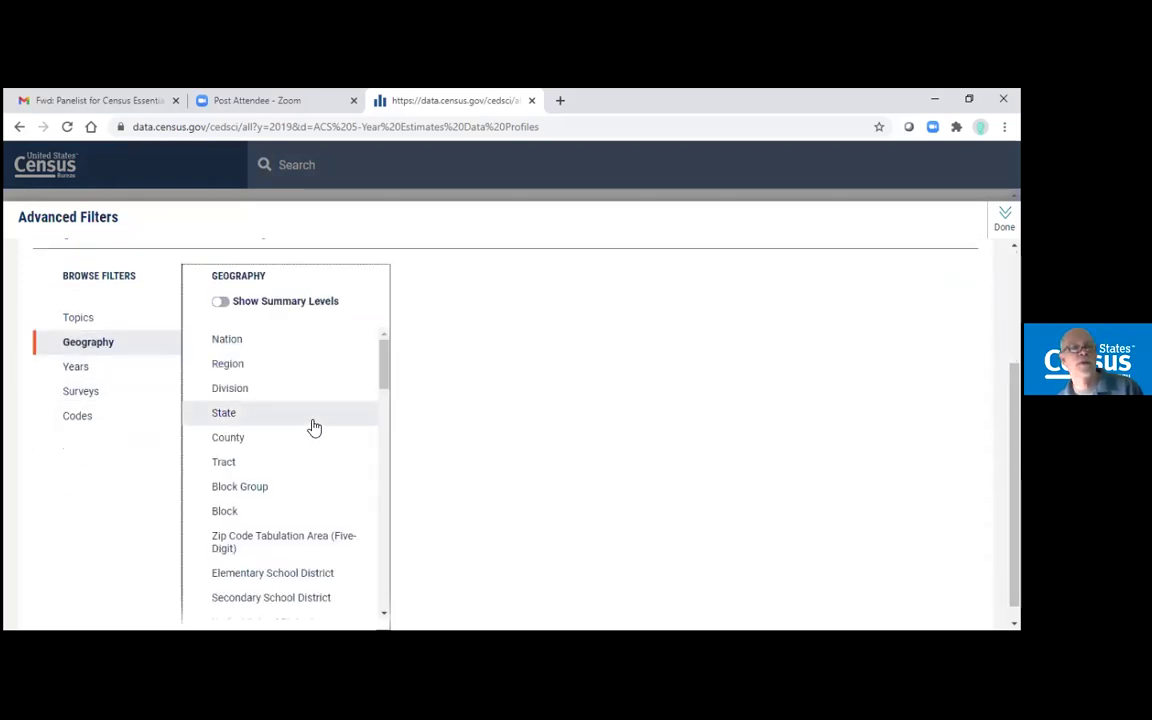
pyautogui.click(242, 440)
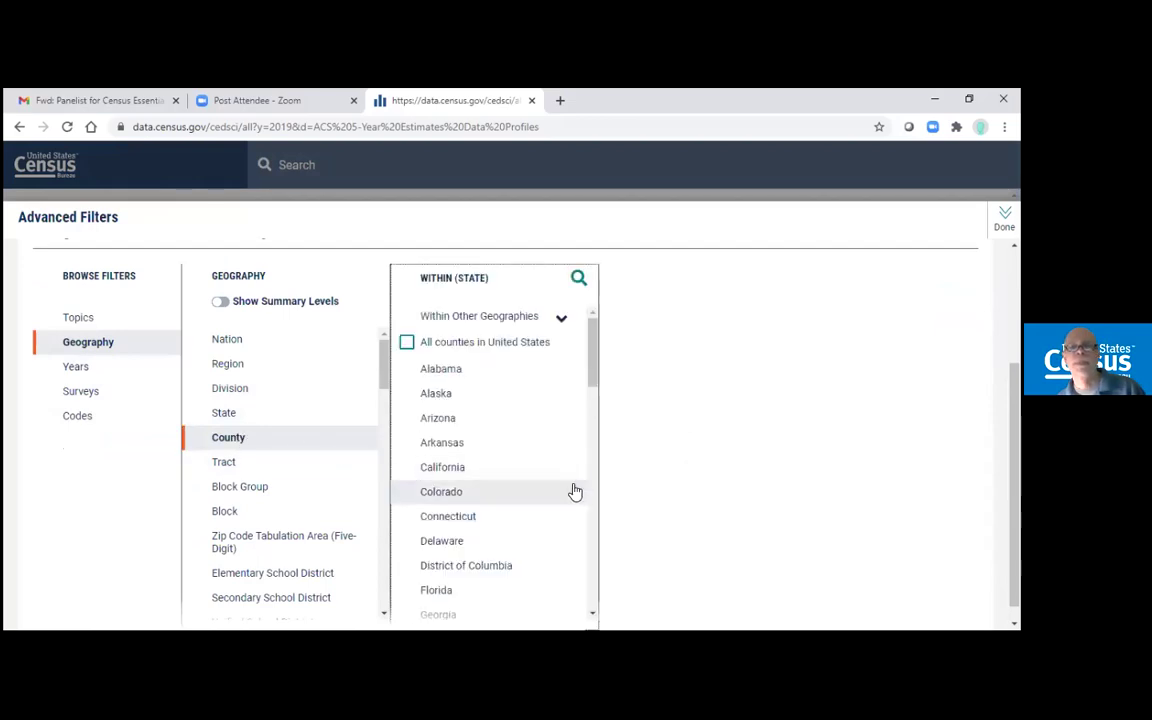
pyautogui.scroll(-3, 594, 500)
pyautogui.scroll(-3, 594, 511)
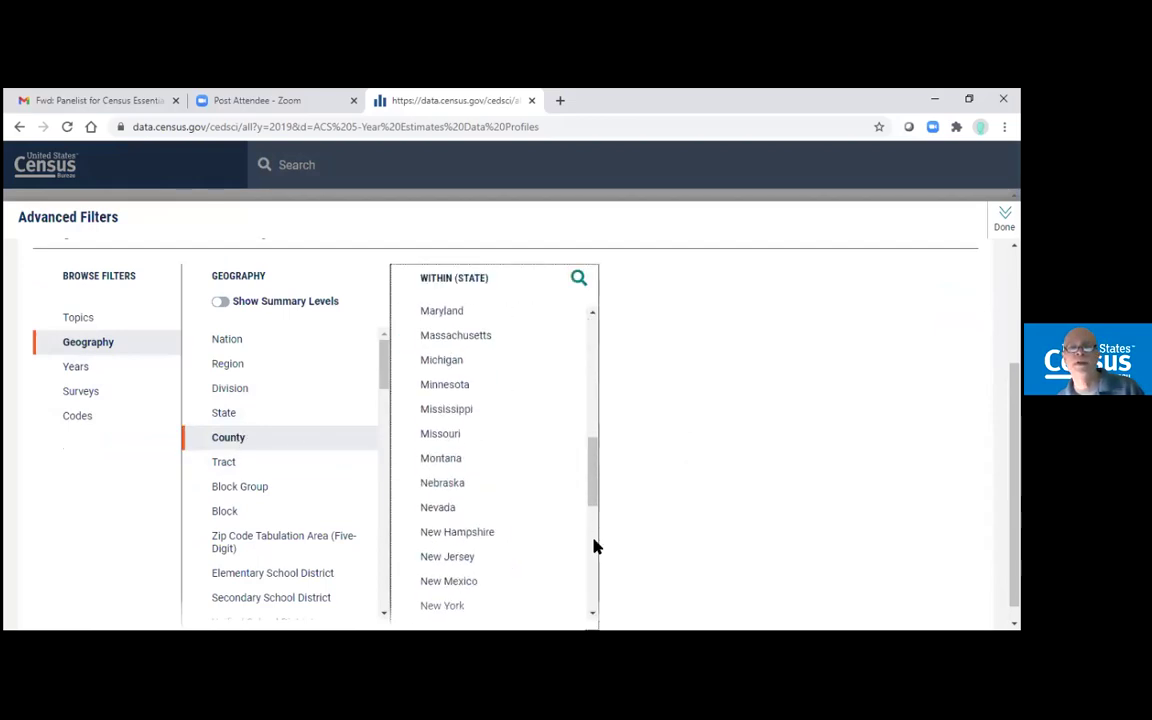
pyautogui.scroll(-3, 590, 585)
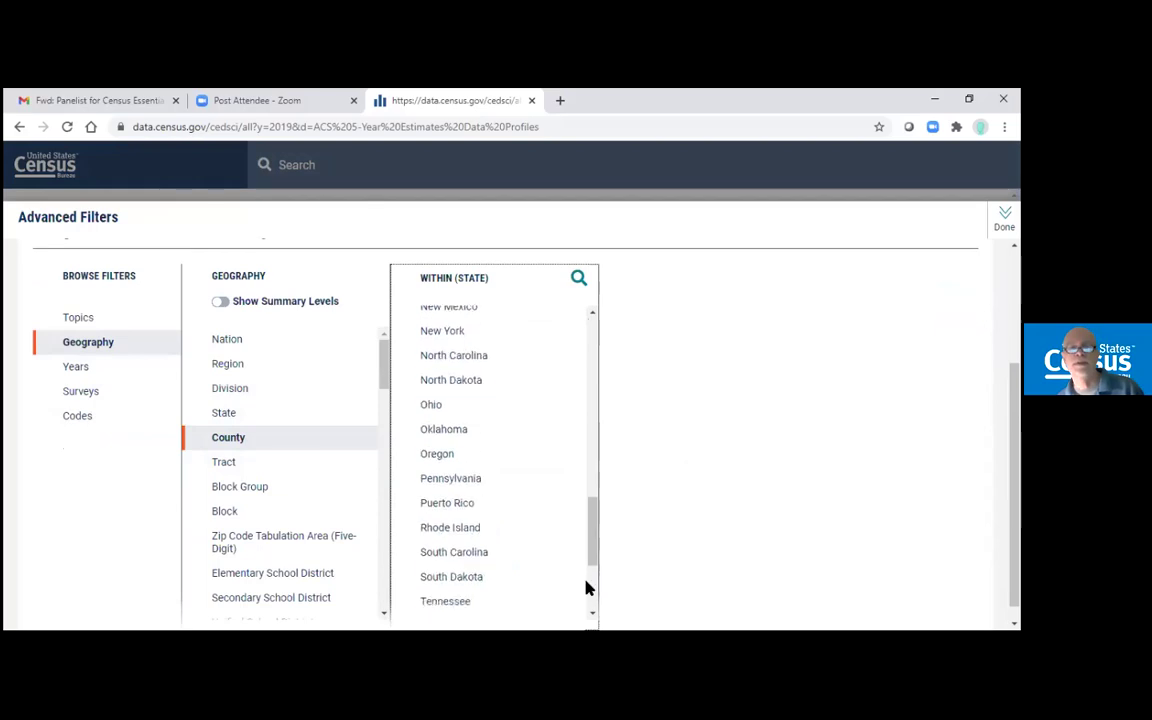
pyautogui.click(452, 334)
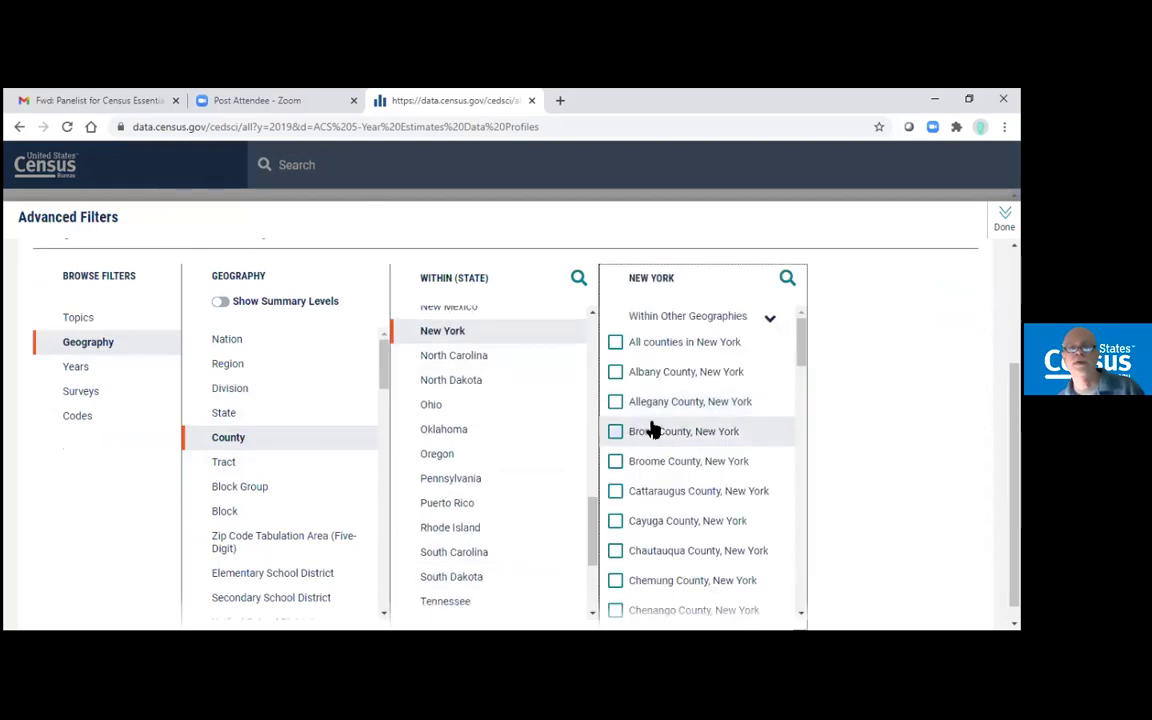
pyautogui.click(617, 346)
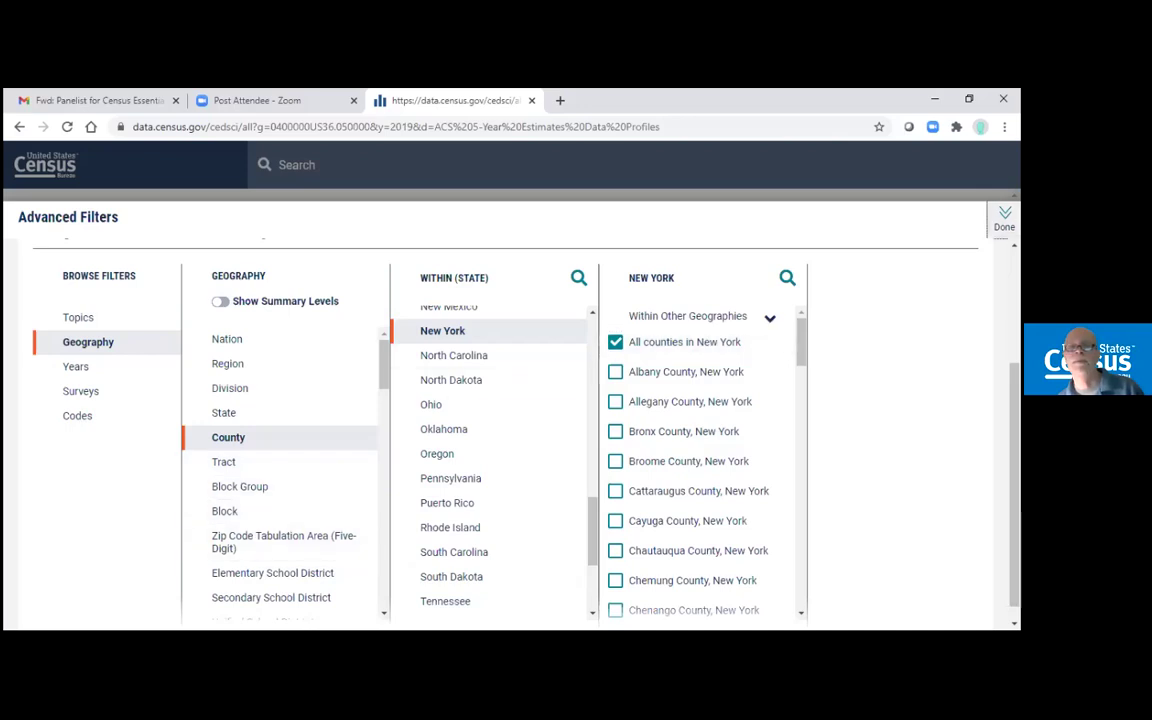
pyautogui.click(1004, 218)
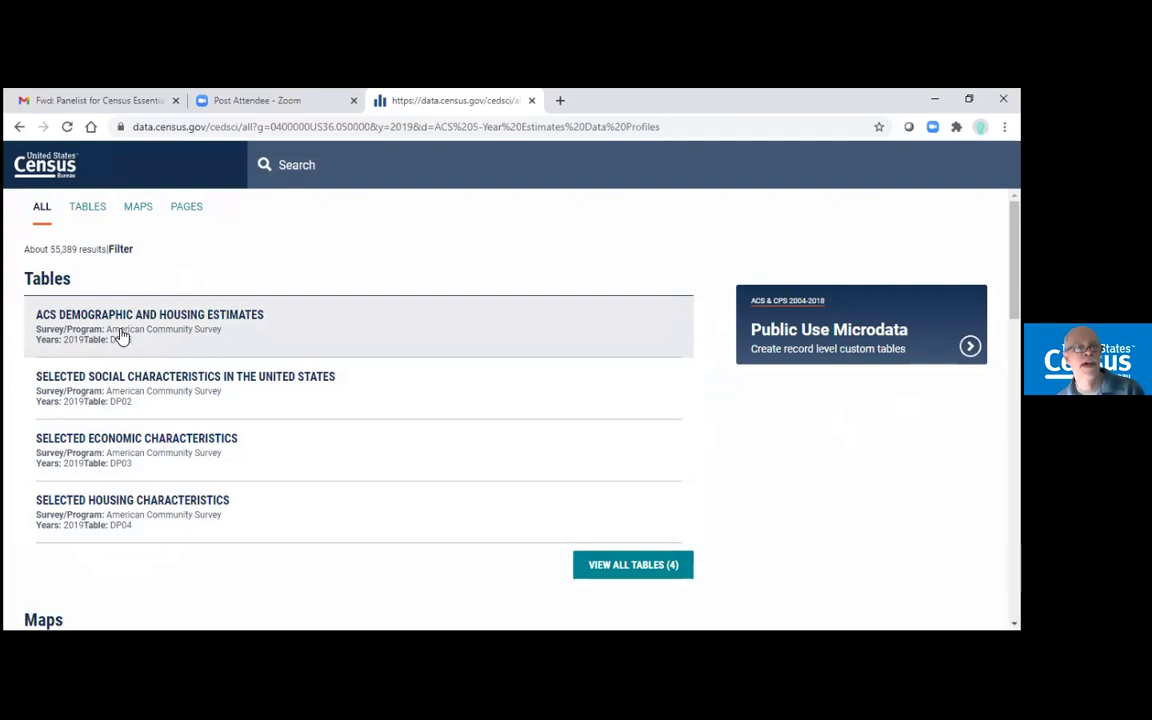
# - Open the DP05 ACS Demographic and Housing Estimates table and scroll through Albany County's figures
pyautogui.click(119, 331)
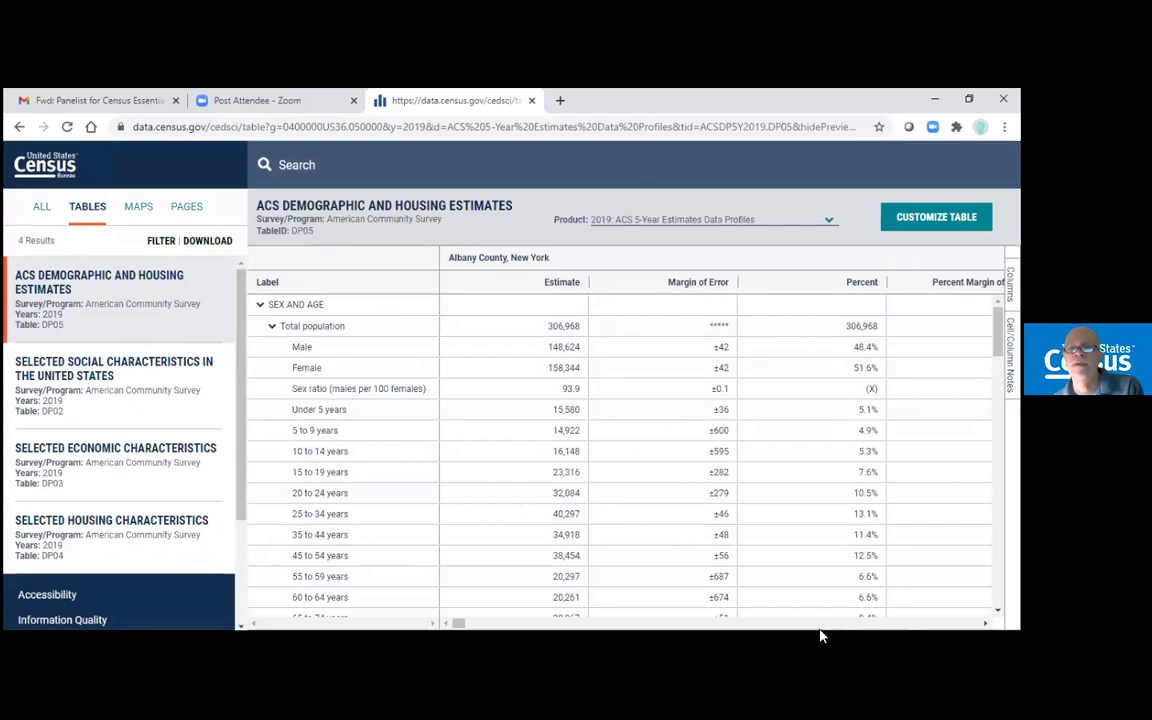
pyautogui.hscroll(5, 620, 440)
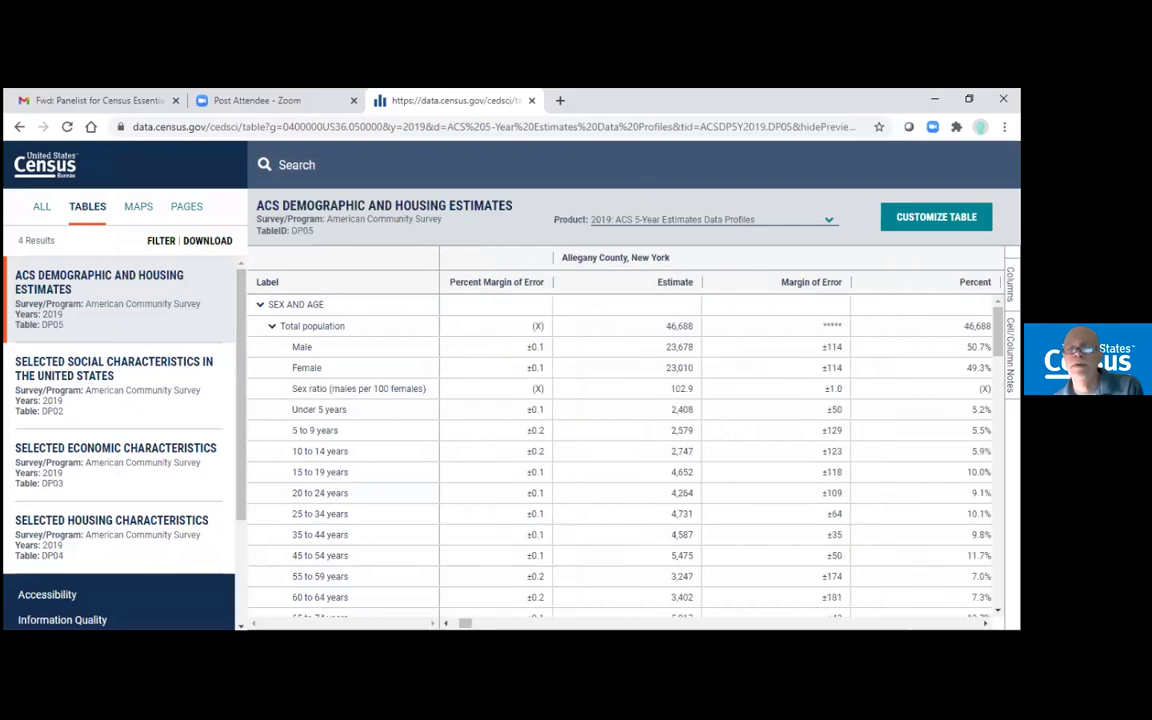
pyautogui.hscroll(6, 620, 440)
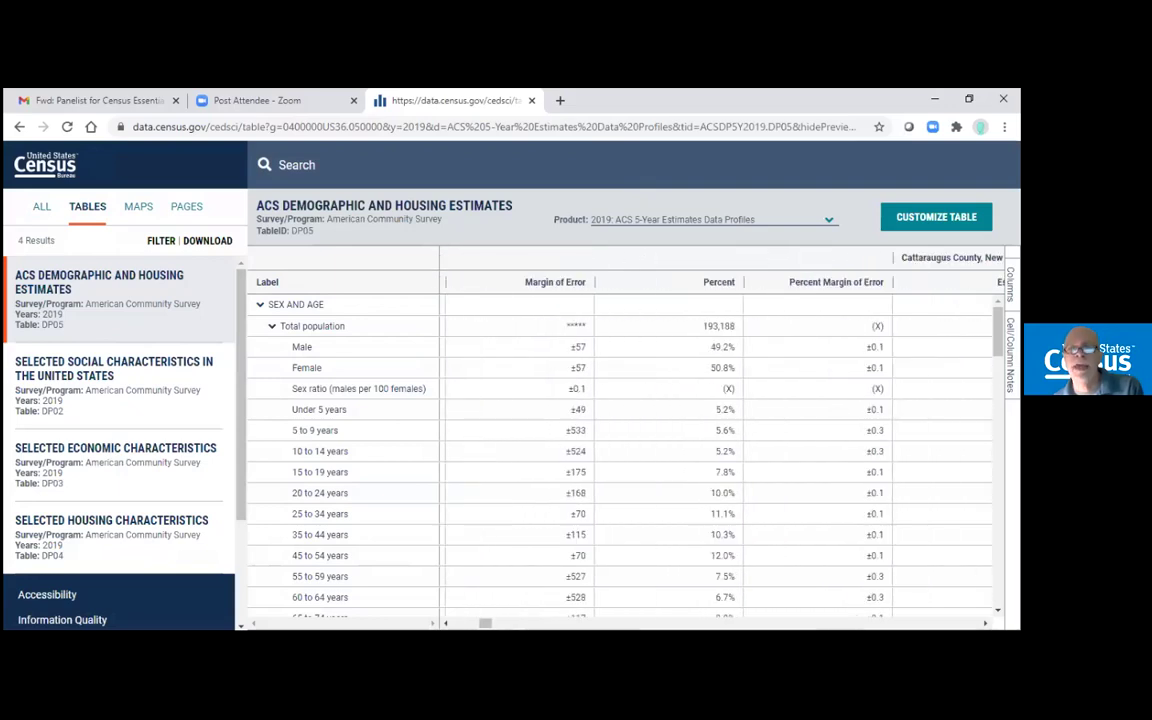
pyautogui.moveTo(485, 628); pyautogui.dragTo(452, 625)
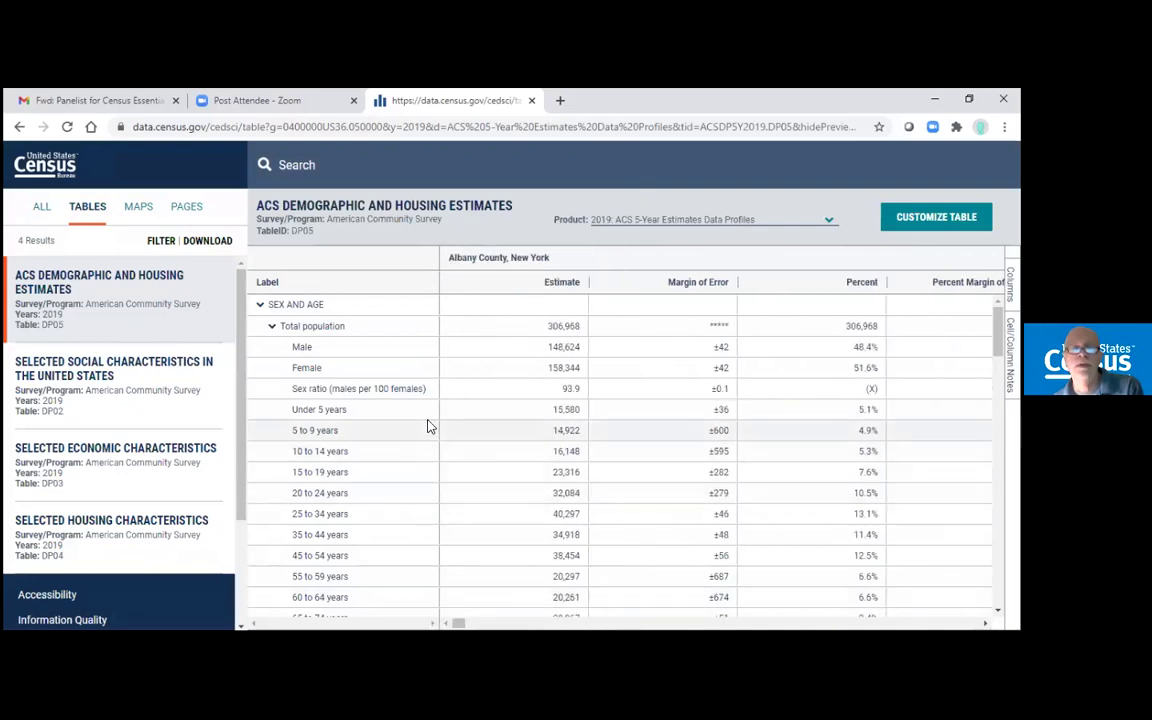
pyautogui.scroll(-3, 506, 380)
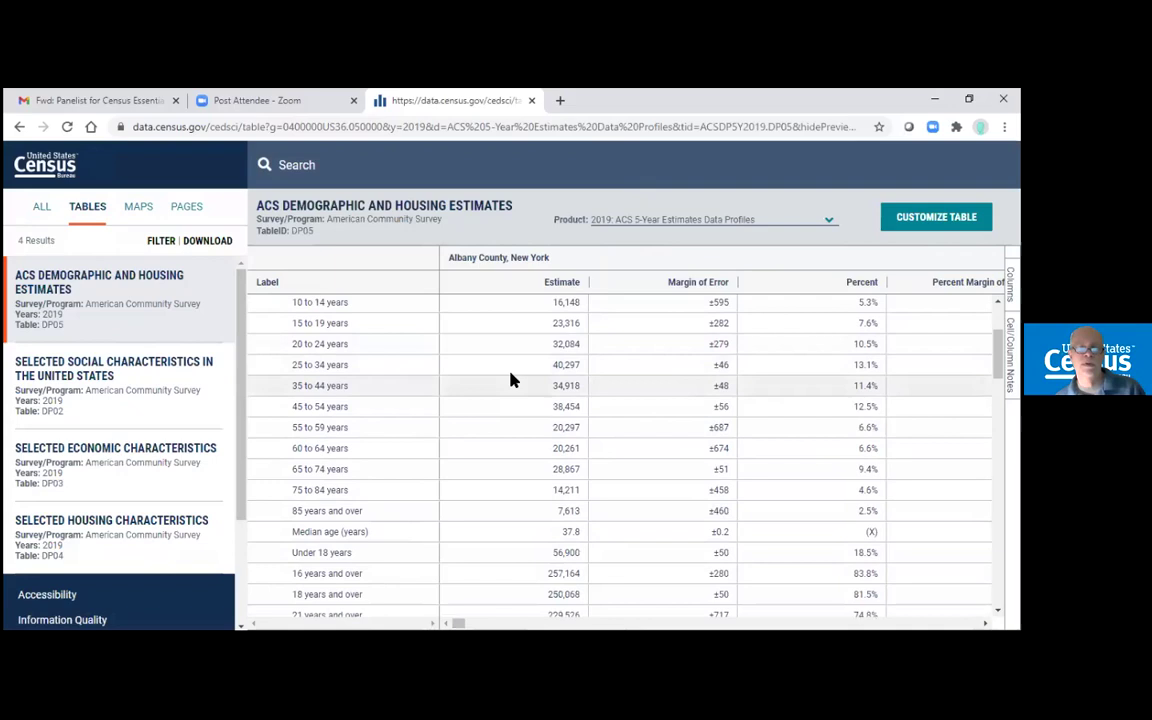
pyautogui.scroll(-5, 510, 380)
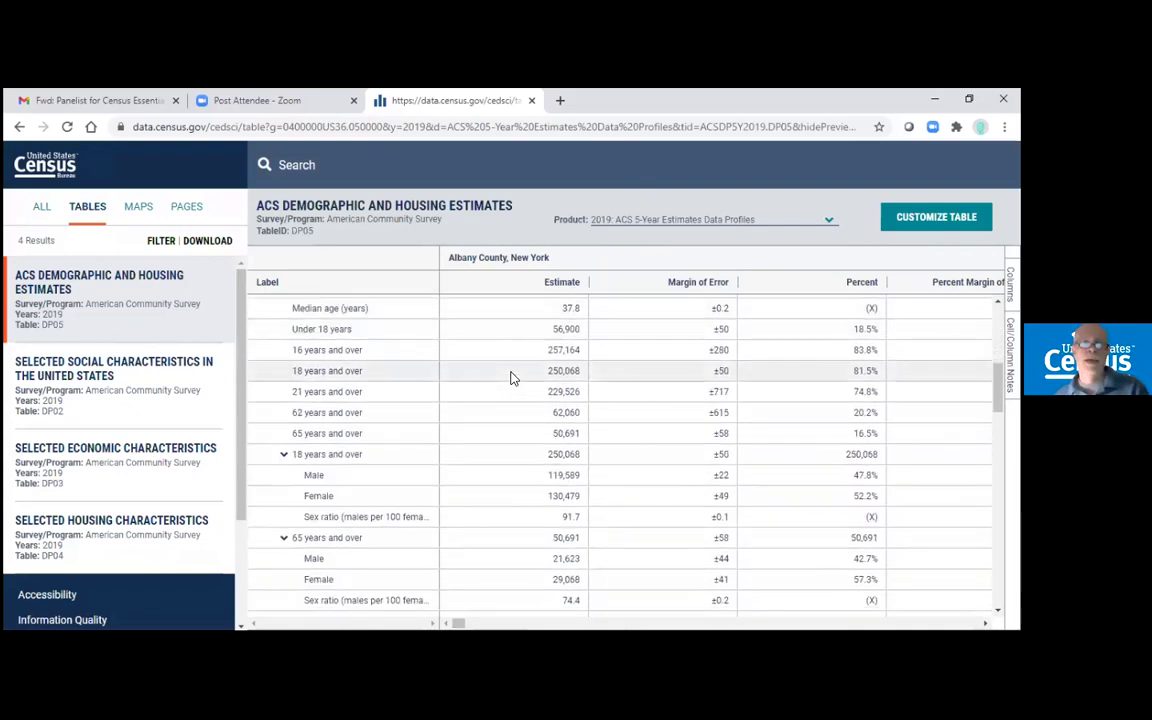
pyautogui.scroll(-5, 510, 378)
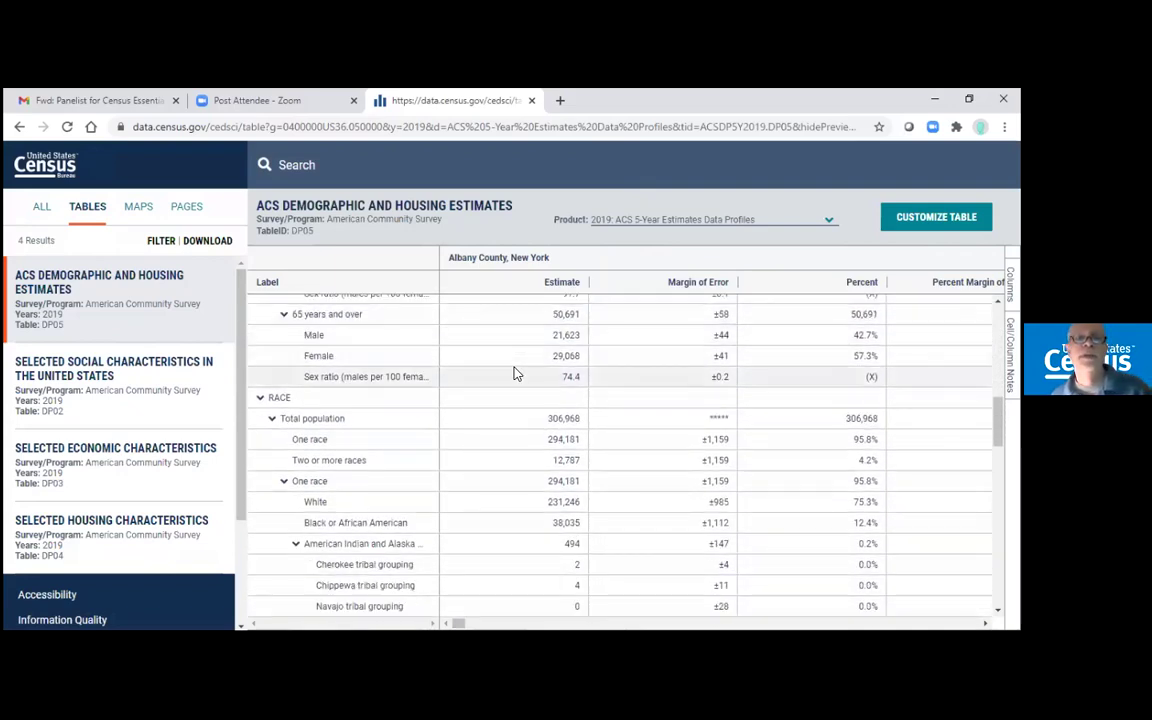
pyautogui.scroll(-6, 512, 375)
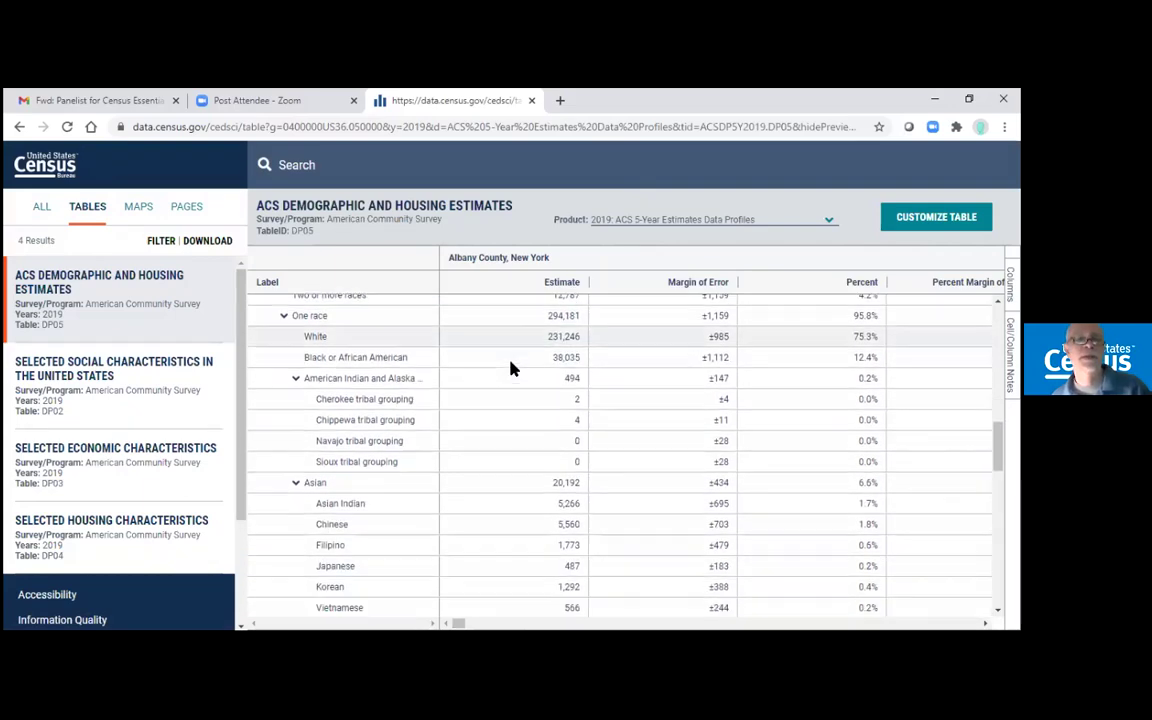
pyautogui.scroll(-6, 510, 368)
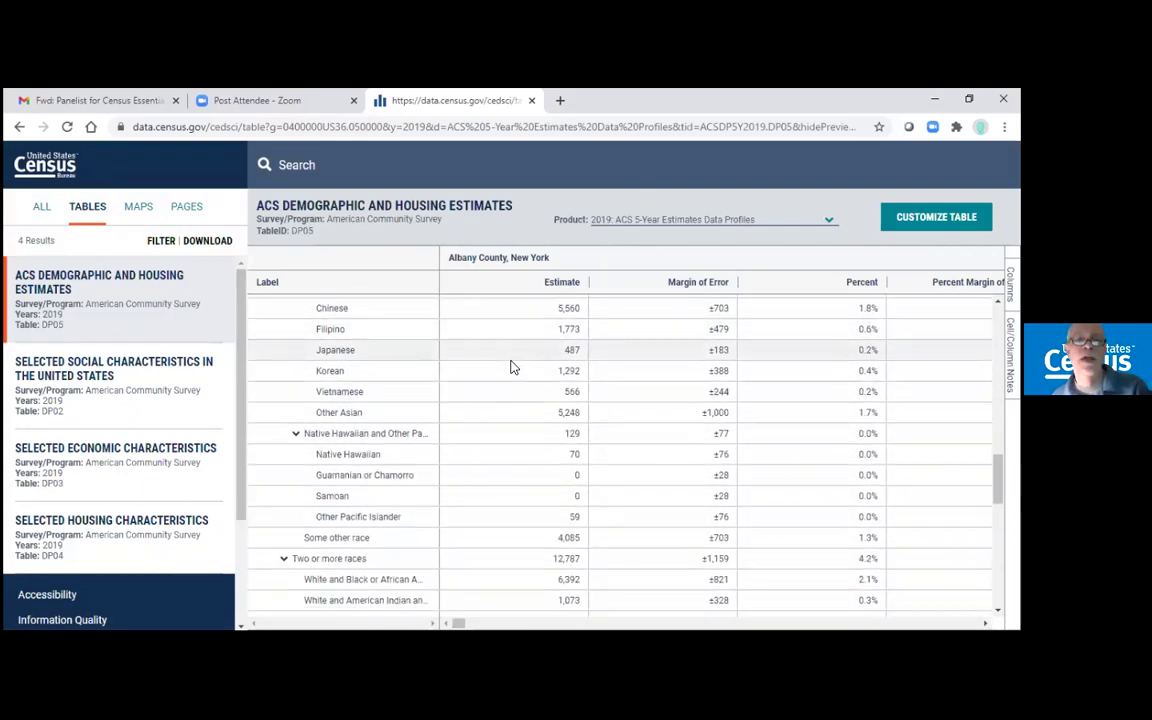
pyautogui.scroll(15, 509, 358)
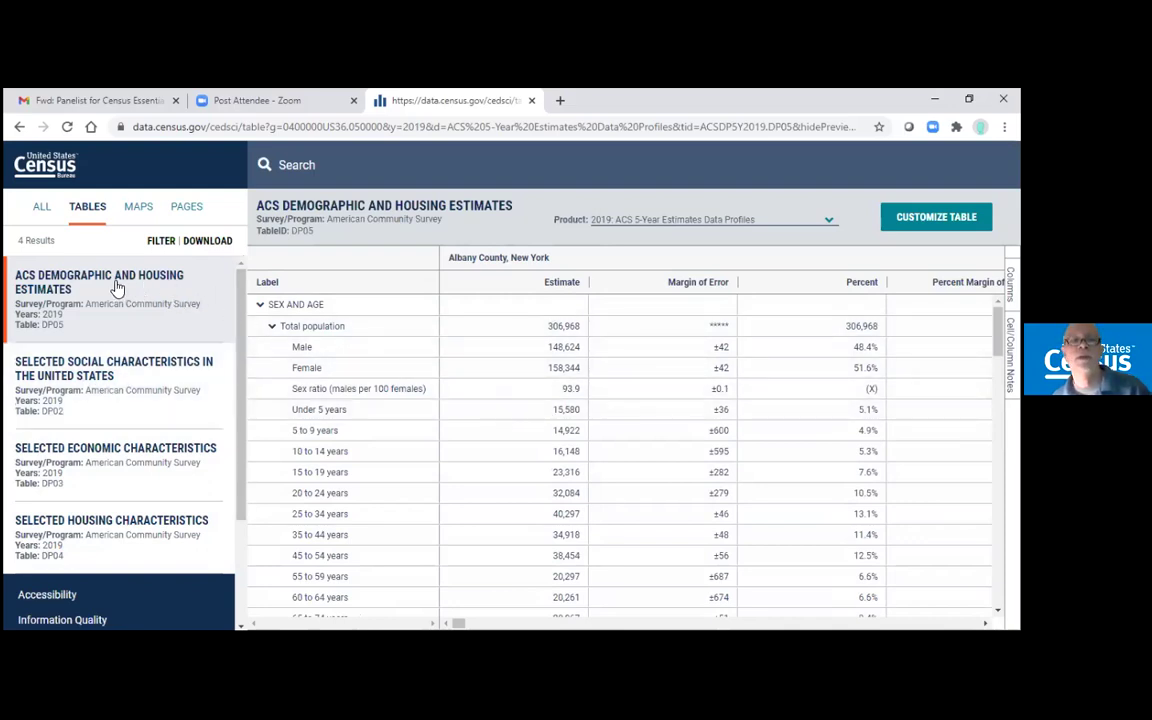
# - Open DP02 Selected Social Characteristics in the United States in Customize Table view
pyautogui.click(64, 376)
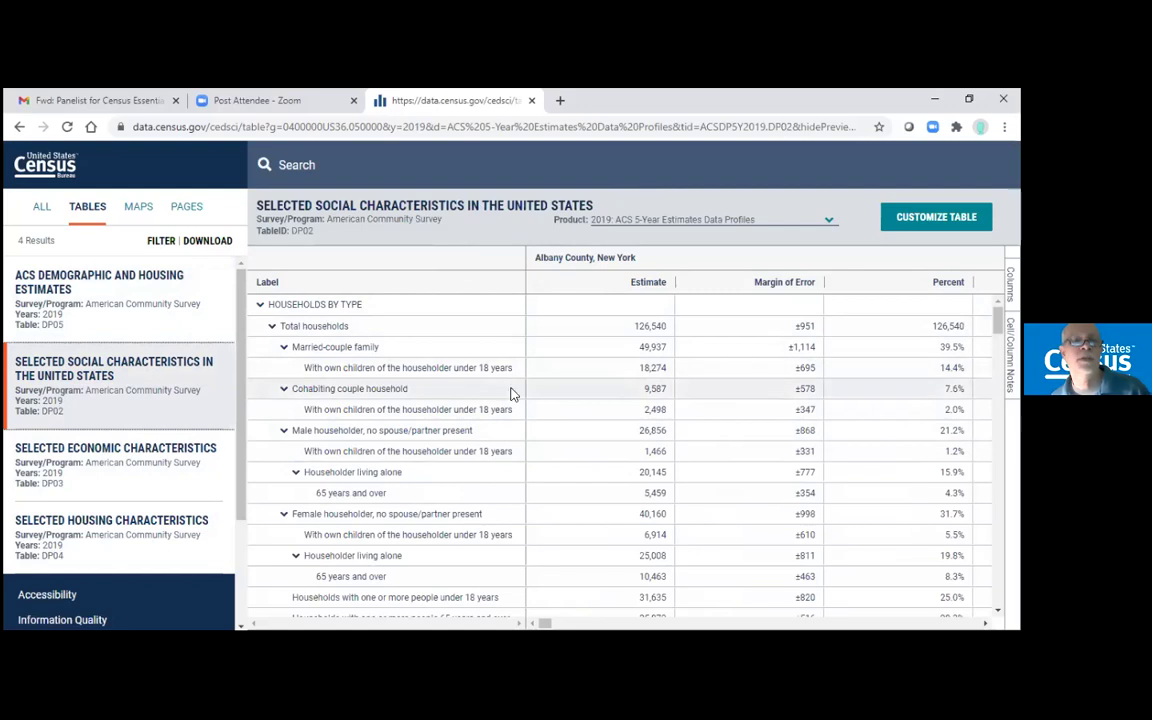
pyautogui.click(923, 219)
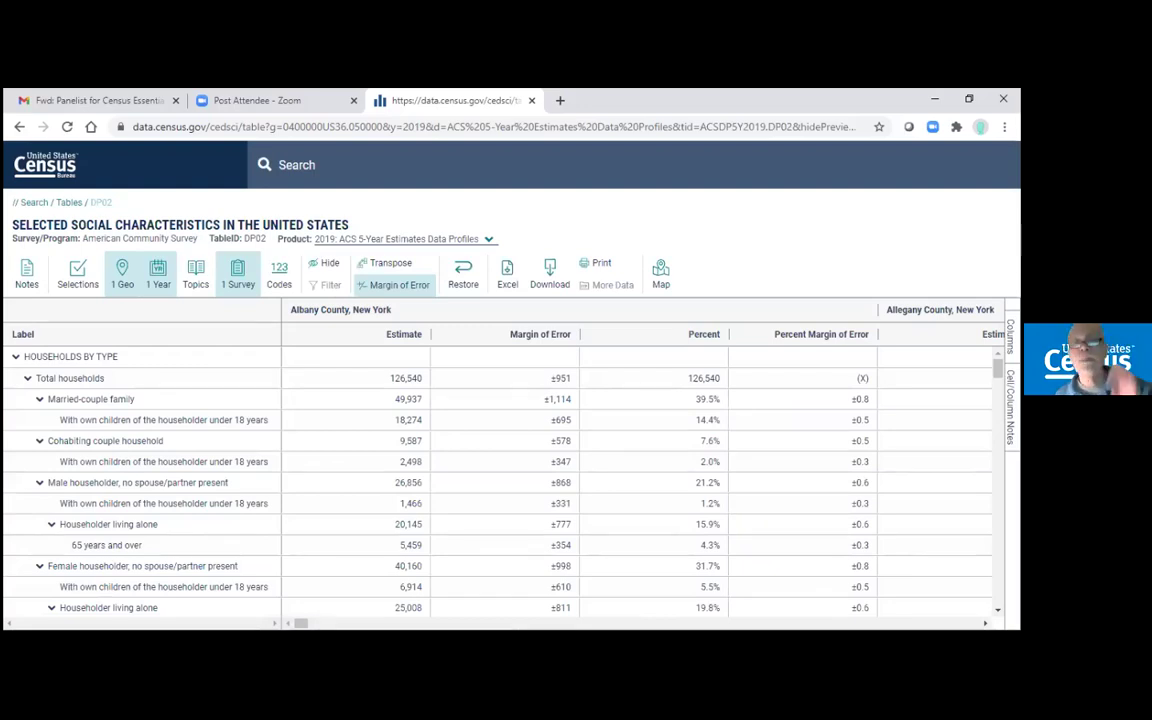
# - Narrow Albany County's columns so Allegany County's estimates and percentages fit alongside
pyautogui.moveTo(876, 310); pyautogui.dragTo(631, 310)
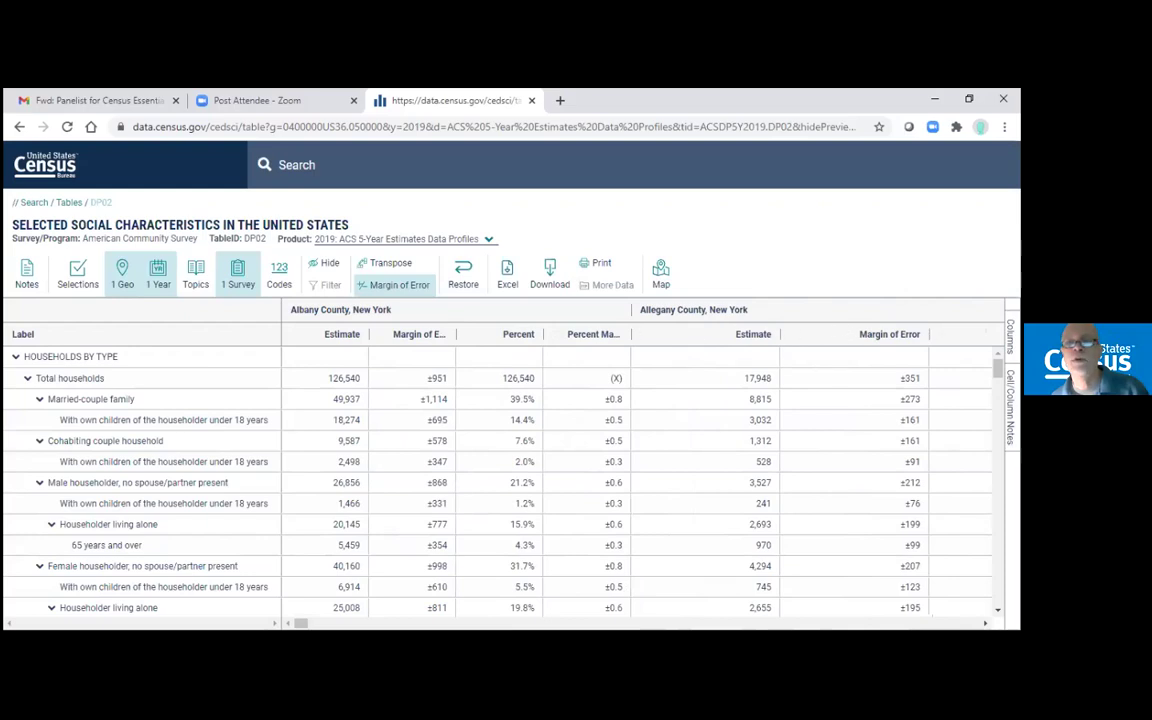
pyautogui.moveTo(655, 317); pyautogui.dragTo(560, 310)
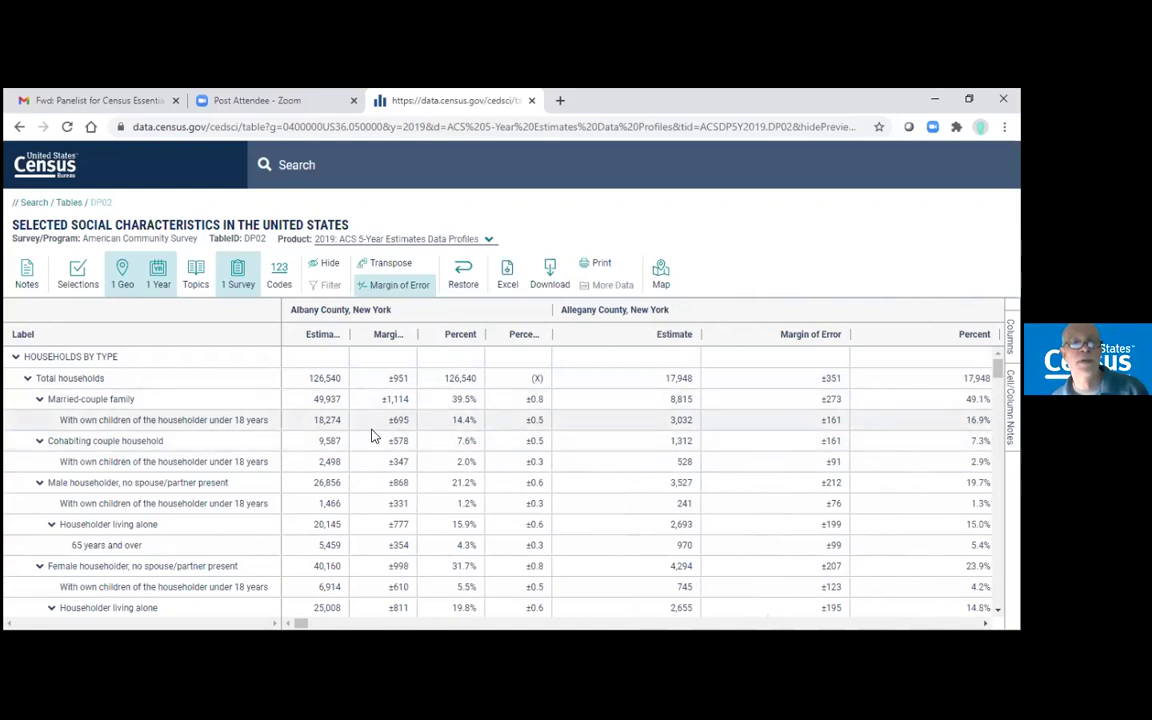
pyautogui.scroll(-3, 391, 425)
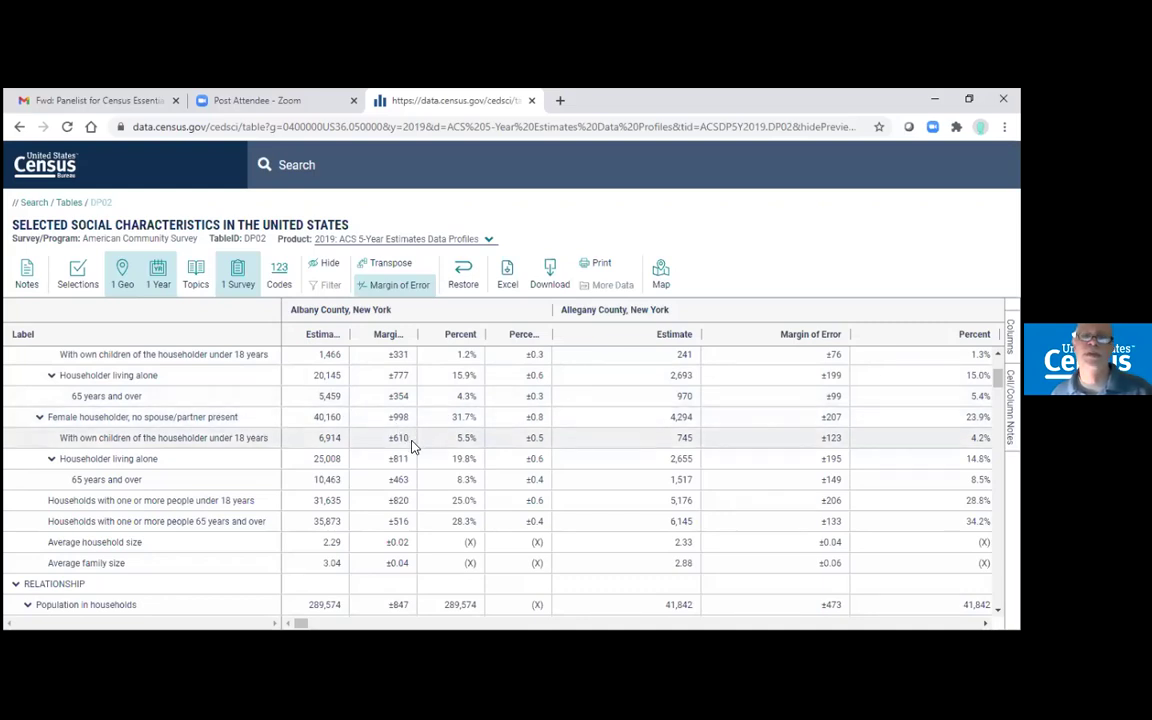
pyautogui.scroll(3, 411, 440)
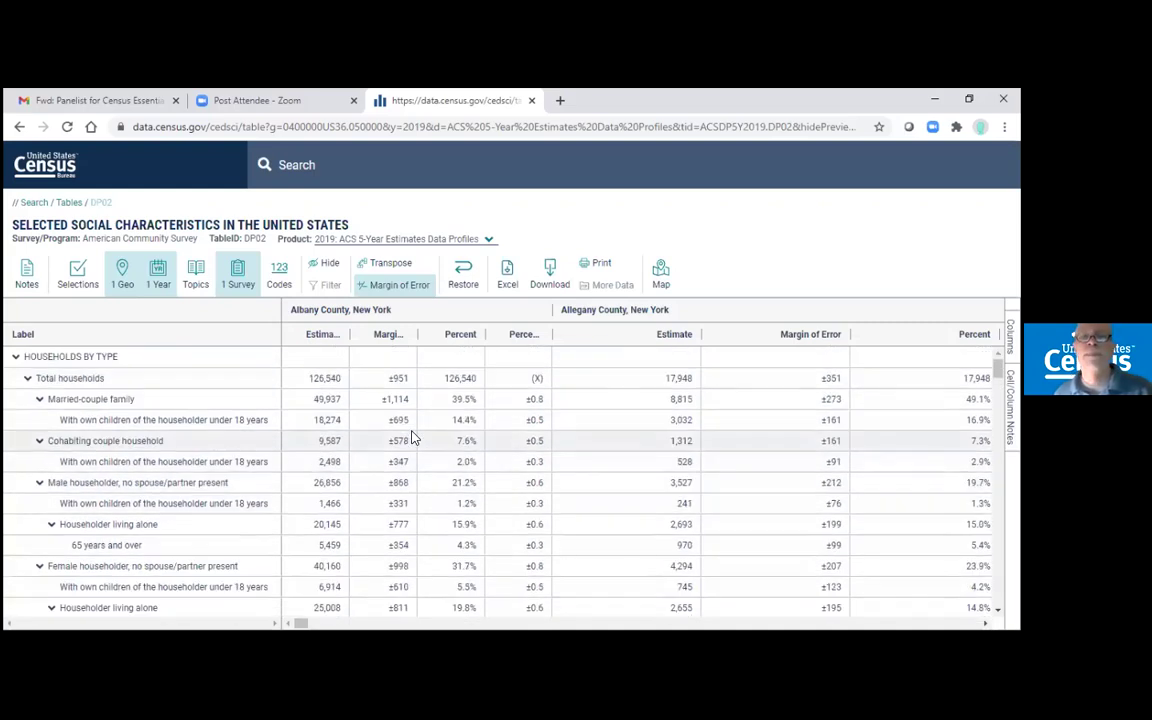
# - Hide margin-of-error columns, re-widen Albany County, and select household estimates through Bronx County
pyautogui.click(390, 290)
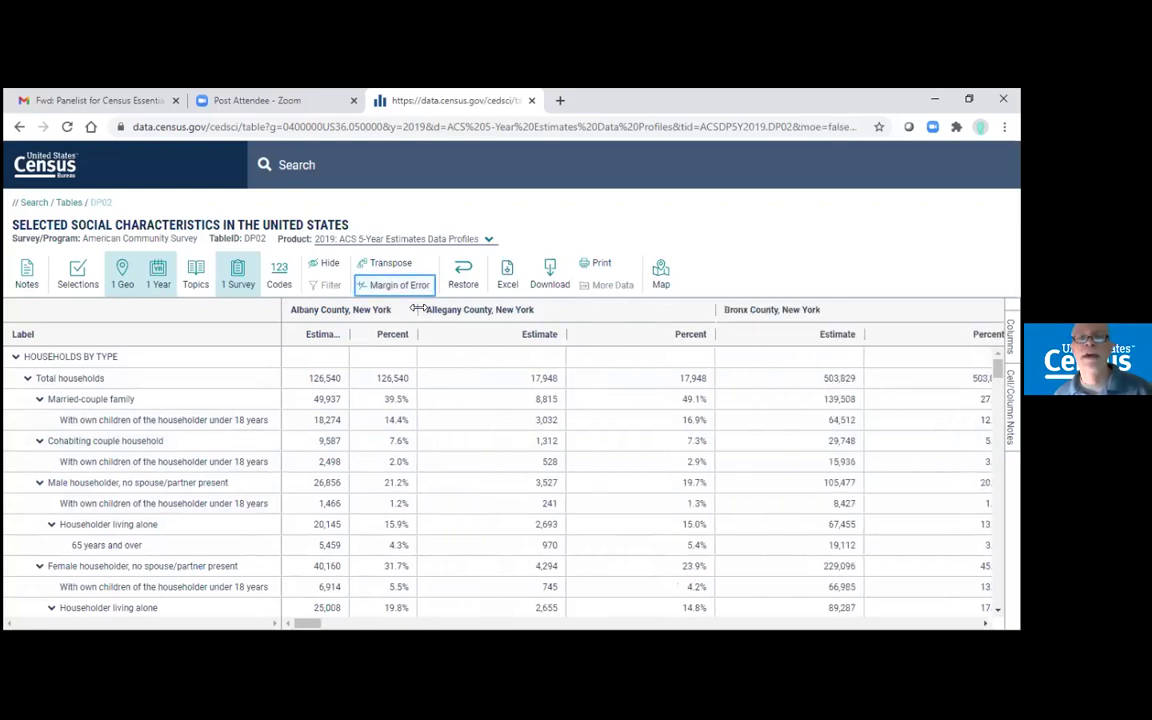
pyautogui.moveTo(418, 309); pyautogui.dragTo(518, 310)
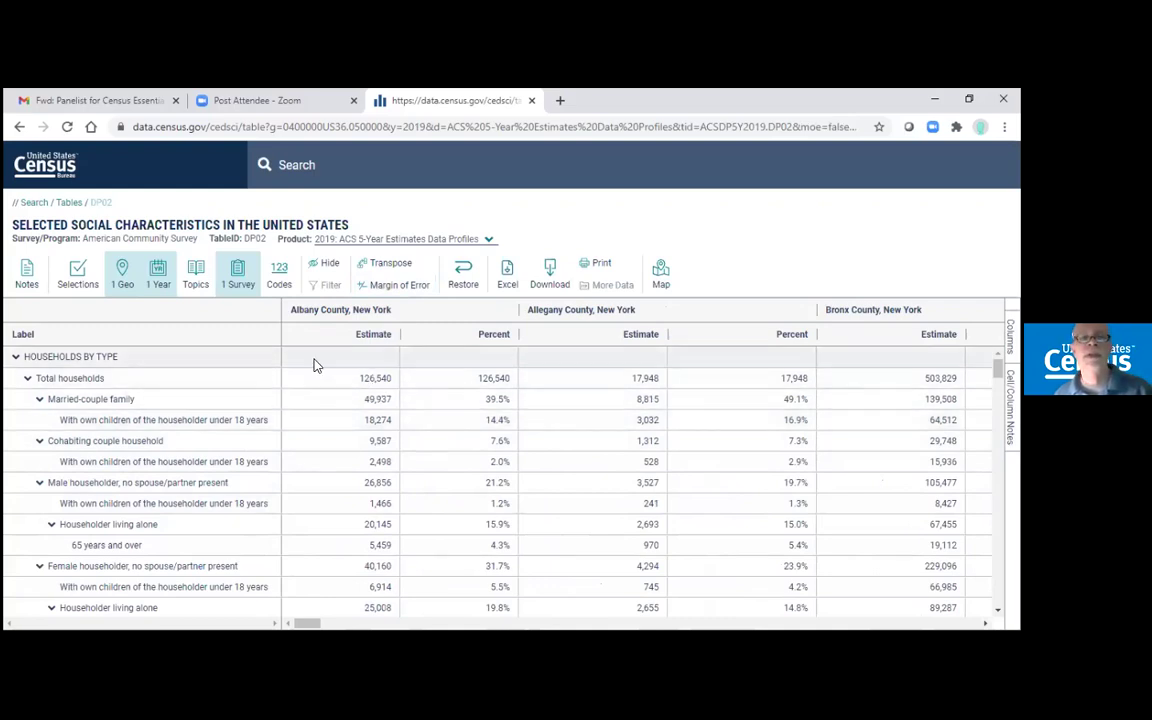
pyautogui.moveTo(318, 376); pyautogui.dragTo(906, 421)
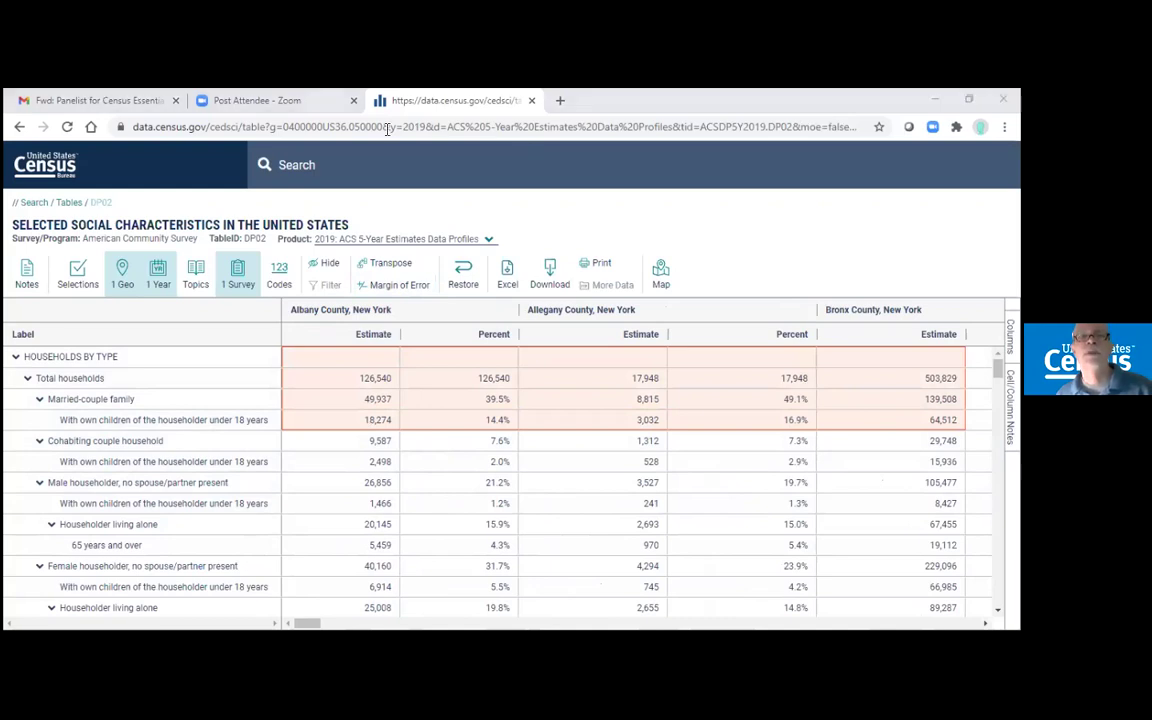
# - Select the customized DP02 table's full URL in the address bar
pyautogui.click(292, 124)
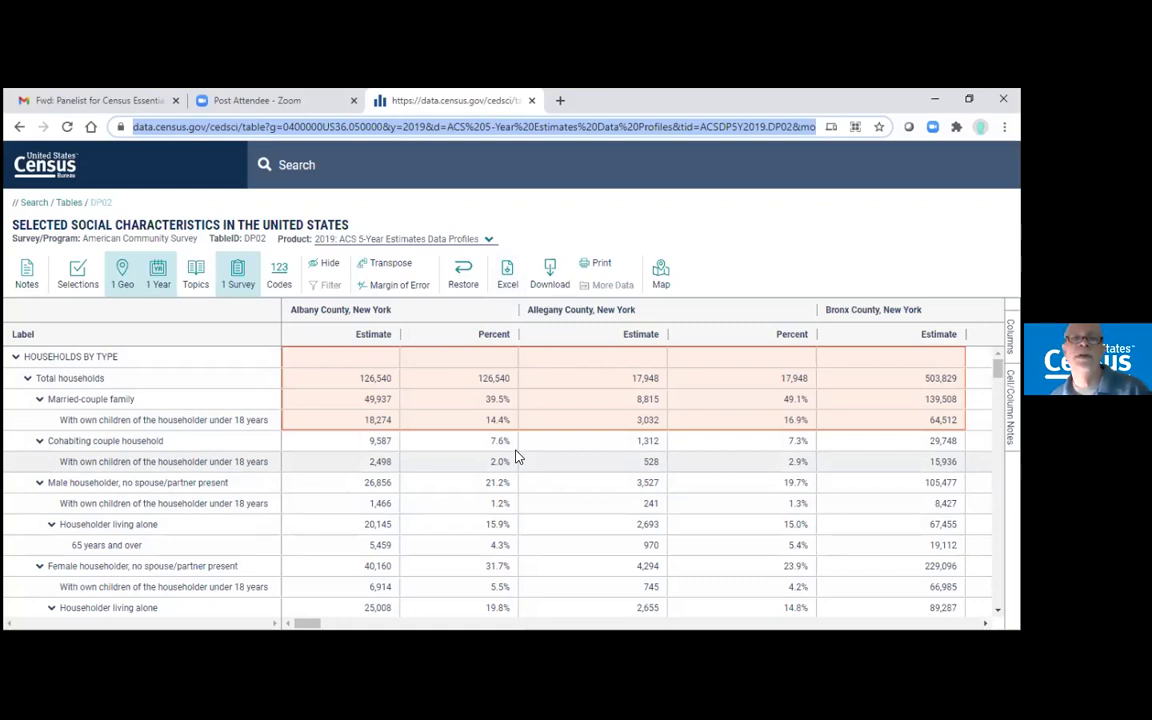
# - Close the Download panel and filter list to see the Estimate/Percent DP02 table again
pyautogui.click(556, 277)
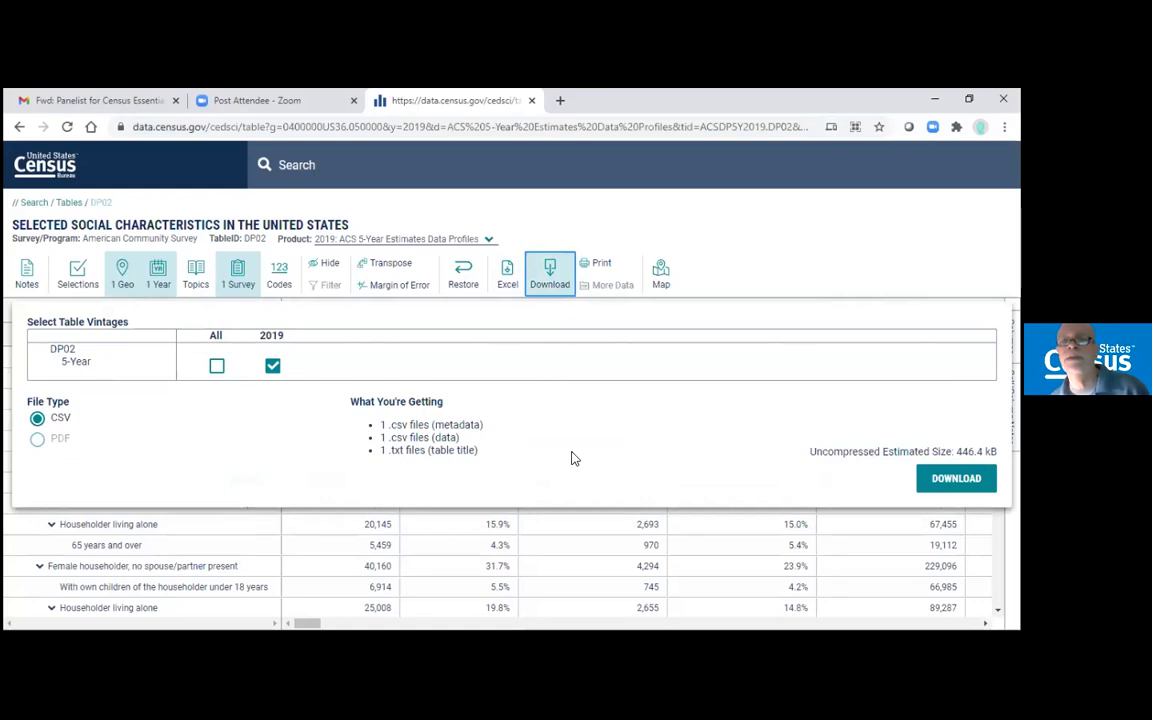
pyautogui.click(710, 165)
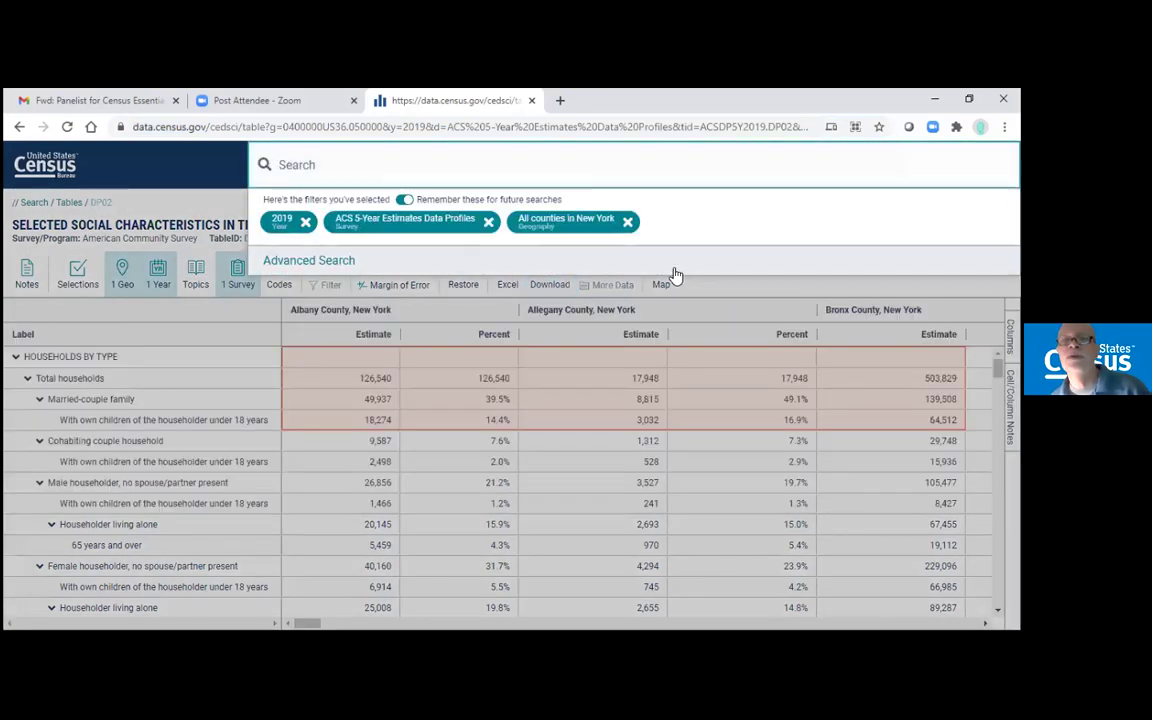
pyautogui.click(215, 198)
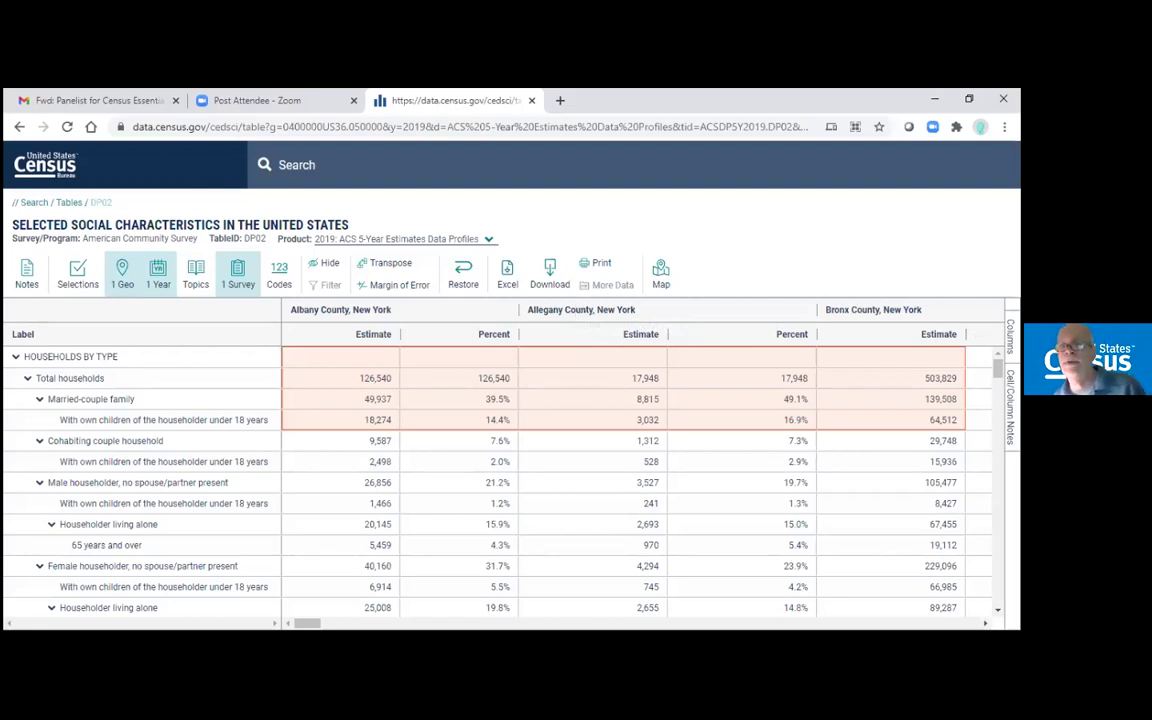
# - Hide Allegany County's Percent column and every Albany County column in the DP02 table
pyautogui.click(326, 263)
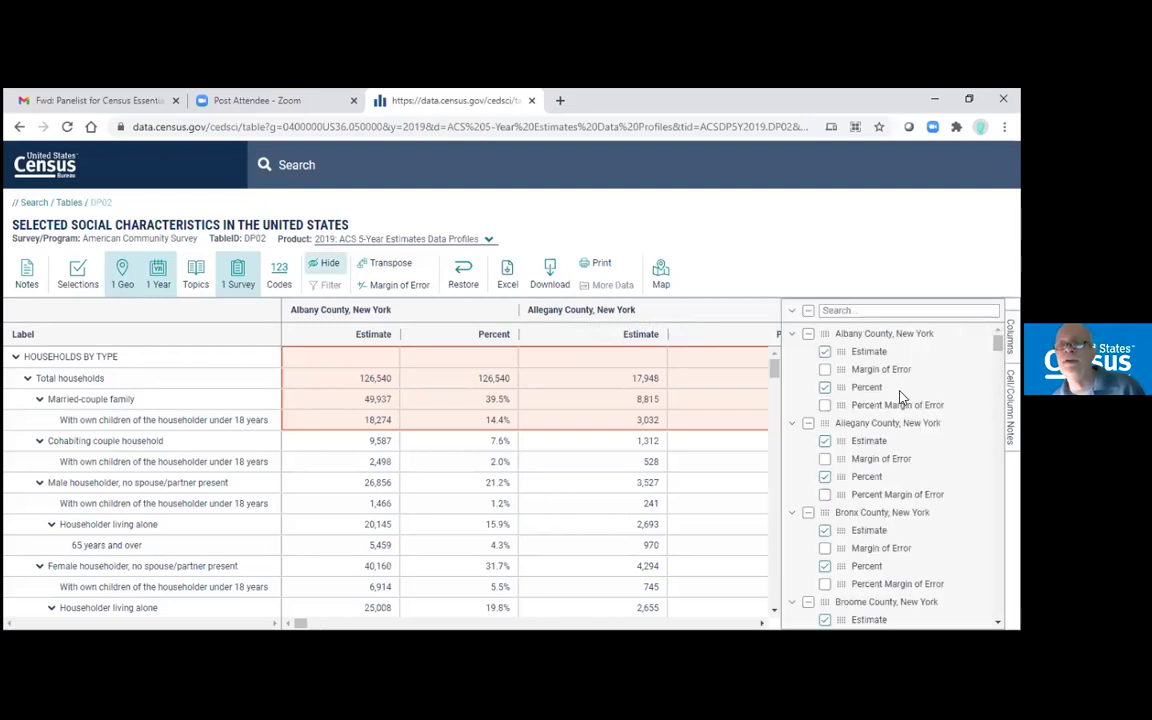
pyautogui.click(824, 388)
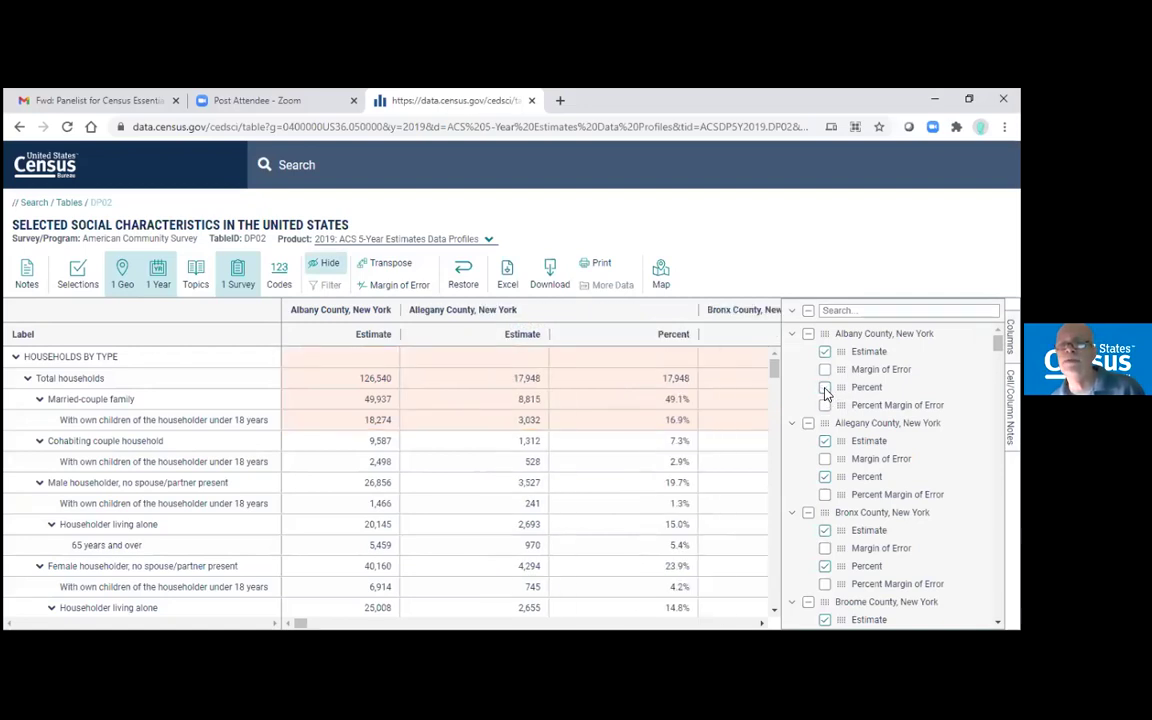
pyautogui.click(824, 478)
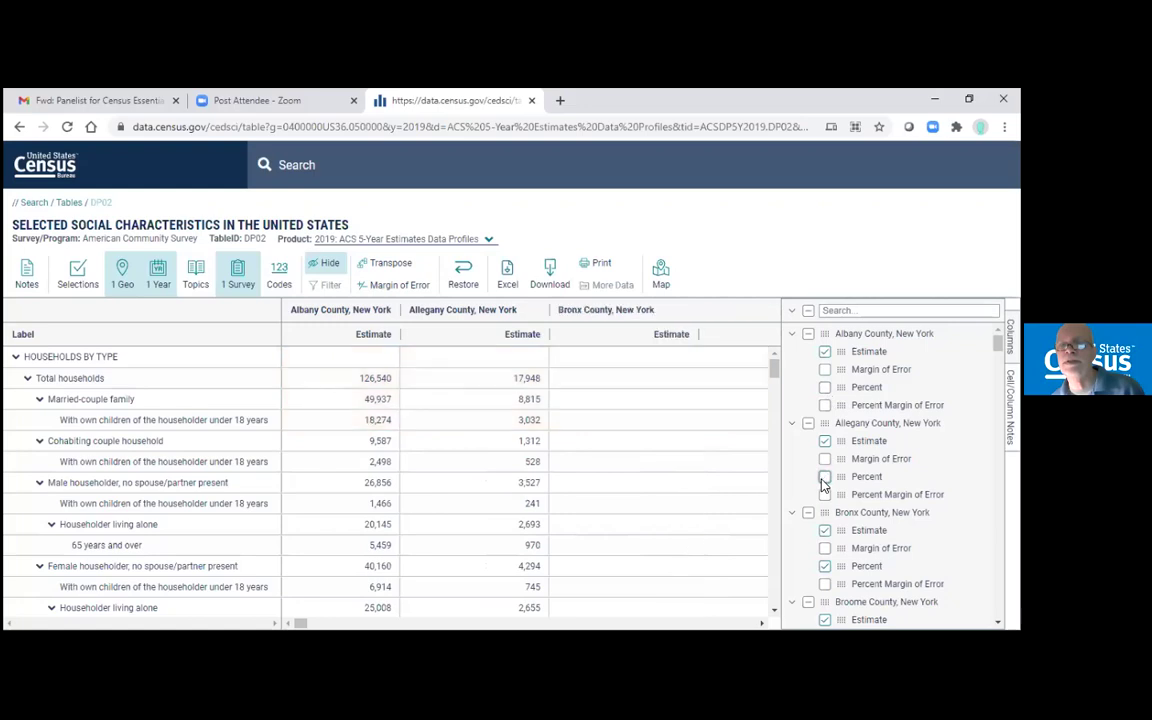
pyautogui.click(808, 335)
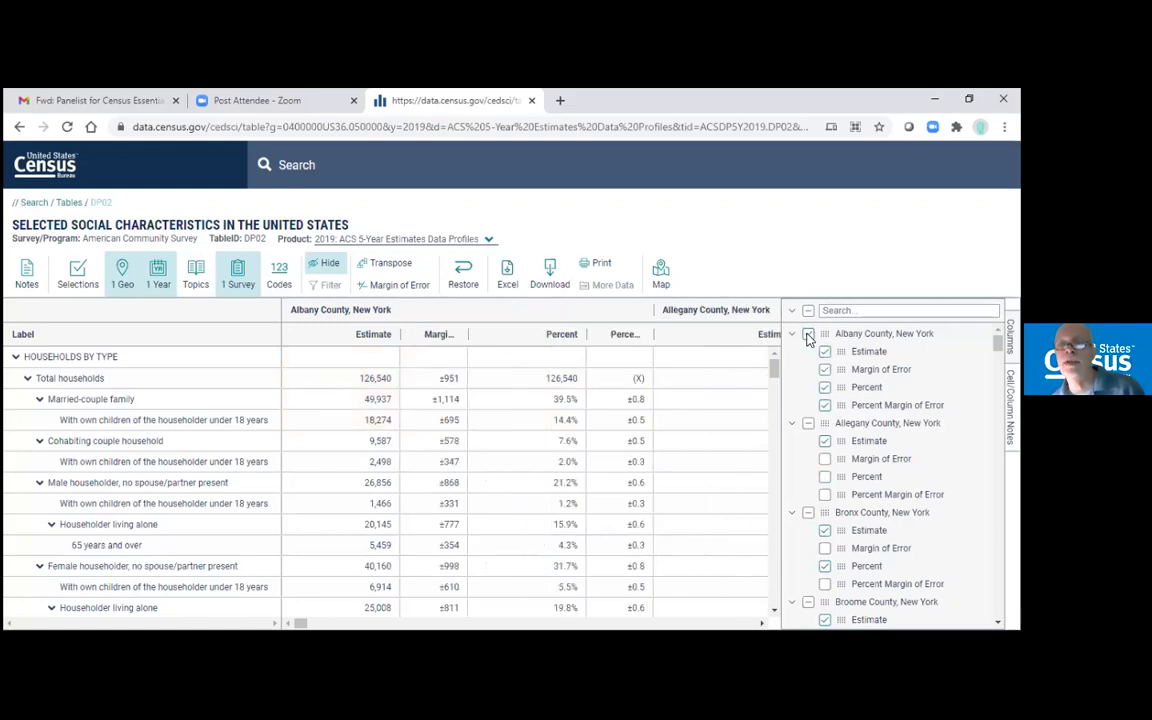
pyautogui.click(808, 335)
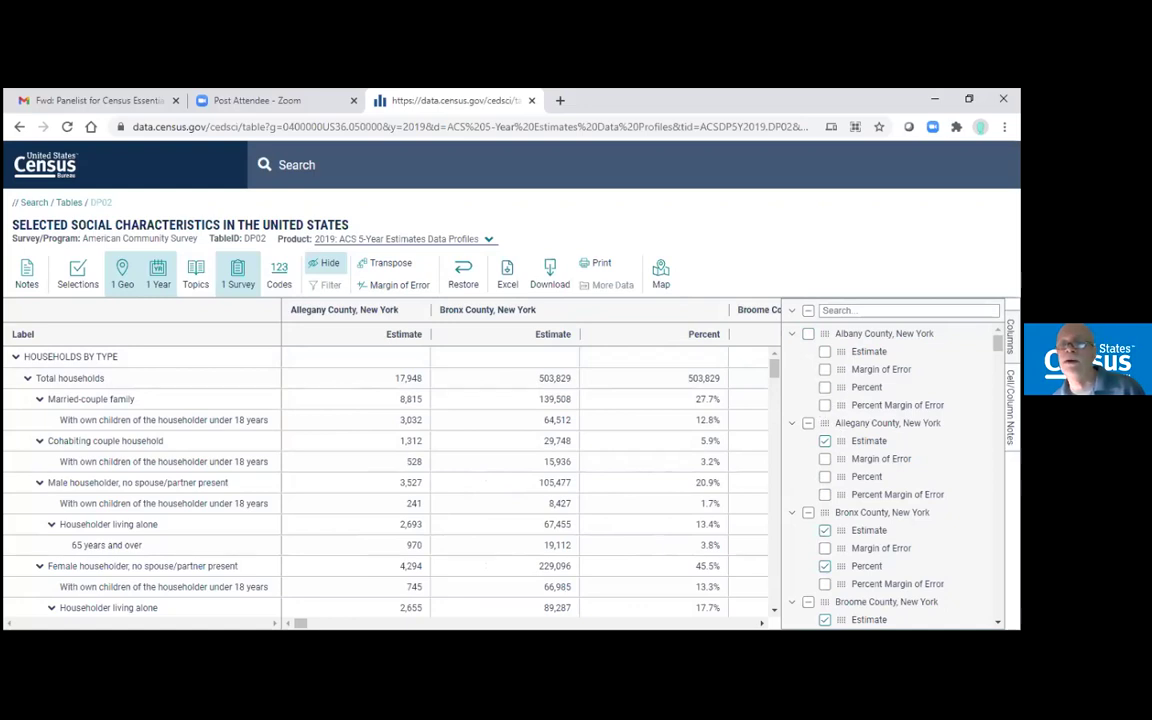
pyautogui.click(1010, 345)
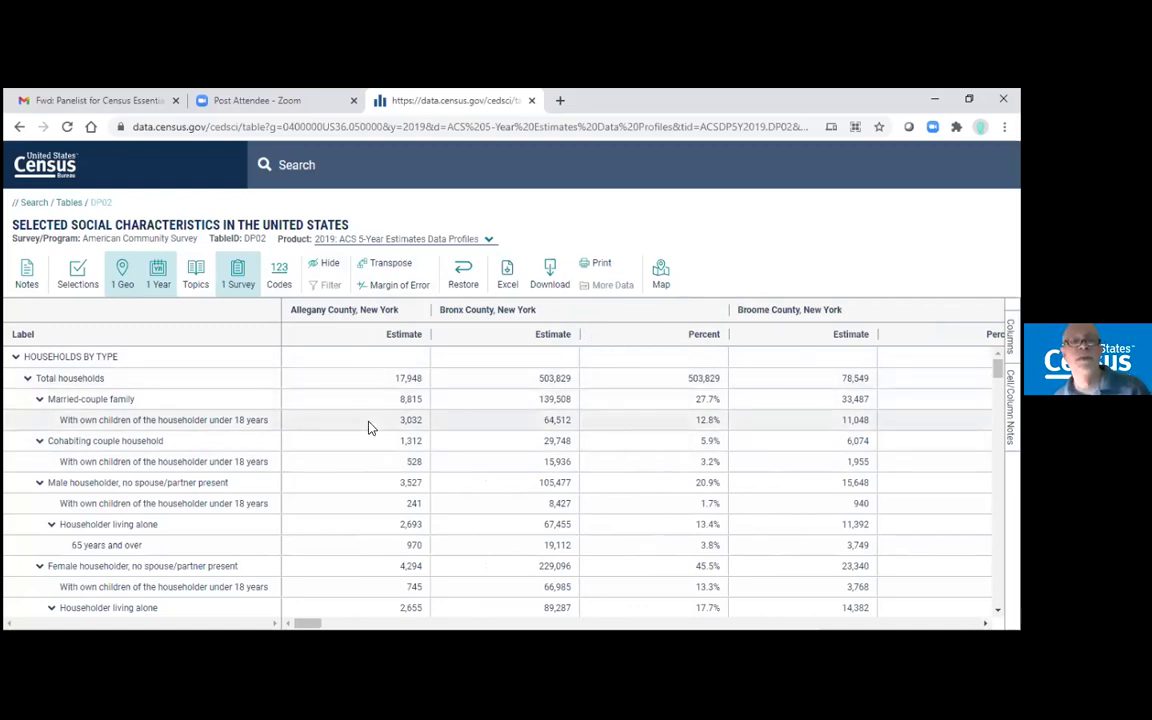
# - Go back to the Tables results list via the breadcrumb
pyautogui.scroll(-2, 365, 427)
pyautogui.scroll(2, 363, 420)
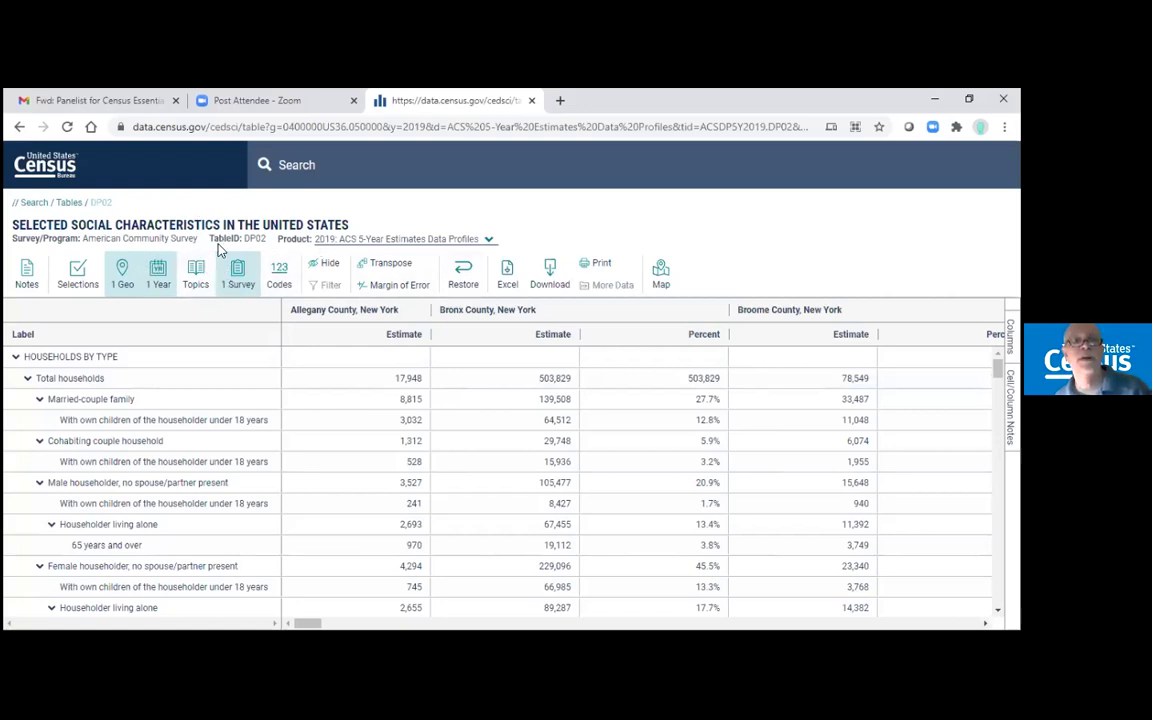
pyautogui.click(70, 203)
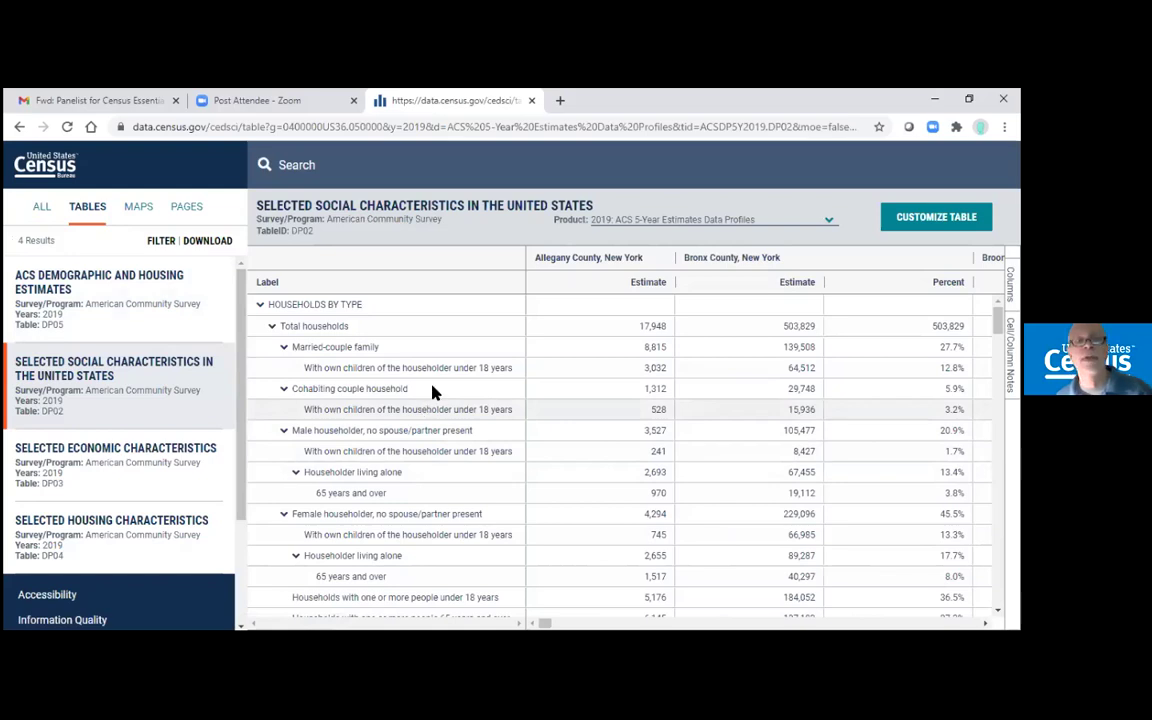
# - Remove the 'All counties in New York' geography filter in Advanced Filters
pyautogui.click(158, 244)
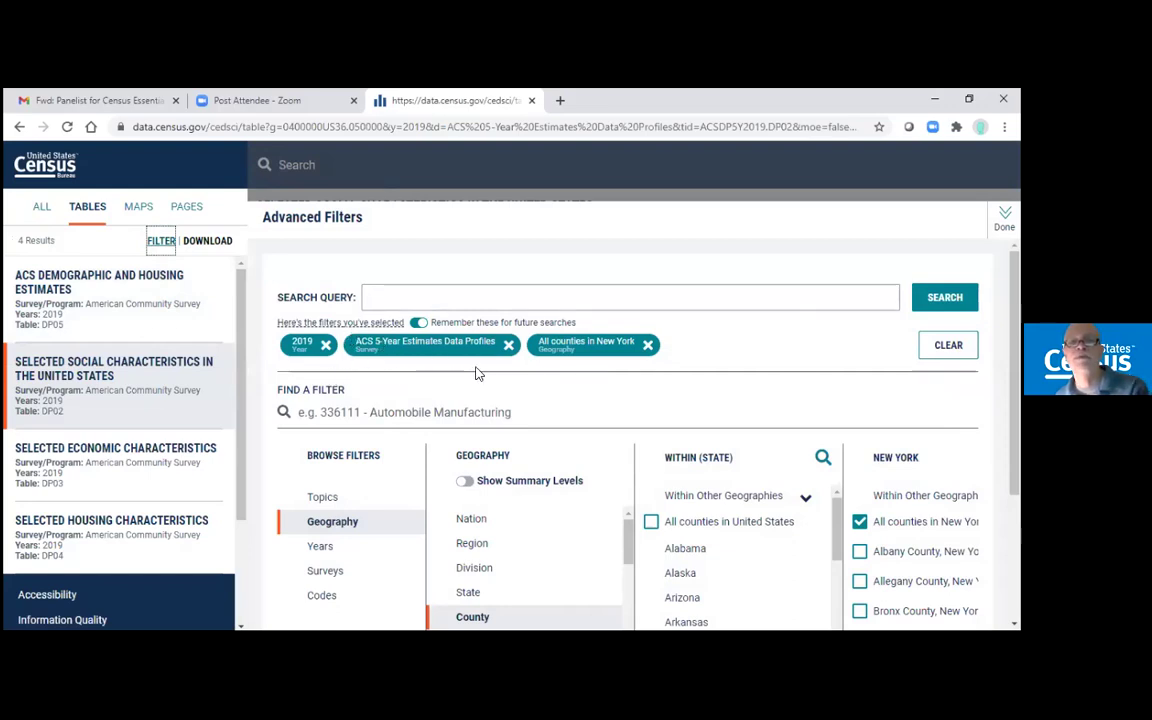
pyautogui.click(648, 345)
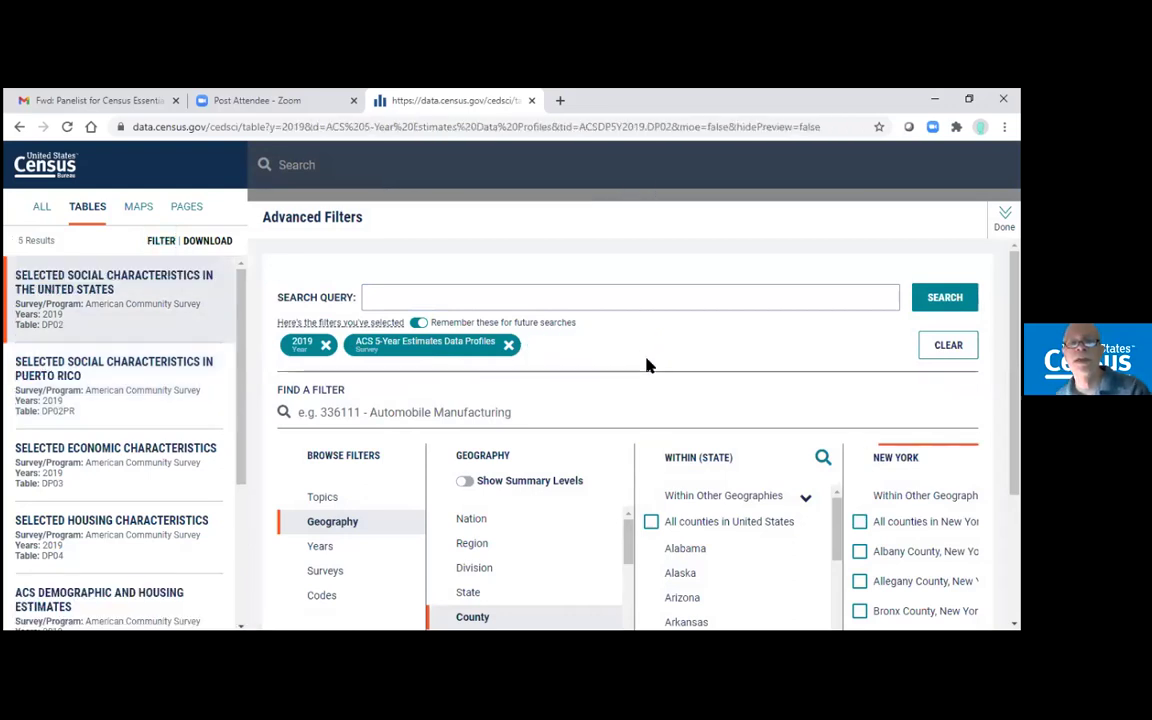
pyautogui.scroll(-3, 655, 372)
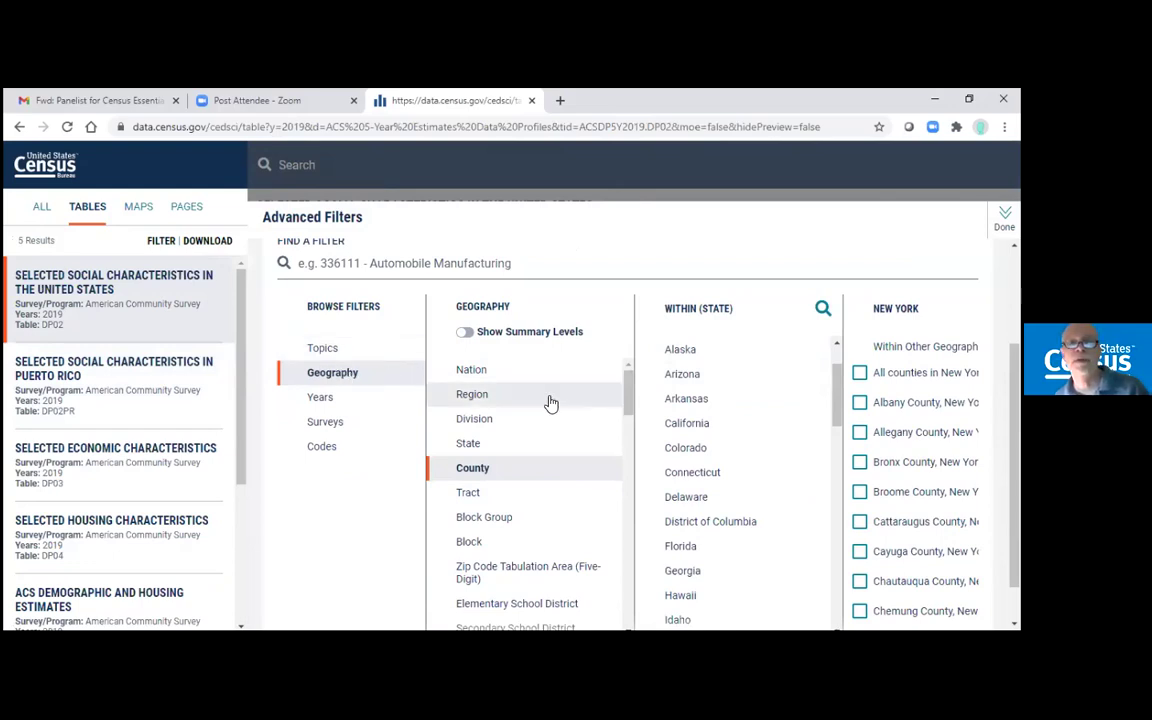
pyautogui.scroll(-1, 550, 403)
pyautogui.scroll(-1, 550, 403)
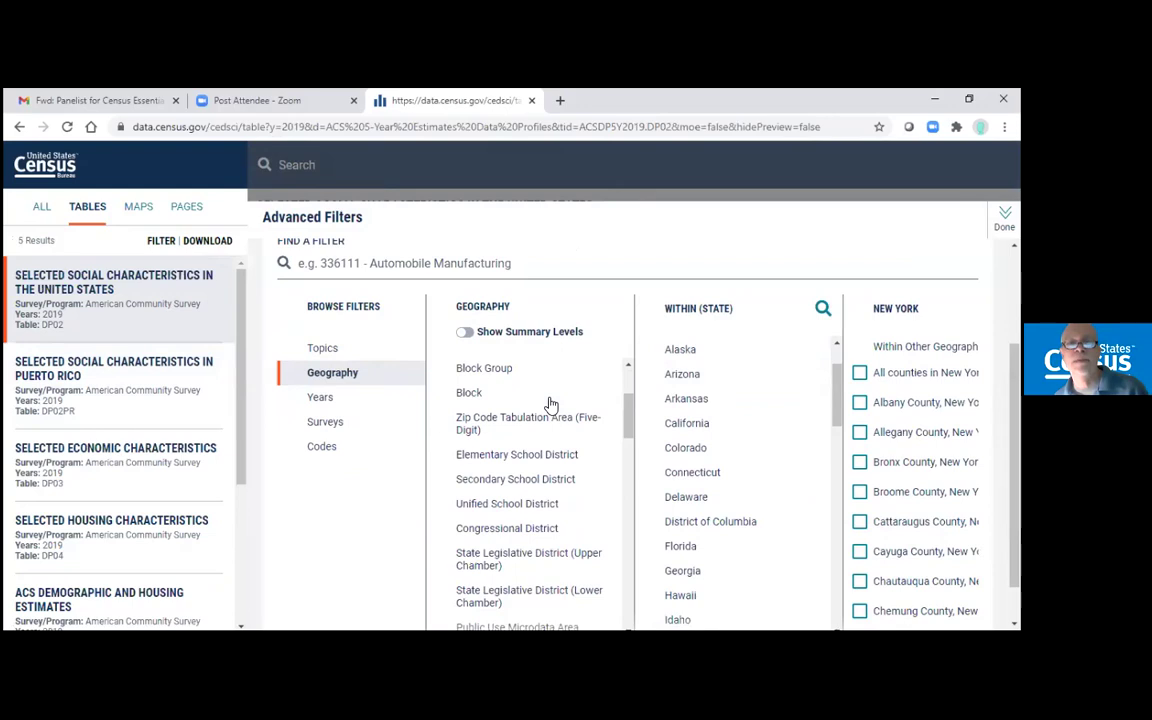
pyautogui.scroll(-1, 550, 403)
pyautogui.scroll(3, 550, 403)
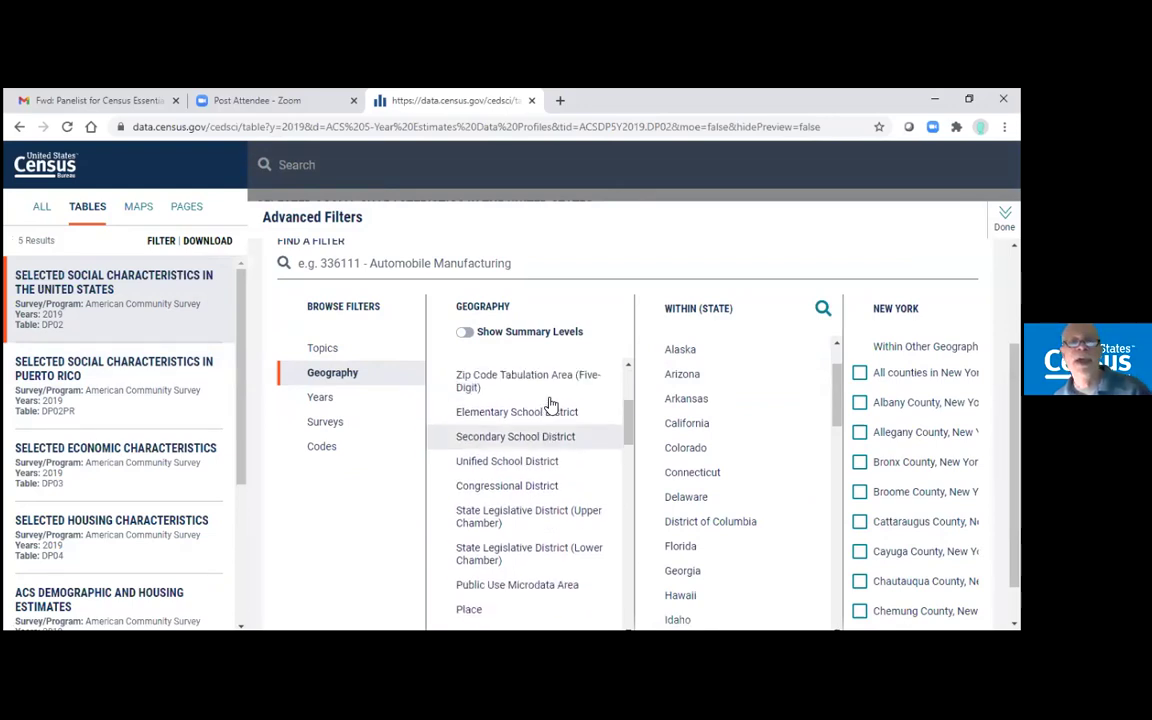
pyautogui.click(628, 390)
pyautogui.moveTo(628, 390); pyautogui.dragTo(631, 449)
# - Browse Place-level geographies within New York state
pyautogui.click(468, 452)
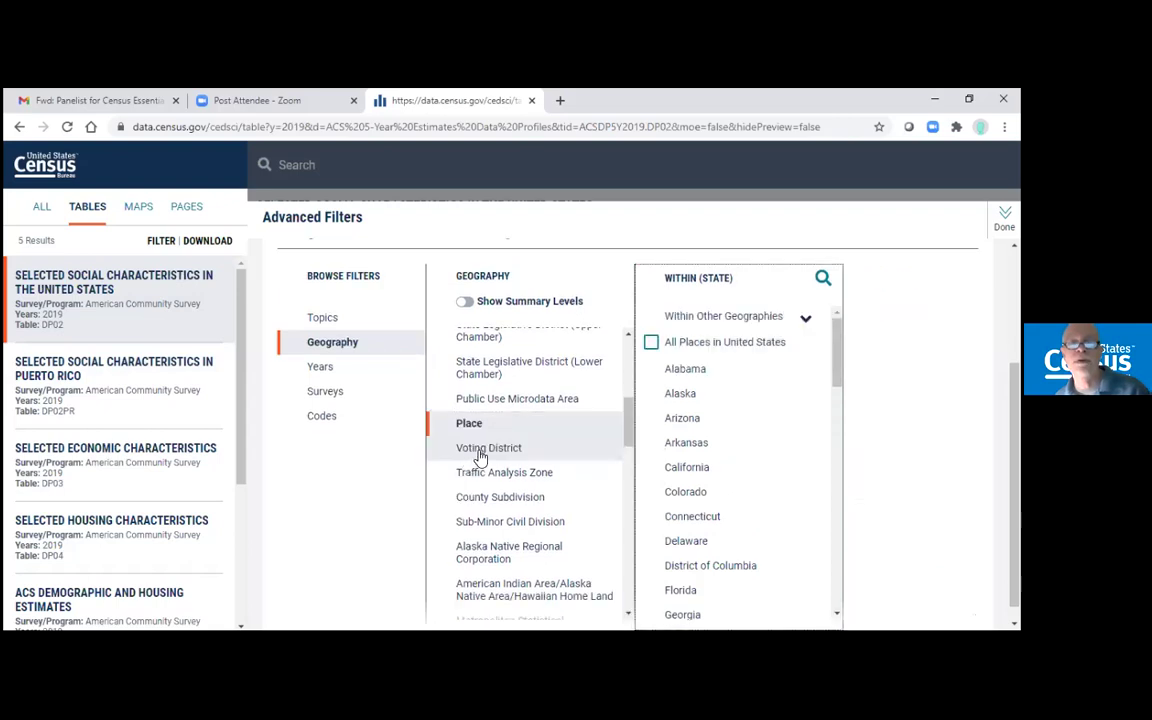
pyautogui.scroll(-3, 836, 504)
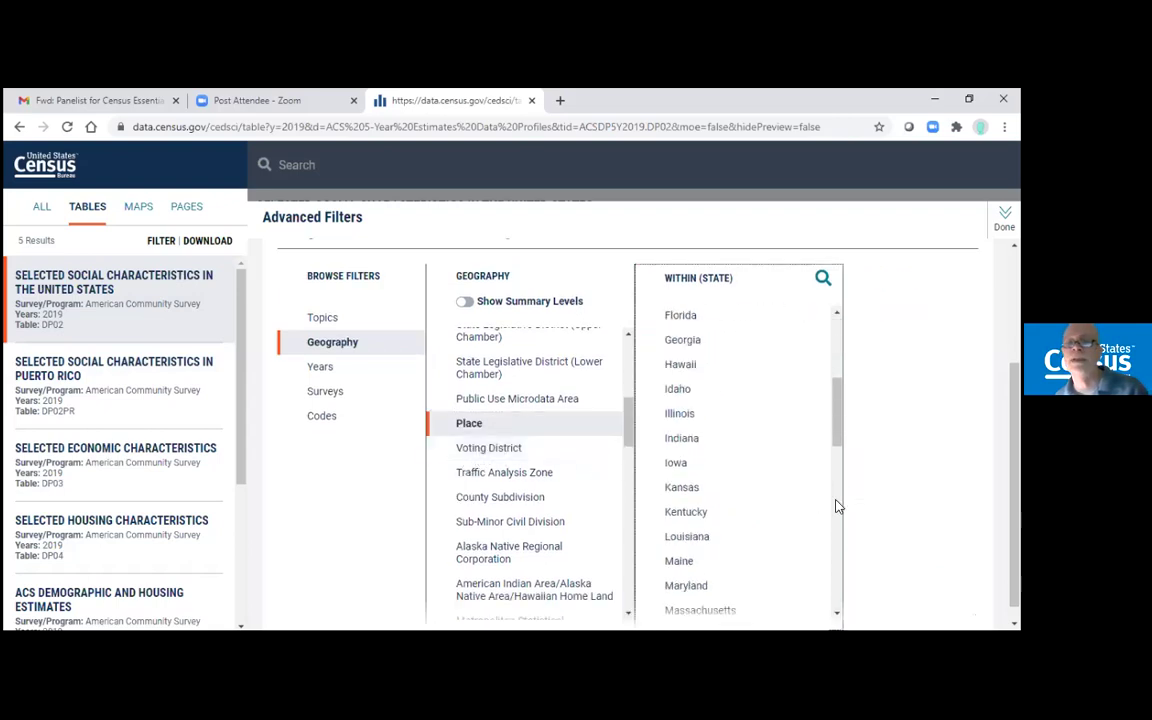
pyautogui.click(838, 507)
pyautogui.click(838, 543)
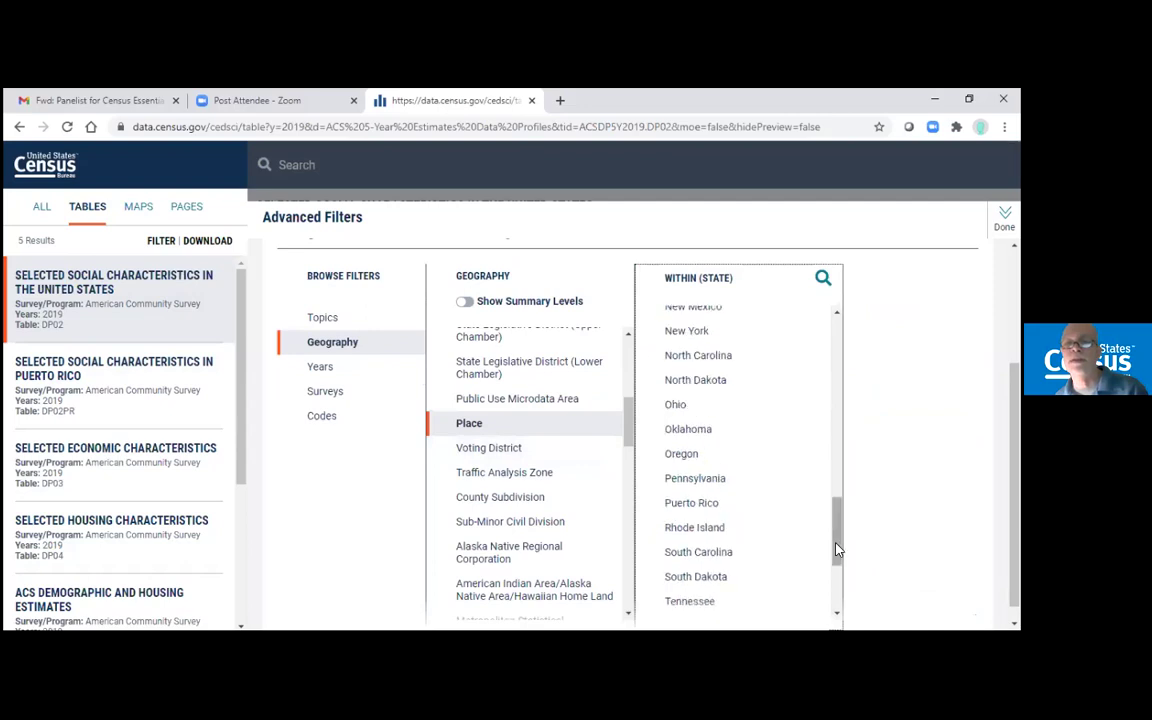
pyautogui.click(699, 332)
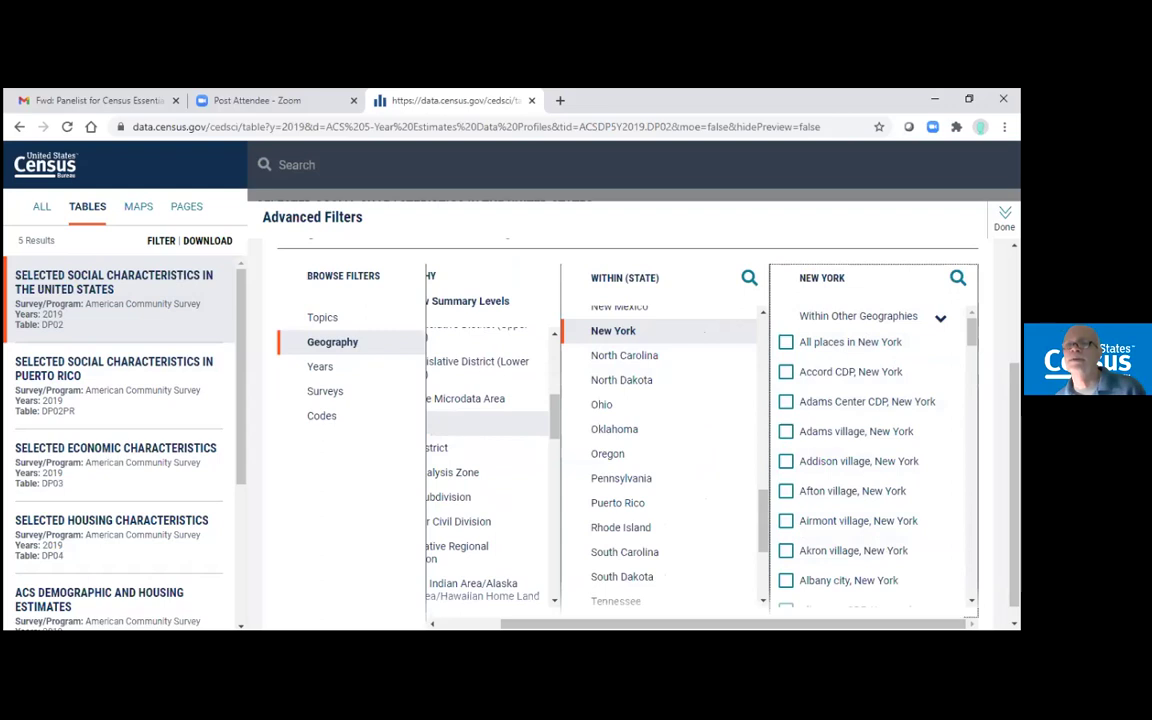
# - Search 'Victor', select Victor village, New York, and view its DP05 table
pyautogui.click(957, 277)
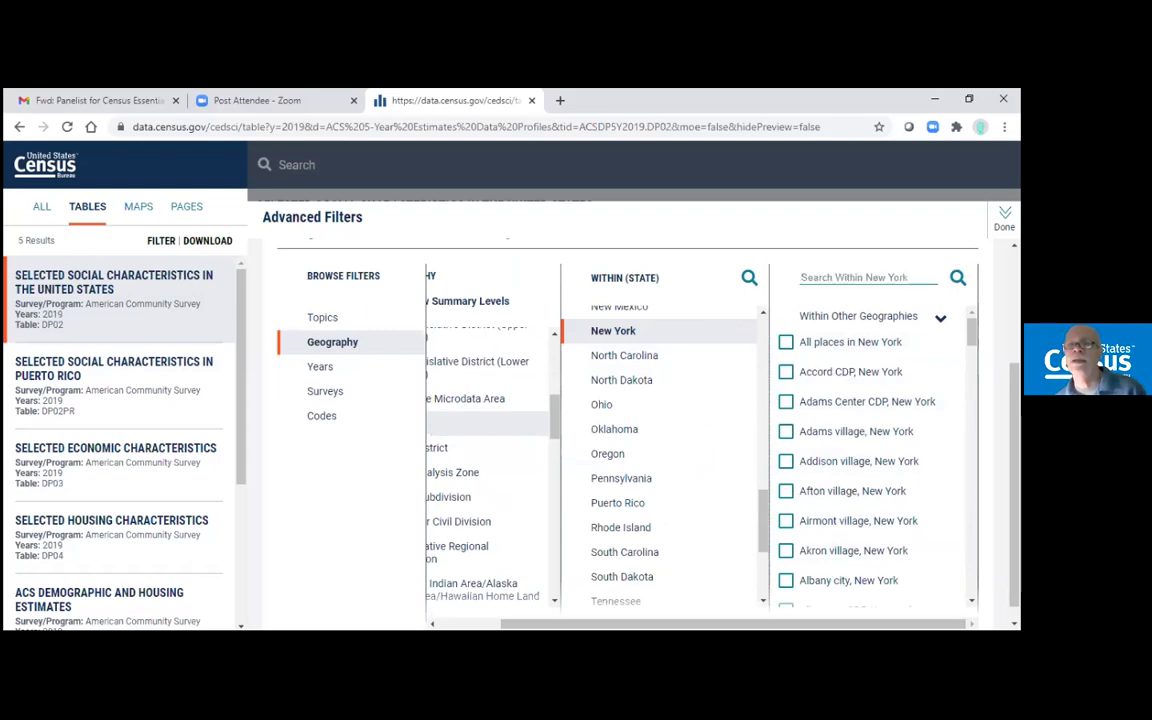
pyautogui.write('Victor')
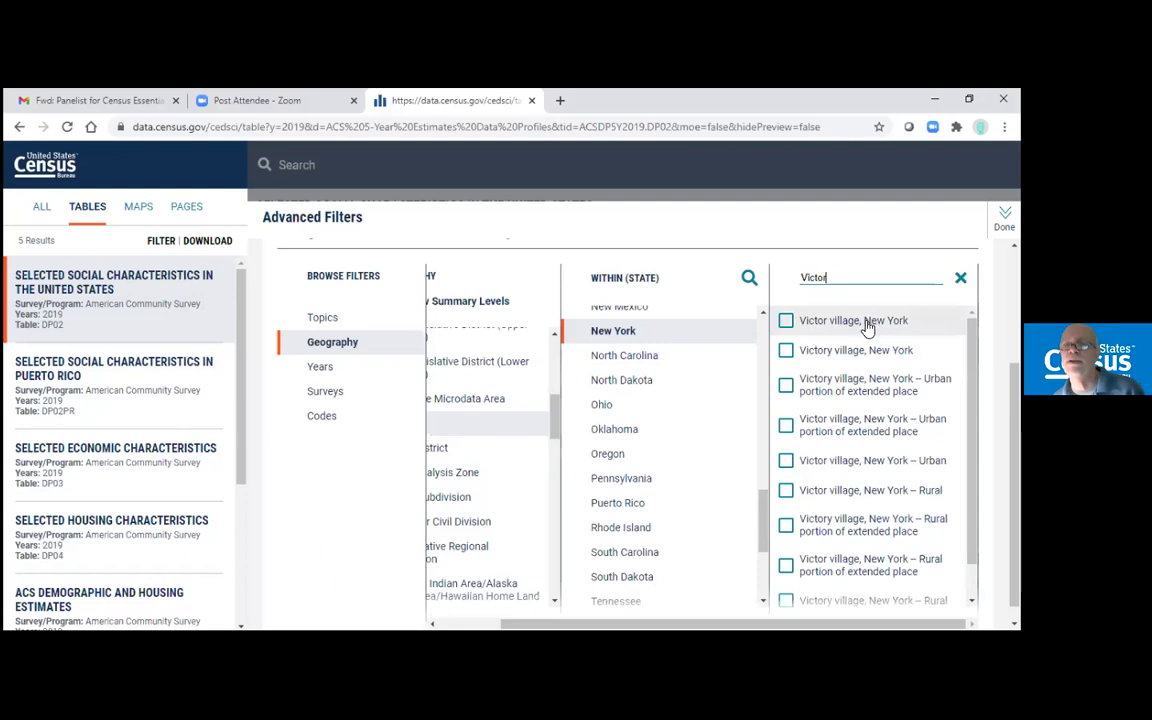
pyautogui.click(828, 322)
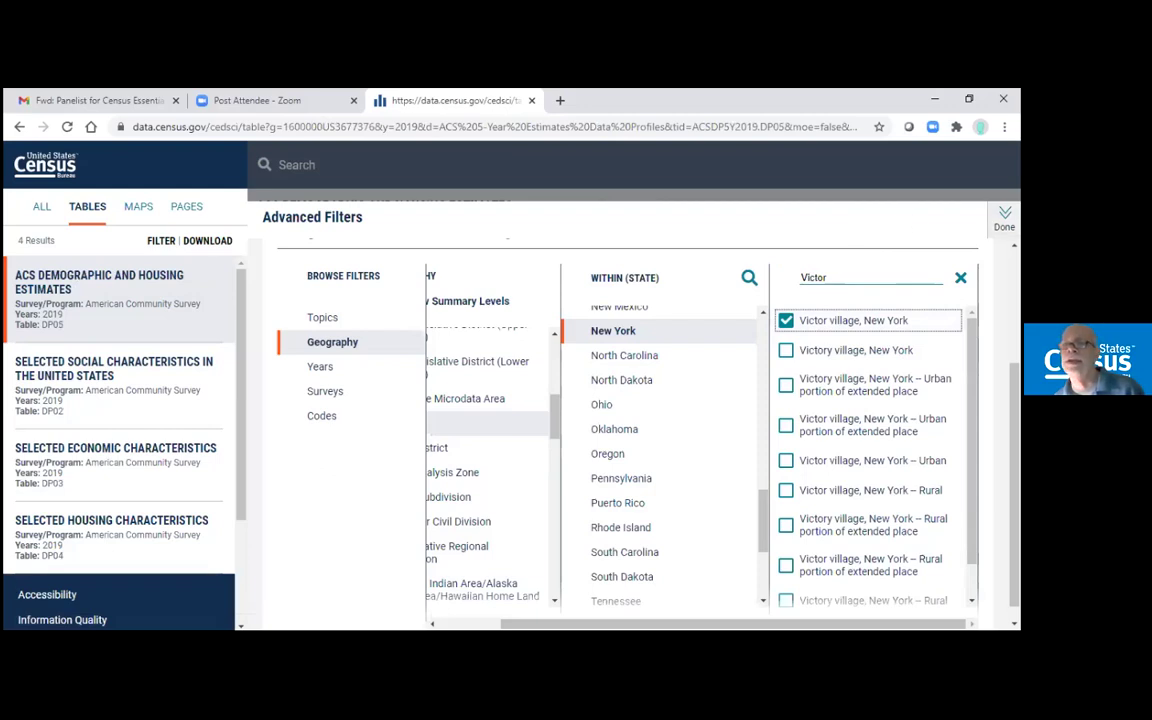
pyautogui.click(1004, 218)
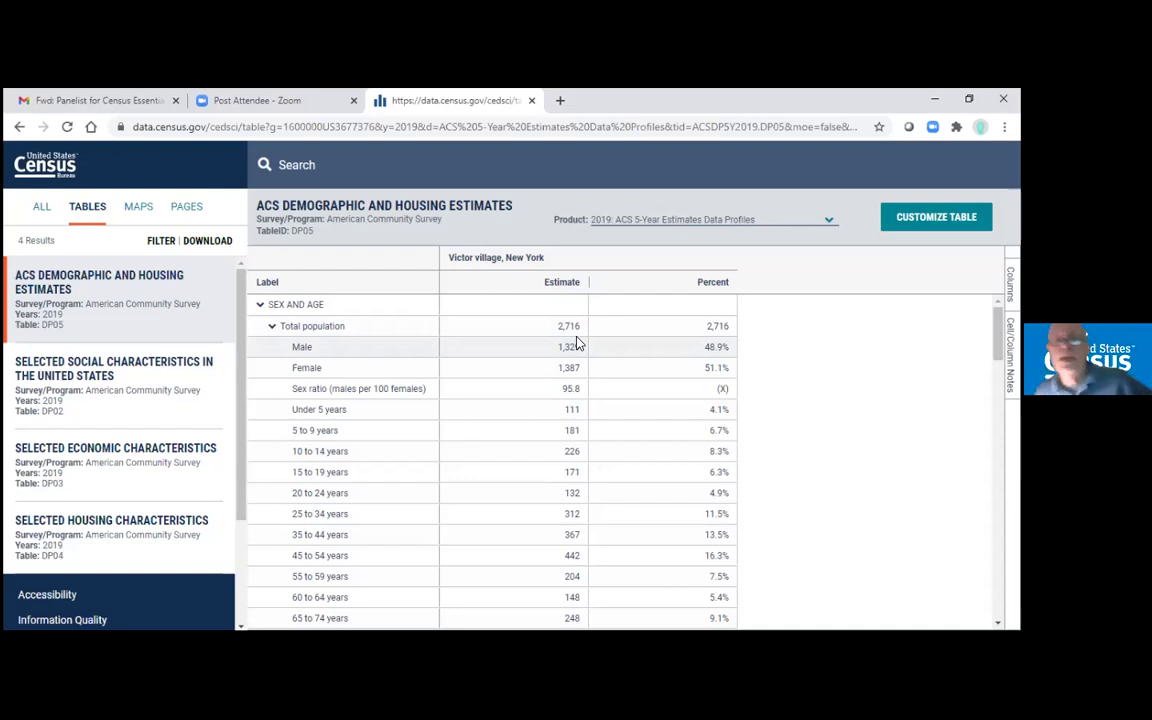
# - Customize Victor village's DP05 table to show Margin of Error columns, then scroll through it
pyautogui.click(904, 222)
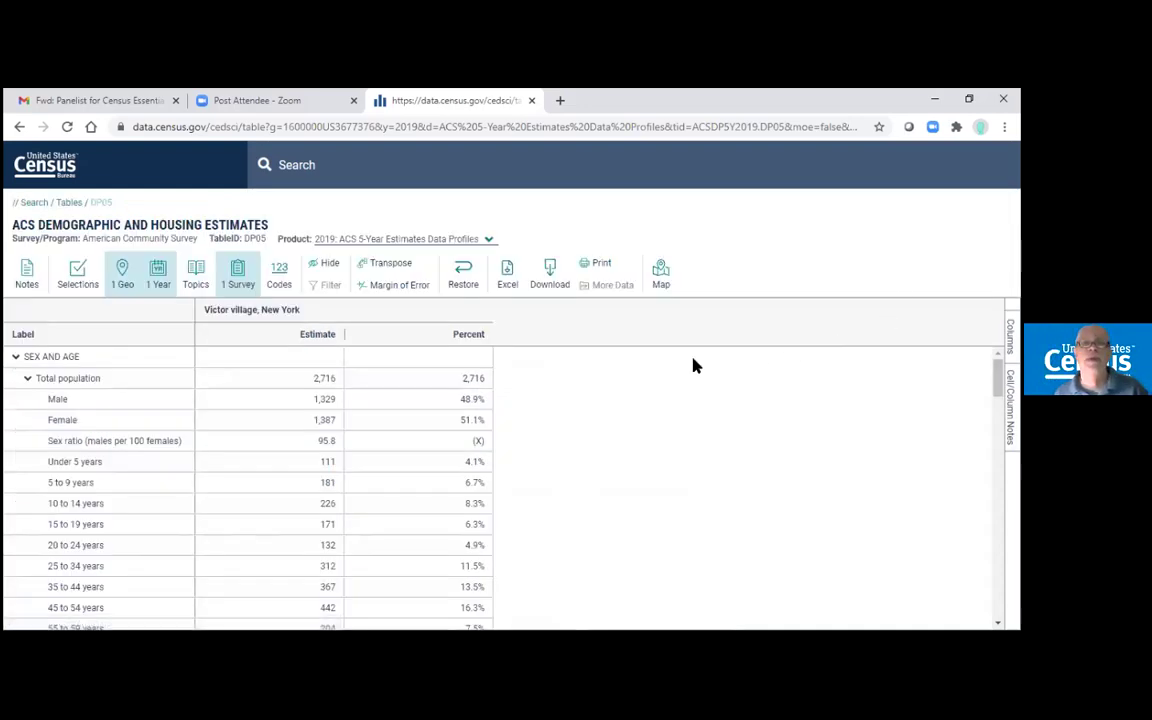
pyautogui.click(398, 286)
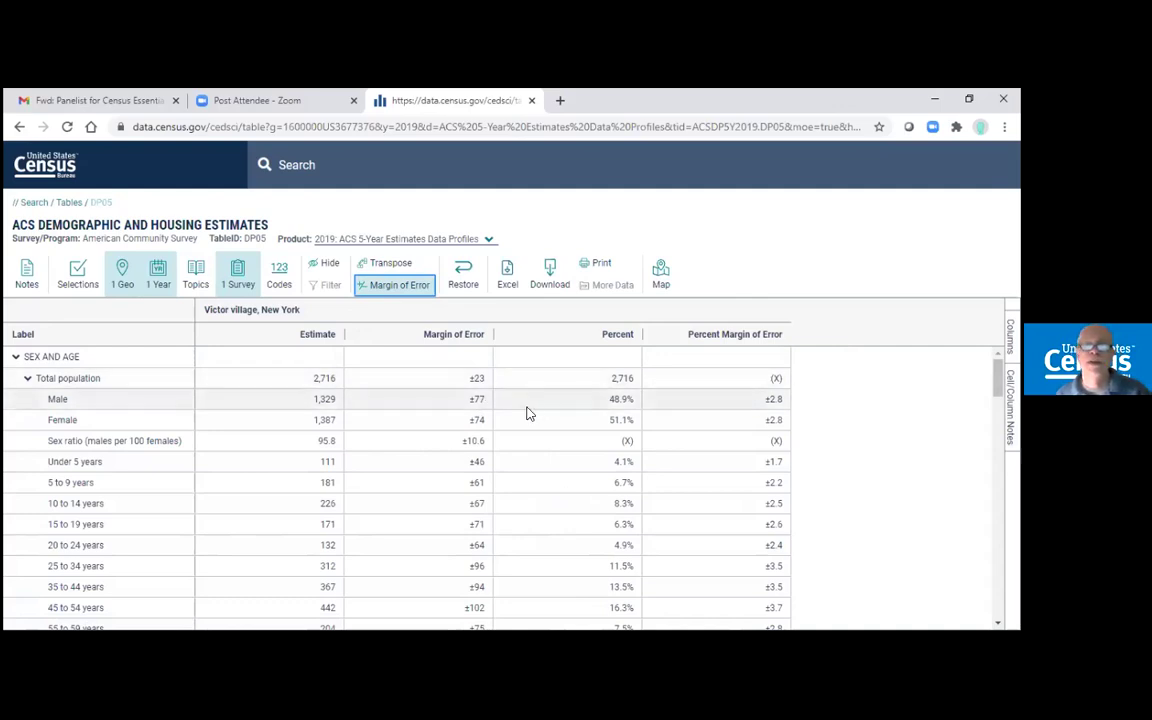
pyautogui.scroll(-1, 530, 413)
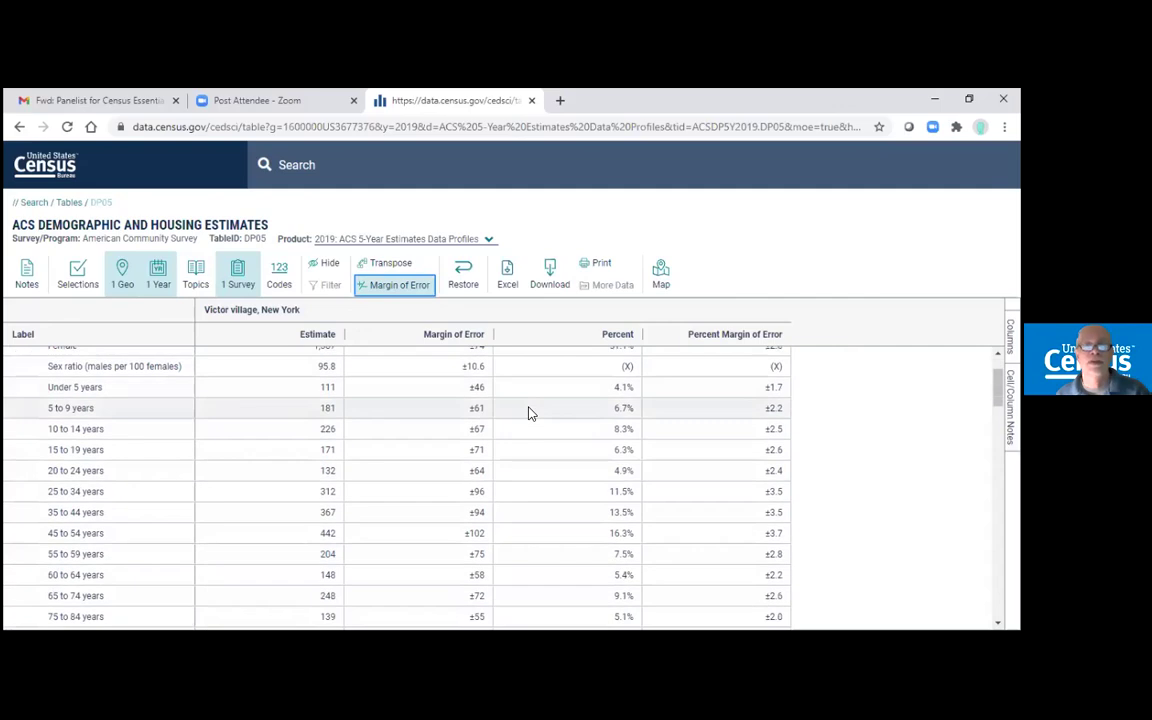
pyautogui.scroll(-8, 530, 413)
pyautogui.scroll(-5, 530, 408)
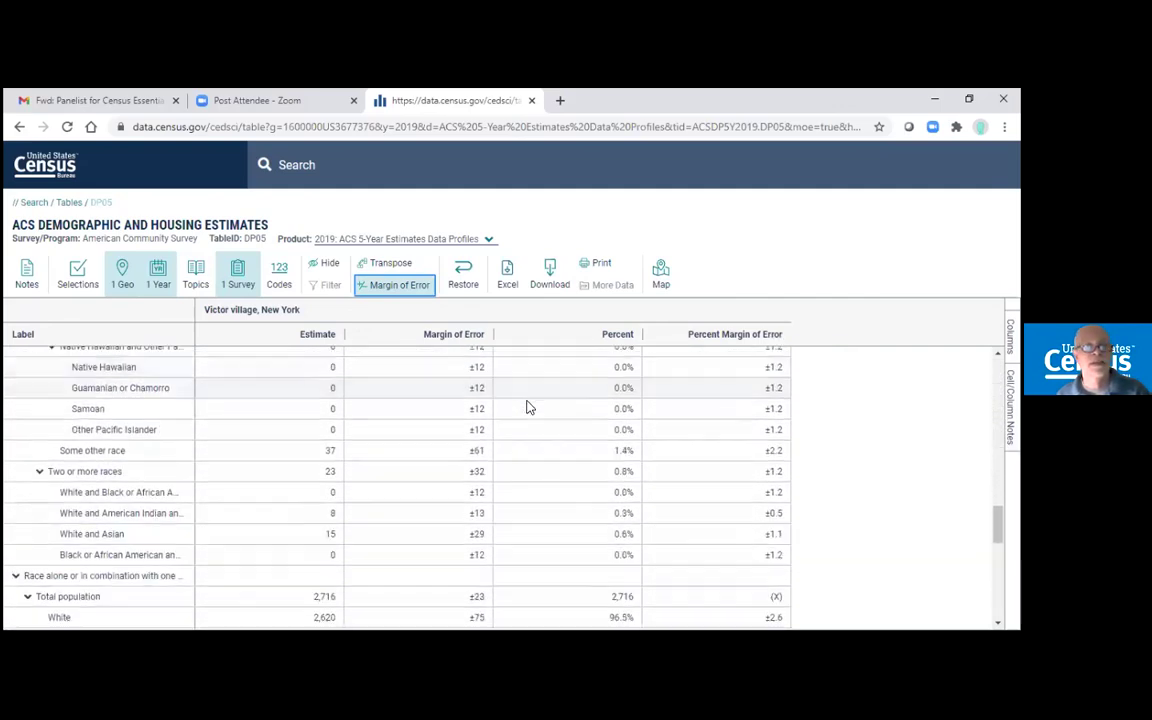
pyautogui.scroll(-1, 530, 408)
pyautogui.scroll(-4, 530, 408)
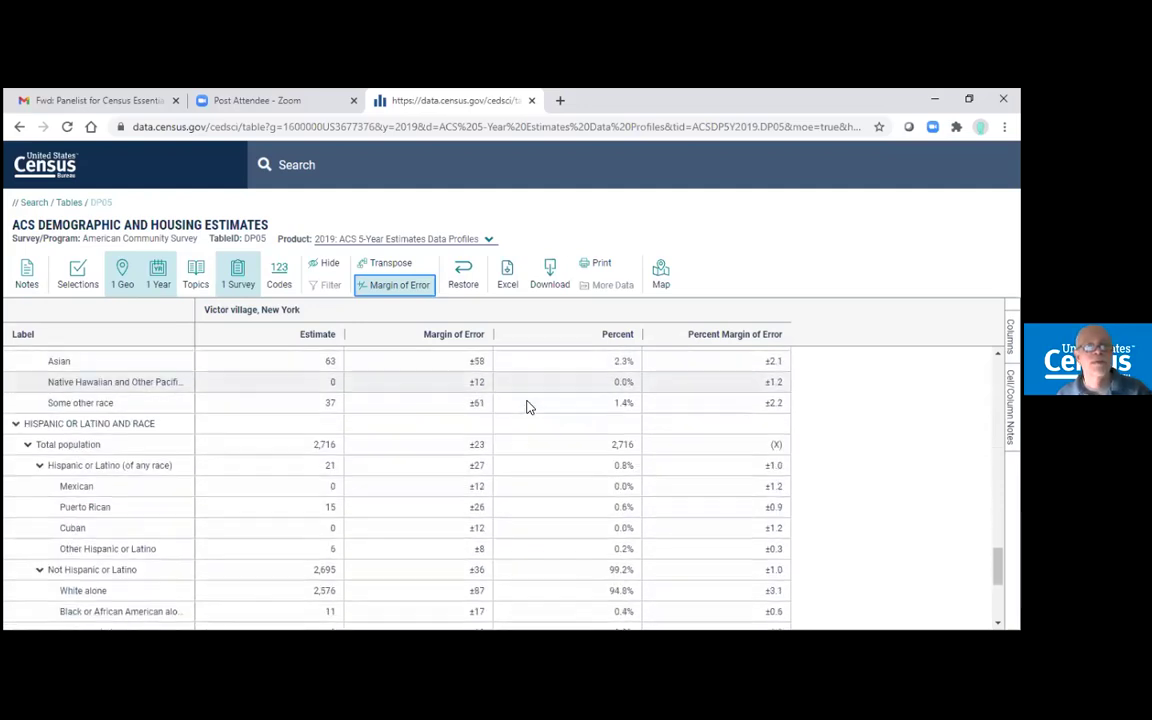
pyautogui.scroll(8, 530, 406)
pyautogui.scroll(6, 530, 404)
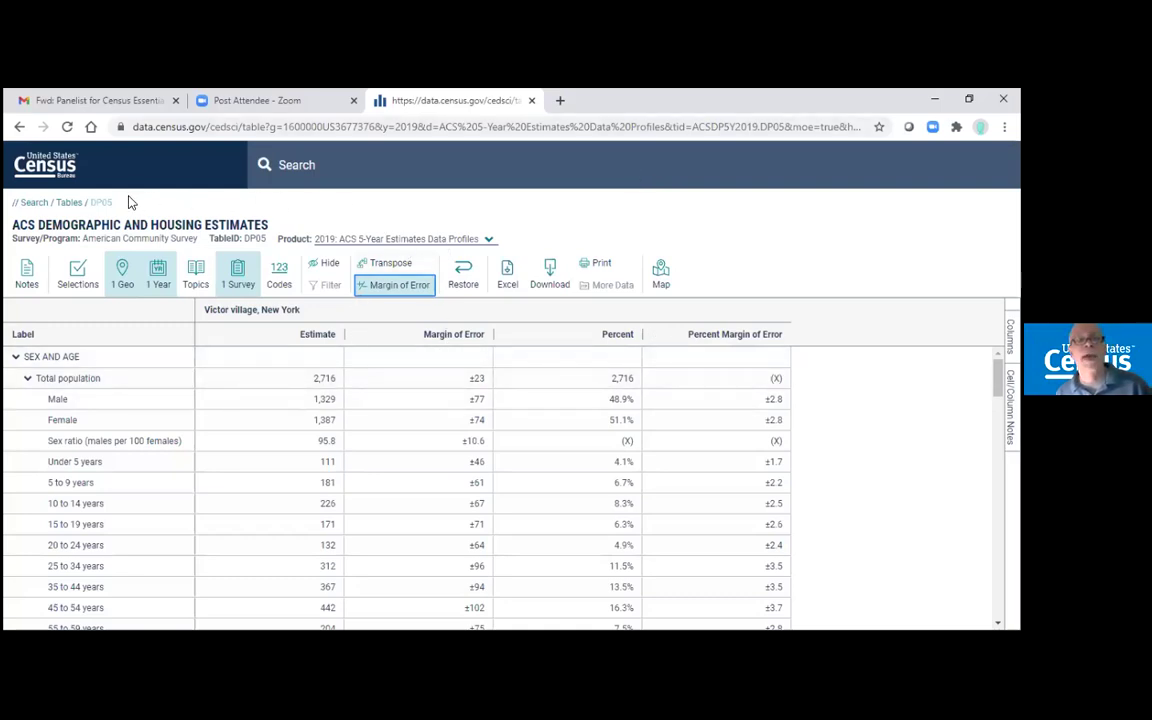
pyautogui.click(69, 202)
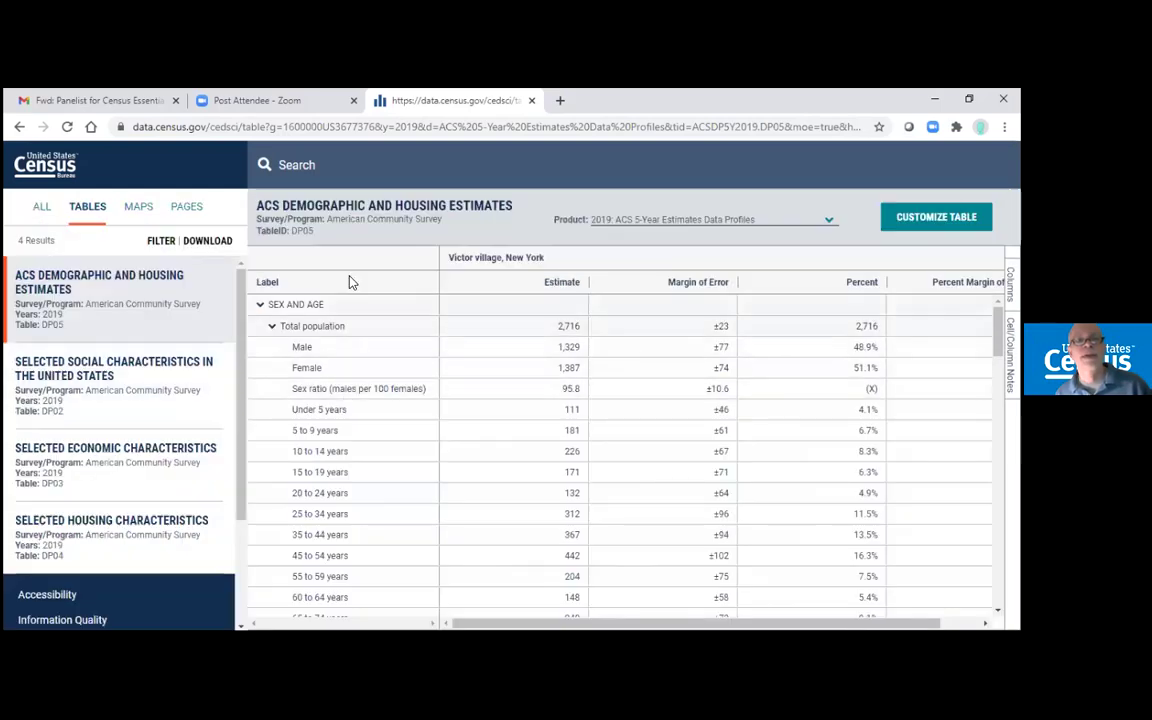
pyautogui.click(162, 243)
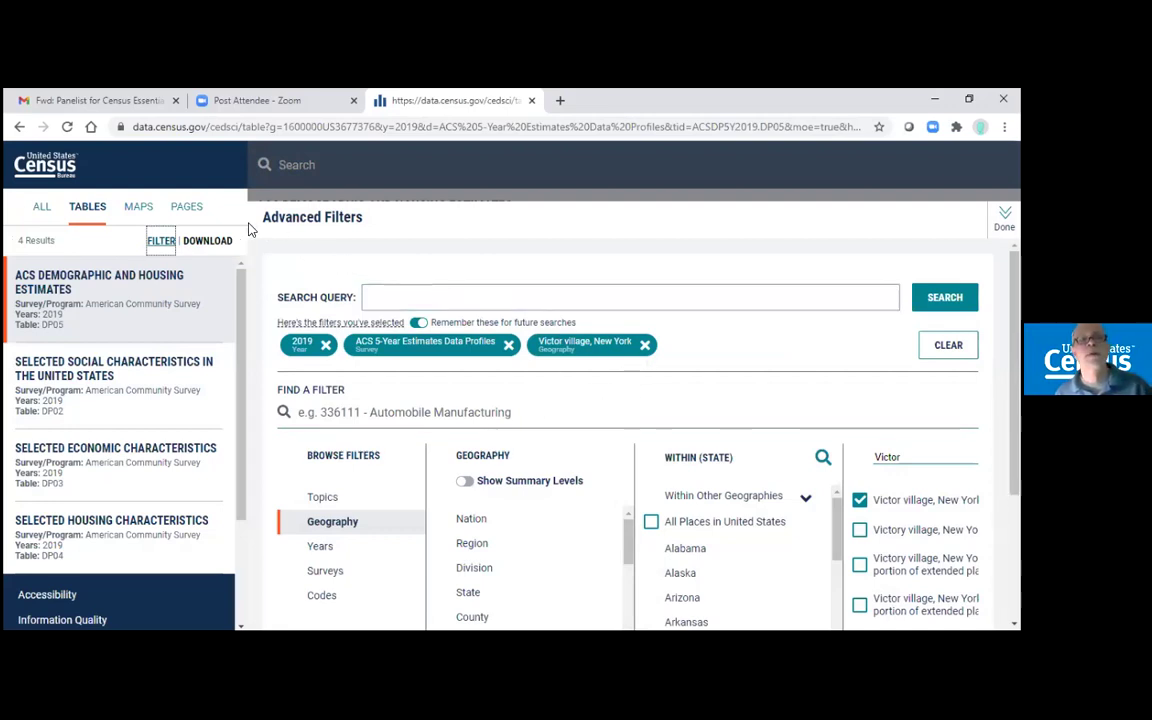
pyautogui.click(47, 168)
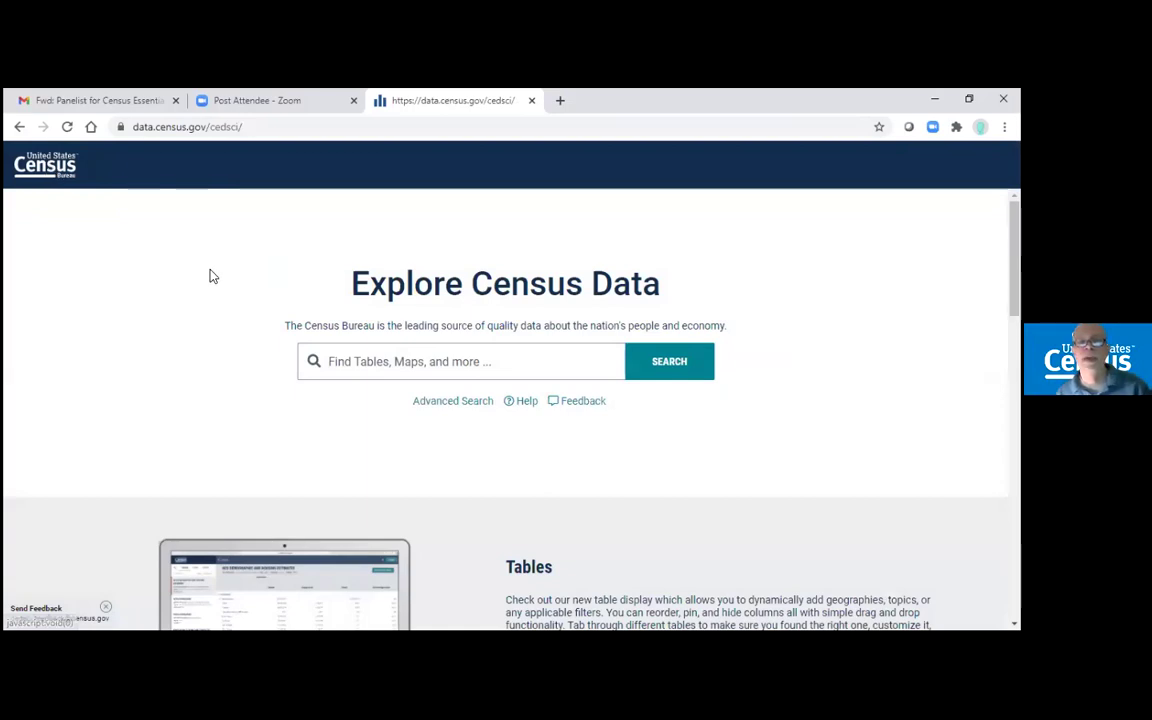
# - Start an Advanced Search limited to the year 2019
pyautogui.click(454, 403)
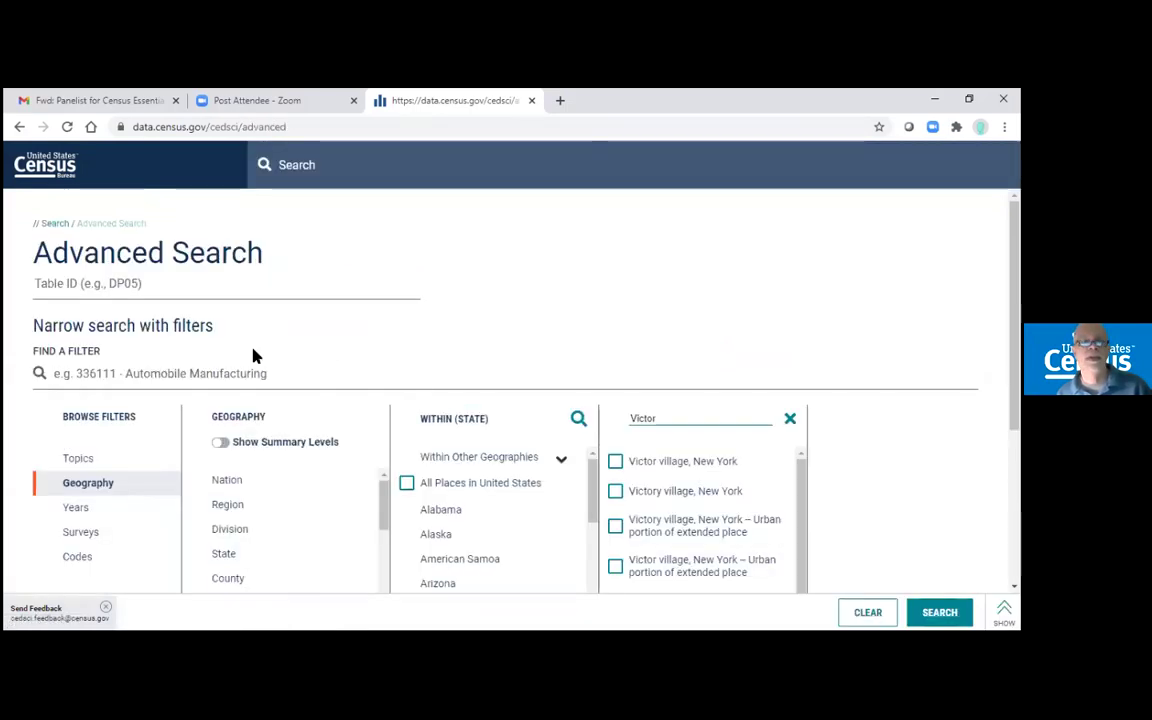
pyautogui.scroll(-2, 280, 314)
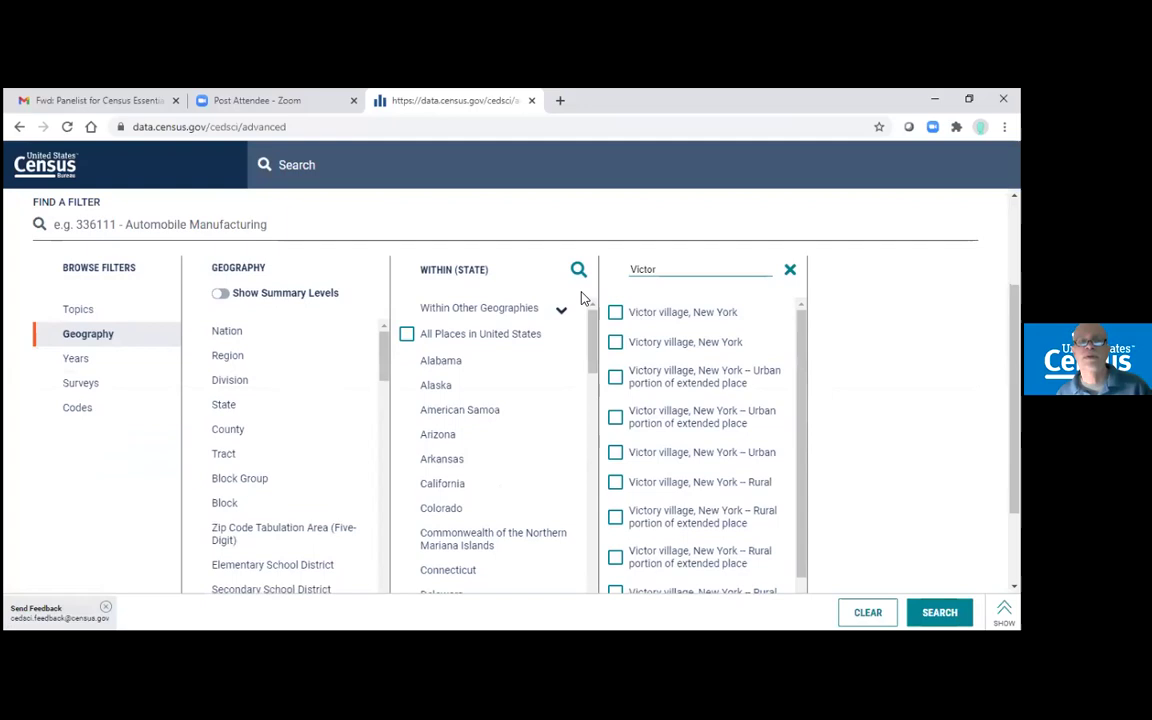
pyautogui.click(89, 366)
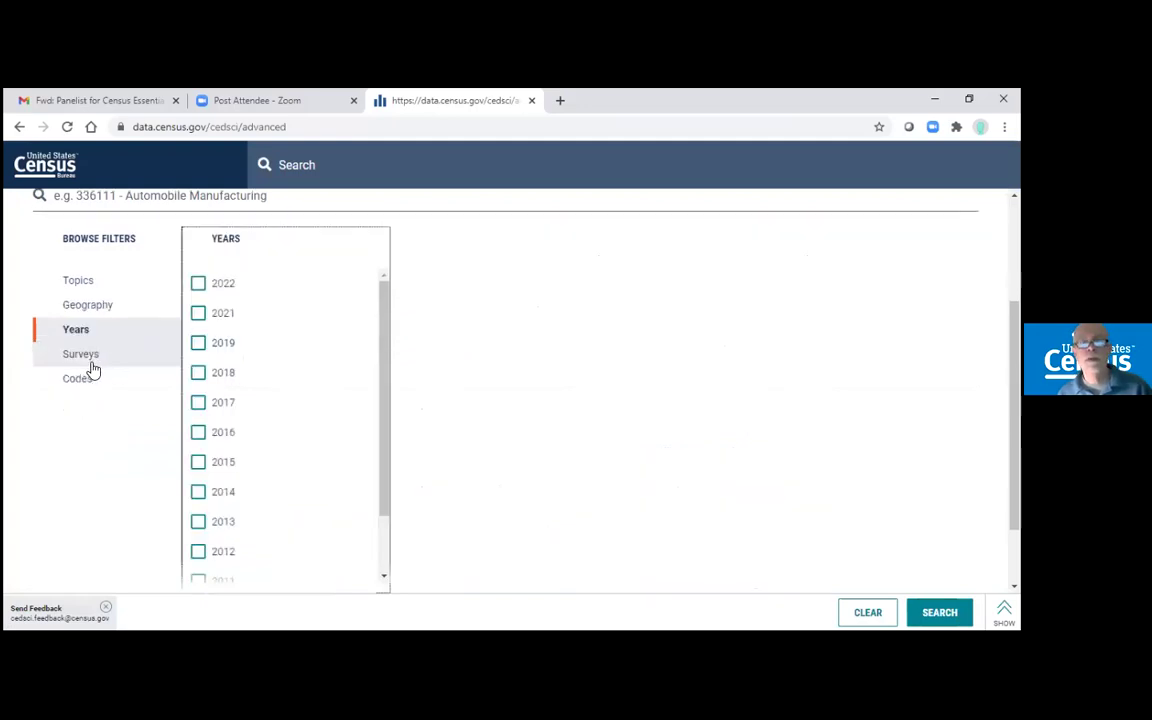
pyautogui.click(198, 348)
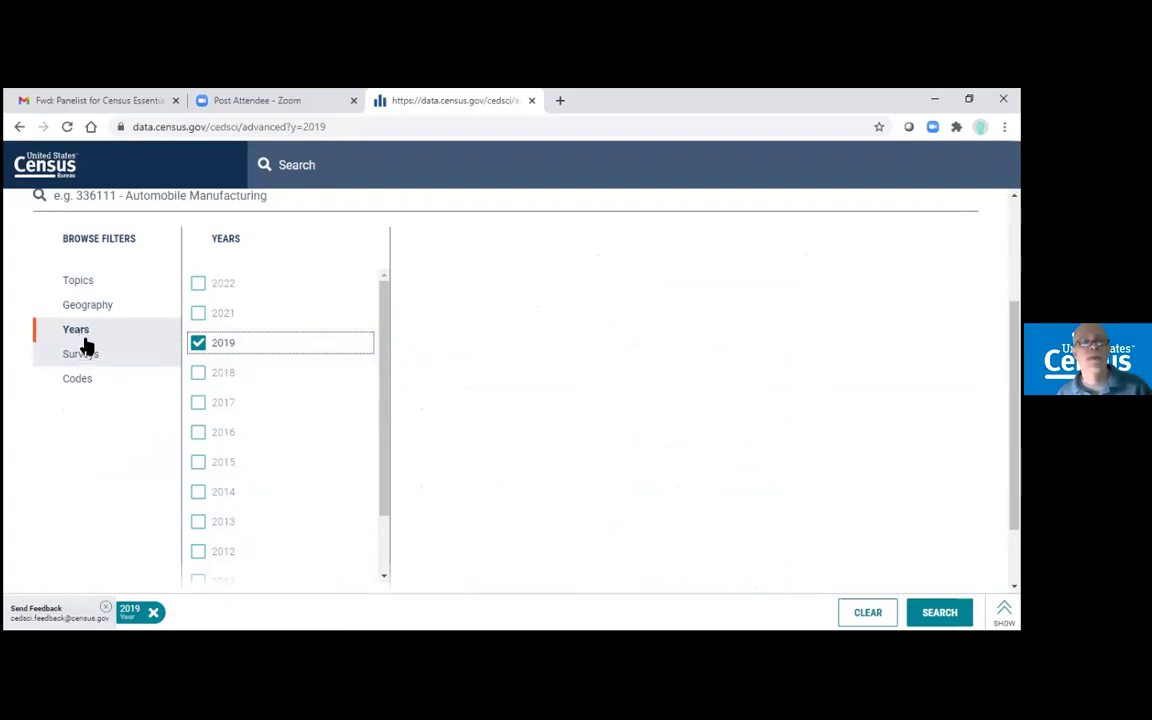
# - Replace 'Victor' with 'Niagara Falls' and select Niagara Falls city, New York as geography
pyautogui.click(74, 312)
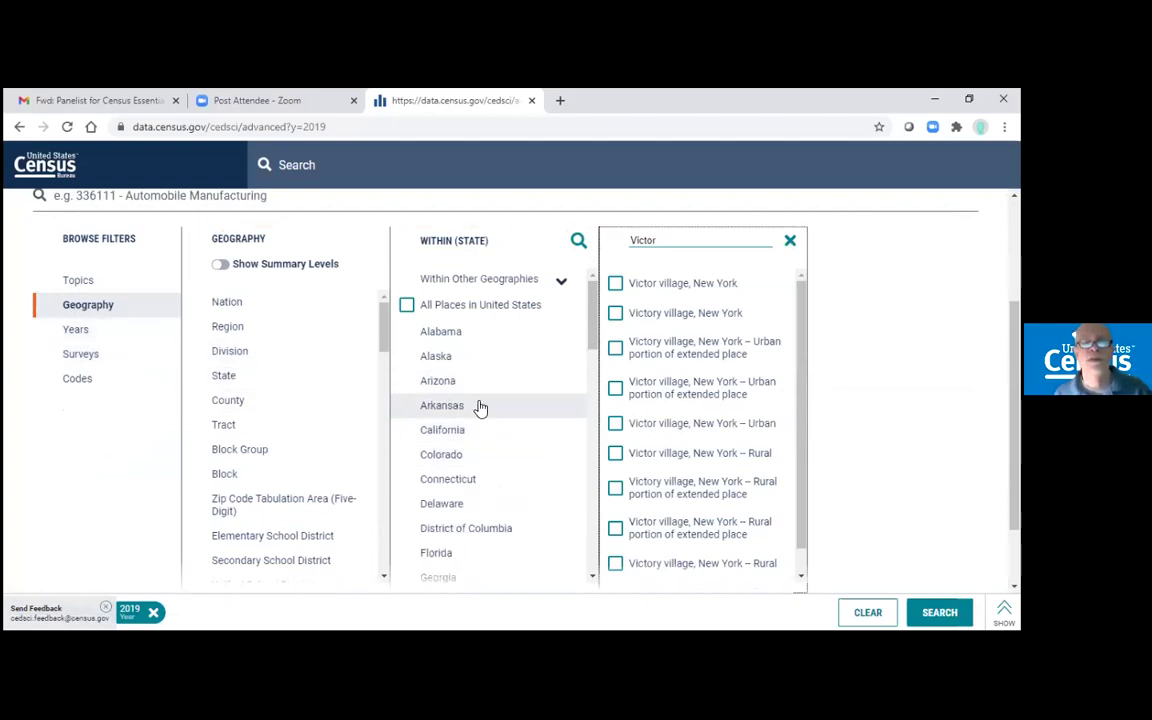
pyautogui.doubleClick(657, 239)
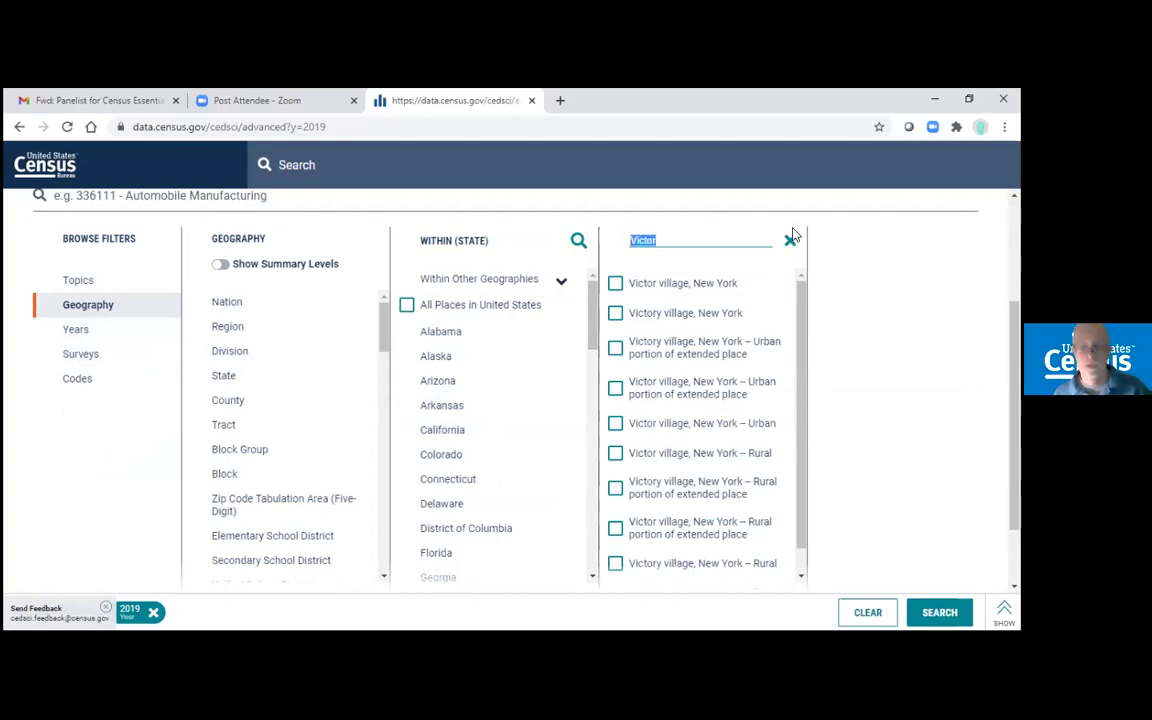
pyautogui.write('Niagara Falls')
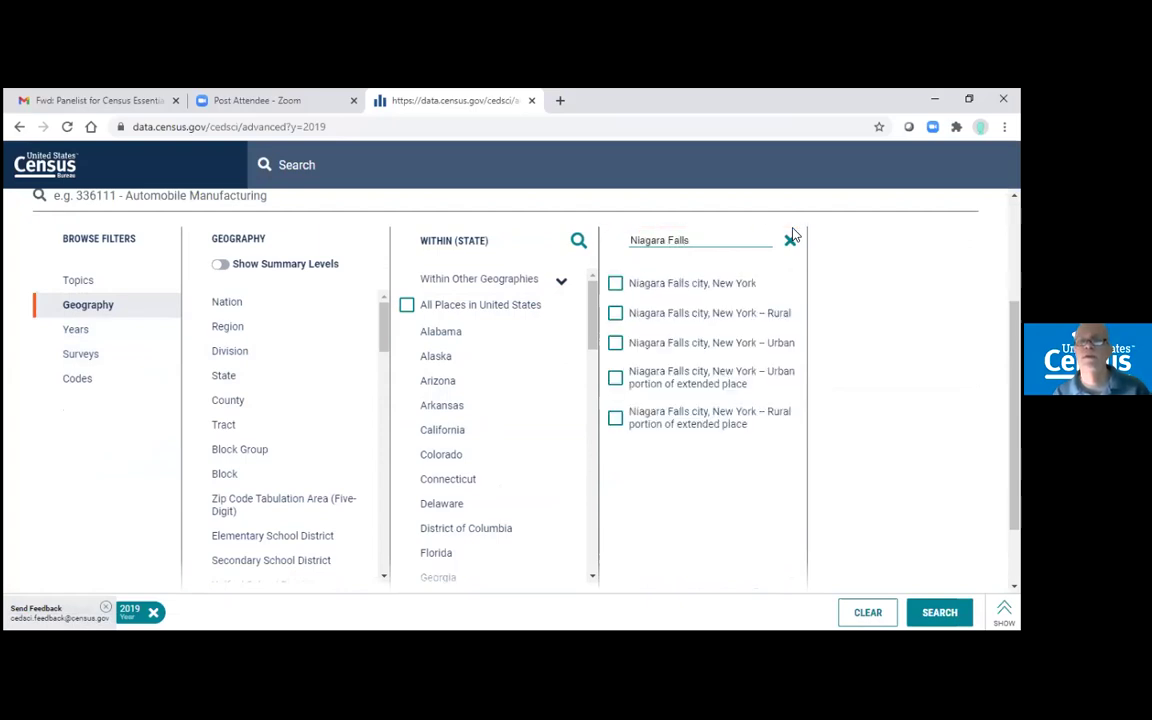
pyautogui.click(684, 292)
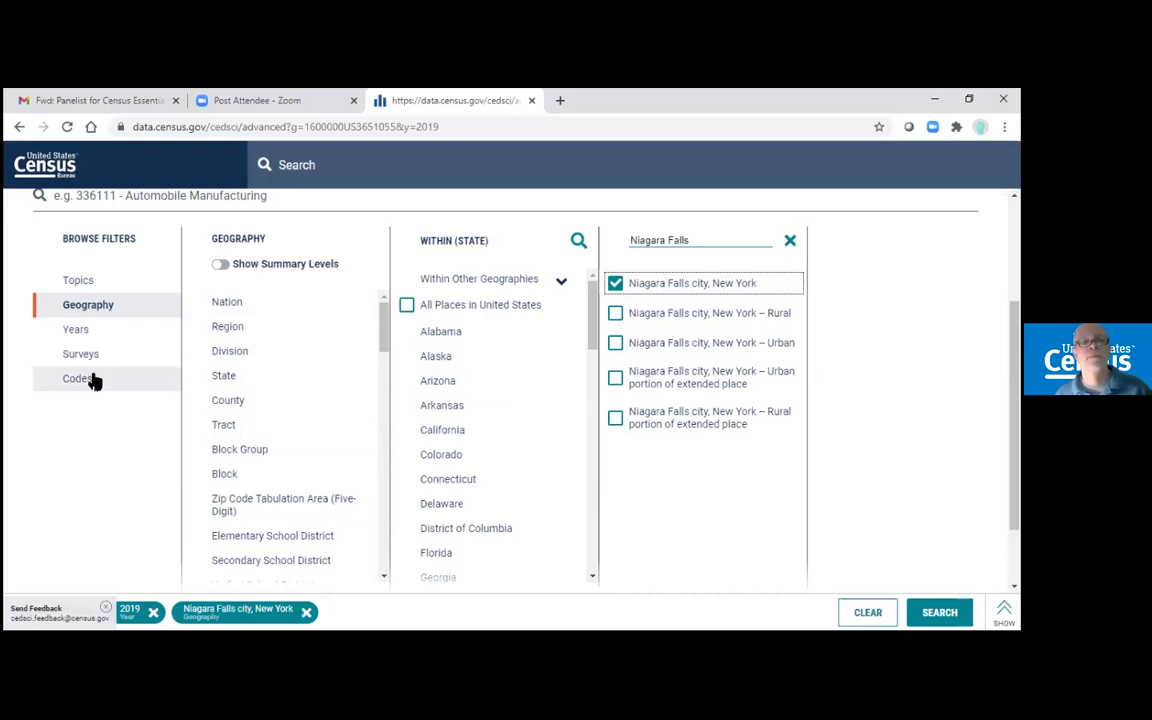
# - Add the Income and Poverty topic filter and run the search
pyautogui.click(70, 285)
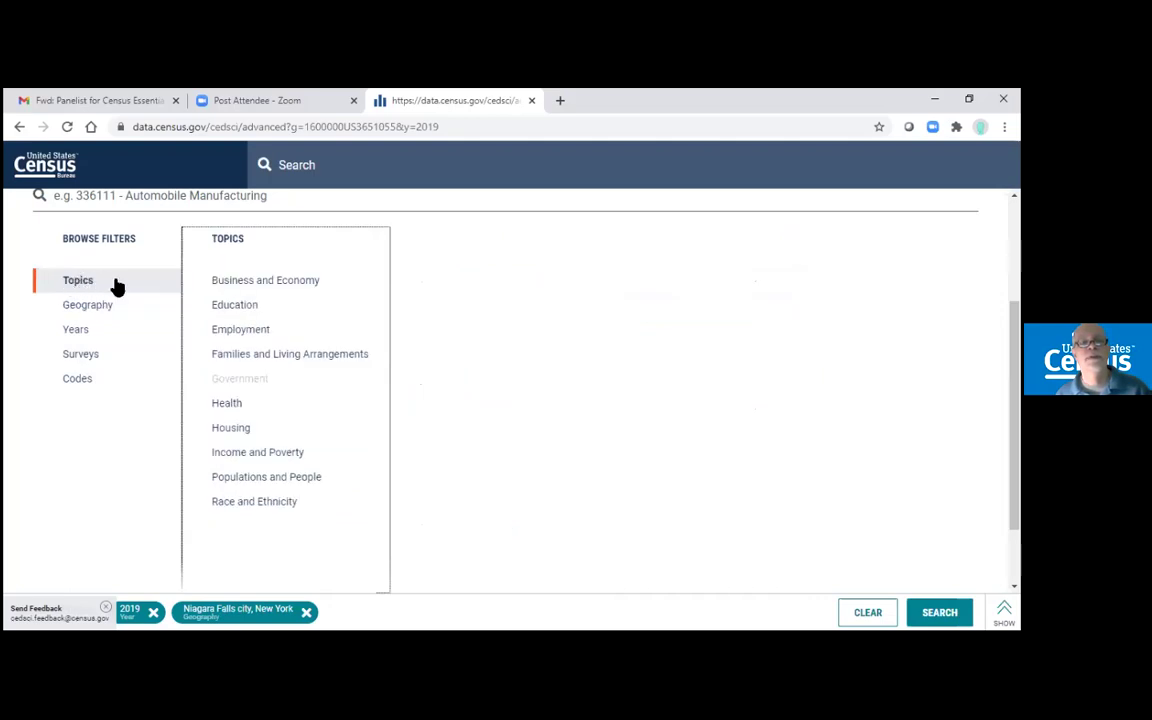
pyautogui.scroll(1, 475, 380)
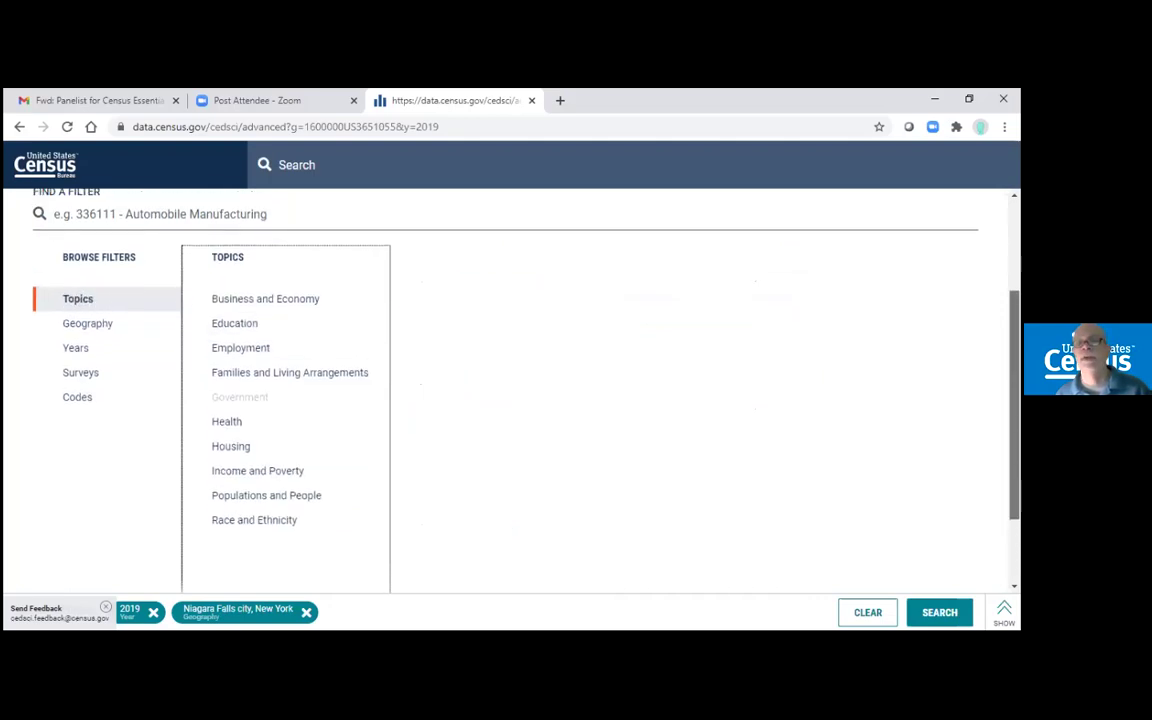
pyautogui.scroll(1, 475, 380)
pyautogui.scroll(-1, 475, 380)
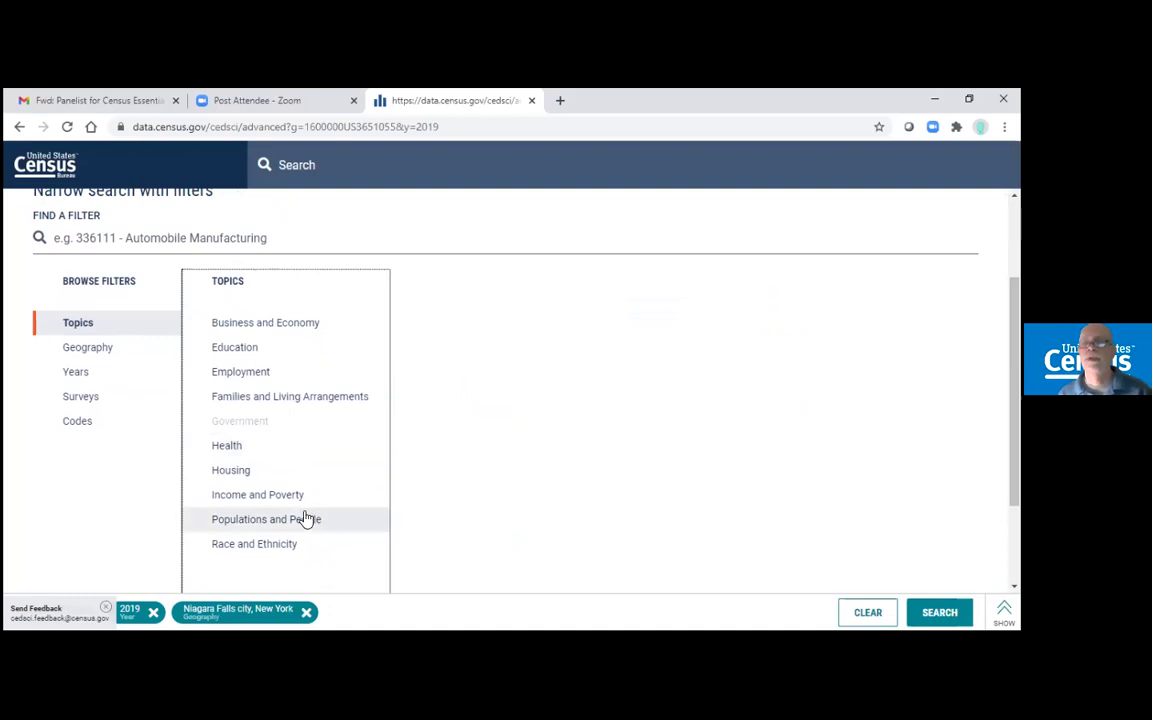
pyautogui.click(243, 497)
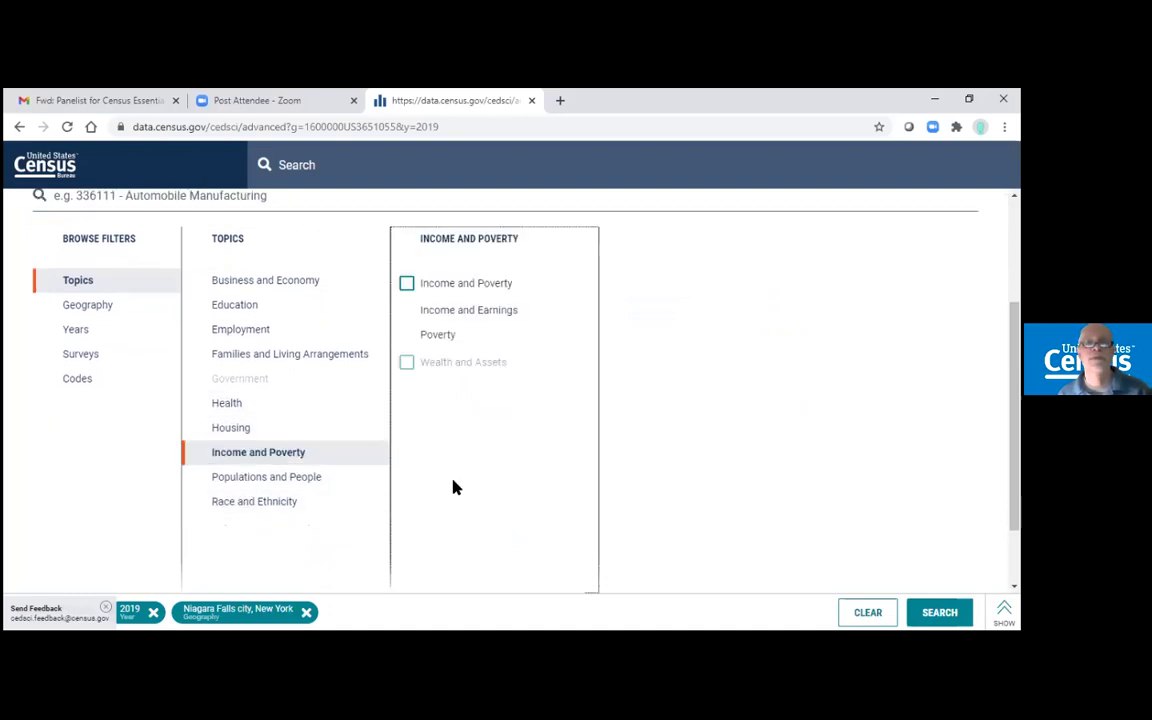
pyautogui.click(406, 284)
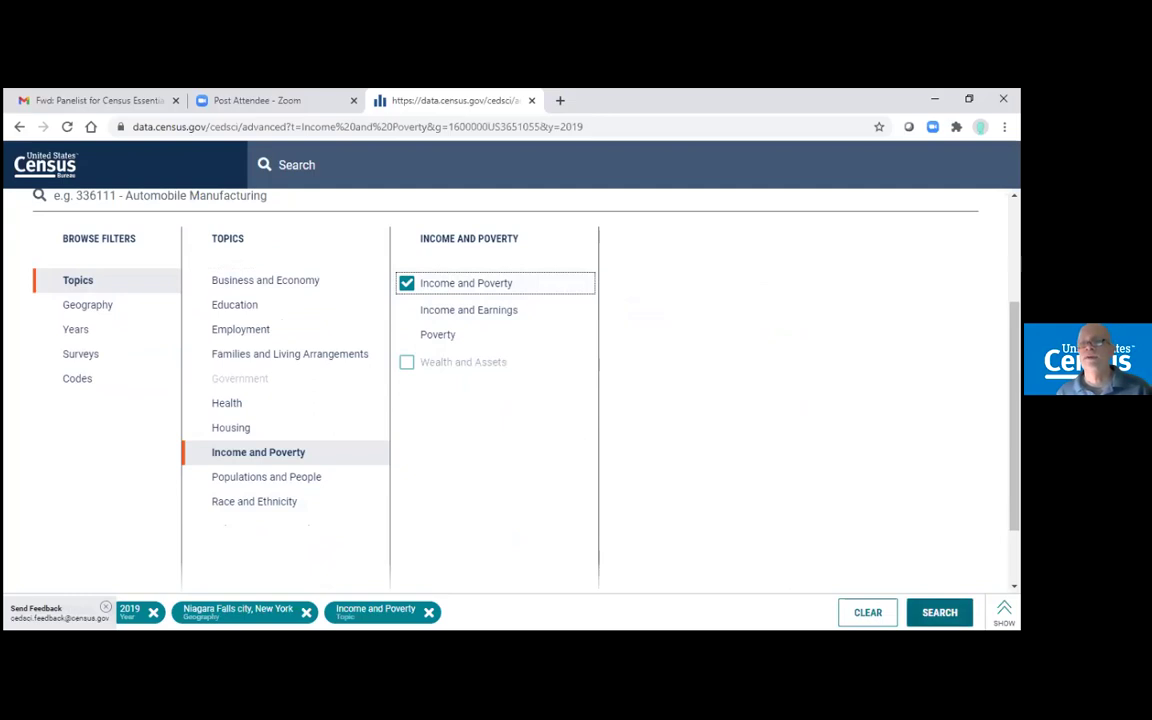
pyautogui.click(939, 612)
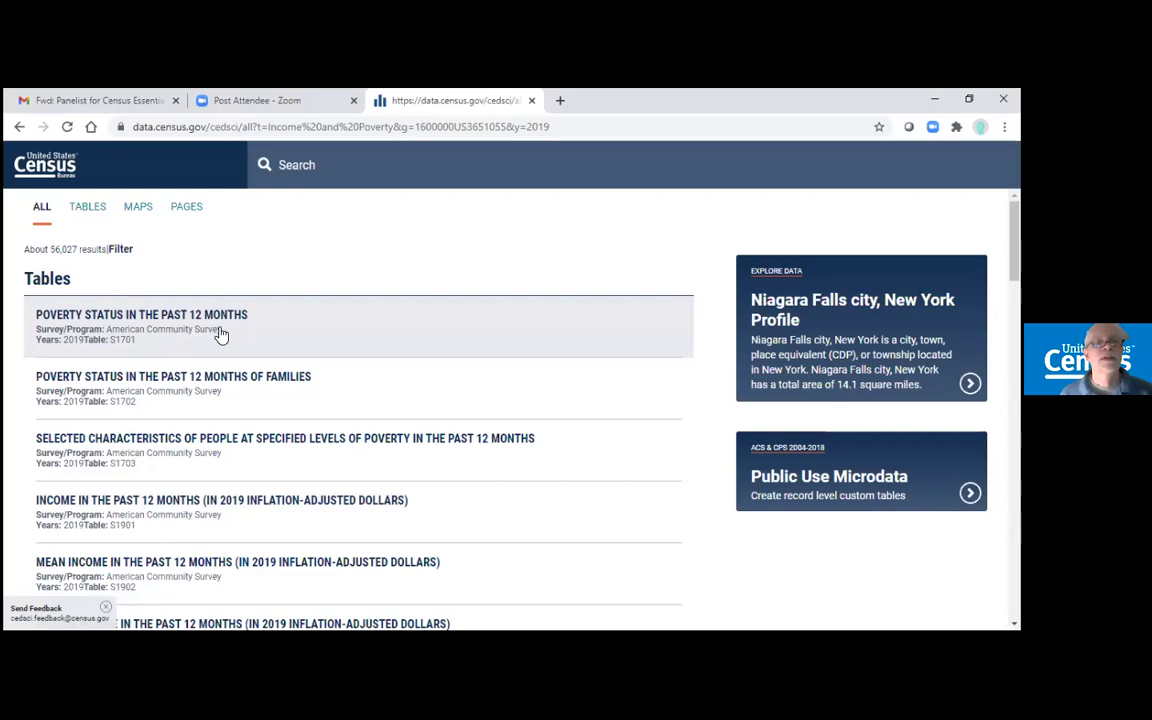
# - Open the S1701 Poverty Status in the Past 12 Months table from the results
pyautogui.scroll(-1, 220, 335)
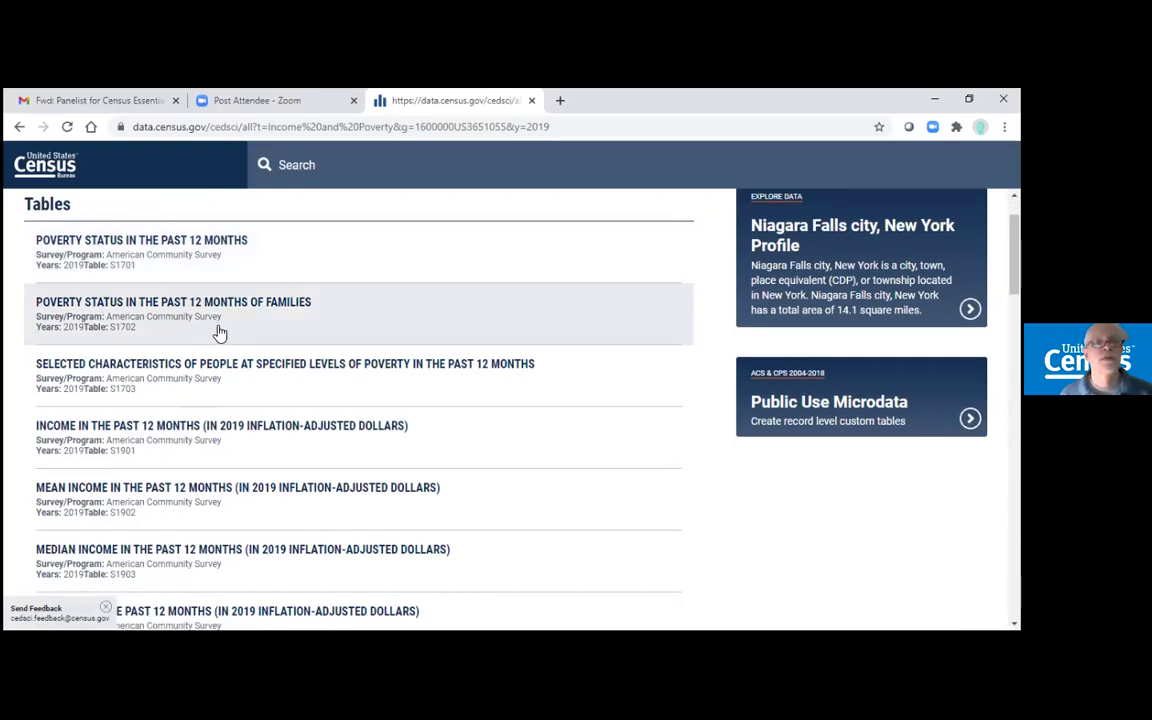
pyautogui.scroll(-1, 220, 333)
pyautogui.scroll(2, 216, 329)
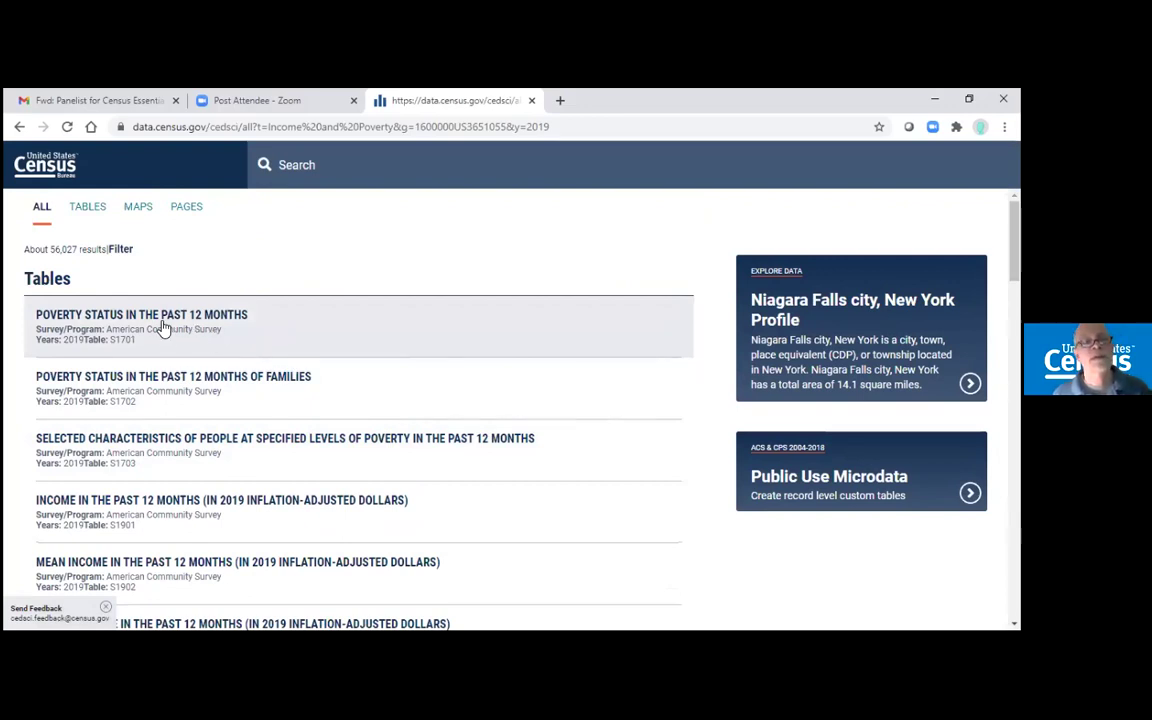
pyautogui.click(122, 322)
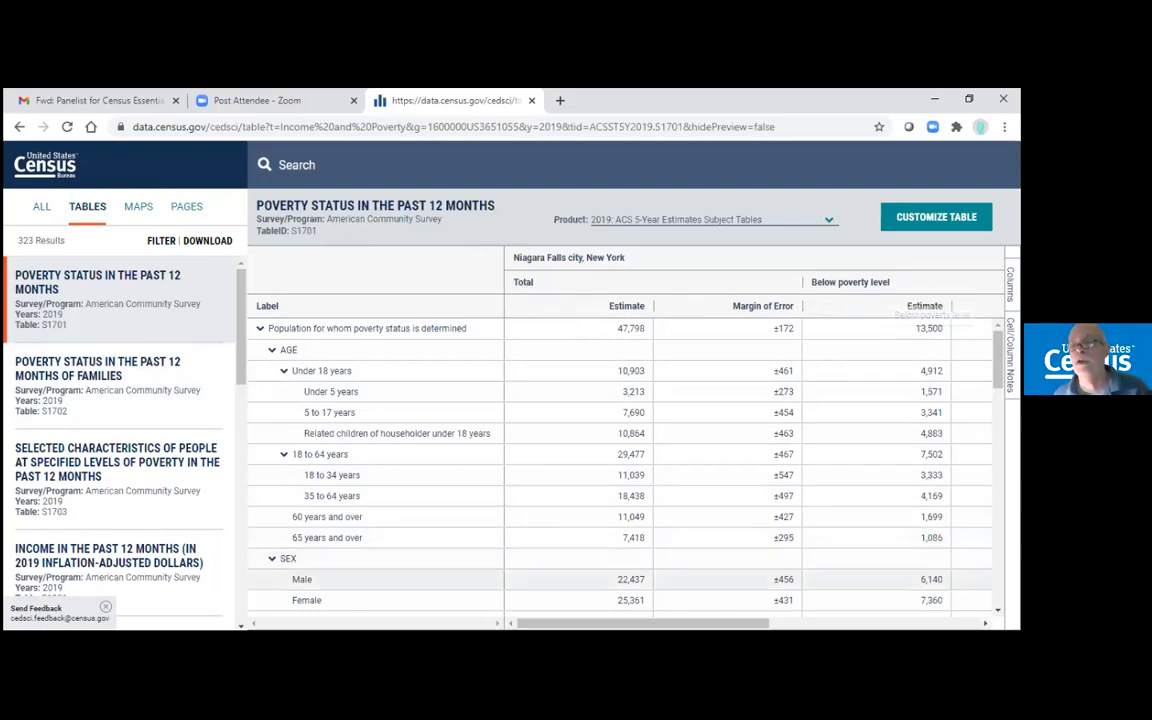
pyautogui.hscroll(3, 700, 450)
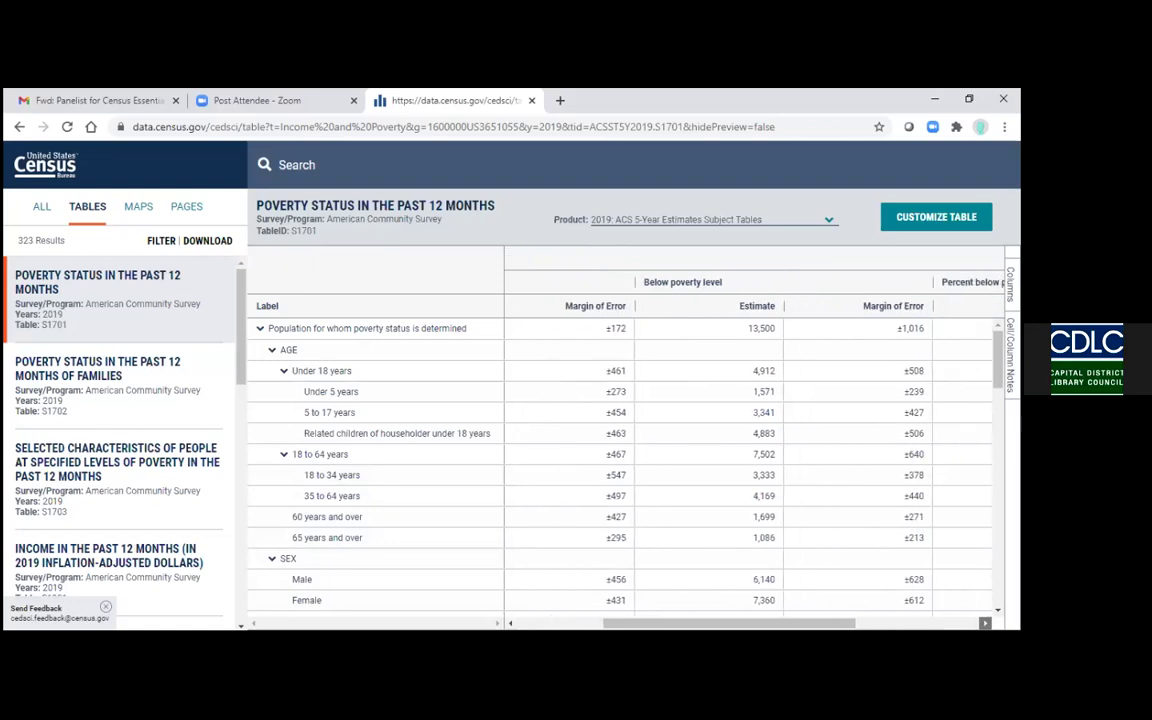
pyautogui.hscroll(2, 812, 387)
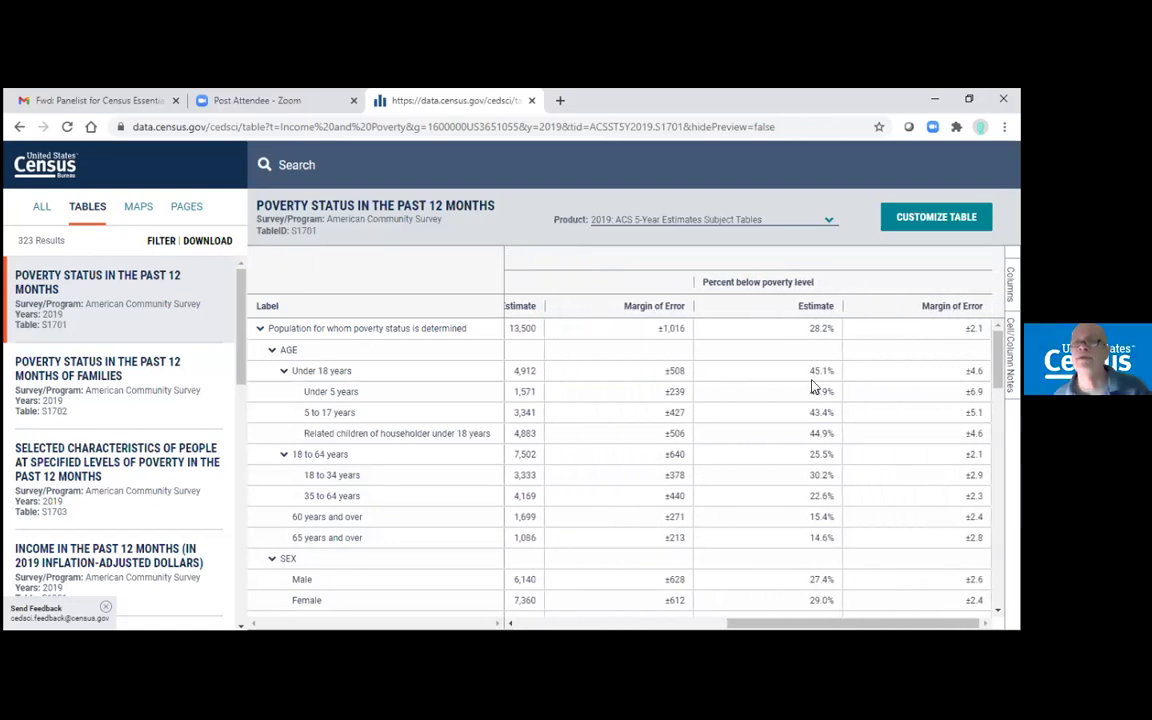
pyautogui.moveTo(743, 624); pyautogui.dragTo(504, 627)
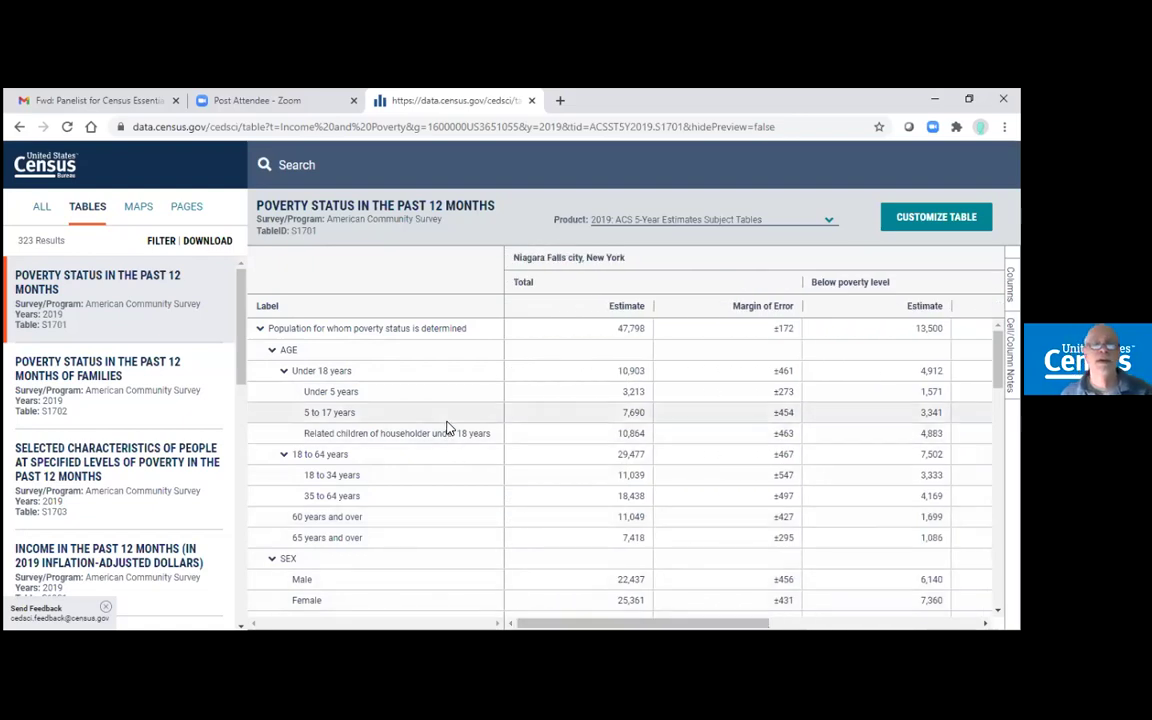
pyautogui.scroll(-3, 447, 427)
pyautogui.scroll(-3, 447, 427)
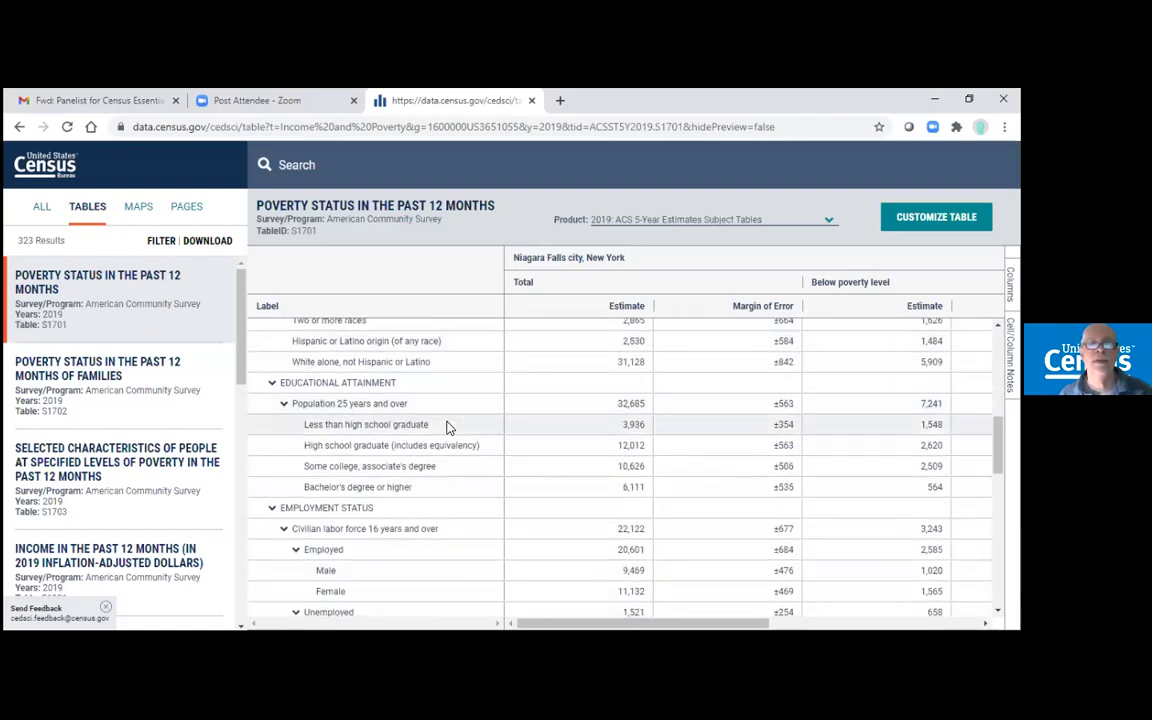
pyautogui.scroll(-2, 447, 427)
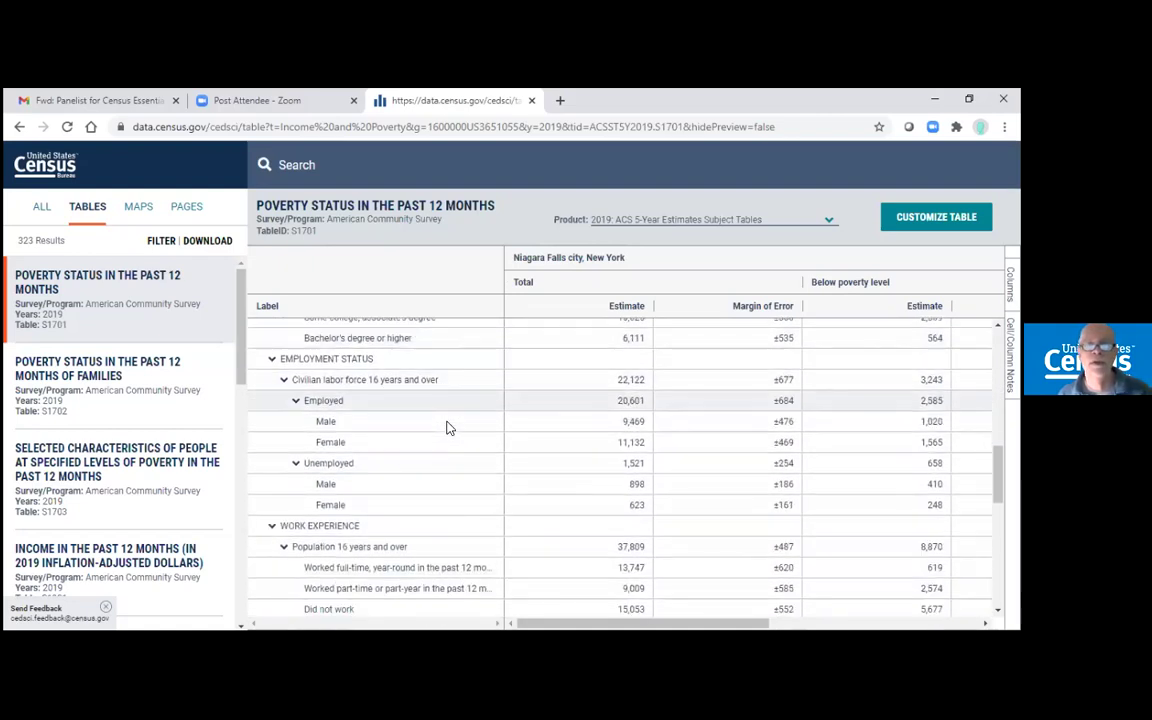
pyautogui.scroll(-2, 447, 427)
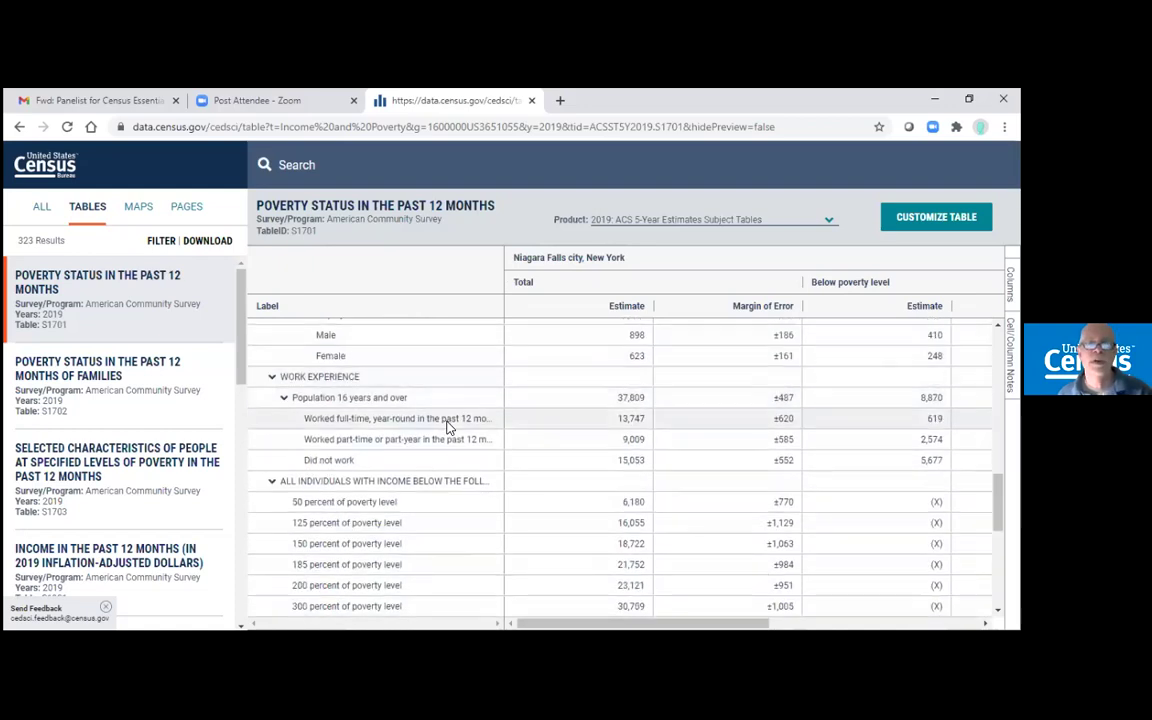
pyautogui.scroll(-5, 447, 427)
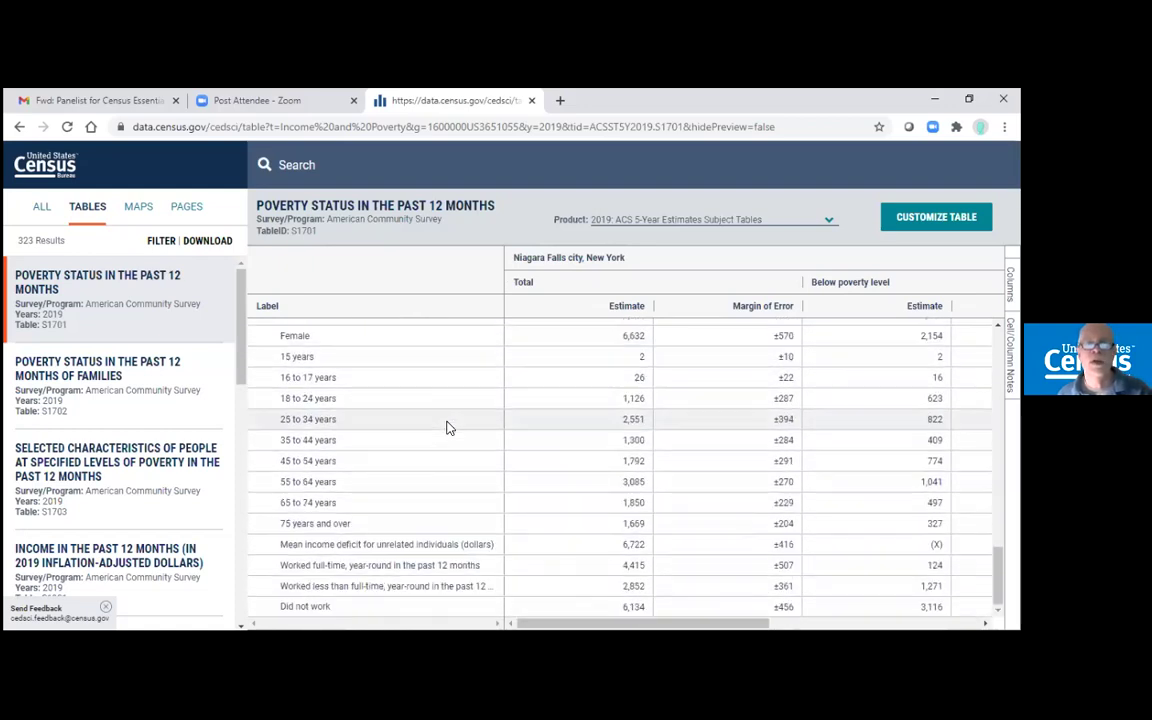
pyautogui.scroll(15, 447, 427)
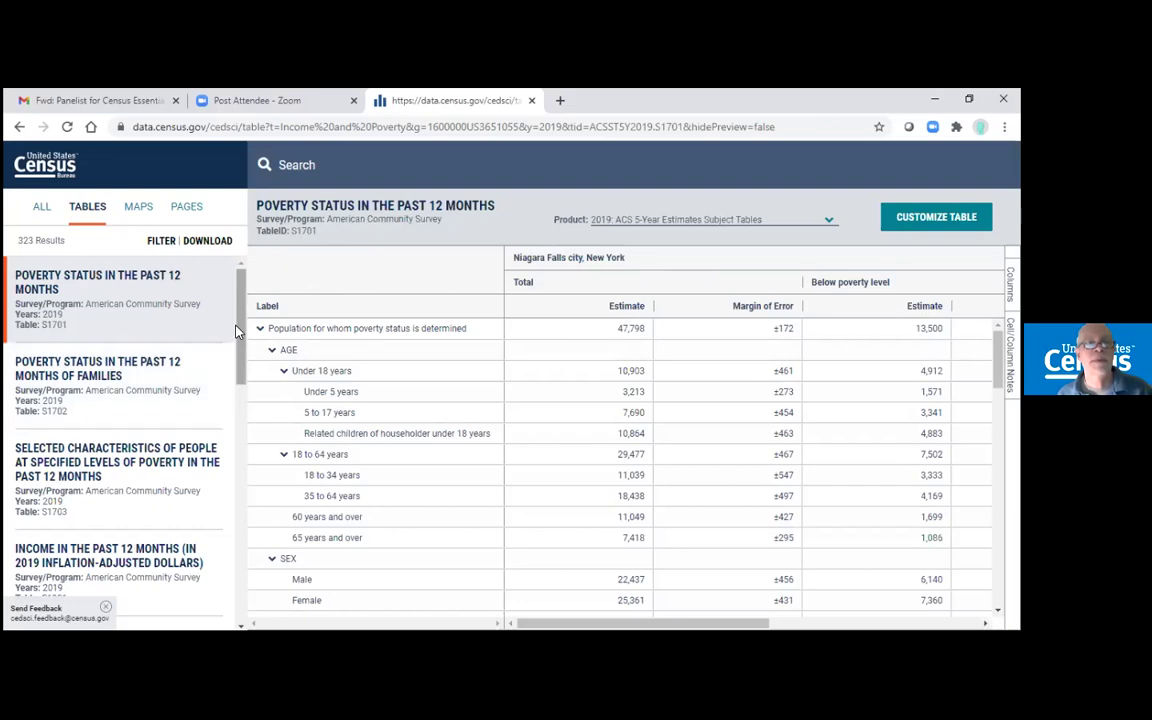
pyautogui.moveTo(241, 298); pyautogui.dragTo(149, 296)
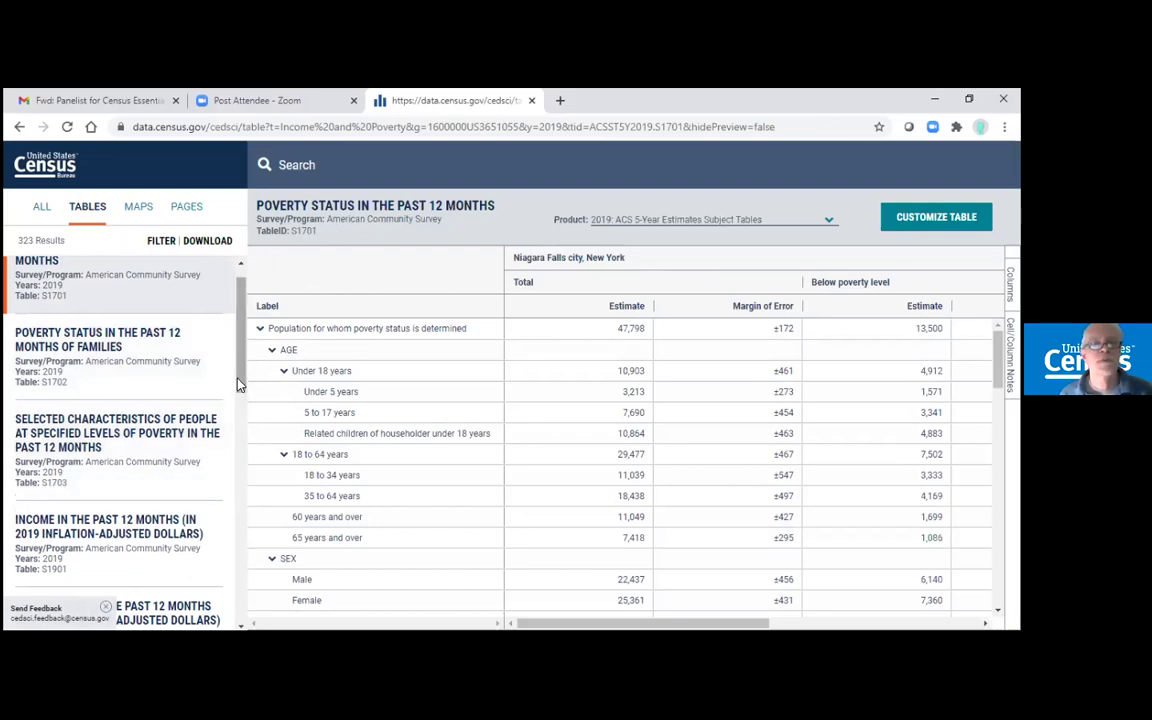
pyautogui.moveTo(240, 385); pyautogui.dragTo(240, 435)
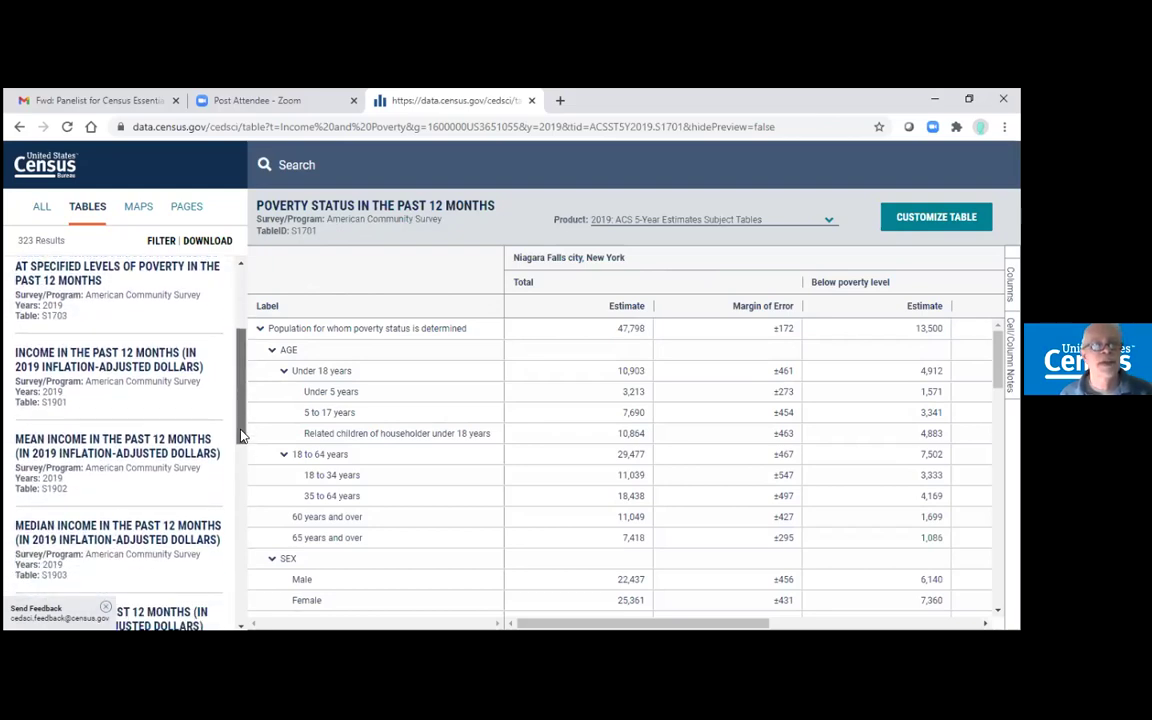
# - Open the S1901 Income in the Past 12 Months table for Niagara Falls city
pyautogui.click(100, 372)
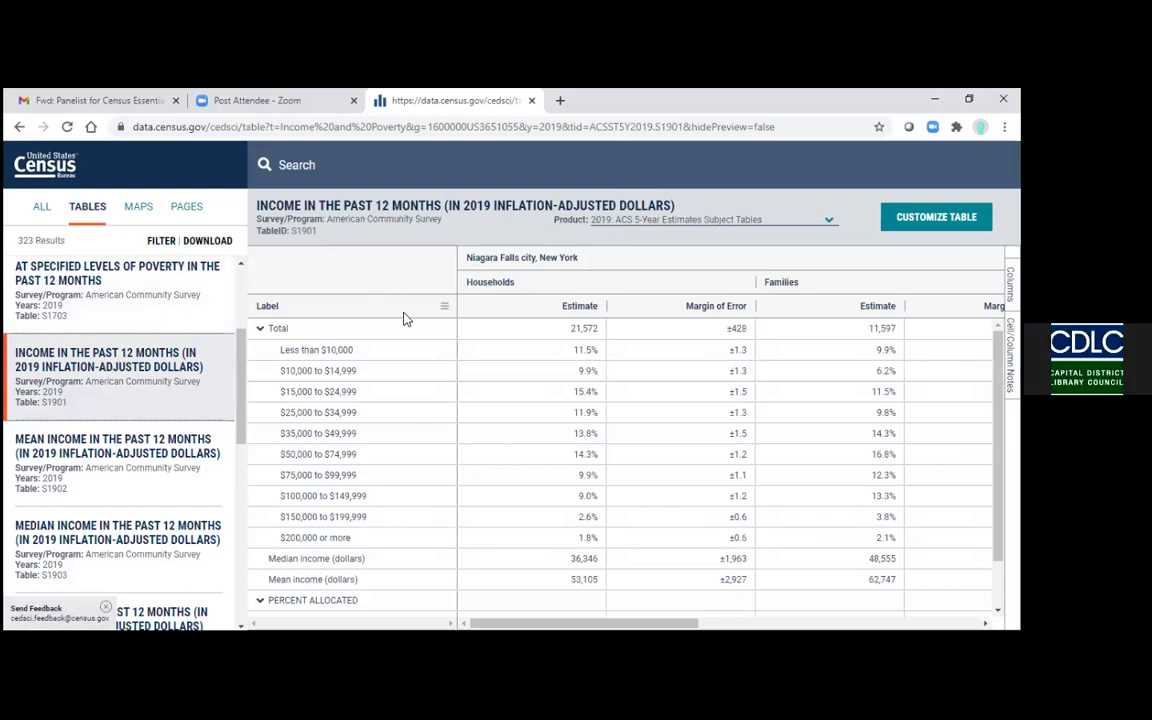
pyautogui.scroll(-1, 406, 328)
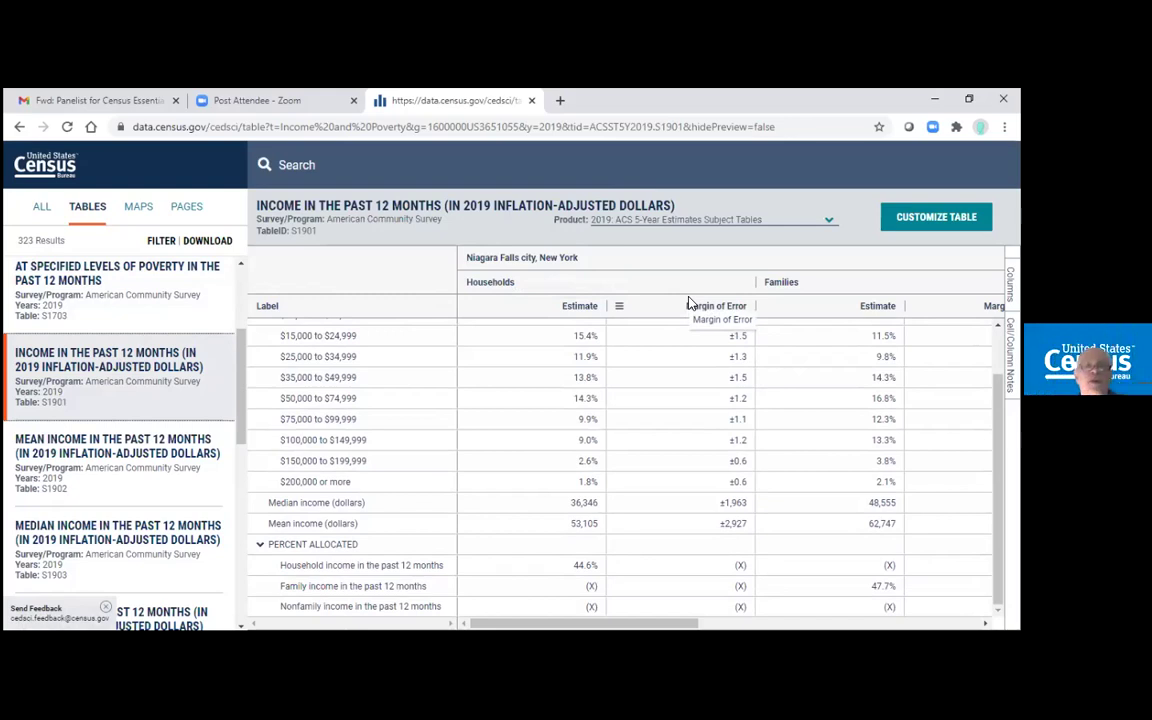
# - Add the United States at Nation level to the geography filter
pyautogui.click(160, 240)
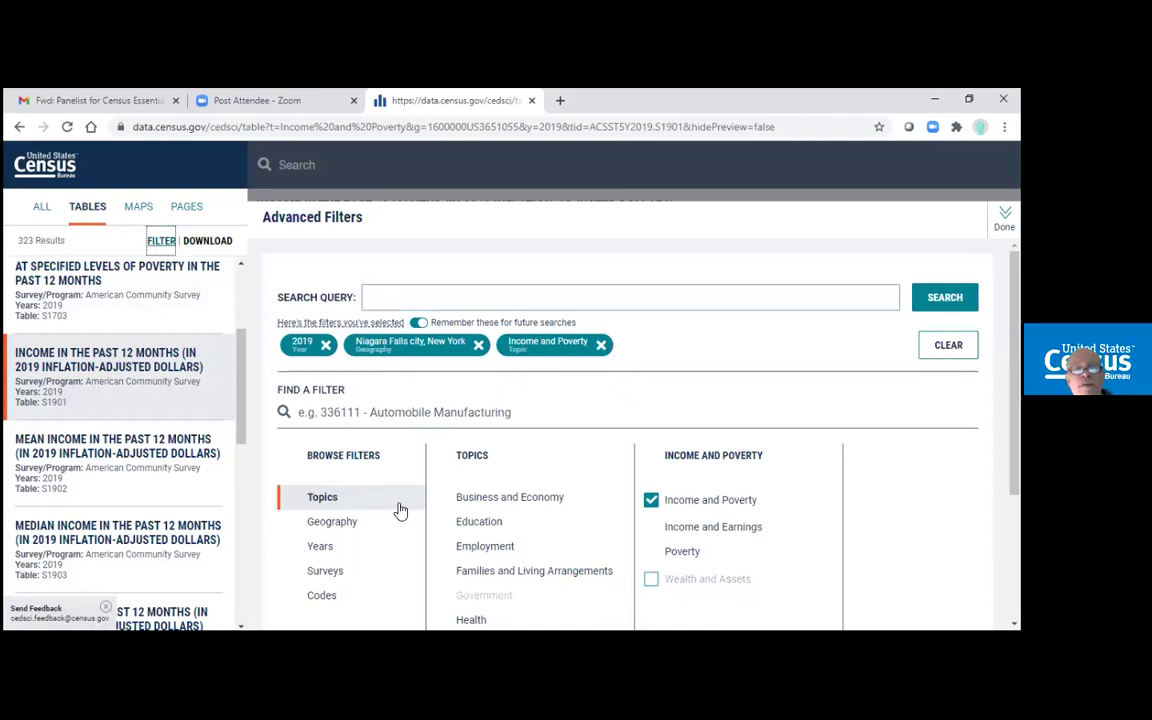
pyautogui.click(354, 524)
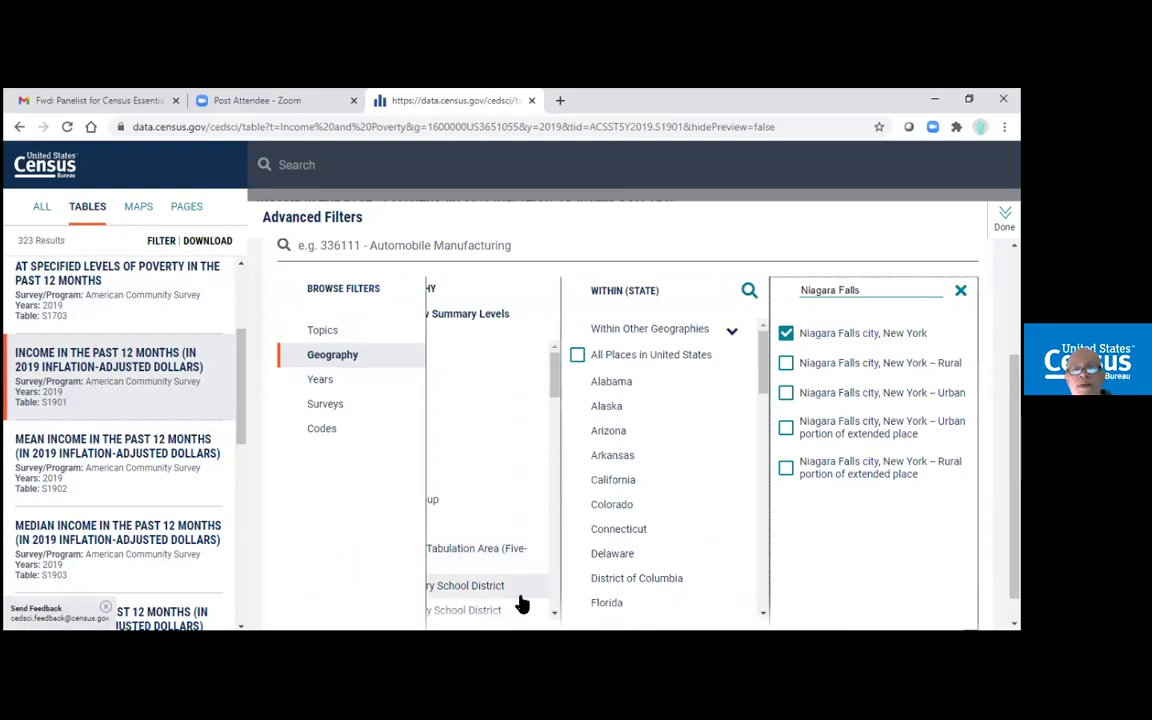
pyautogui.scroll(-3, 552, 612)
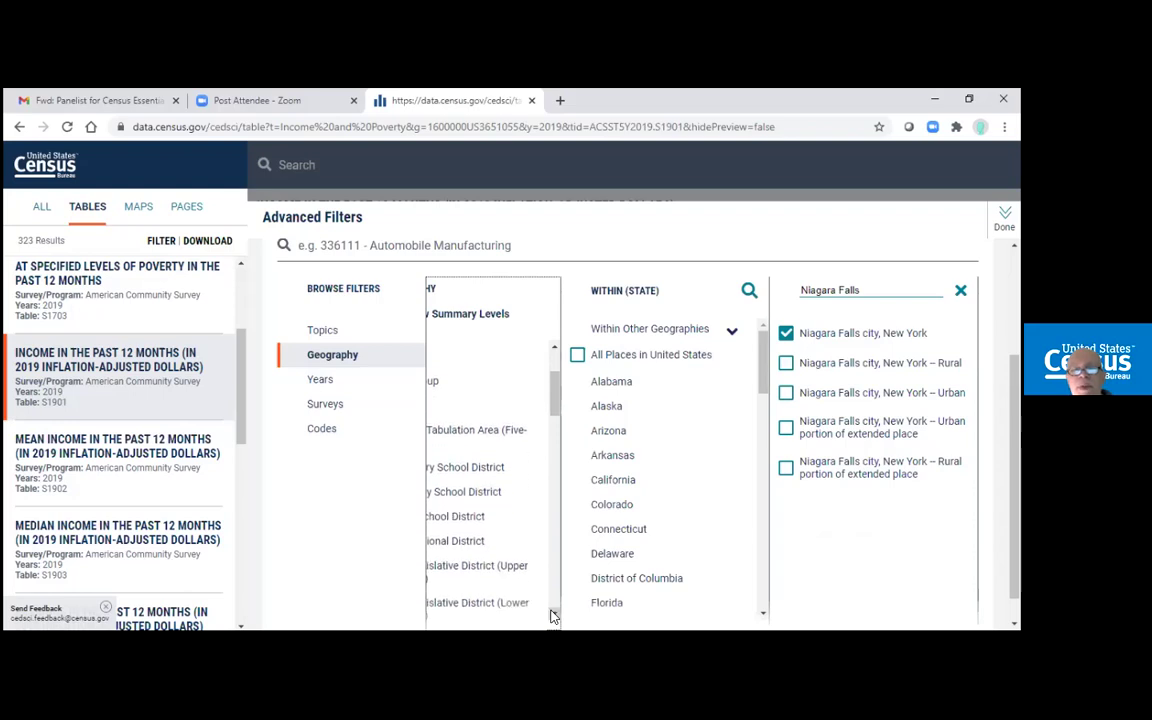
pyautogui.scroll(-2, 550, 612)
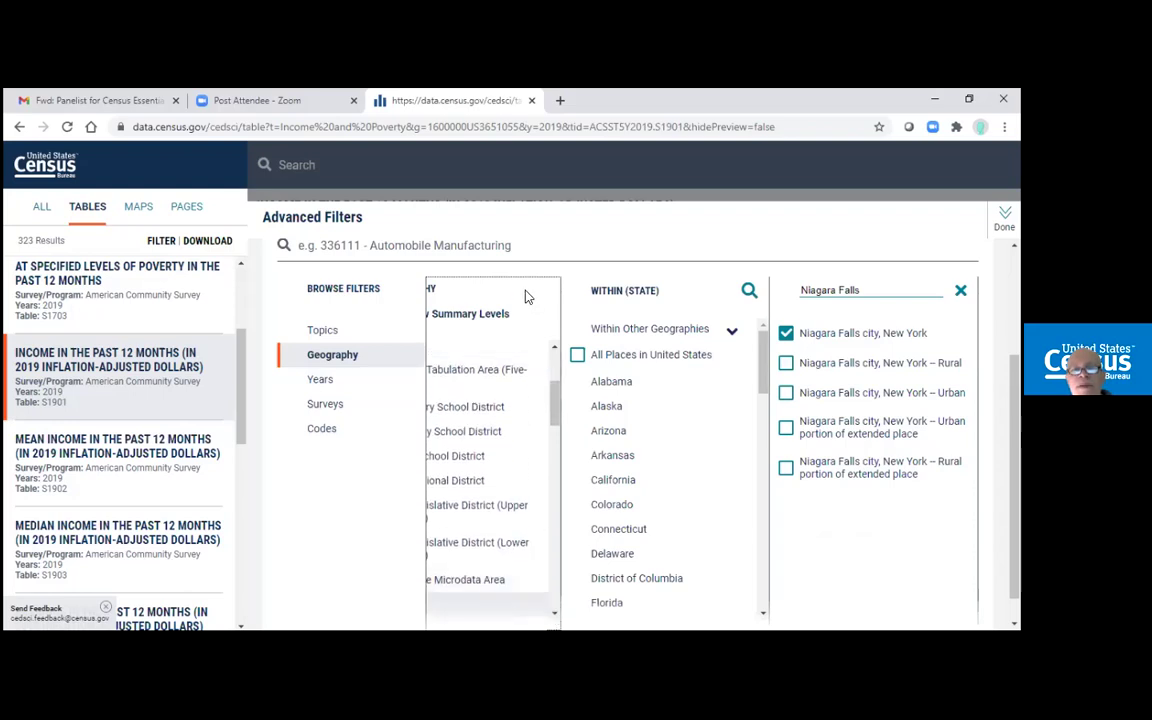
pyautogui.scroll(-1, 874, 334)
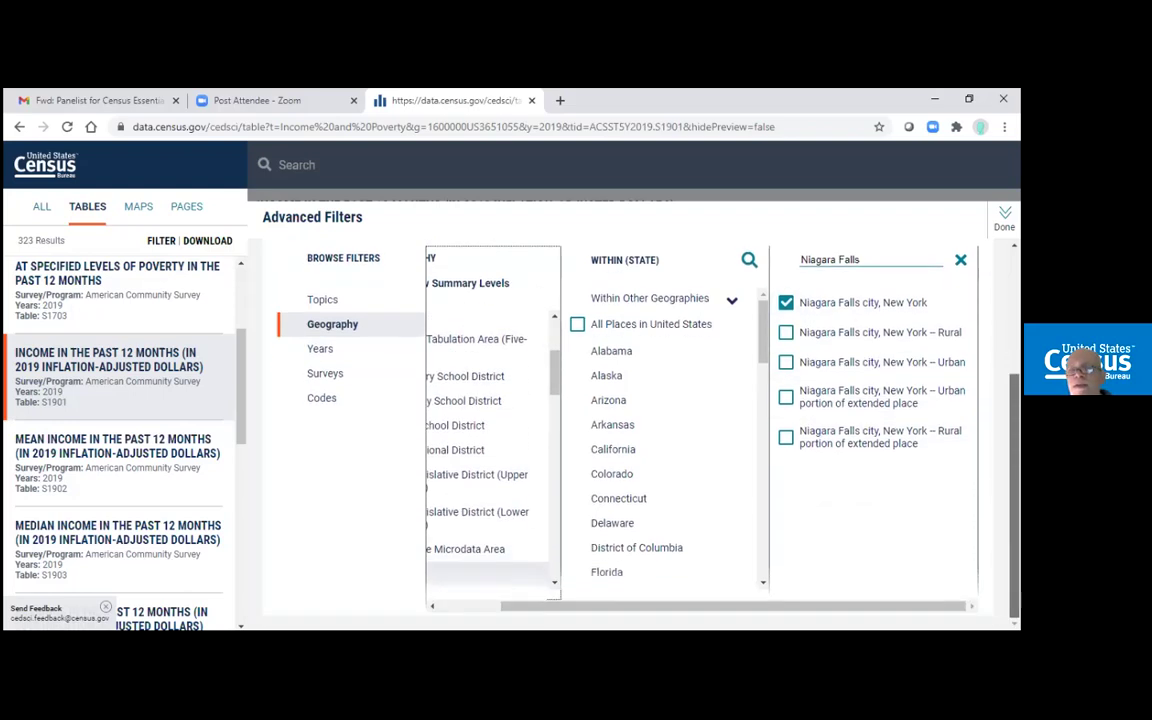
pyautogui.moveTo(527, 609); pyautogui.dragTo(458, 612)
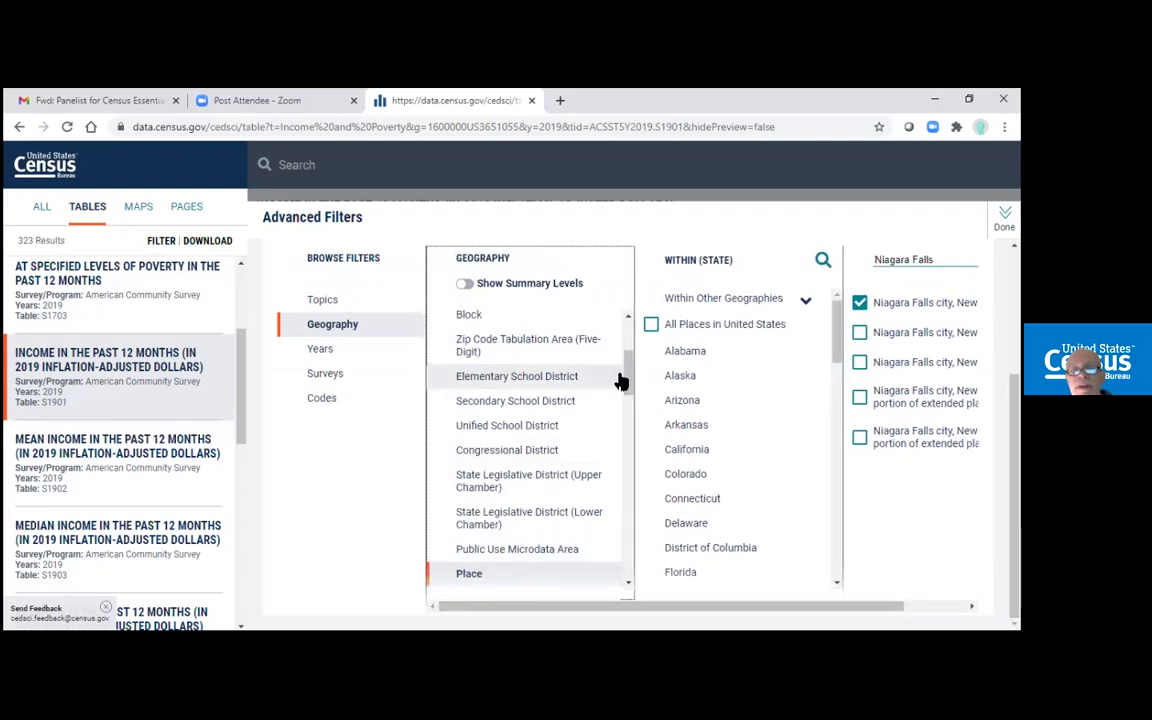
pyautogui.scroll(5, 620, 381)
pyautogui.click(499, 327)
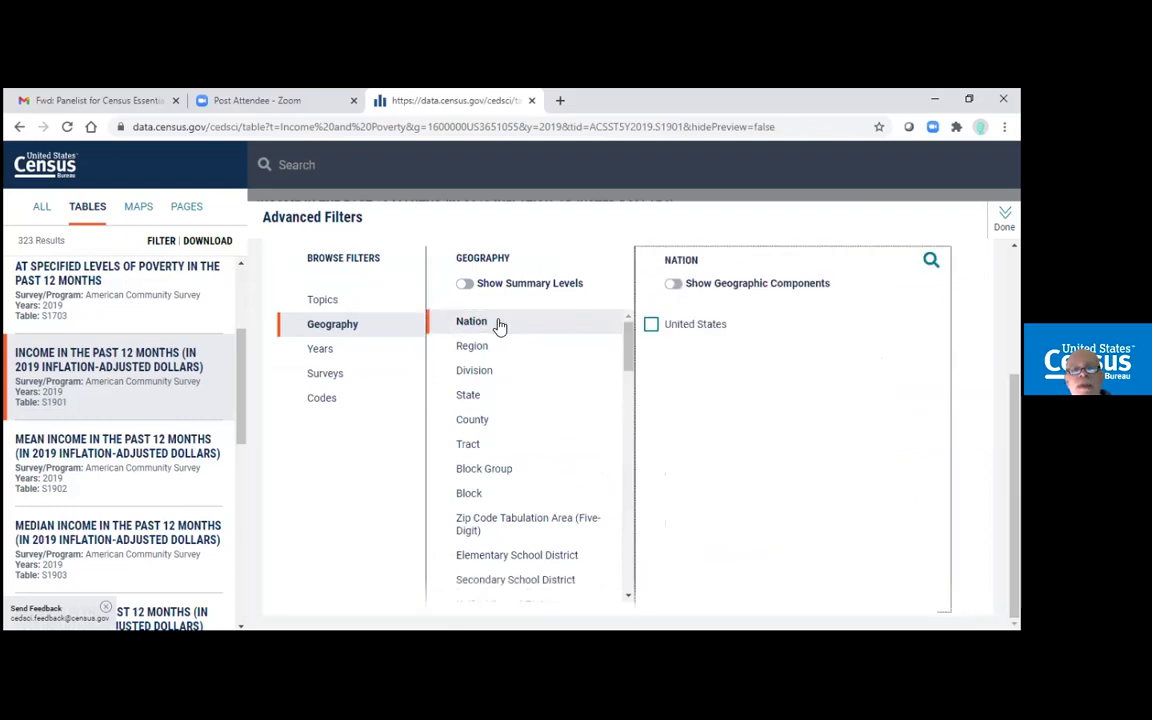
pyautogui.click(651, 324)
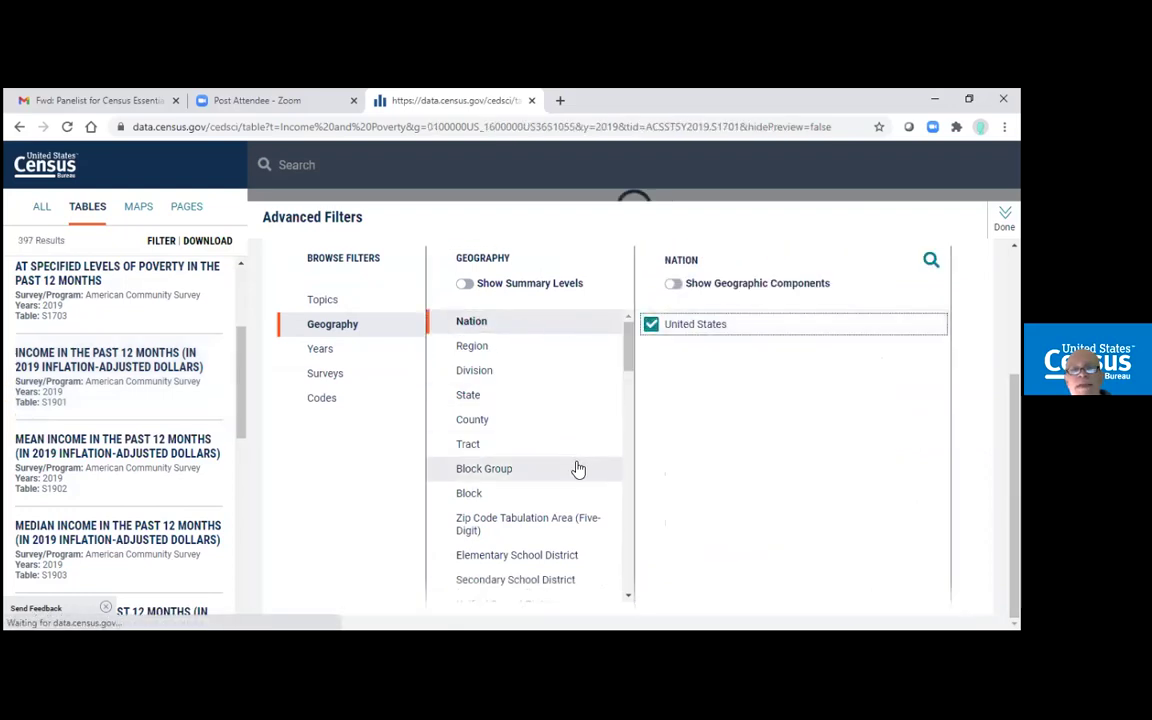
# - Add New York State as a geography and view the S1701 poverty table
pyautogui.click(478, 397)
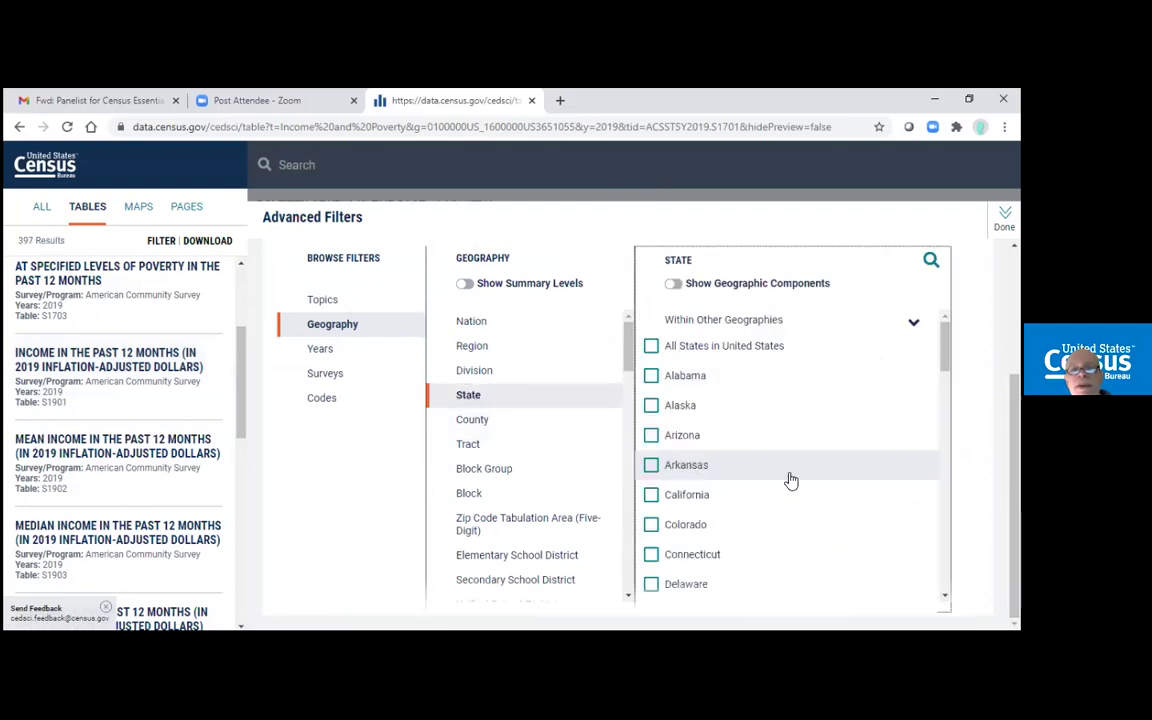
pyautogui.scroll(-5, 797, 494)
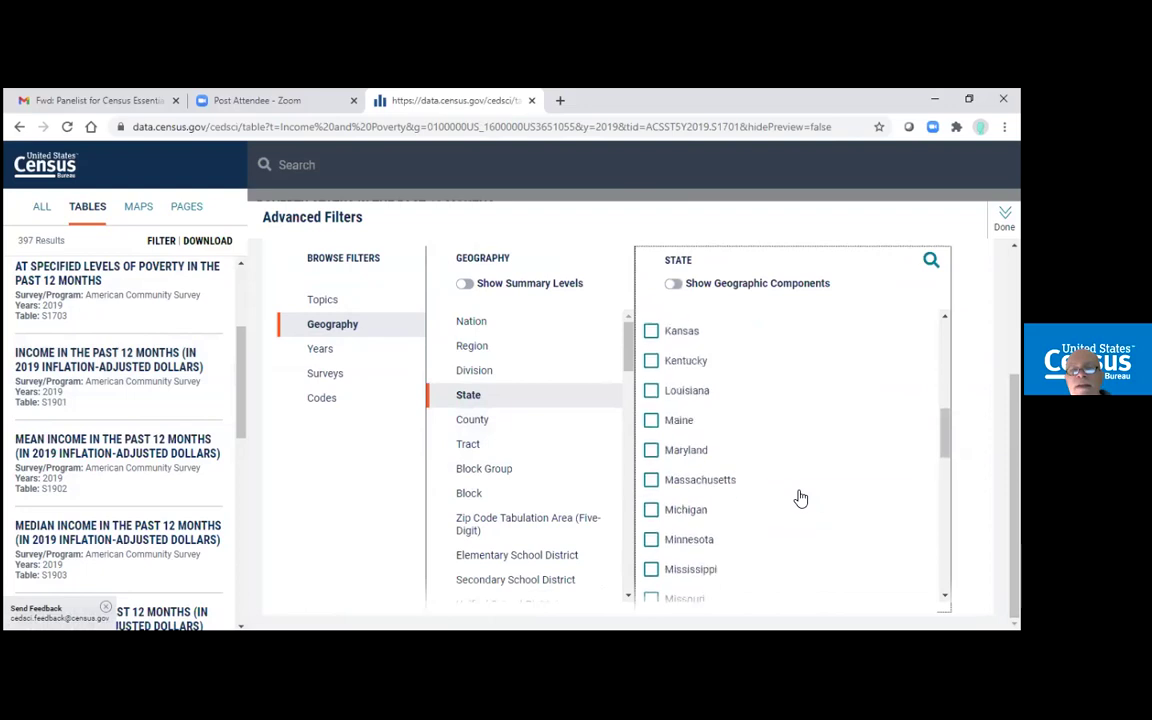
pyautogui.scroll(-4, 800, 497)
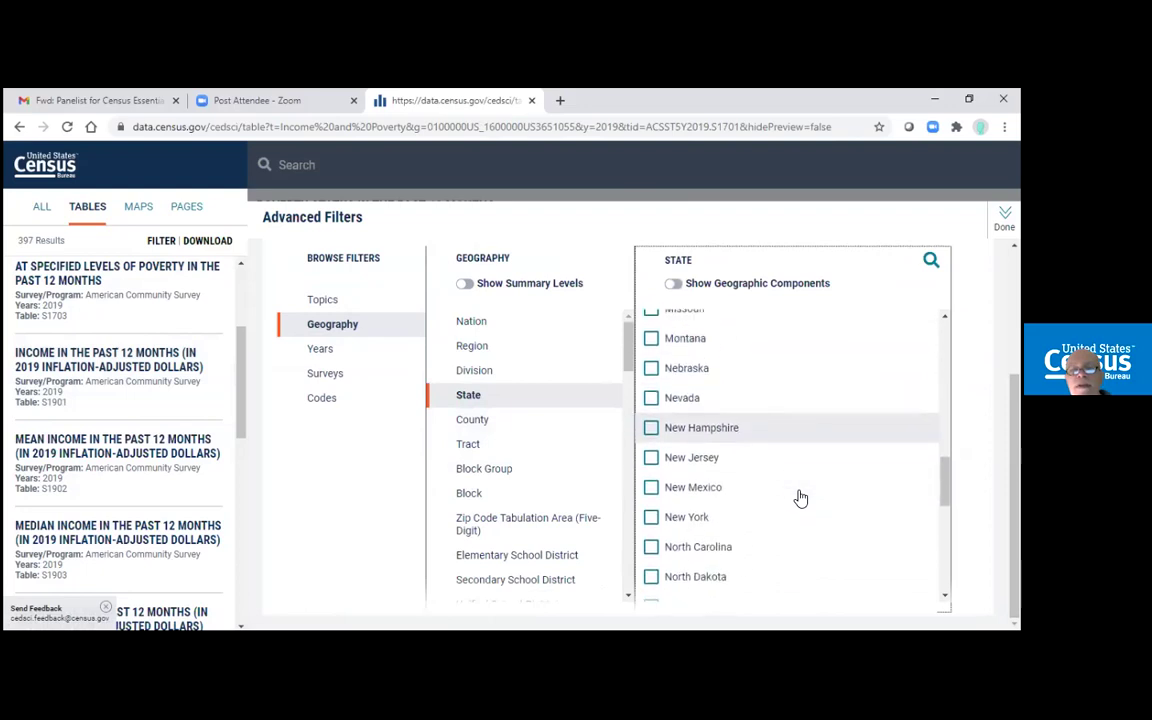
pyautogui.click(651, 512)
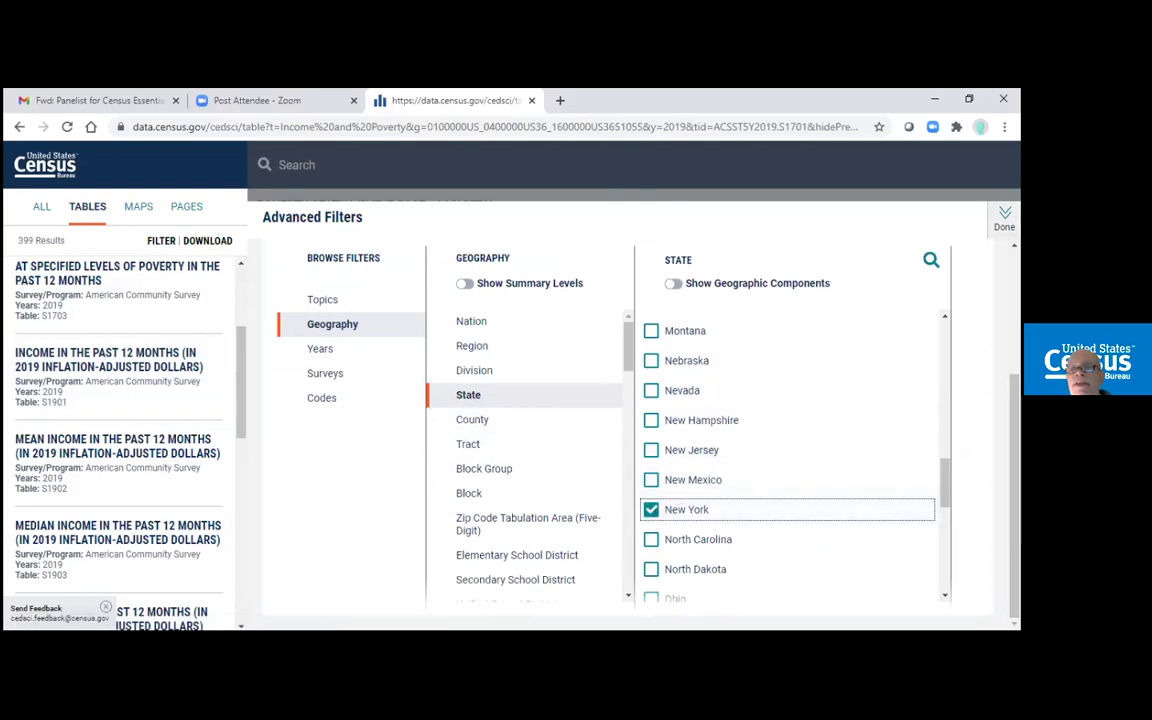
pyautogui.click(1004, 218)
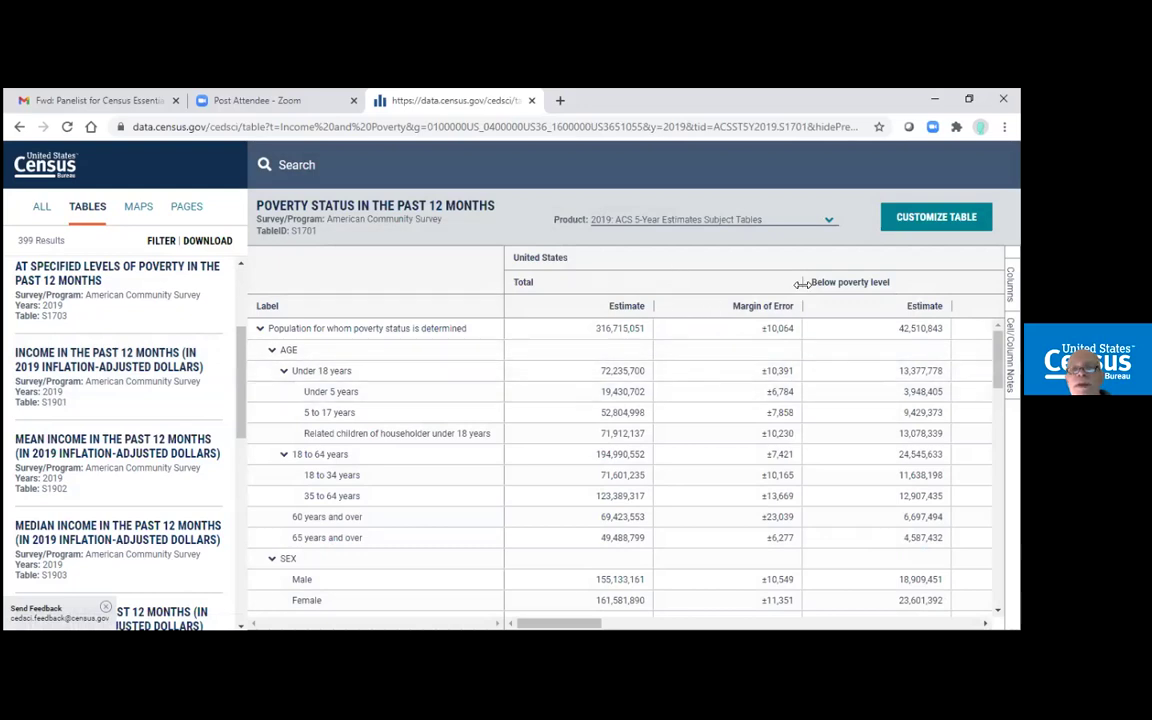
# - Open the poverty table's full view, hide margins of error, and widen the New York columns
pyautogui.click(910, 222)
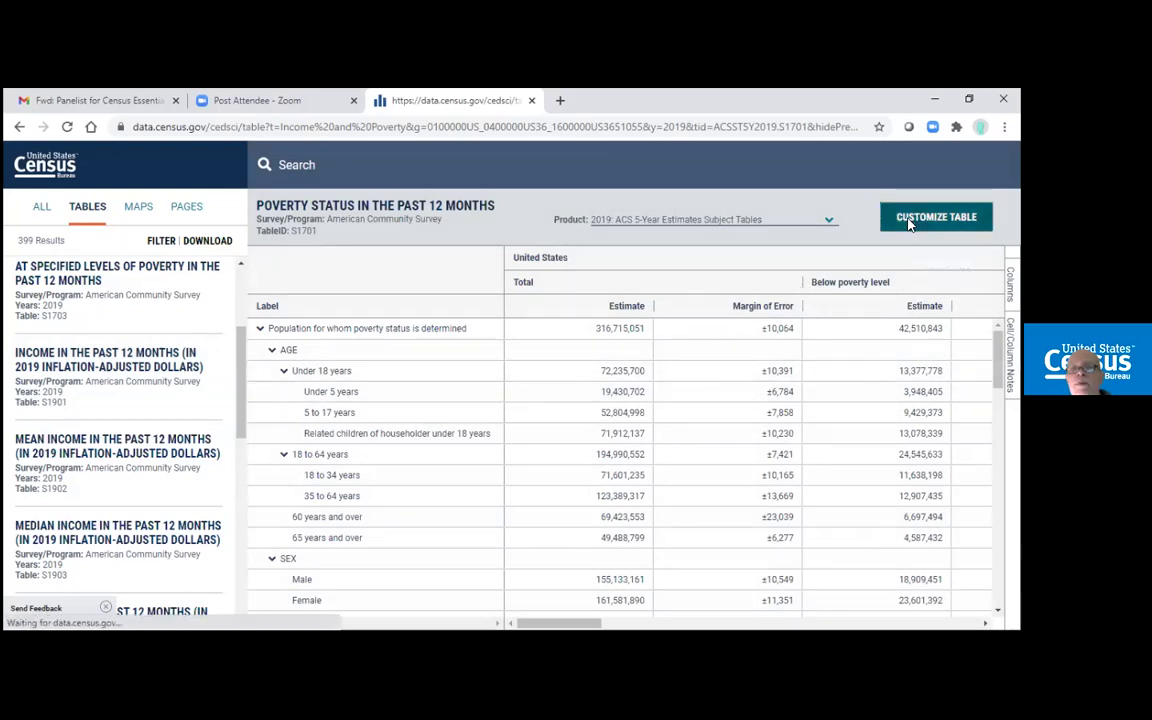
pyautogui.click(408, 285)
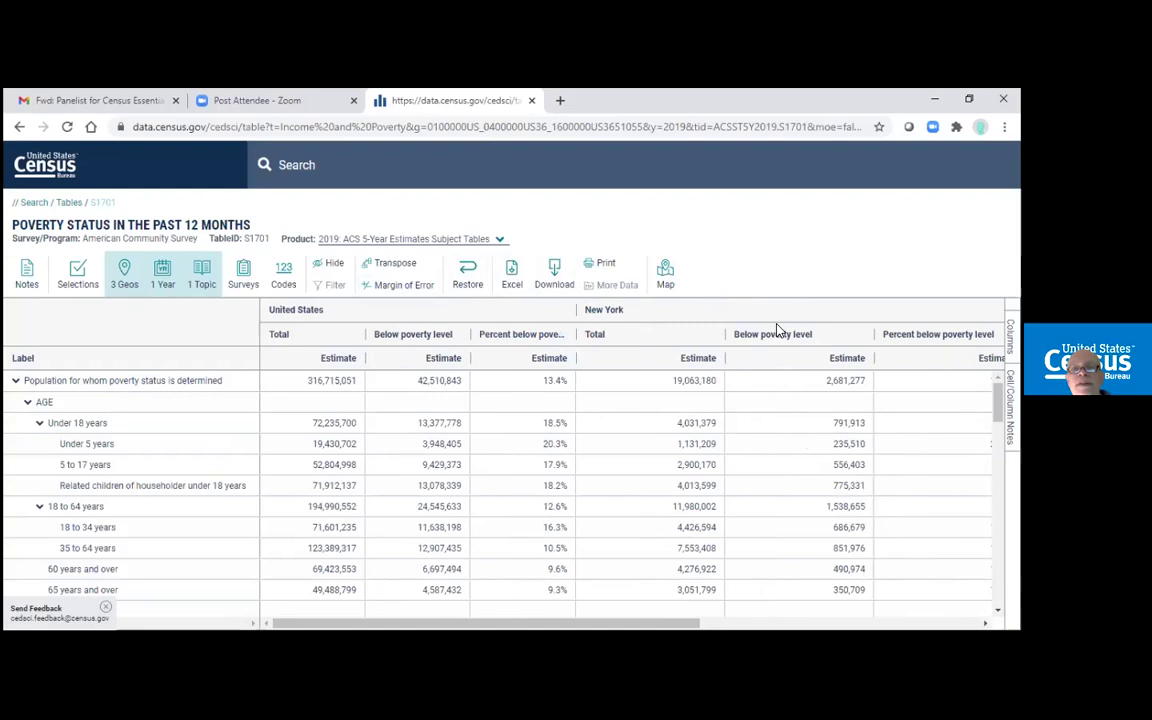
pyautogui.hscroll(2, 630, 480)
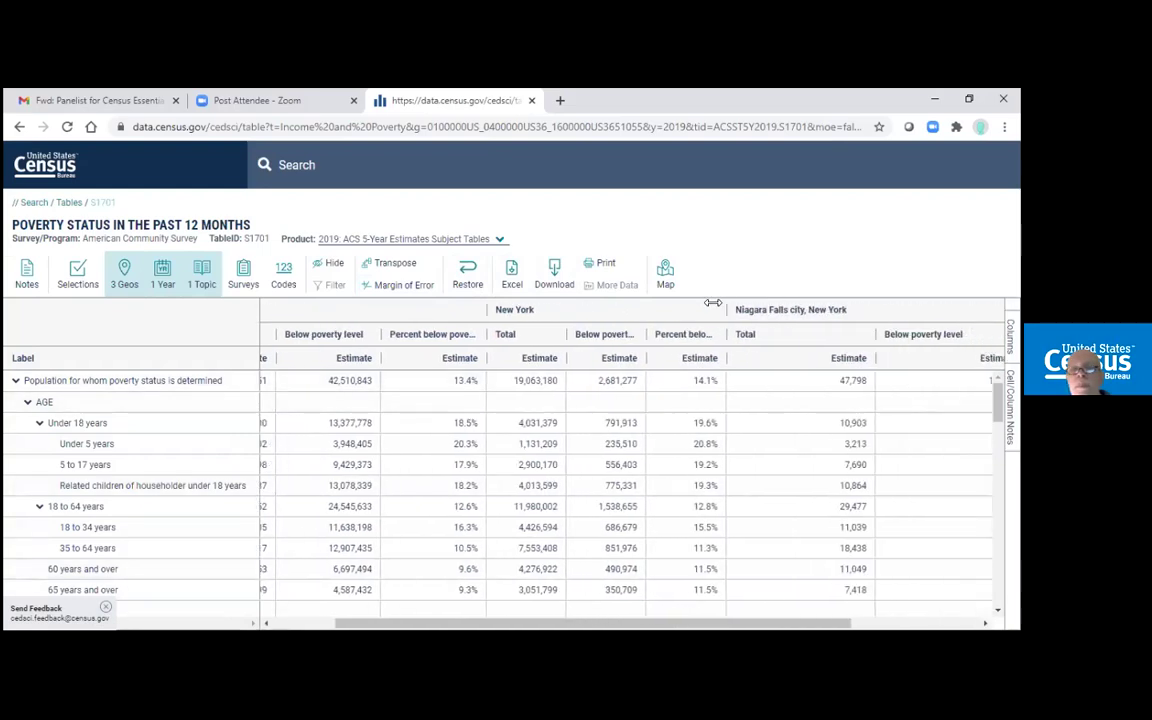
pyautogui.moveTo(641, 313); pyautogui.dragTo(712, 310)
pyautogui.moveTo(740, 627); pyautogui.dragTo(675, 626)
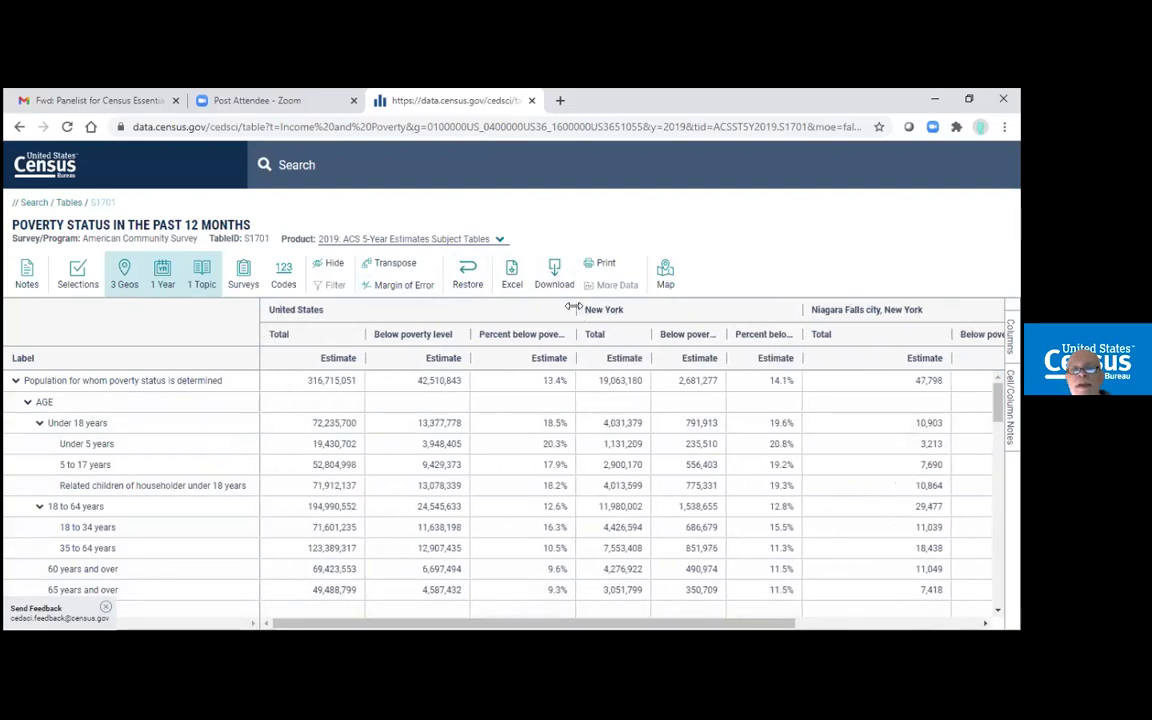
# - Narrow the United States columns and resize New York's below-poverty and percent columns
pyautogui.moveTo(573, 309); pyautogui.dragTo(553, 310)
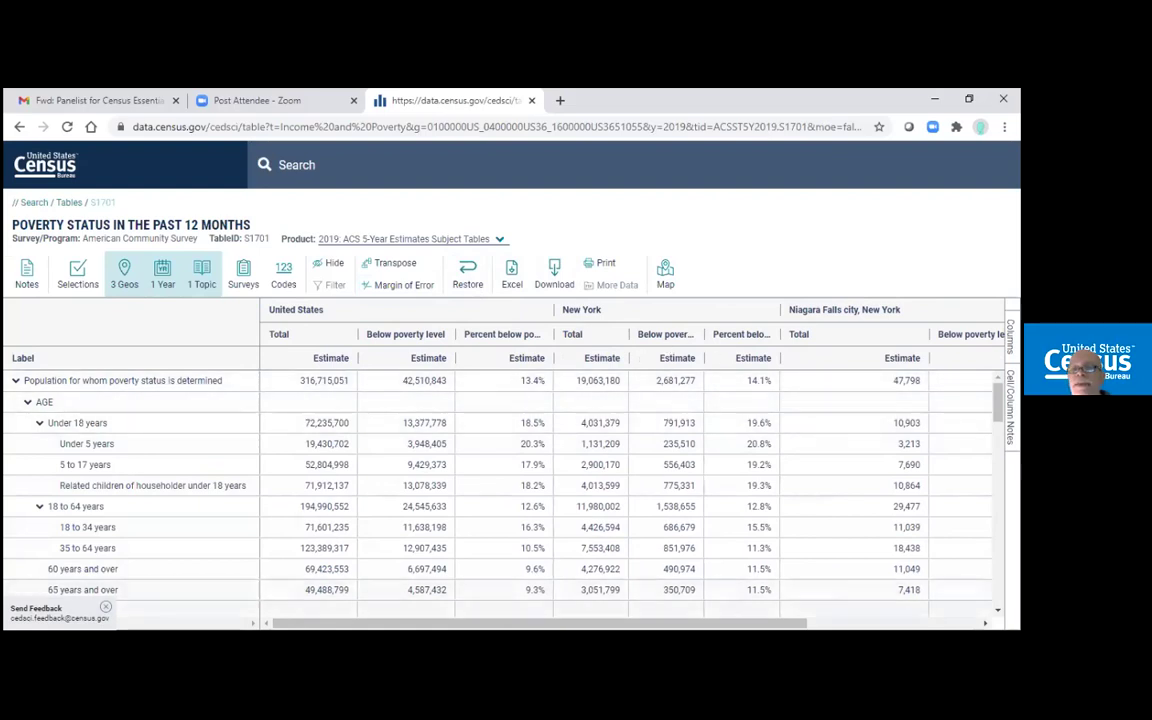
pyautogui.hscroll(5, 630, 480)
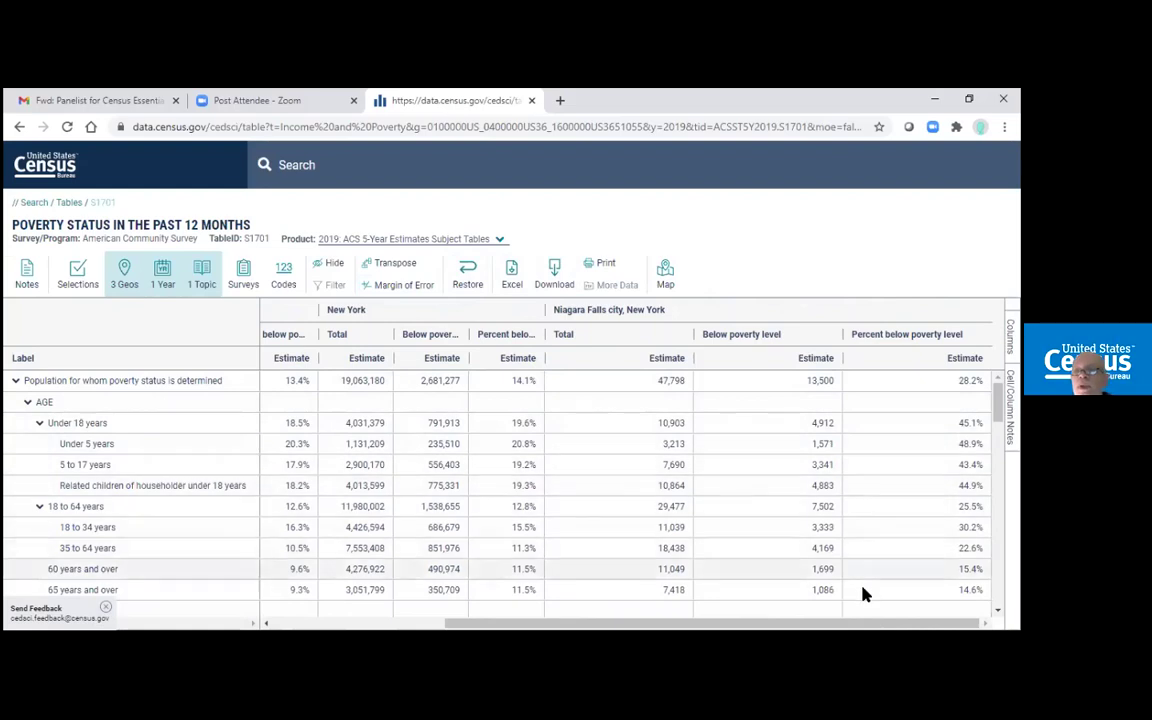
pyautogui.moveTo(791, 635); pyautogui.dragTo(653, 635)
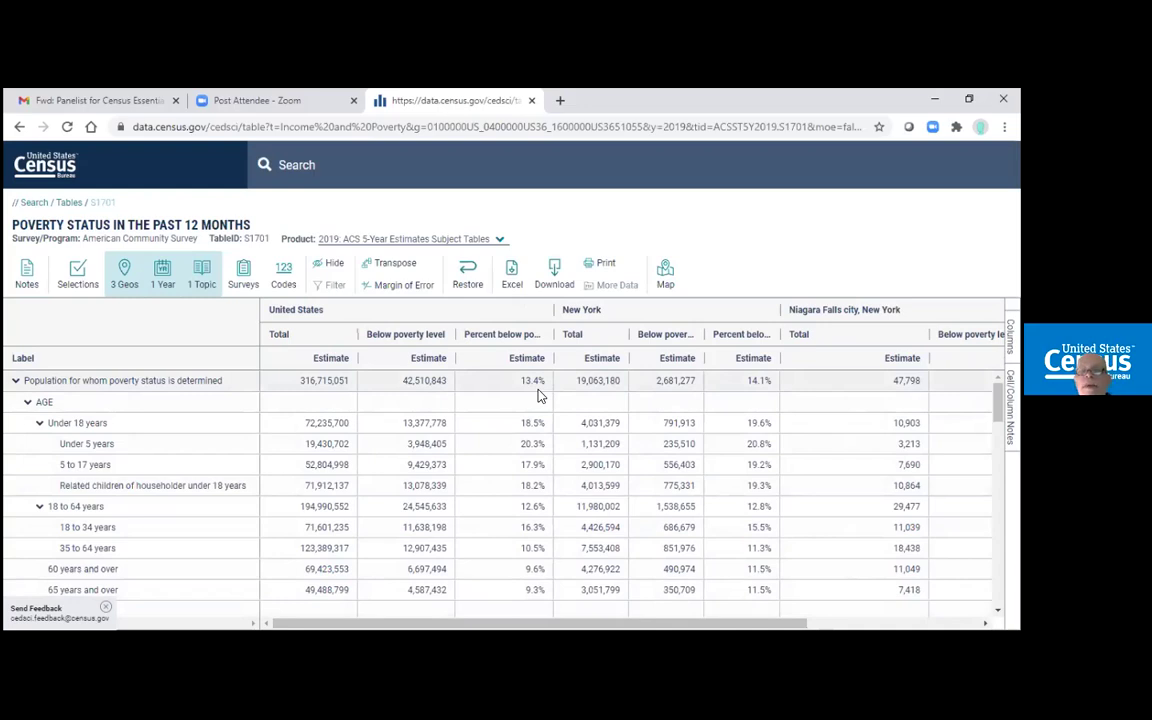
pyautogui.moveTo(779, 313); pyautogui.dragTo(764, 315)
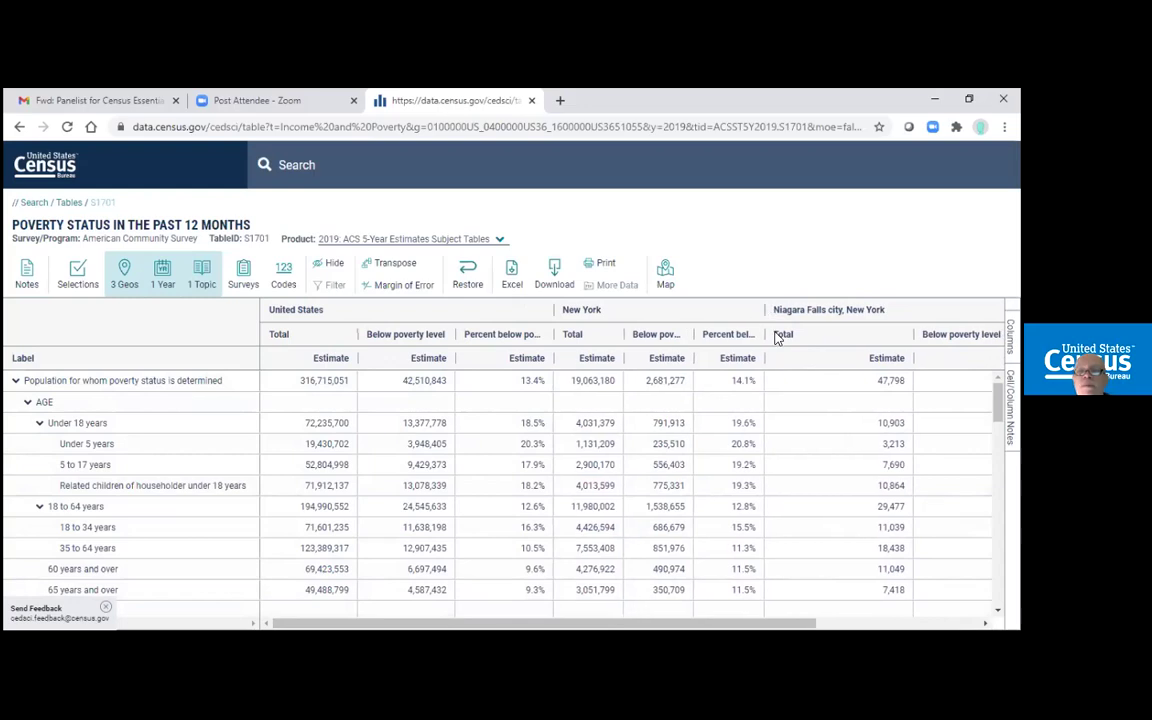
pyautogui.hscroll(5, 866, 571)
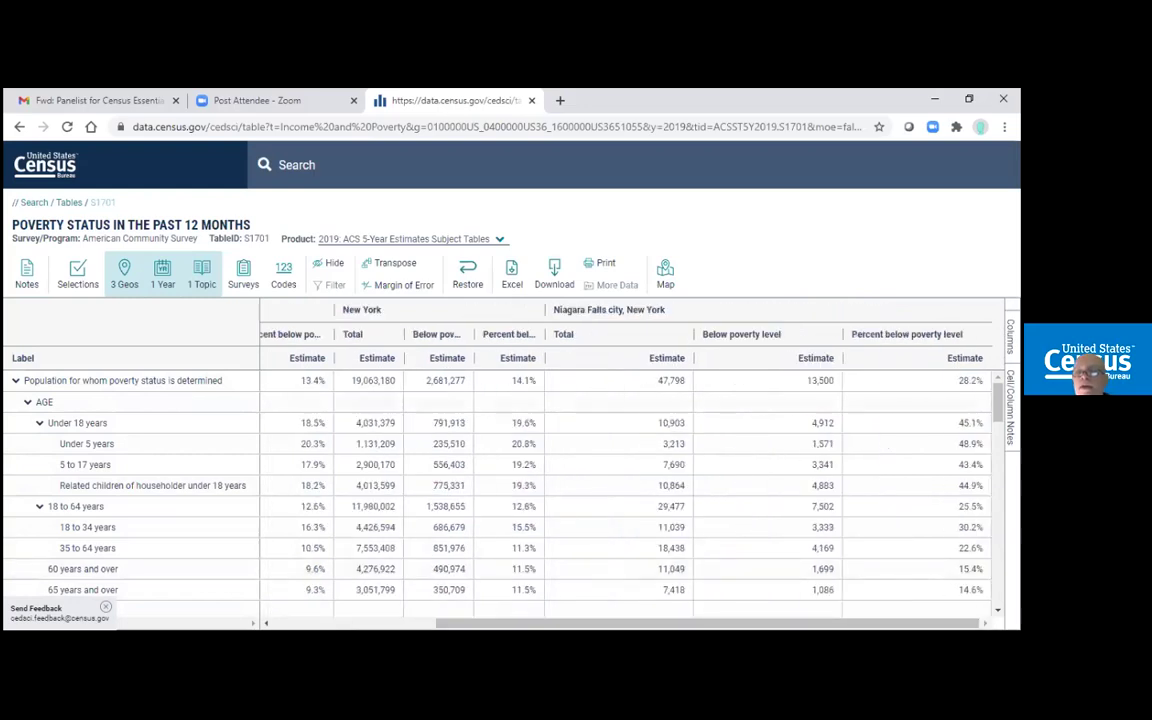
pyautogui.hscroll(-5, 725, 633)
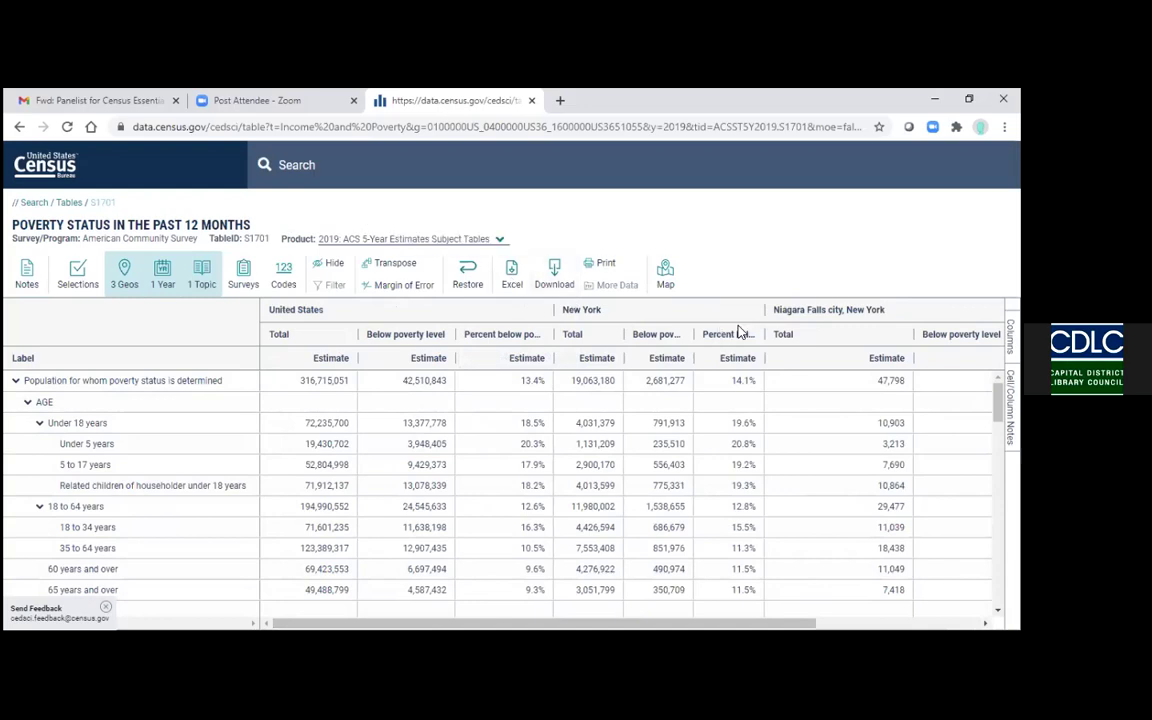
pyautogui.moveTo(763, 311); pyautogui.dragTo(788, 315)
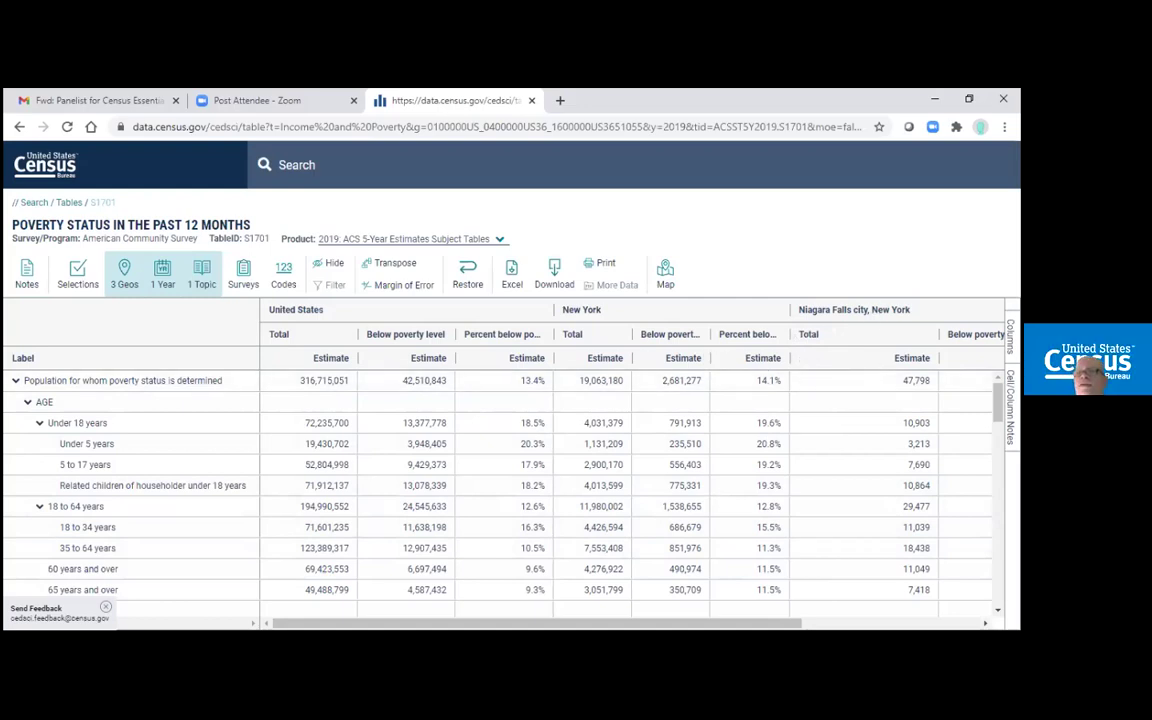
# - Limit United States columns to Total and Below poverty level estimates with their margins of error
pyautogui.click(1010, 335)
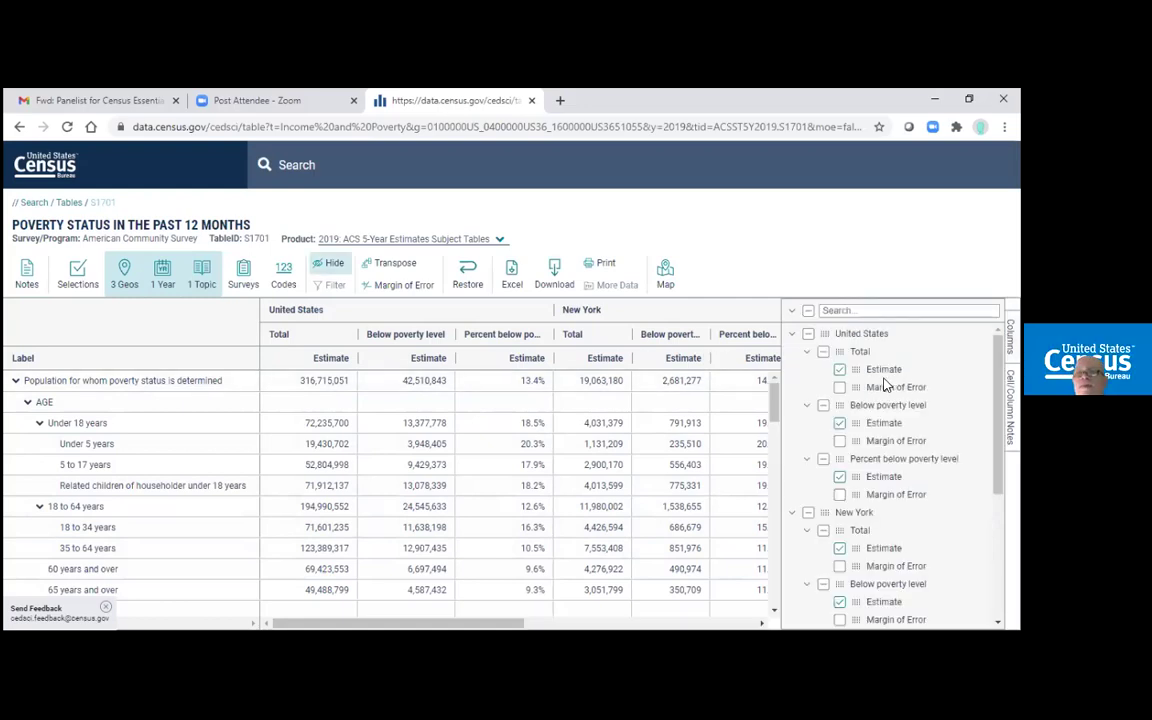
pyautogui.click(808, 335)
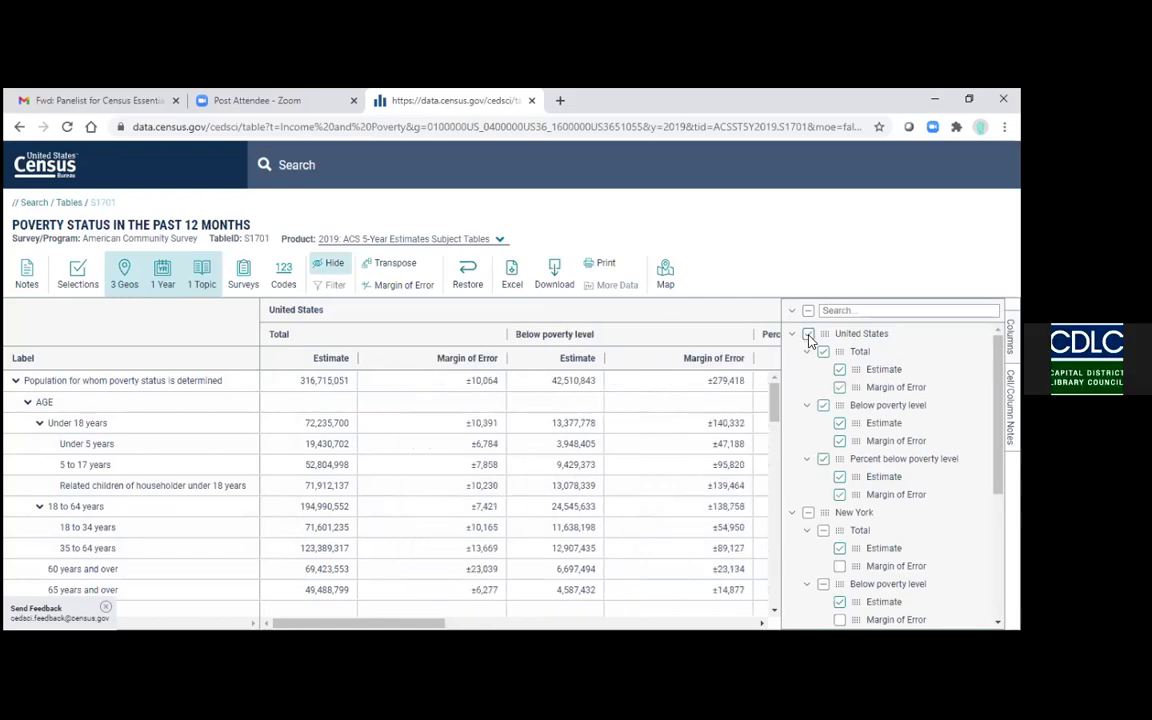
pyautogui.click(808, 335)
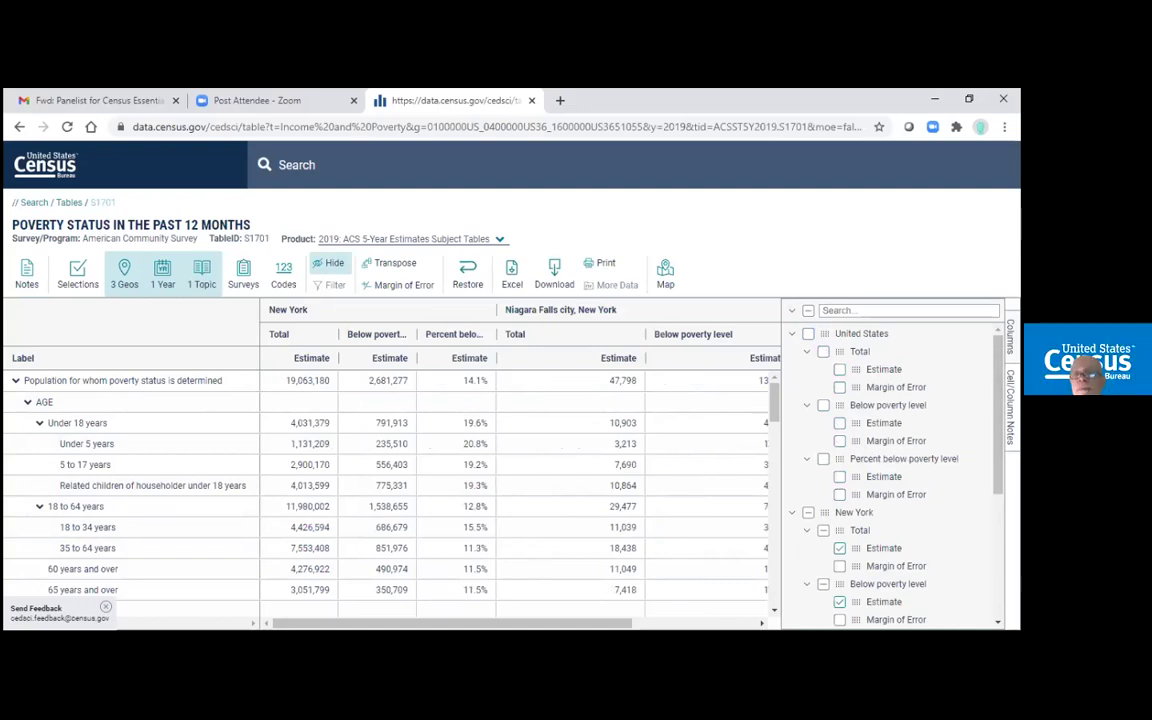
pyautogui.click(823, 351)
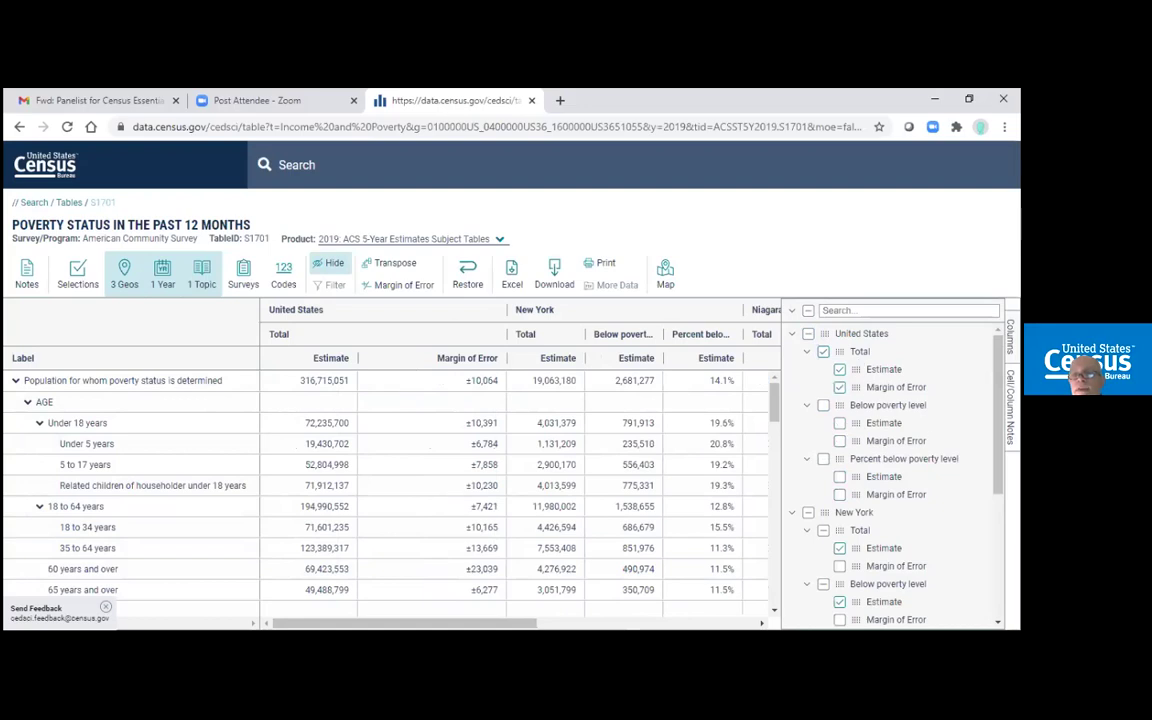
pyautogui.click(823, 406)
pyautogui.scroll(-3, 893, 470)
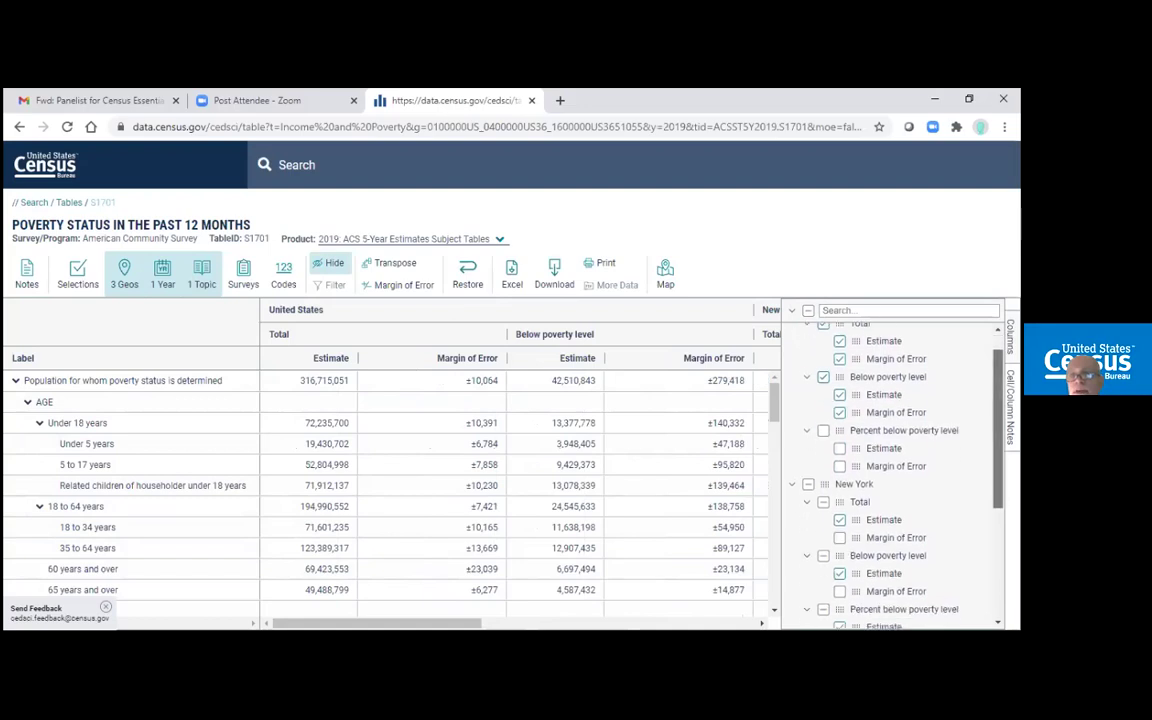
pyautogui.scroll(-2, 850, 416)
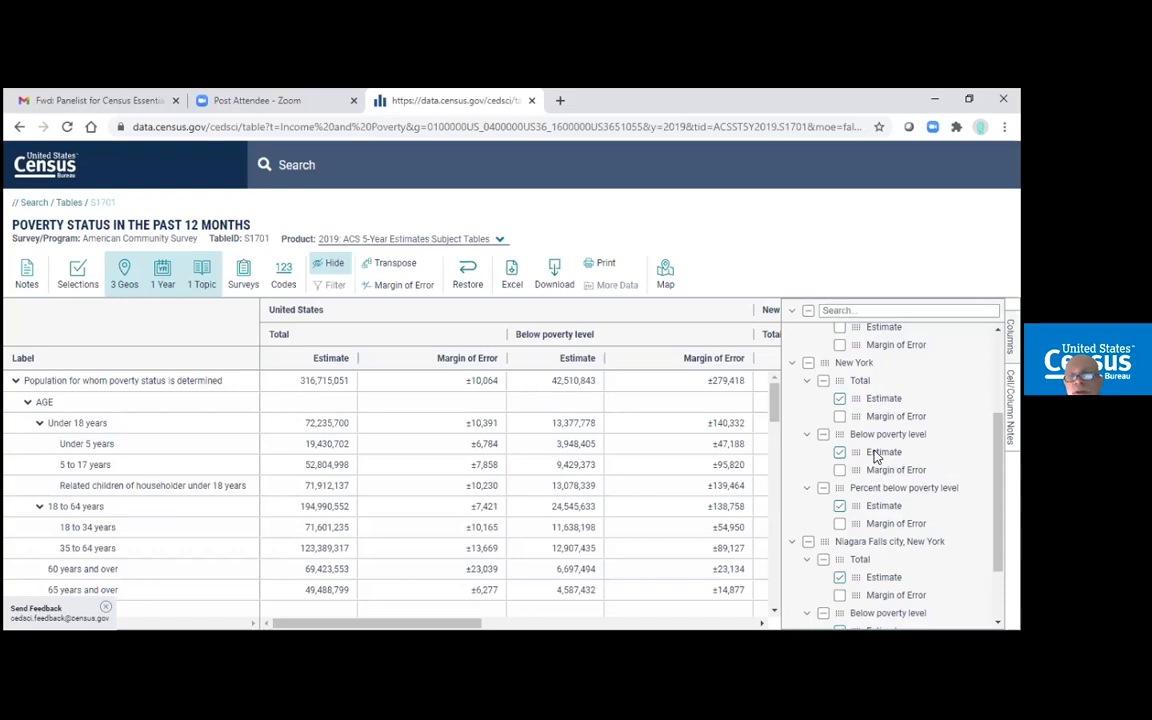
pyautogui.scroll(-1, 876, 456)
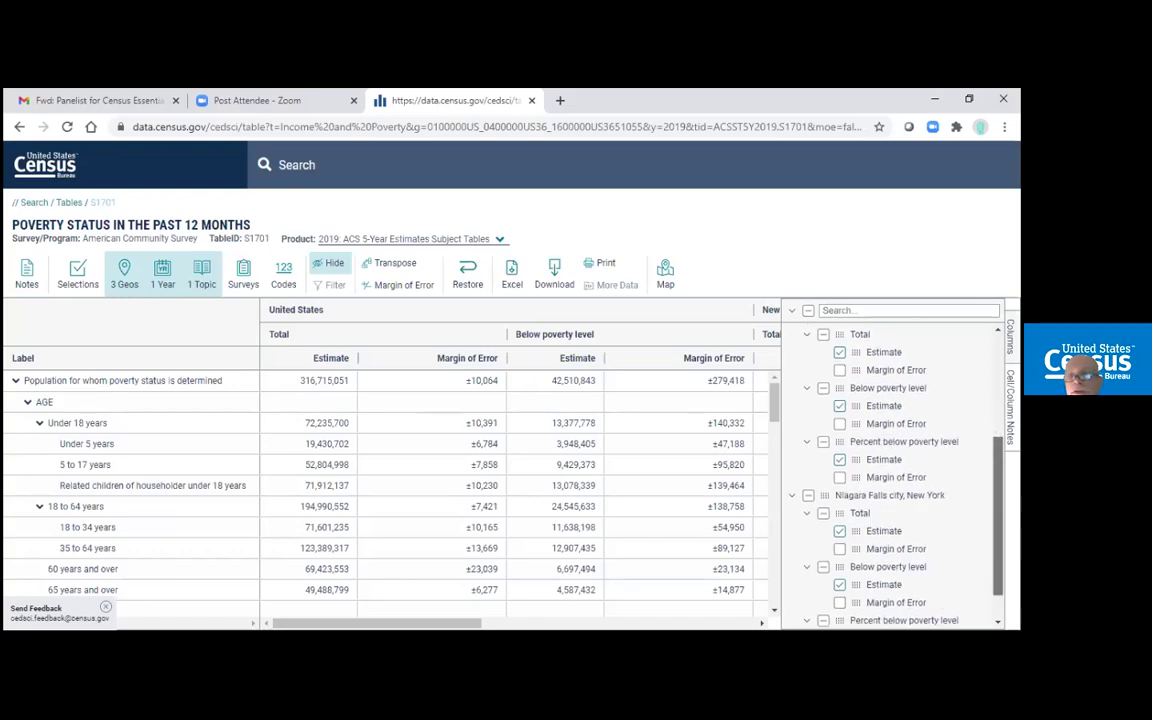
pyautogui.scroll(5, 895, 470)
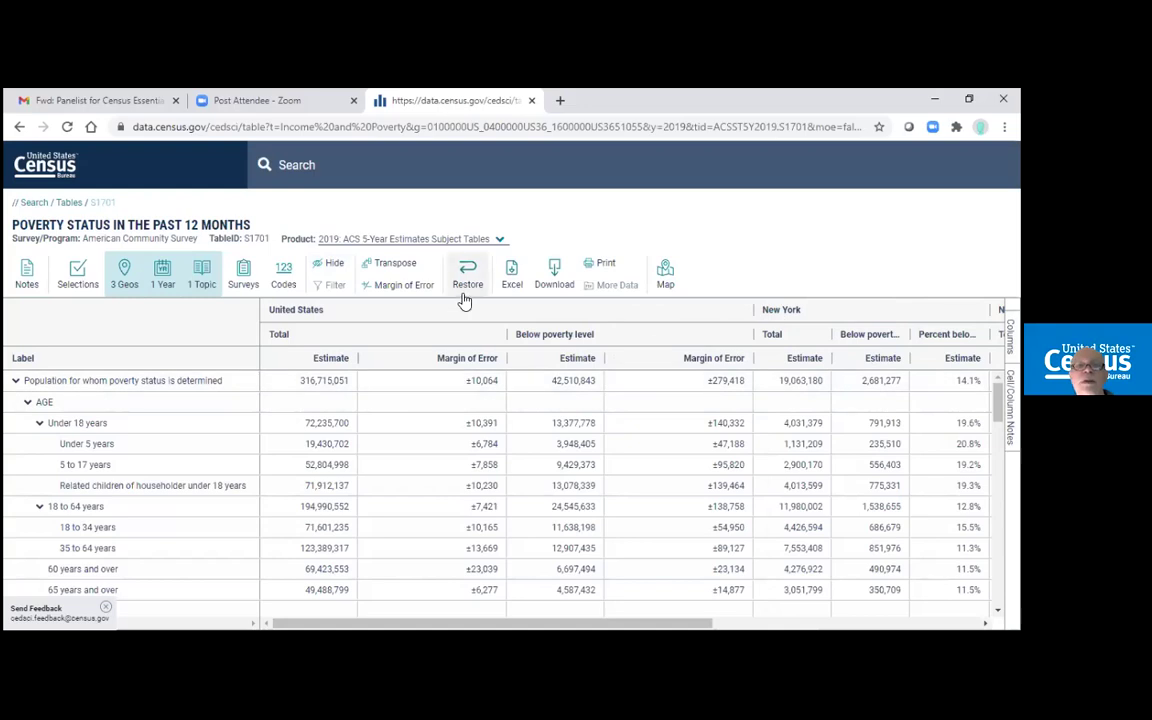
# - Transpose the table so age groups are rows again, then bring up Advanced Filters from the Tables results
pyautogui.click(390, 266)
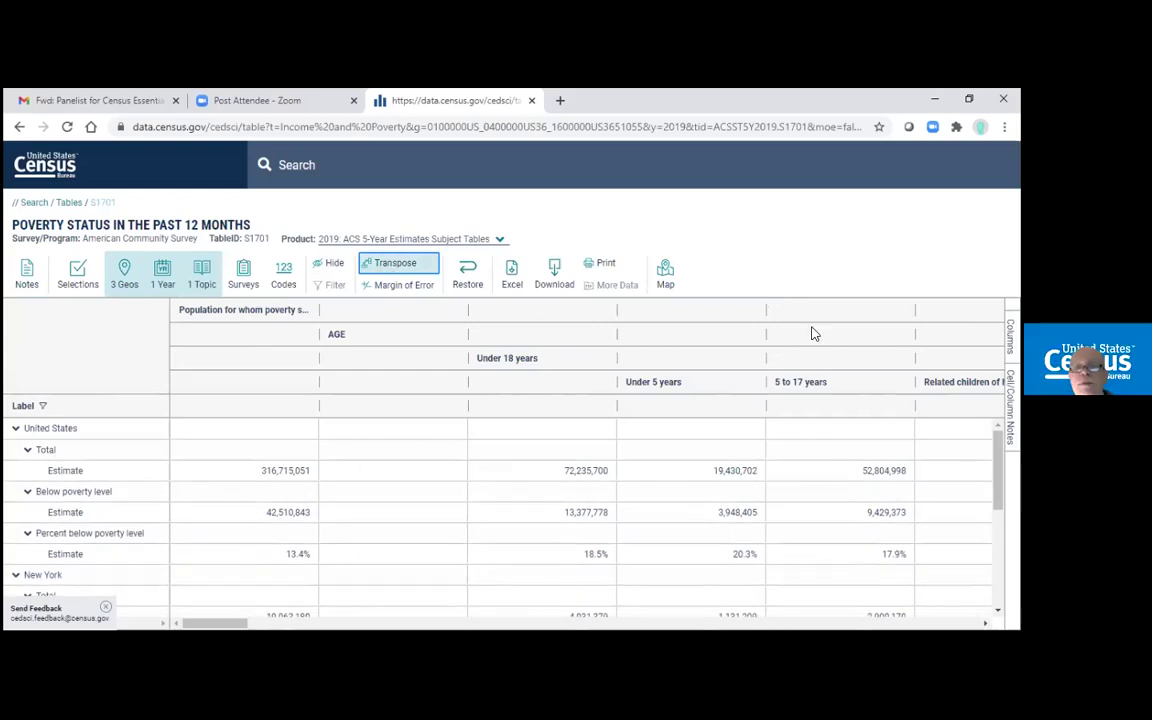
pyautogui.click(382, 265)
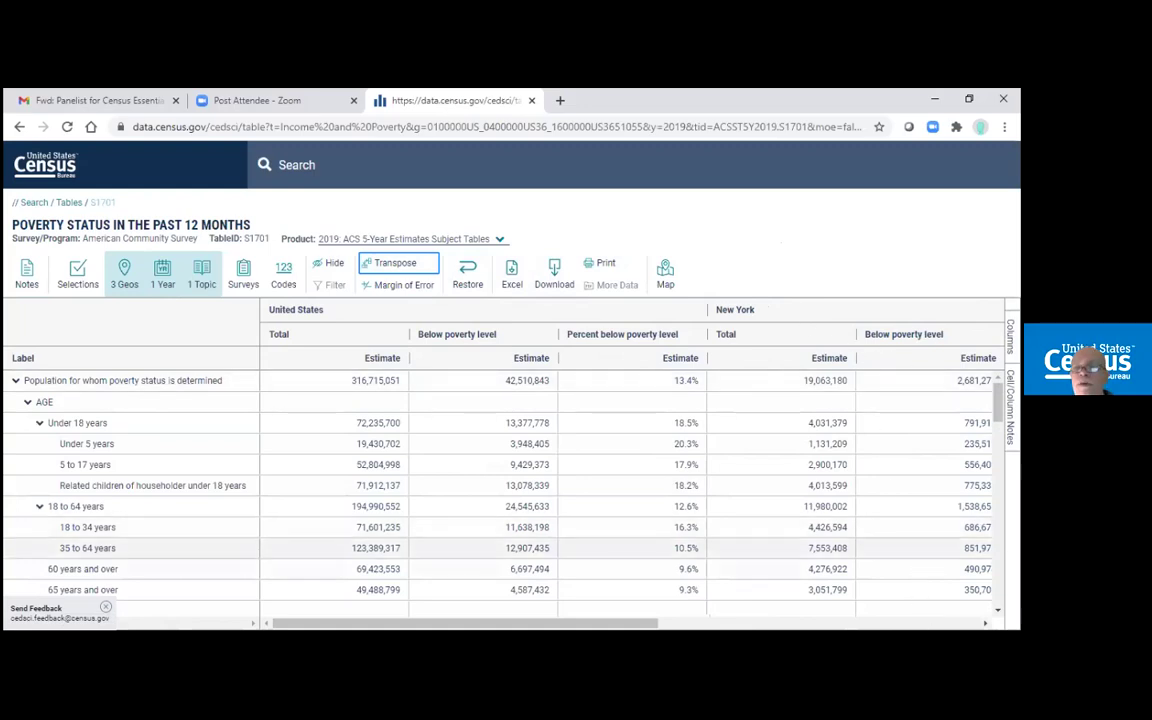
pyautogui.hscroll(5, 630, 480)
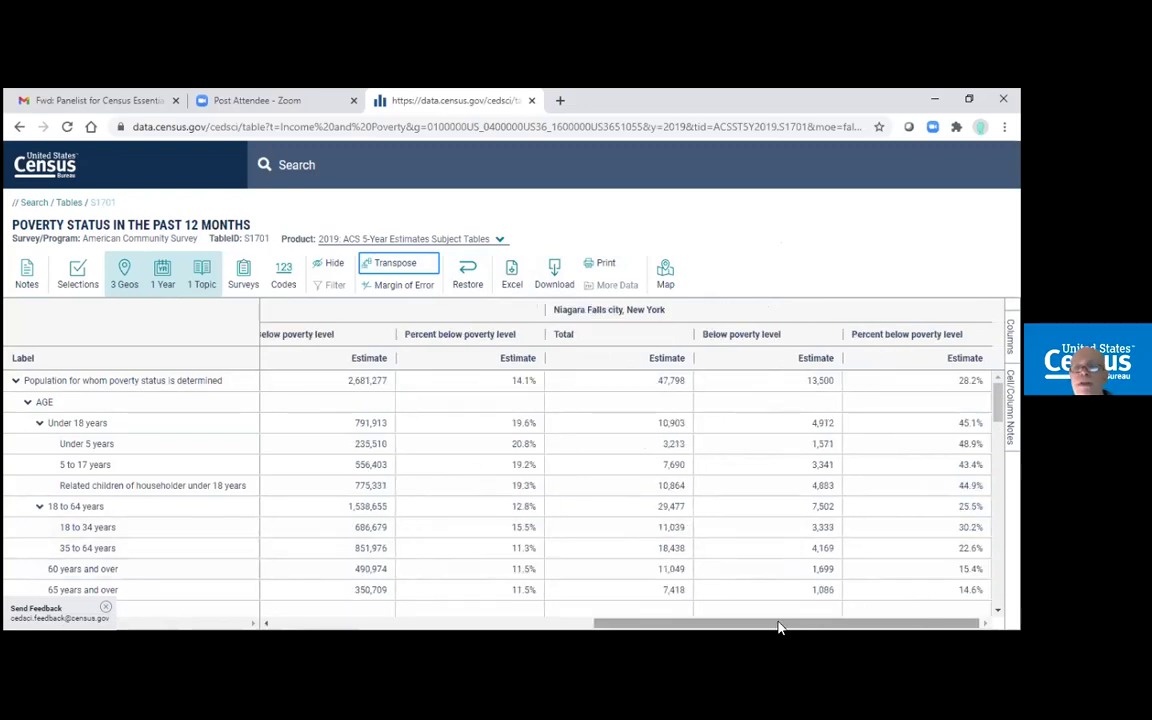
pyautogui.moveTo(773, 626); pyautogui.dragTo(432, 624)
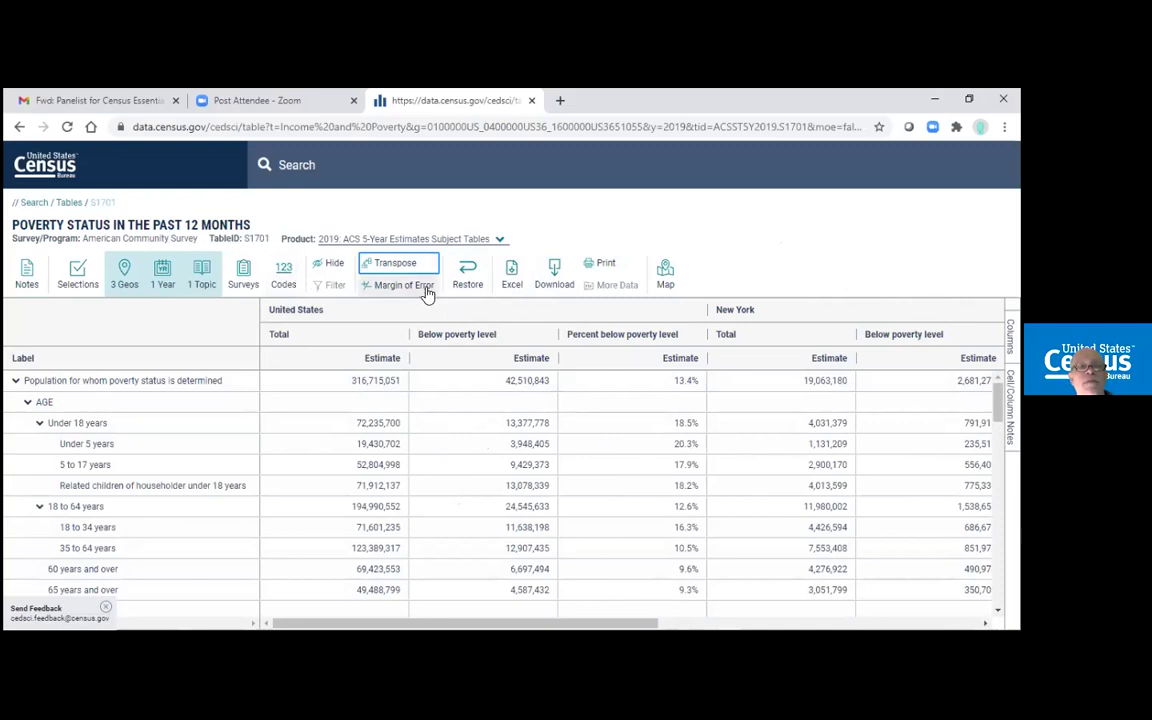
pyautogui.click(68, 203)
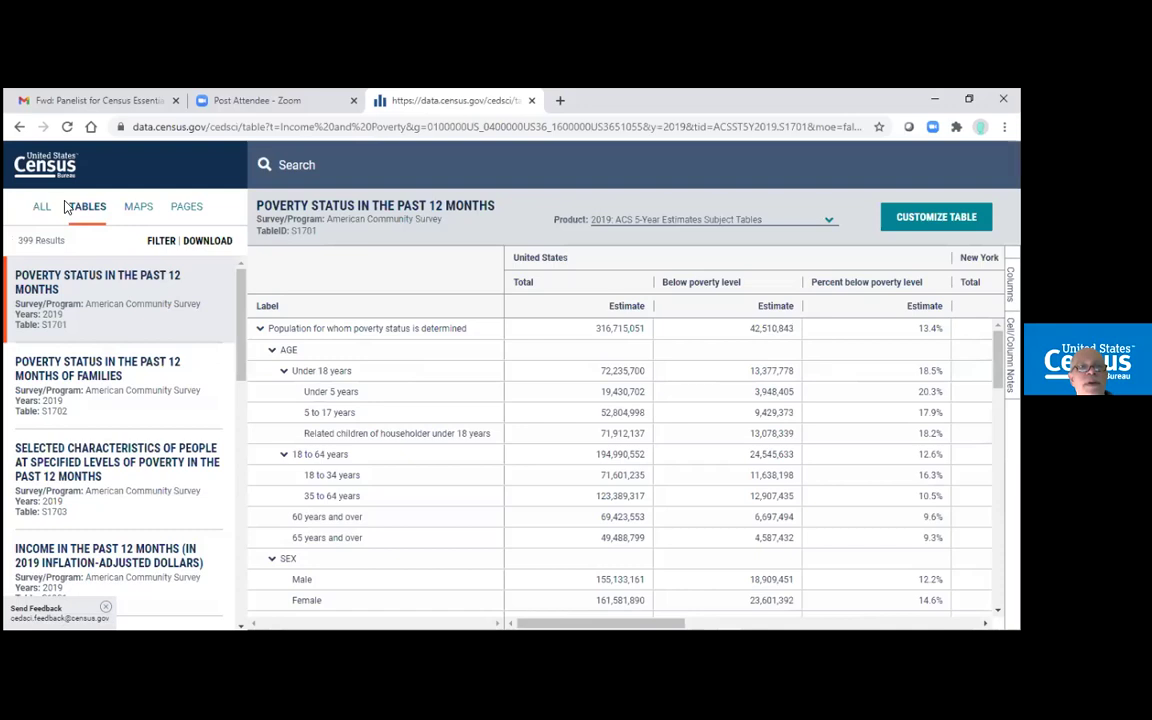
pyautogui.click(162, 244)
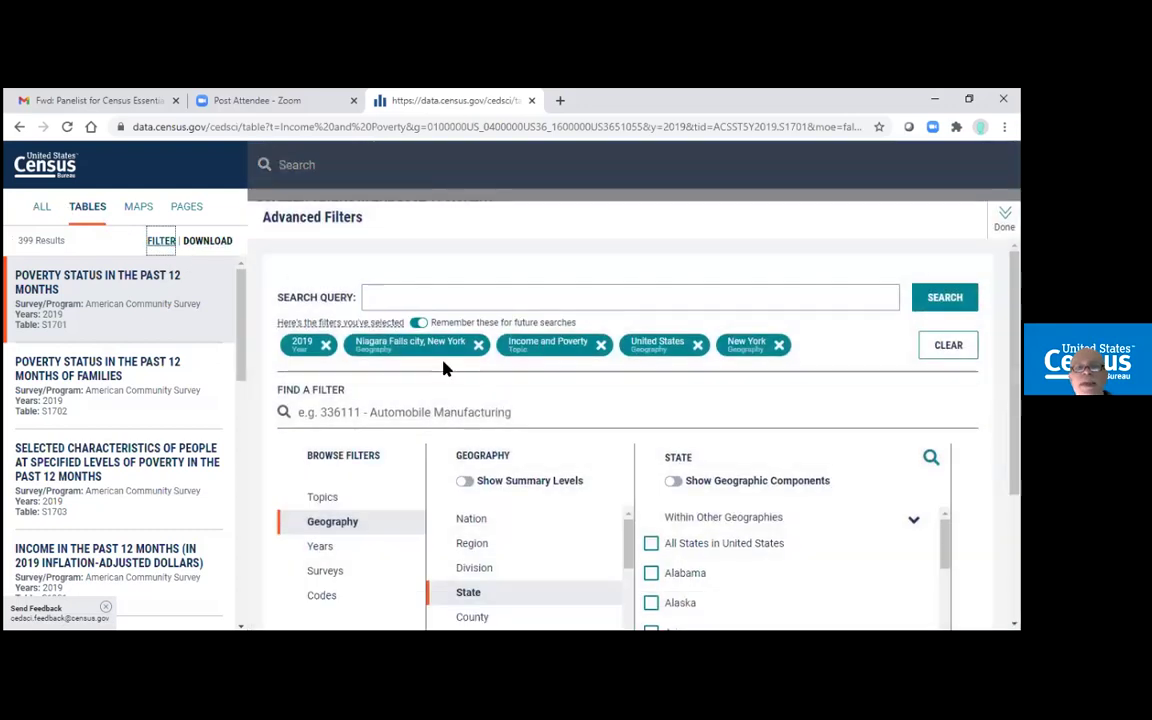
# - Remove the Niagara Falls city, New York and United States filter chips, leaving 410 table results
pyautogui.click(478, 346)
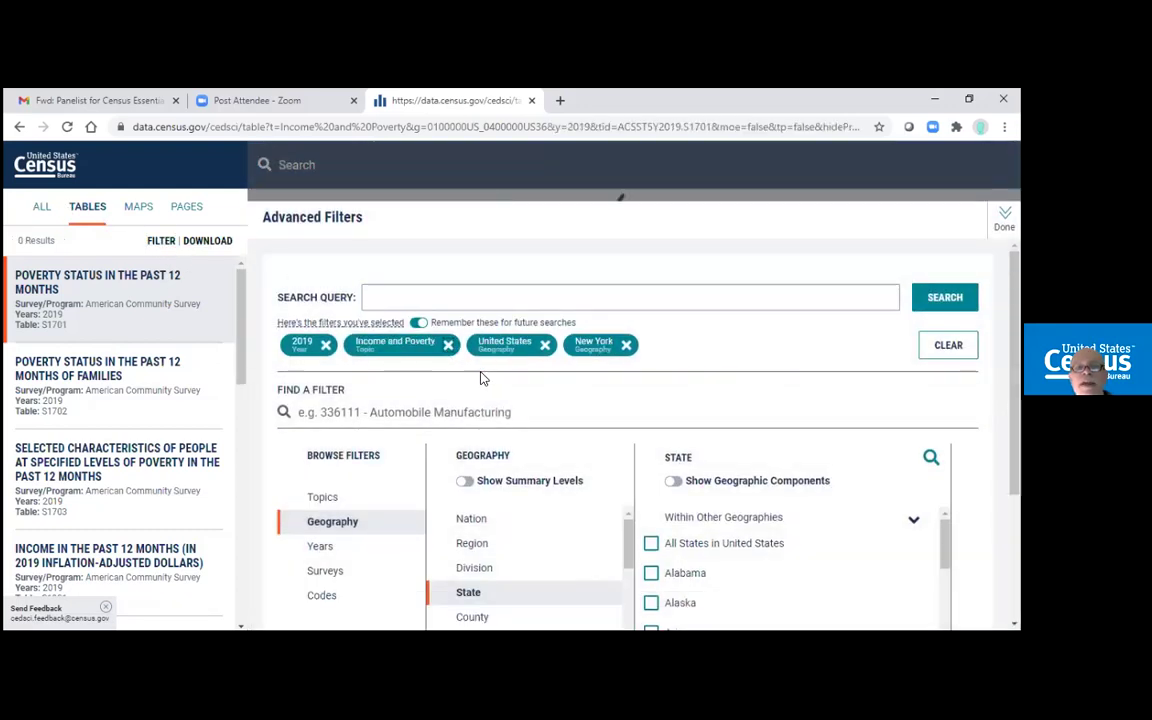
pyautogui.click(626, 345)
pyautogui.click(545, 345)
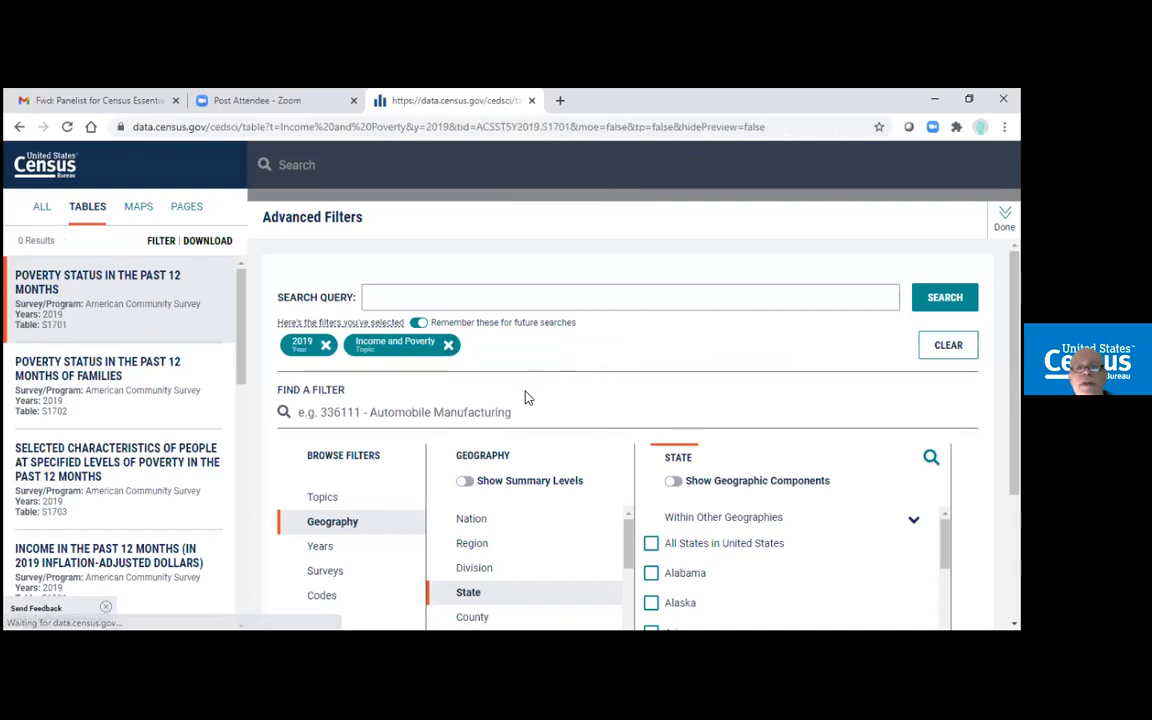
pyautogui.scroll(-3, 575, 455)
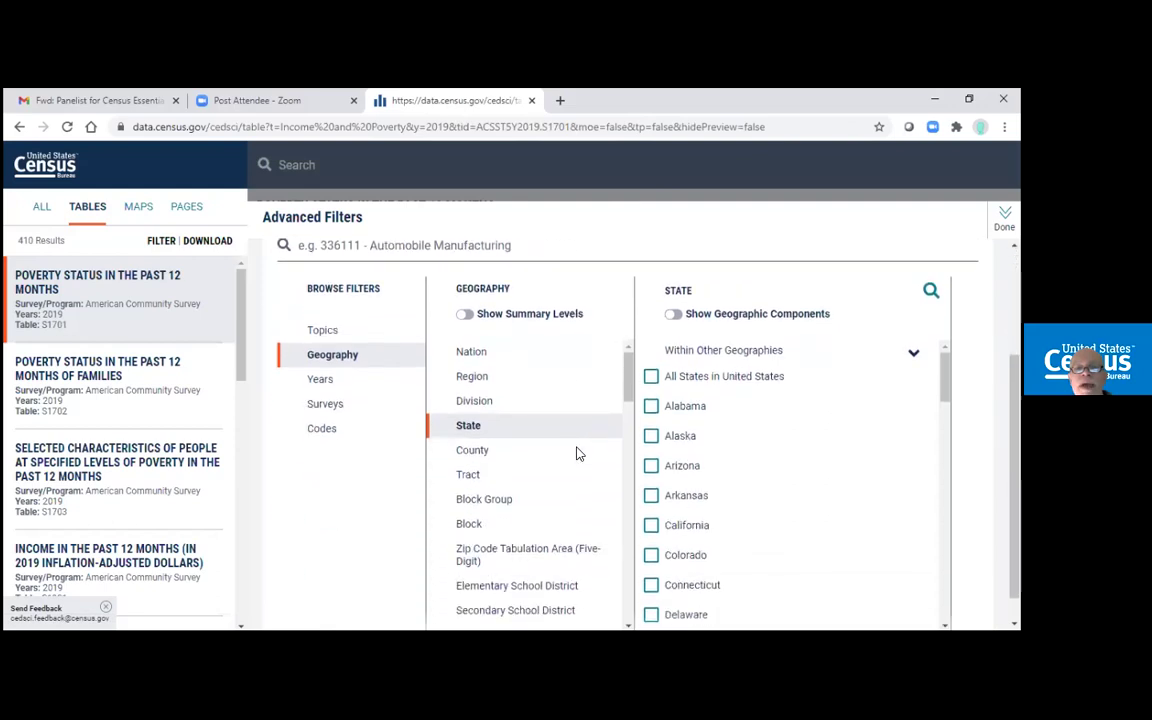
pyautogui.scroll(-1, 577, 455)
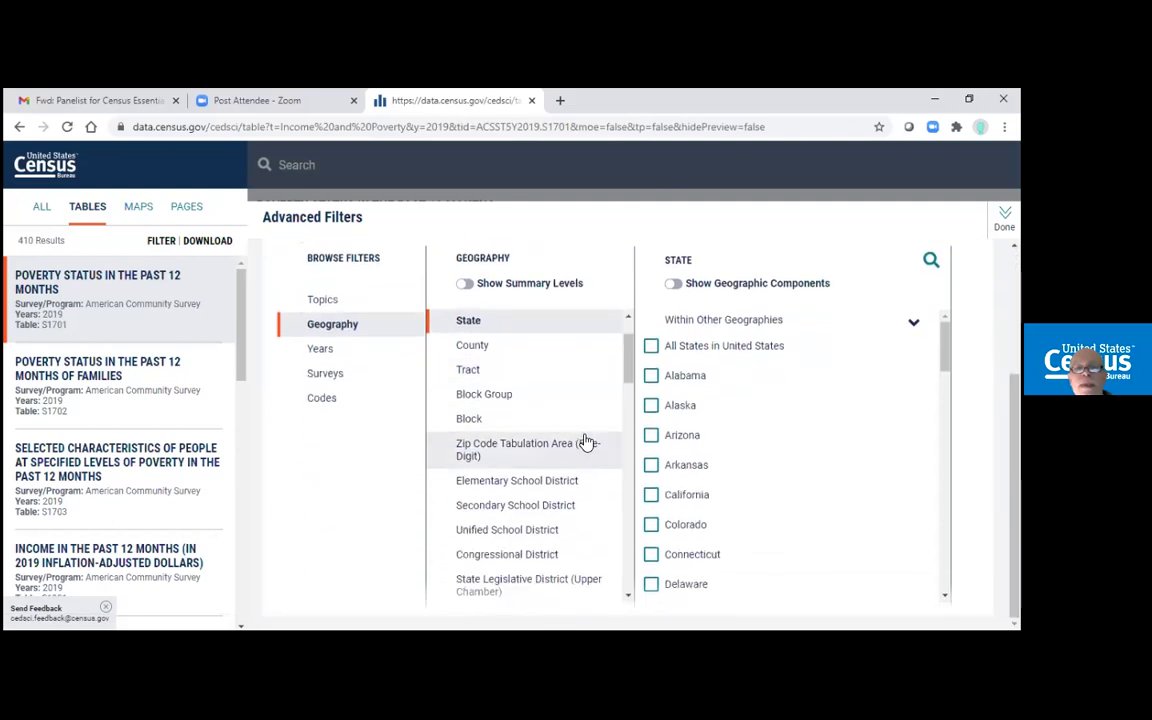
pyautogui.scroll(-1, 580, 445)
pyautogui.scroll(-2, 597, 452)
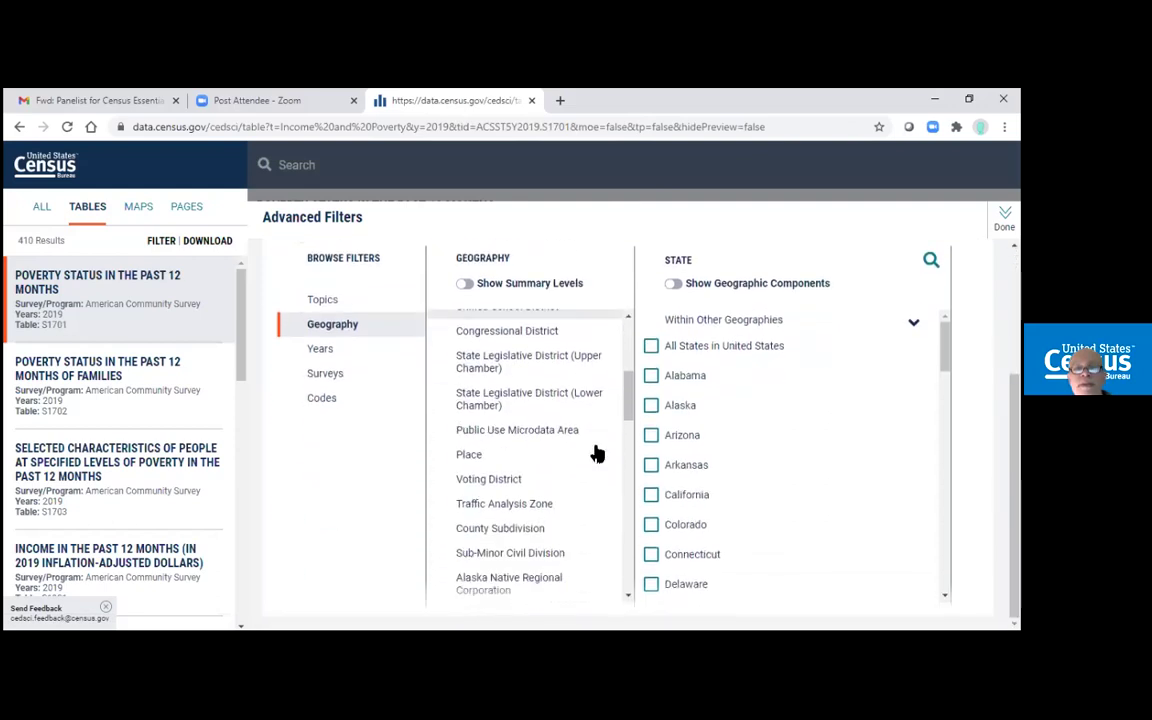
# - Switch to Place geographies and choose New York as the containing state
pyautogui.click(500, 457)
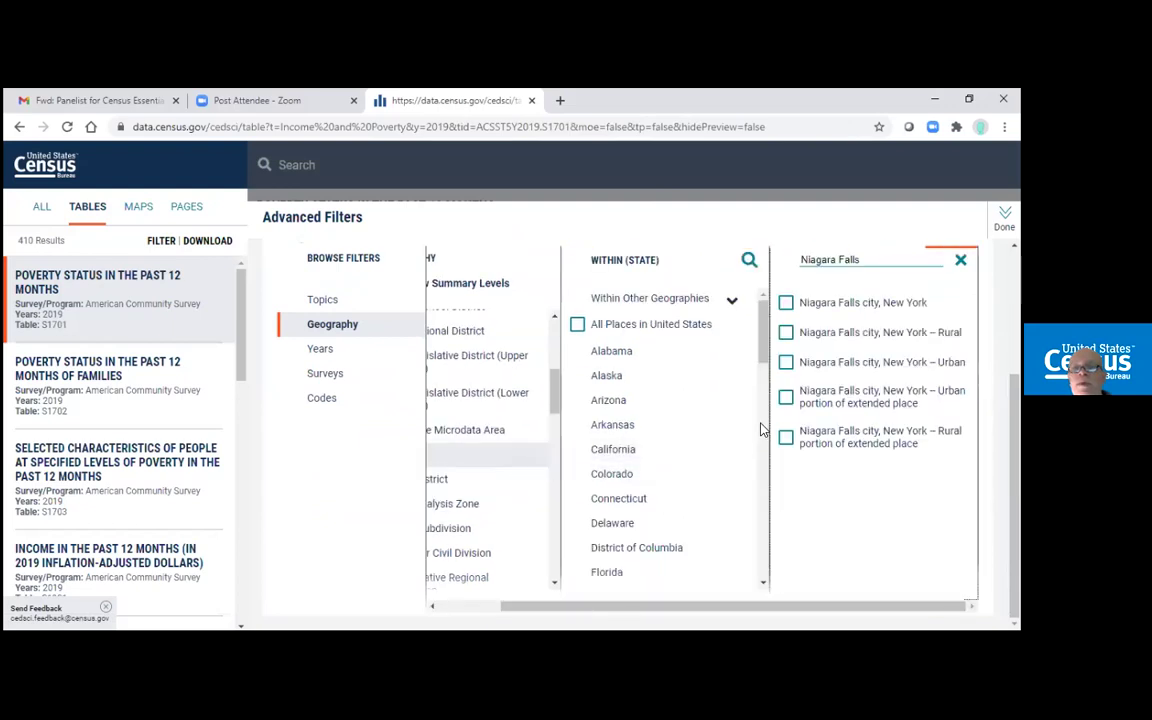
pyautogui.scroll(-3, 766, 455)
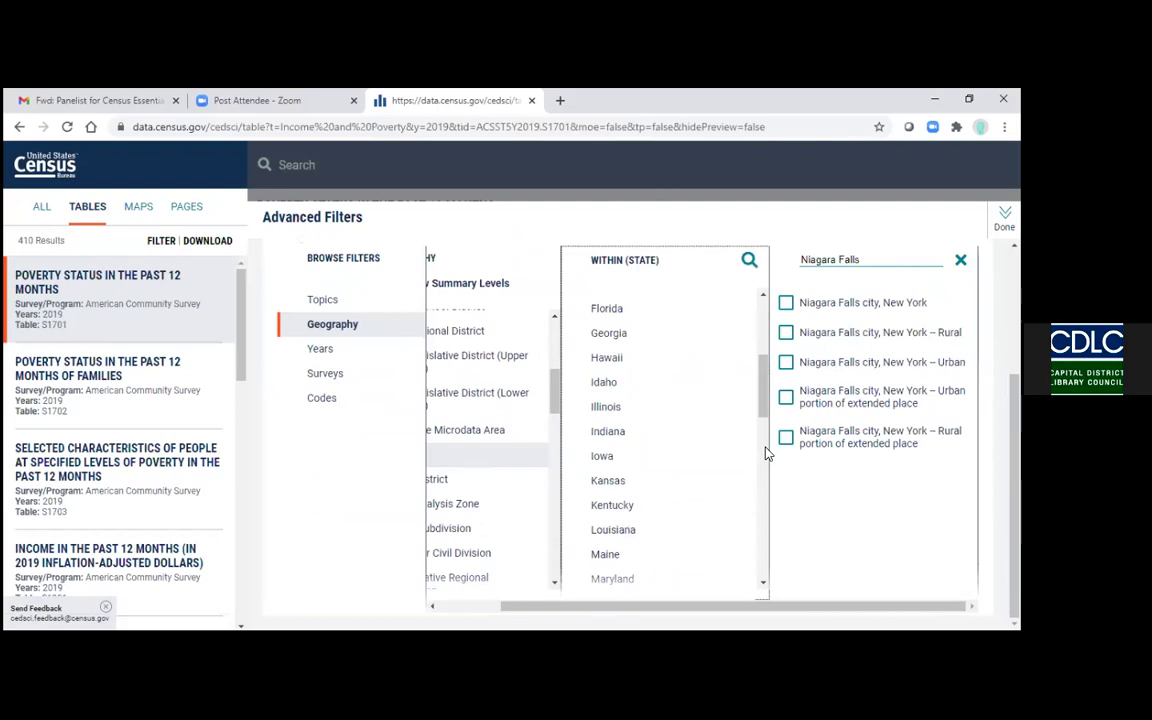
pyautogui.scroll(-3, 766, 455)
pyautogui.moveTo(763, 446); pyautogui.dragTo(766, 466)
pyautogui.click(660, 518)
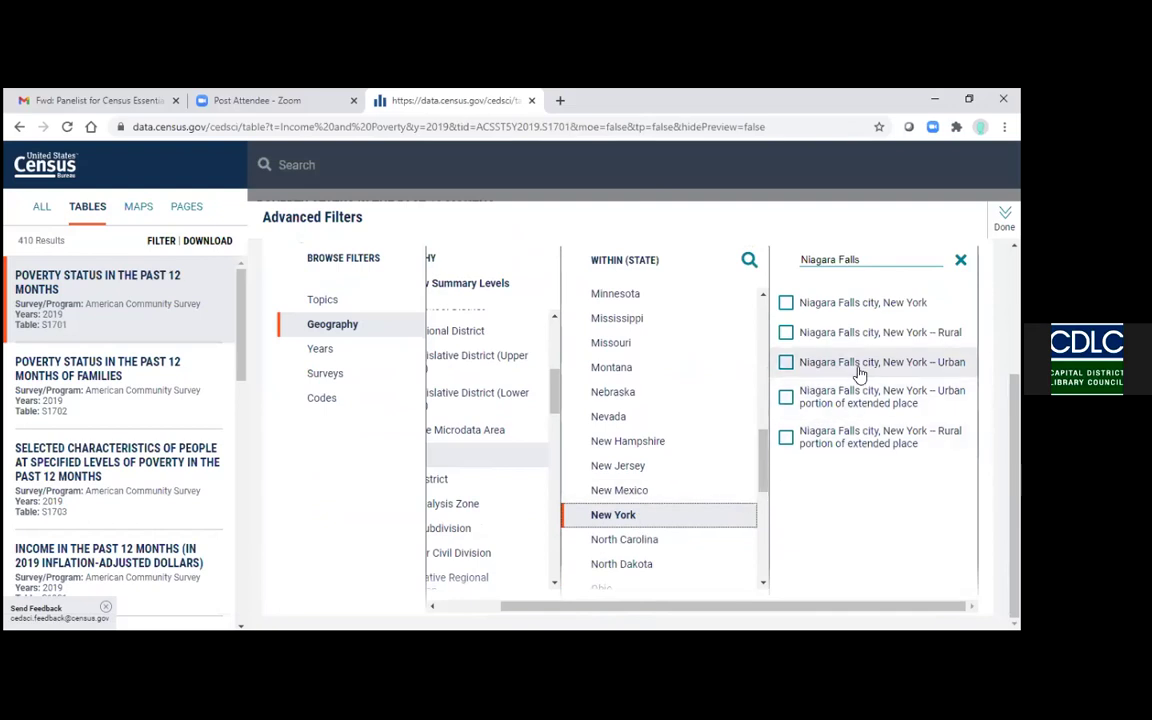
# - Clear the Niagara Falls search and scroll through the full list of New York places
pyautogui.click(960, 260)
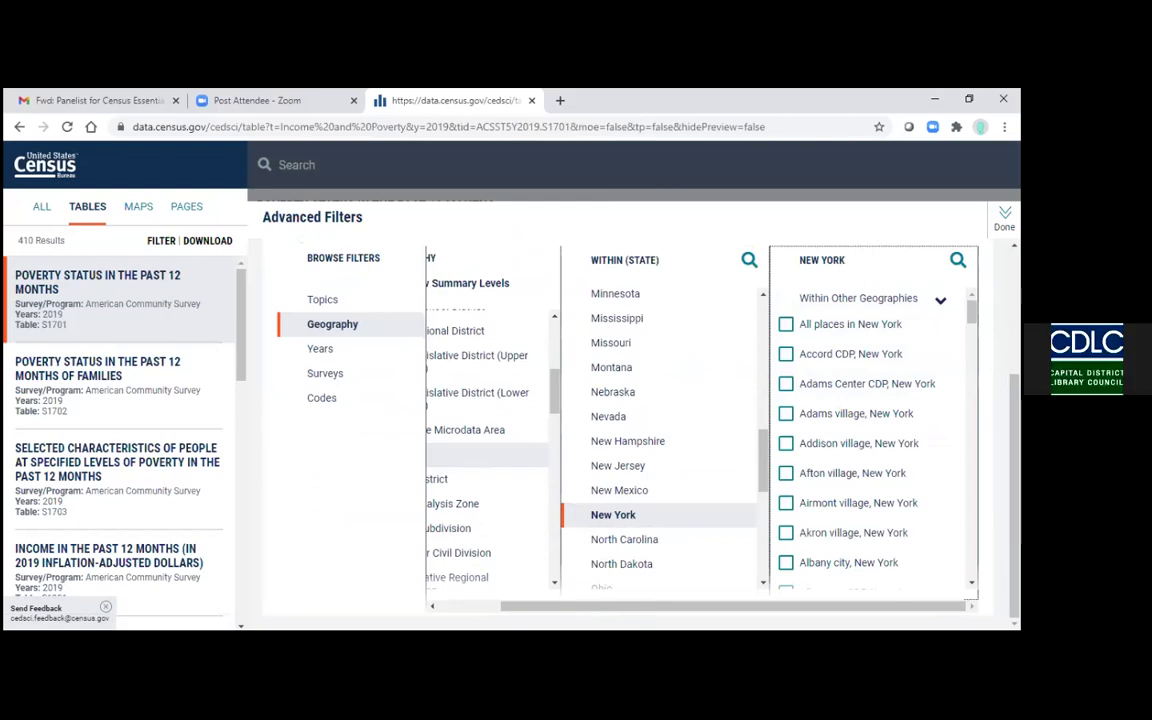
pyautogui.click(890, 262)
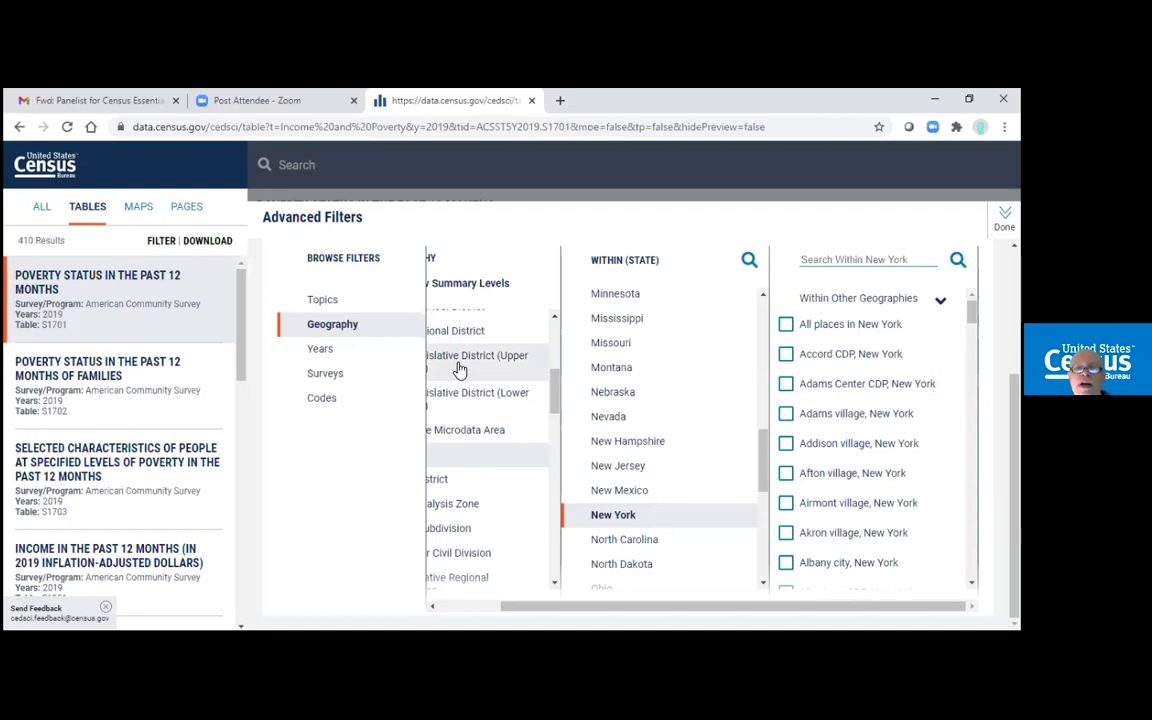
pyautogui.moveTo(530, 604); pyautogui.dragTo(447, 604)
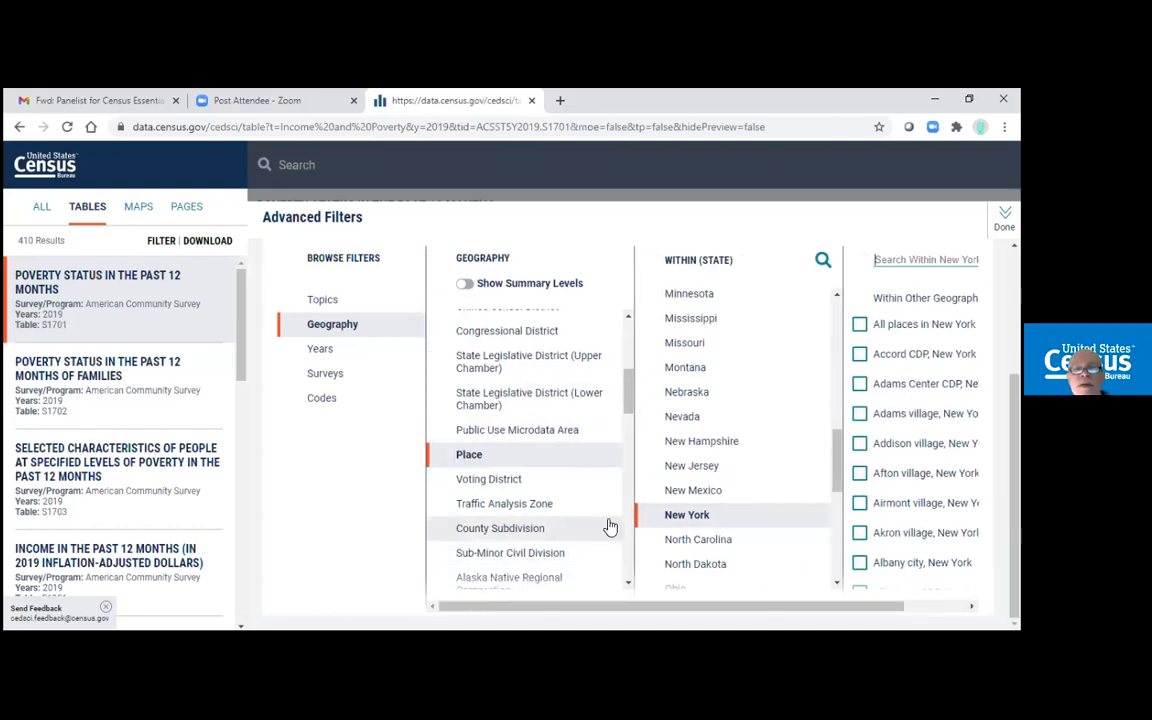
pyautogui.scroll(-3, 630, 515)
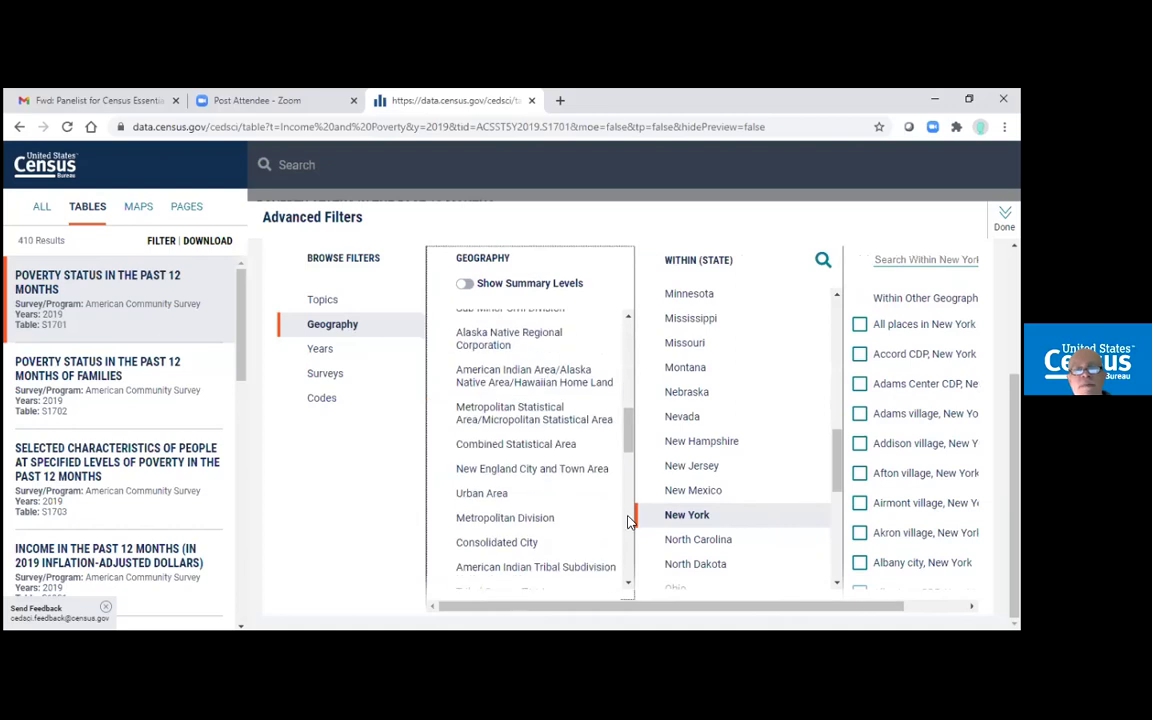
pyautogui.scroll(-2, 625, 528)
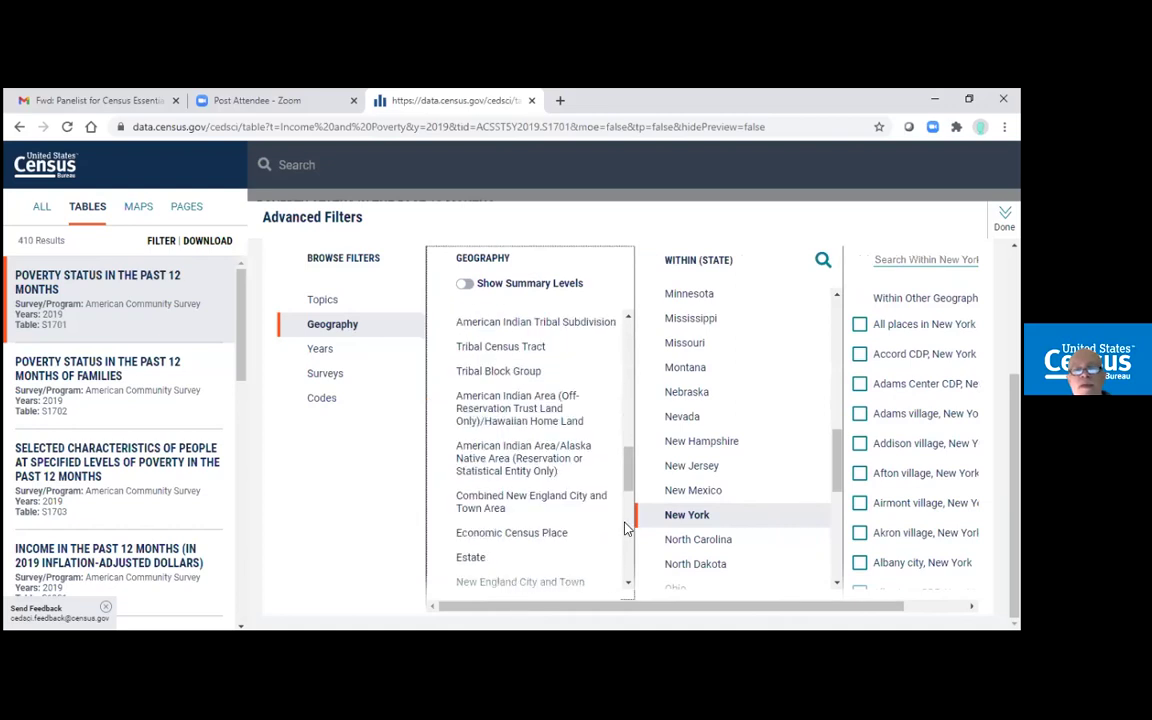
pyautogui.scroll(-3, 625, 515)
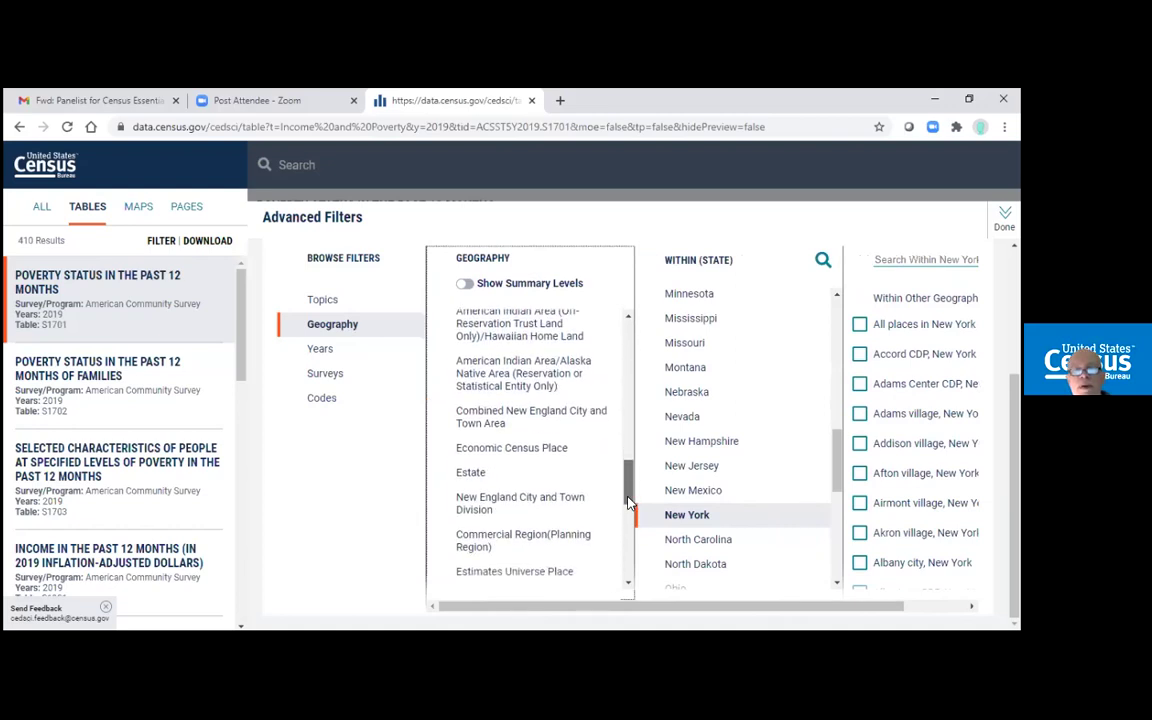
pyautogui.moveTo(626, 520); pyautogui.dragTo(623, 322)
pyautogui.scroll(-1, 549, 388)
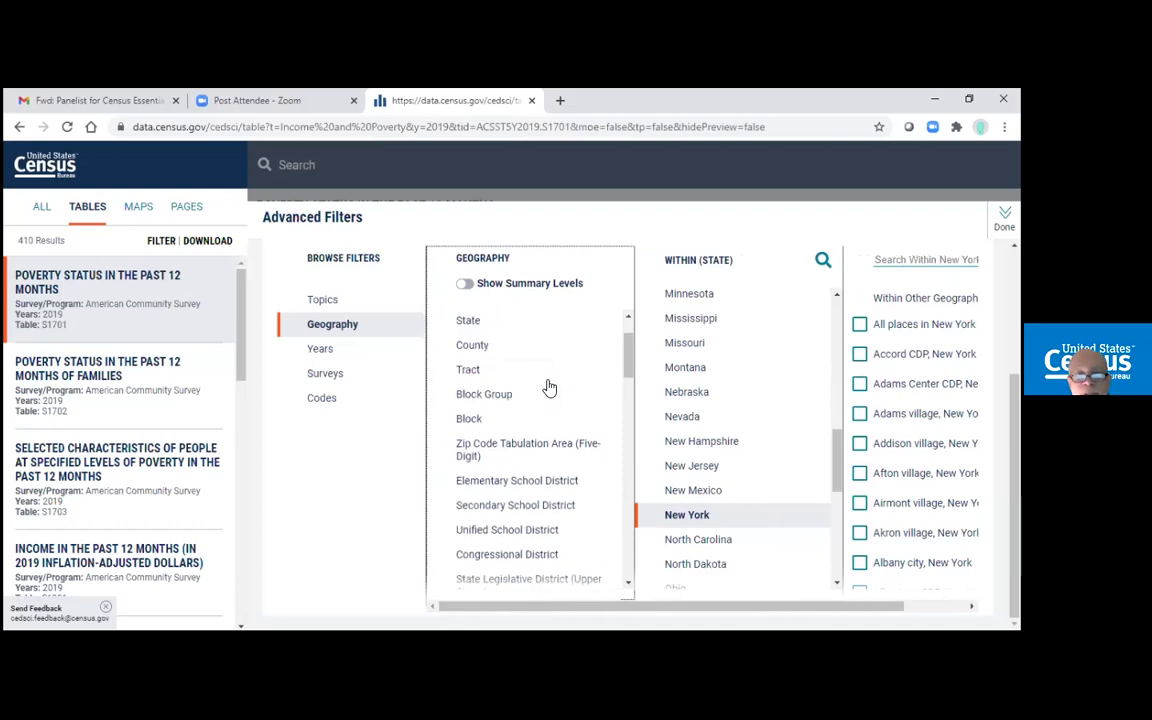
pyautogui.scroll(-3, 548, 388)
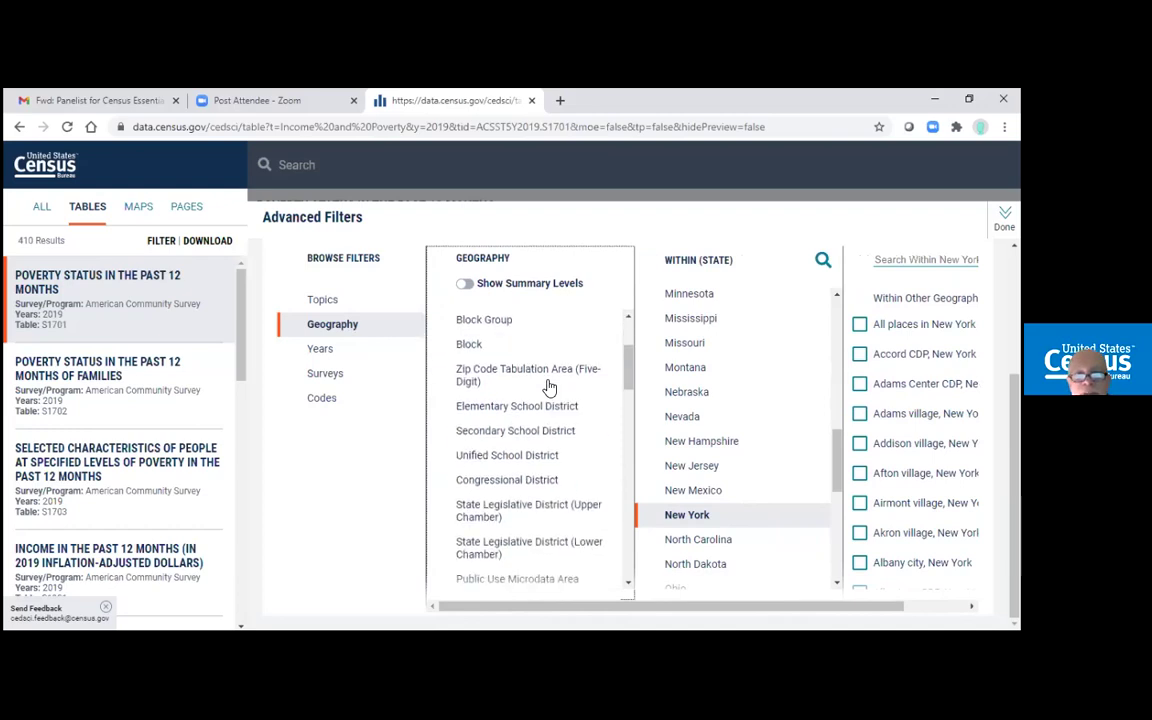
pyautogui.scroll(-3, 548, 388)
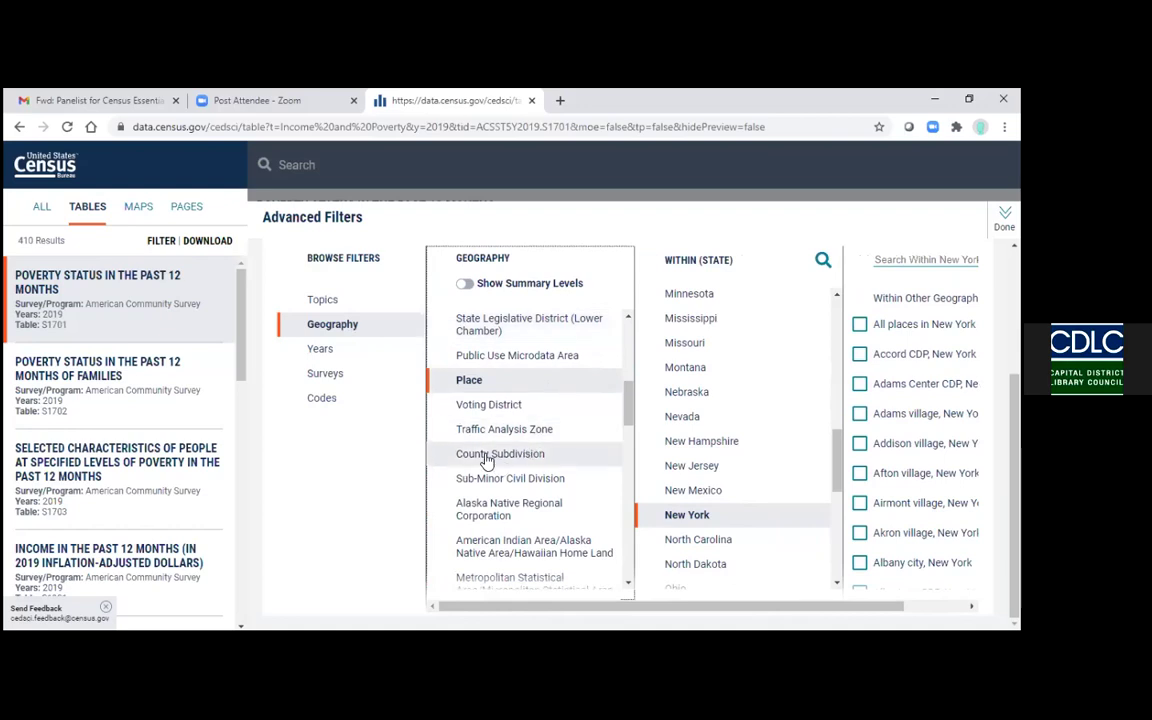
# - Filter by County Subdivision to Albany city, Albany County, New York, narrowing results to 368
pyautogui.click(476, 456)
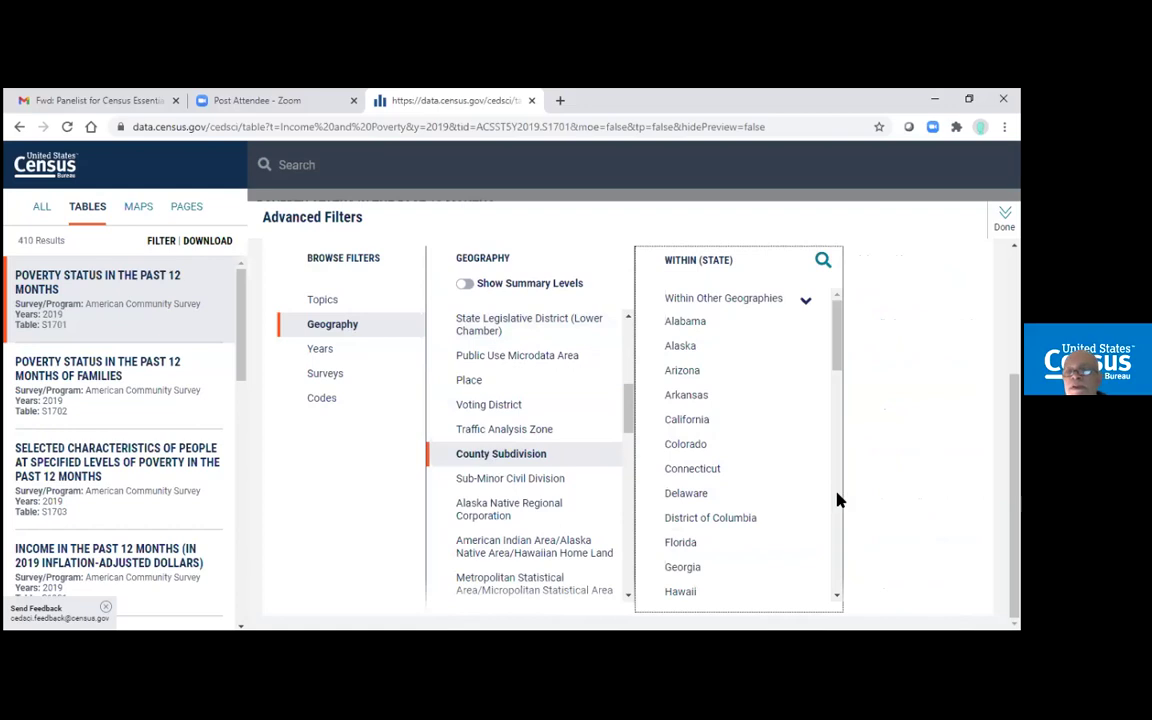
pyautogui.scroll(-5, 838, 500)
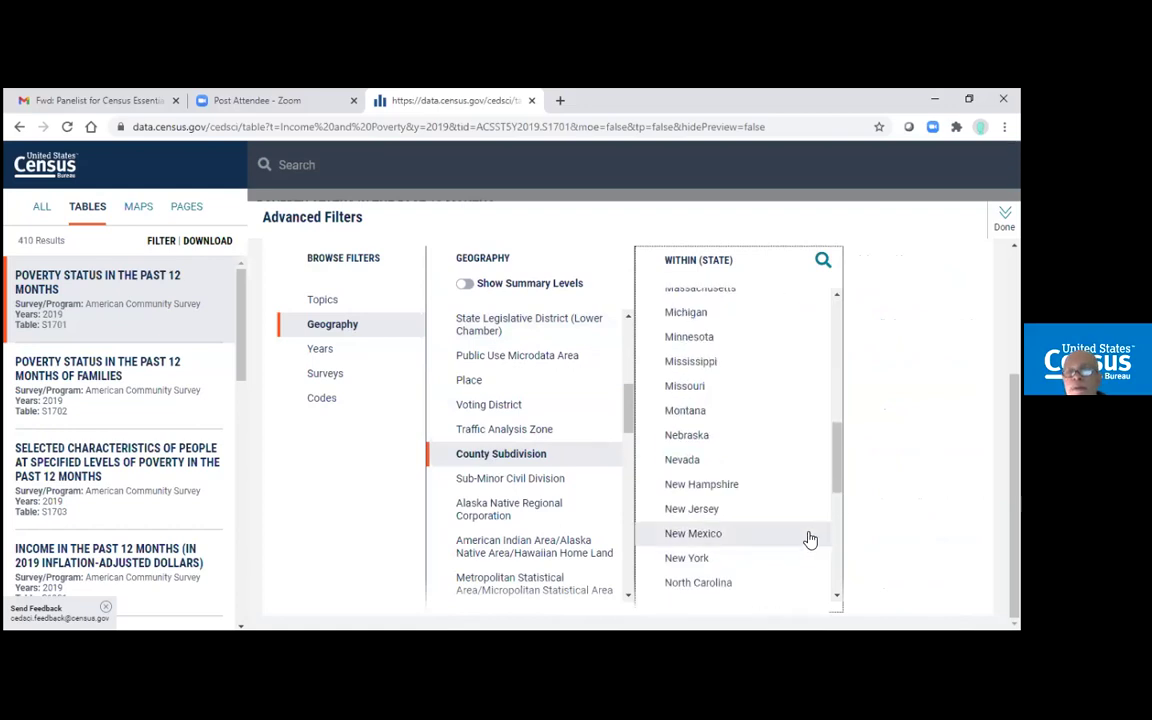
pyautogui.click(751, 560)
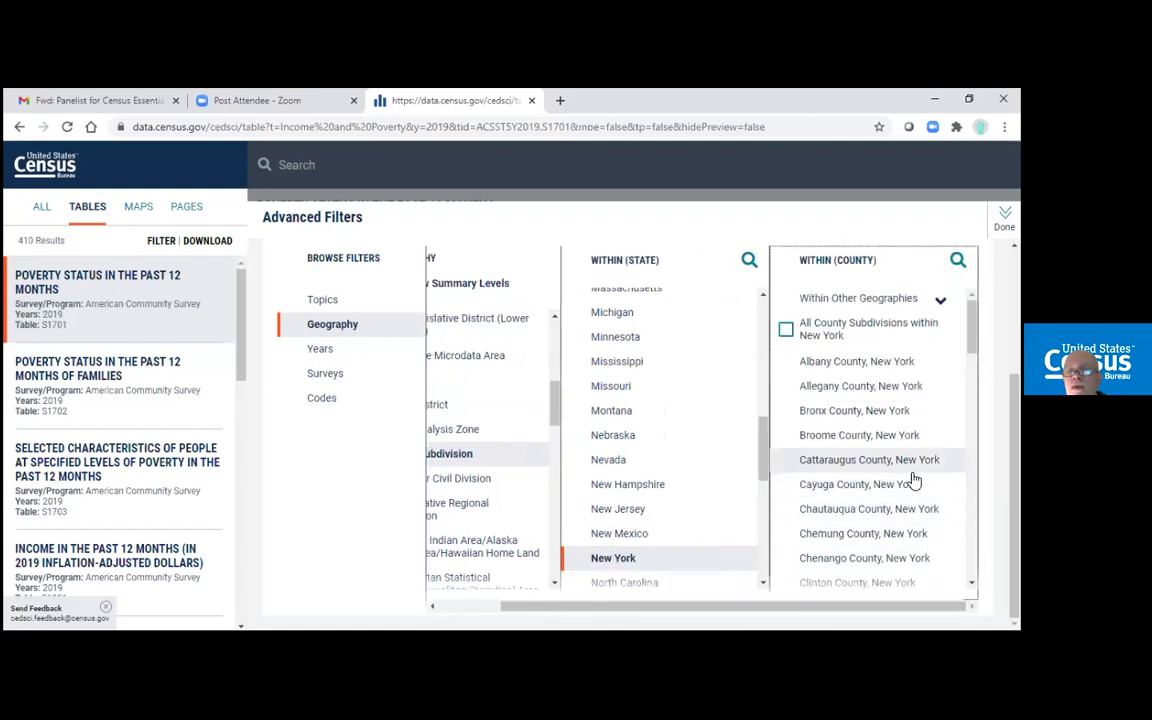
pyautogui.click(841, 366)
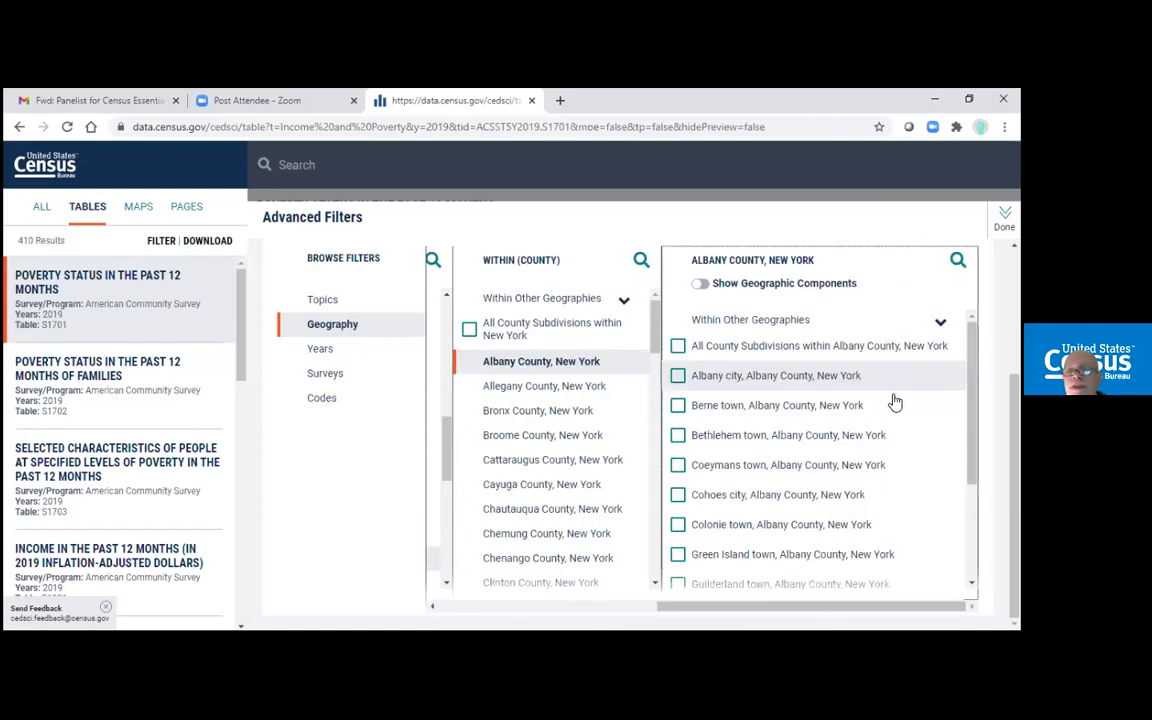
pyautogui.click(679, 377)
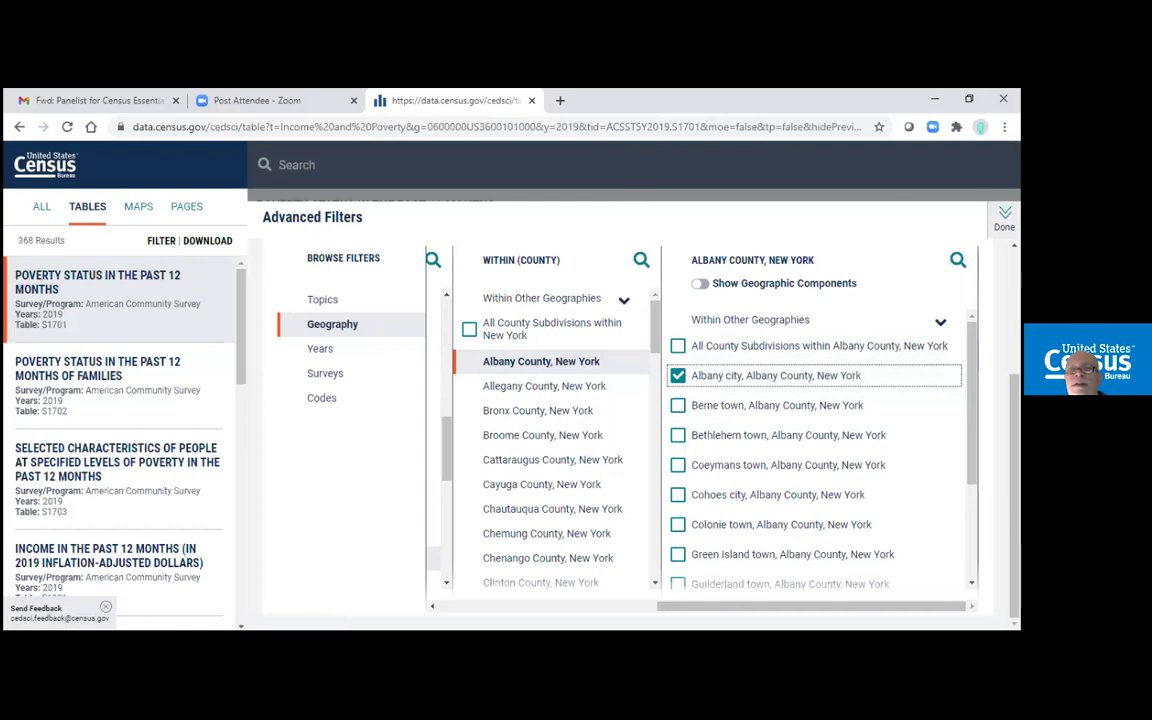
pyautogui.click(1004, 218)
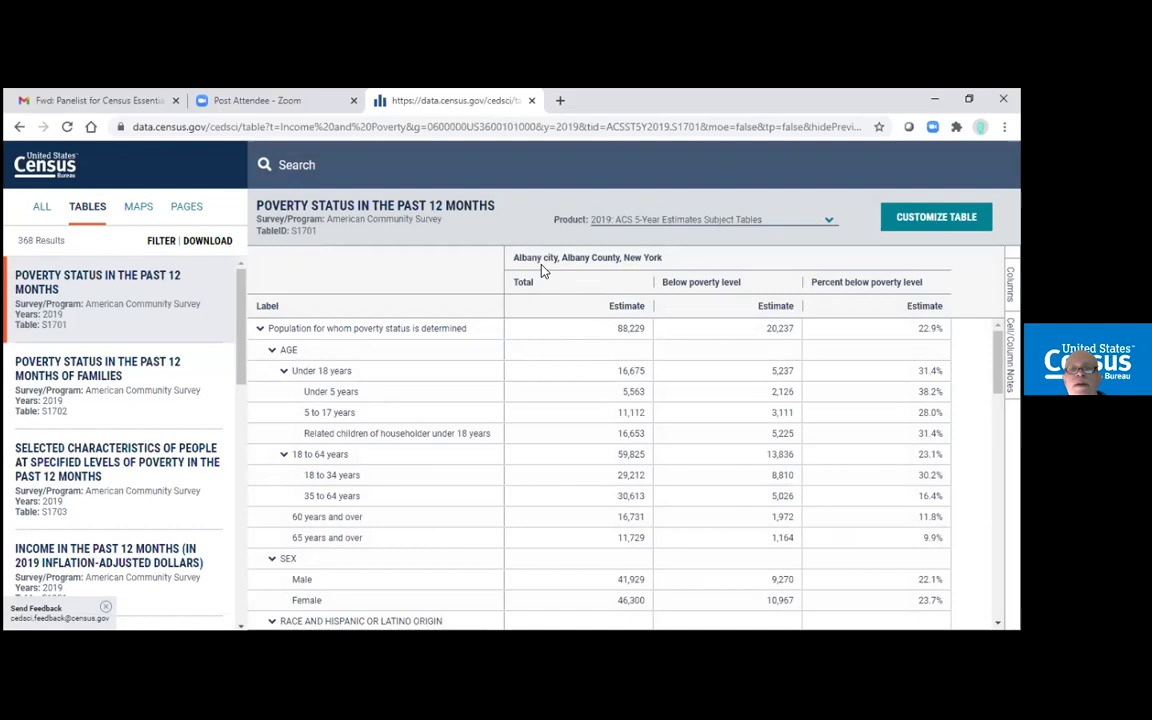
# - Show the Albany city S1701 poverty data as a map from the customize view
pyautogui.click(893, 228)
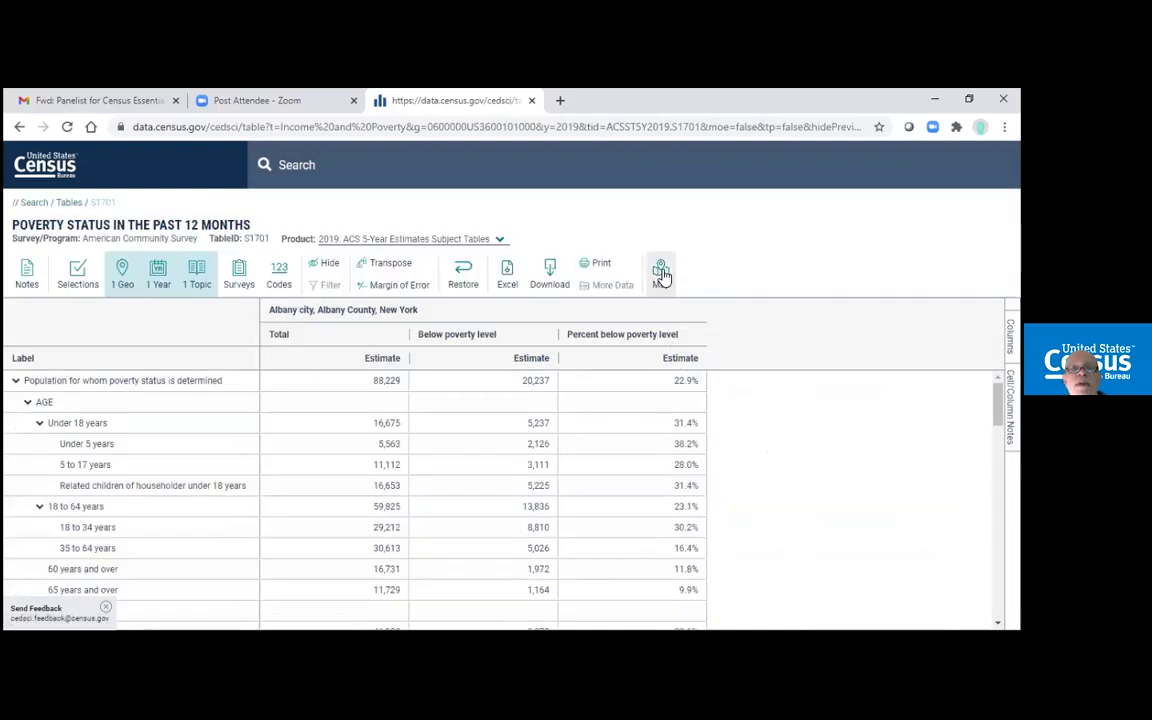
pyautogui.click(661, 273)
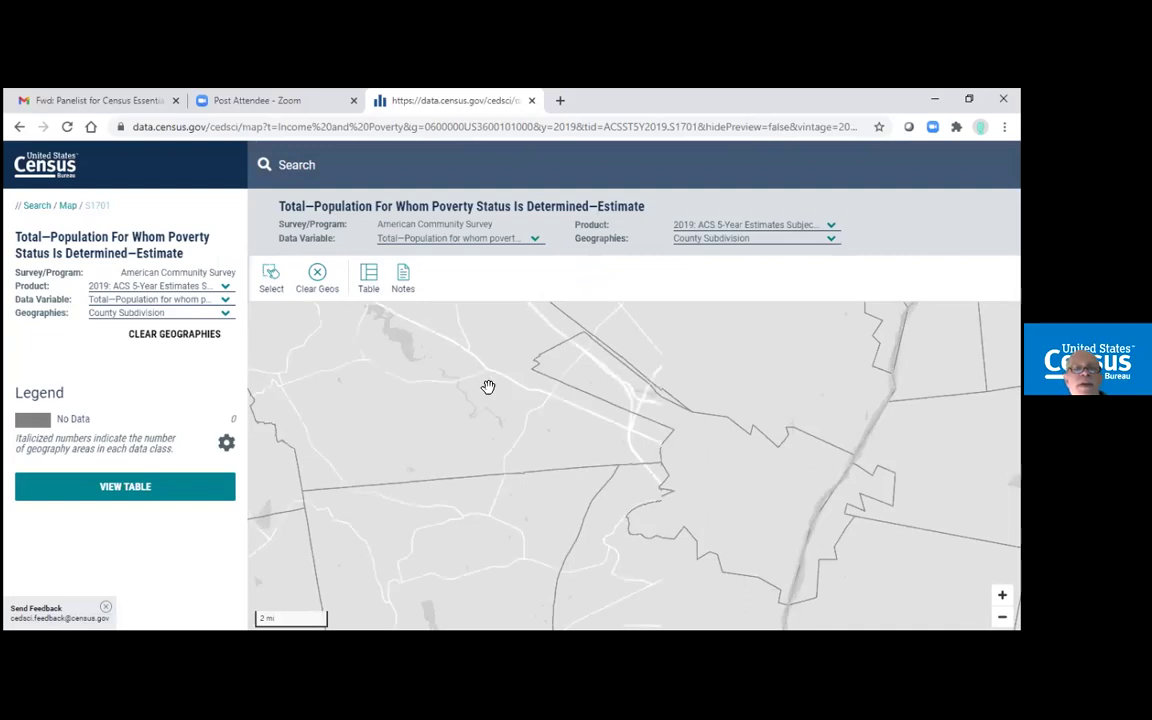
# - Select Albany city, then box-select neighbouring Colonie, Guilderland and Bethlehem on the zoomed-out map
pyautogui.click(617, 411)
pyautogui.scroll(-1, 667, 441)
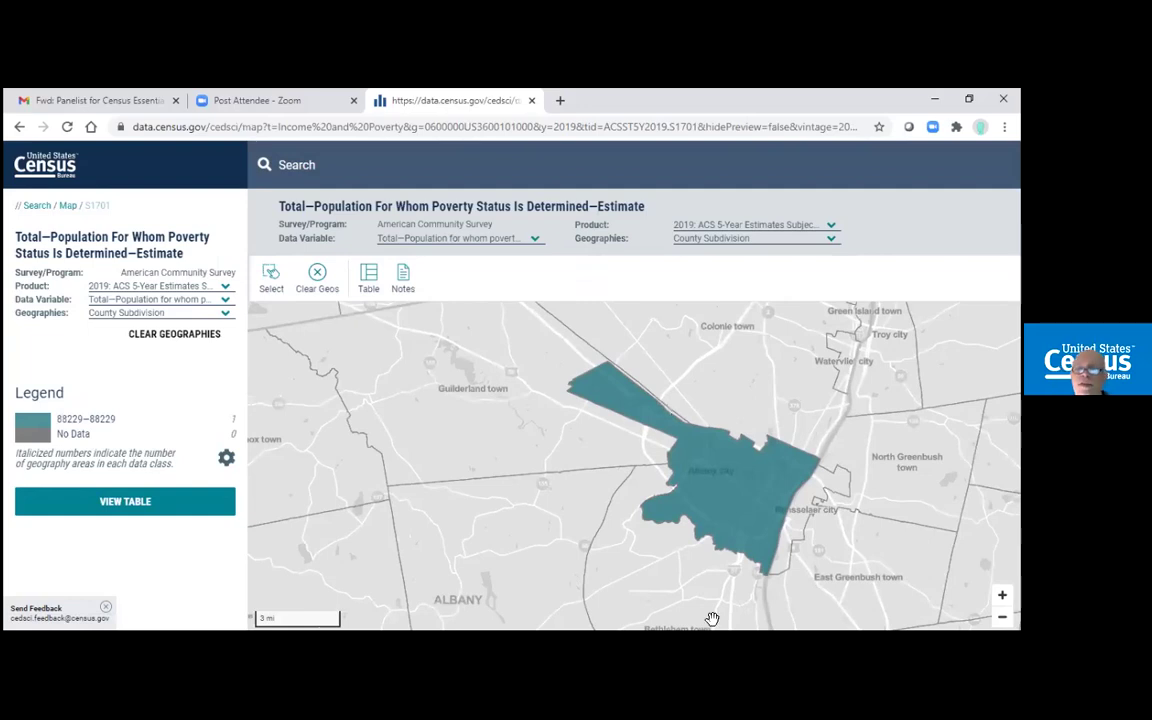
pyautogui.scroll(-1, 628, 425)
pyautogui.scroll(-2, 628, 425)
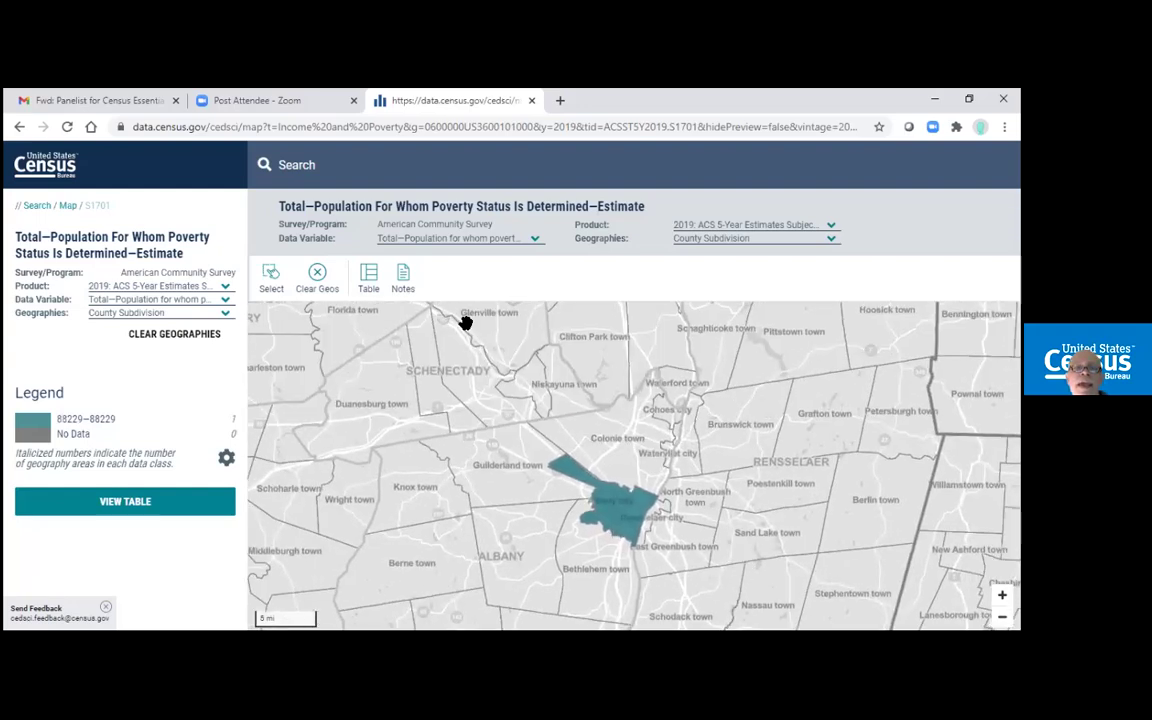
pyautogui.click(270, 278)
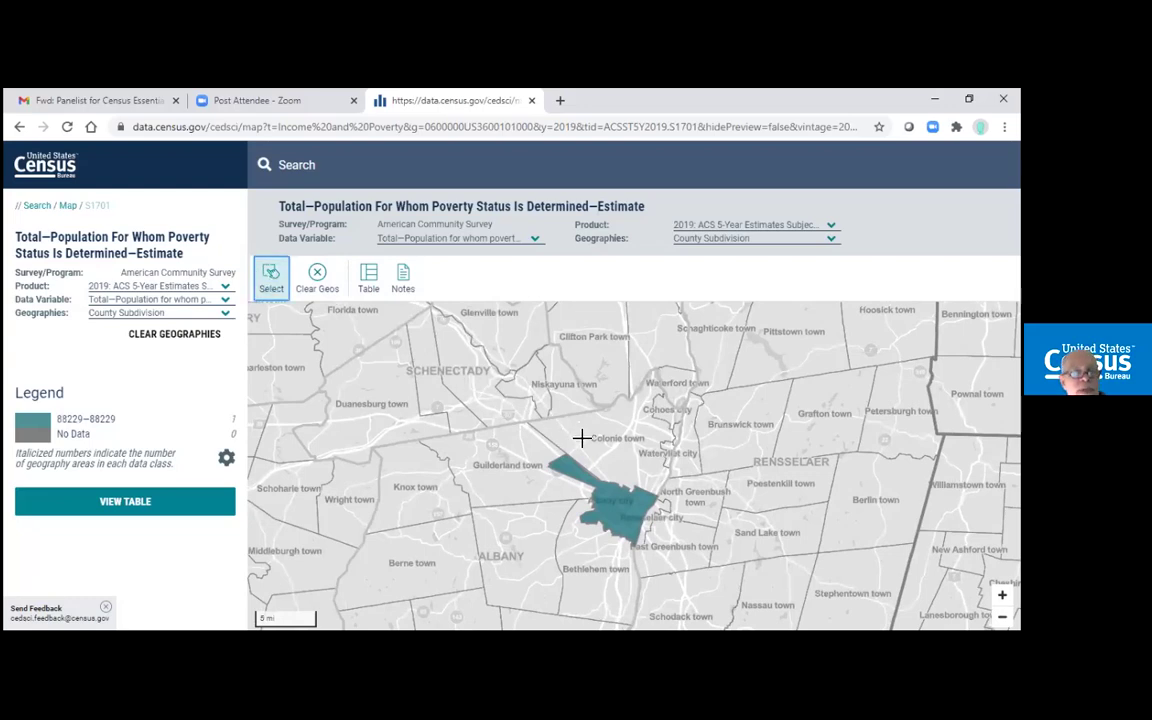
pyautogui.moveTo(522, 437); pyautogui.dragTo(564, 448)
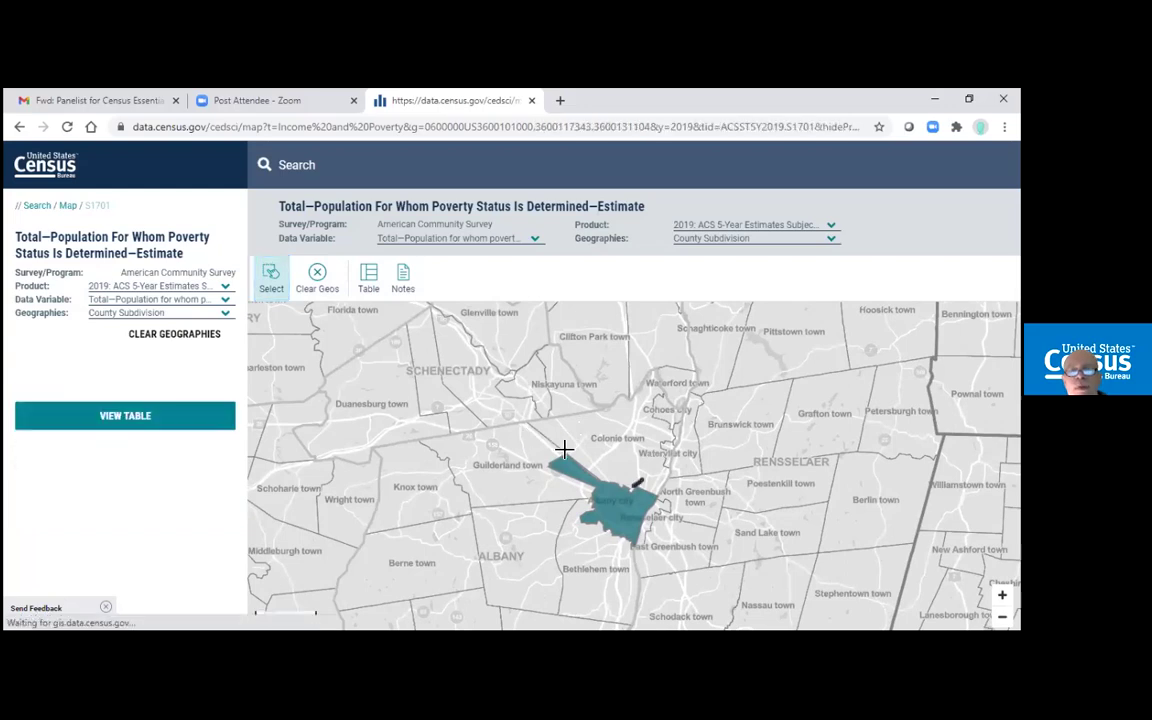
pyautogui.moveTo(540, 537); pyautogui.dragTo(566, 561)
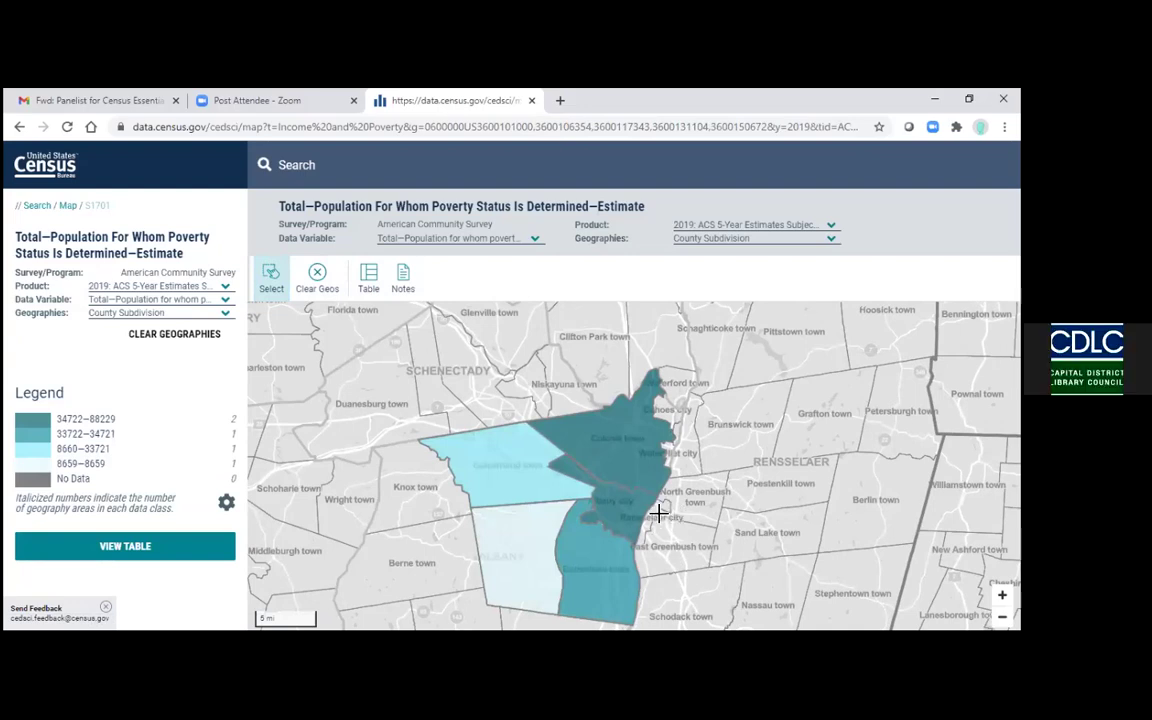
# - Add North Greenbush, Watervliet and Cohoes to the map selection, then list tables for them
pyautogui.click(699, 540)
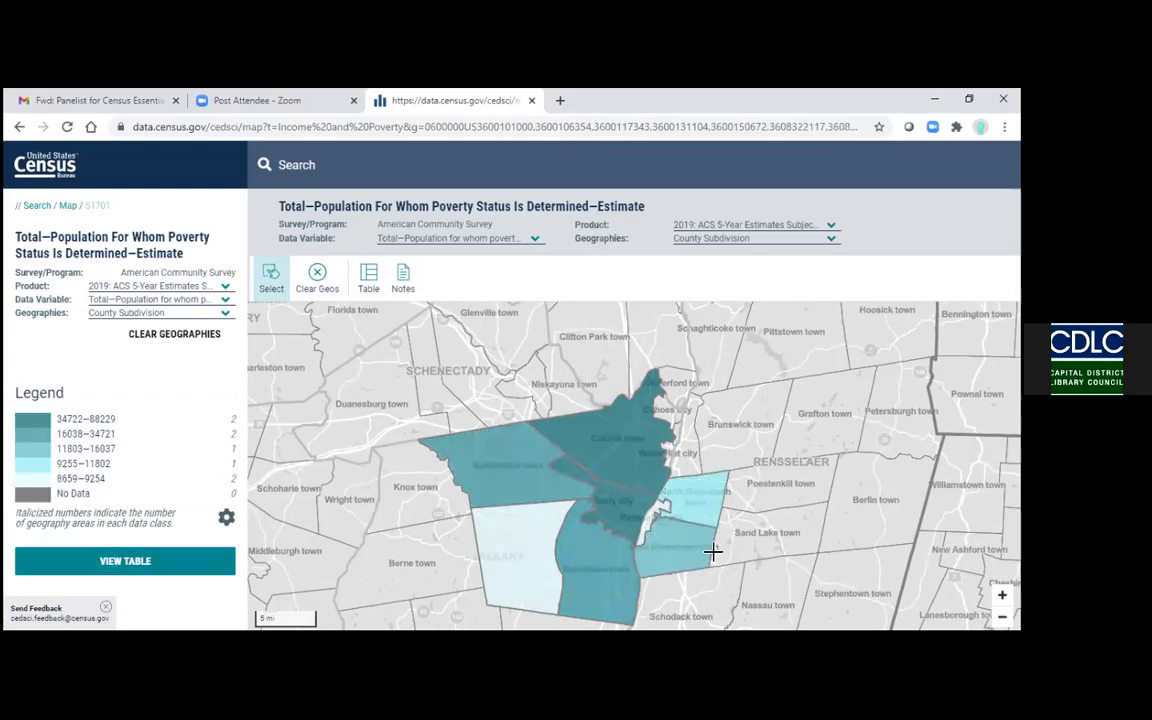
pyautogui.click(707, 458)
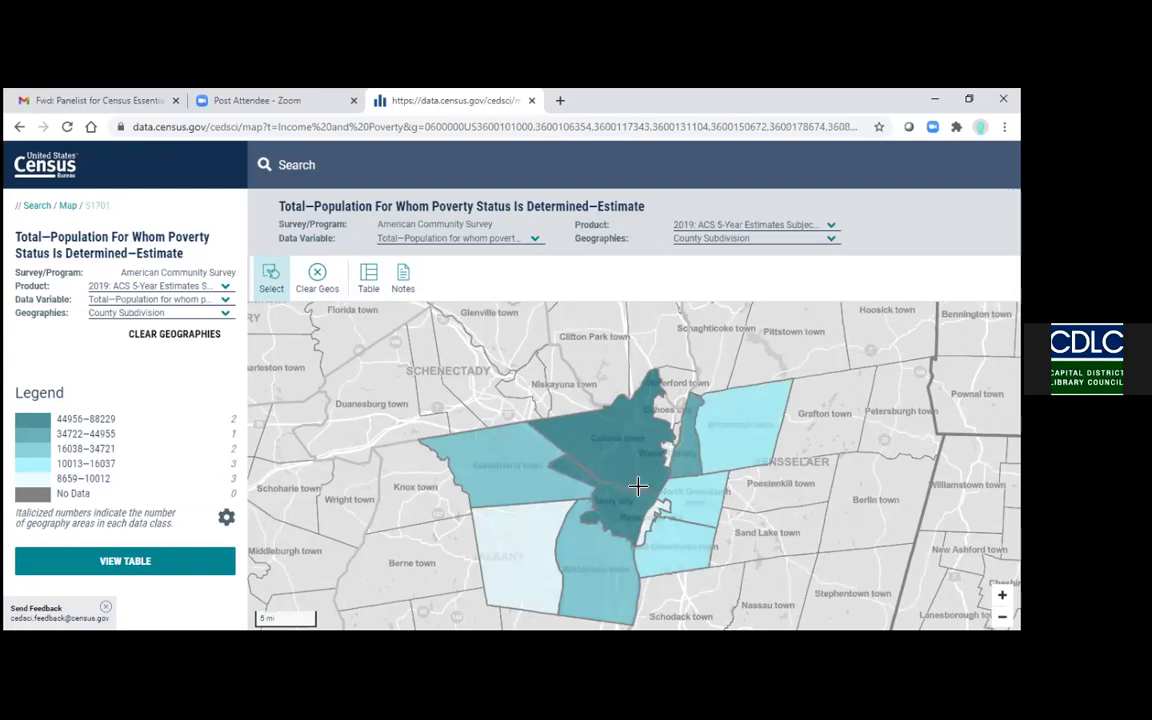
pyautogui.scroll(1, 632, 463)
pyautogui.scroll(1, 632, 463)
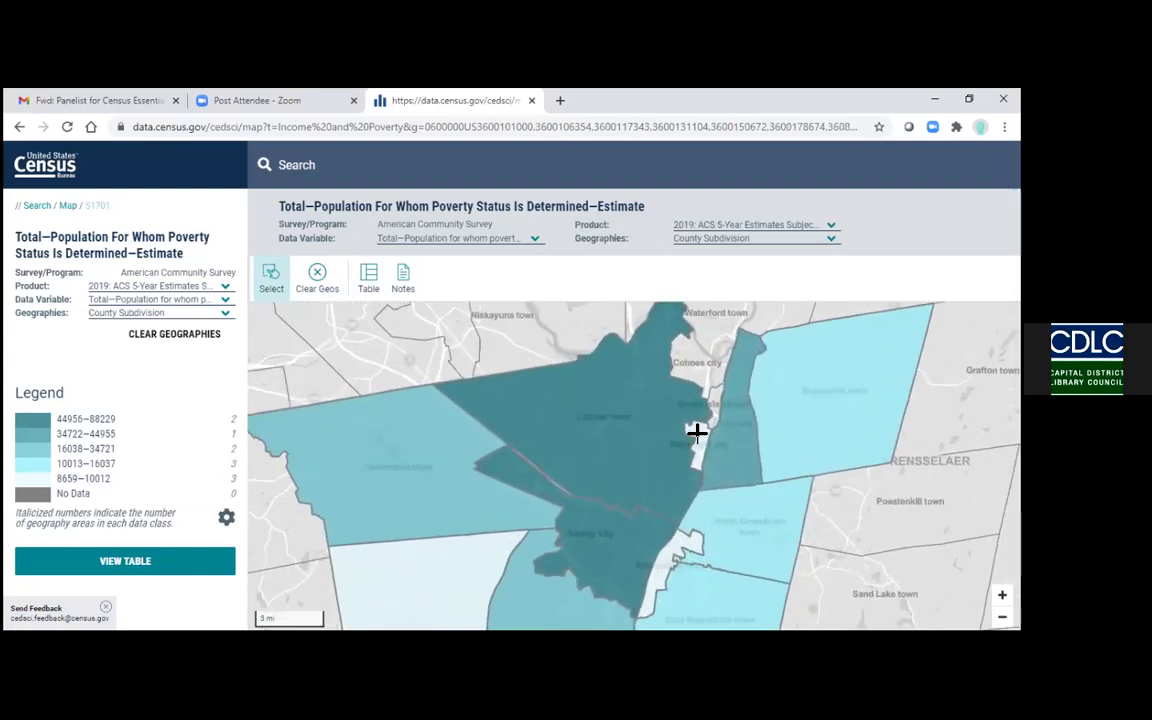
pyautogui.click(707, 372)
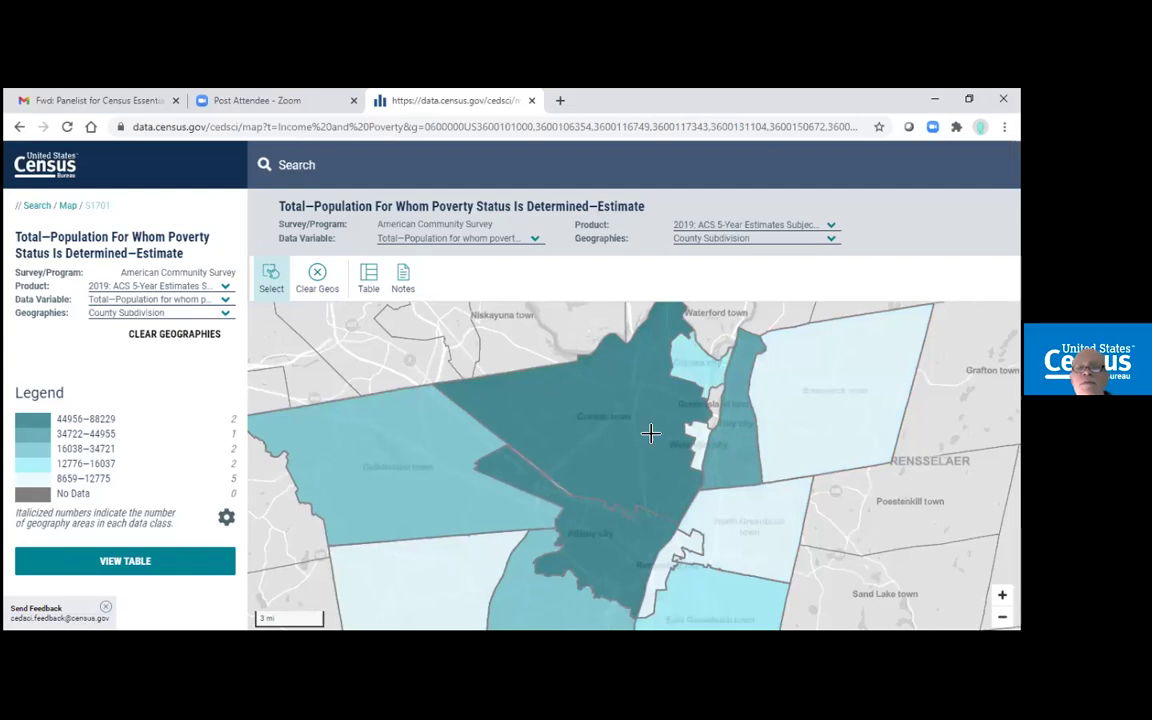
pyautogui.scroll(-2, 670, 428)
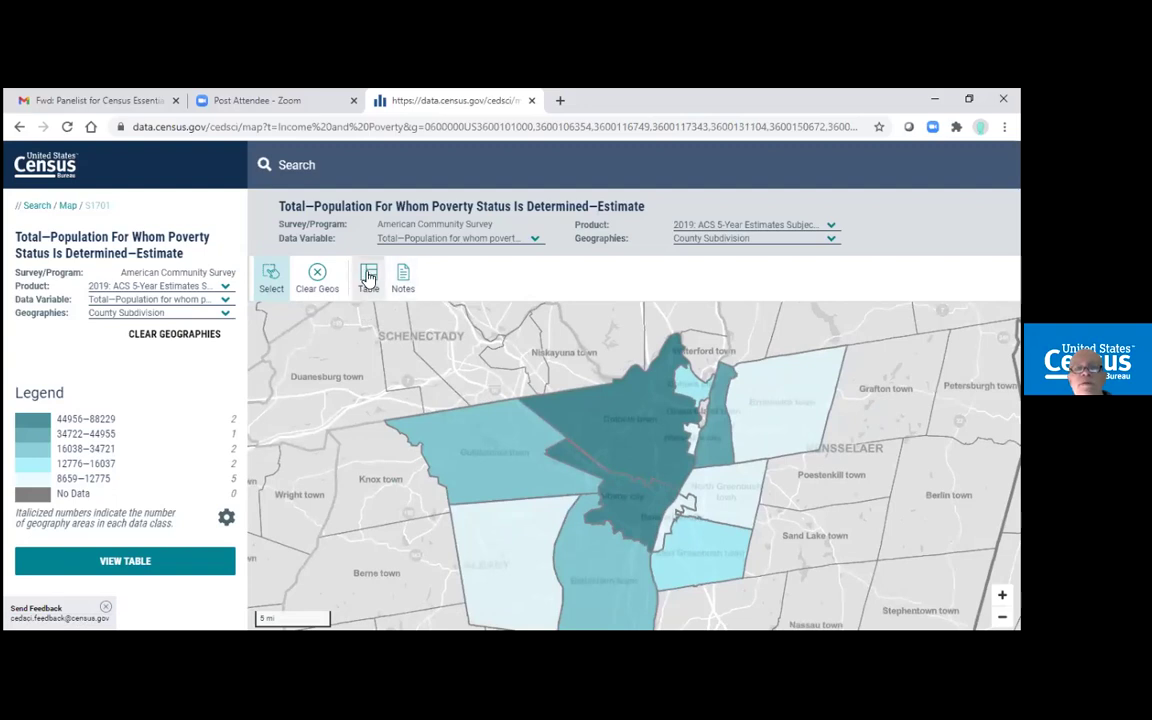
pyautogui.click(369, 277)
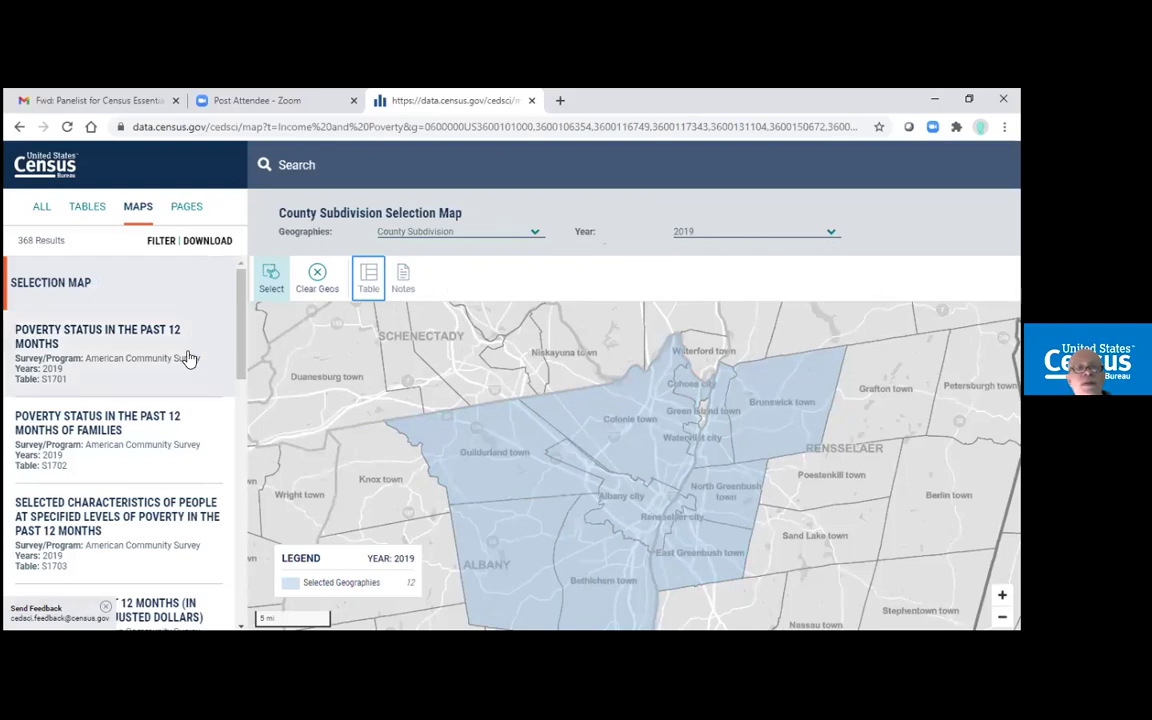
# - Open the S1701 Poverty Status table across the 12 selected places in full customize view
pyautogui.click(148, 352)
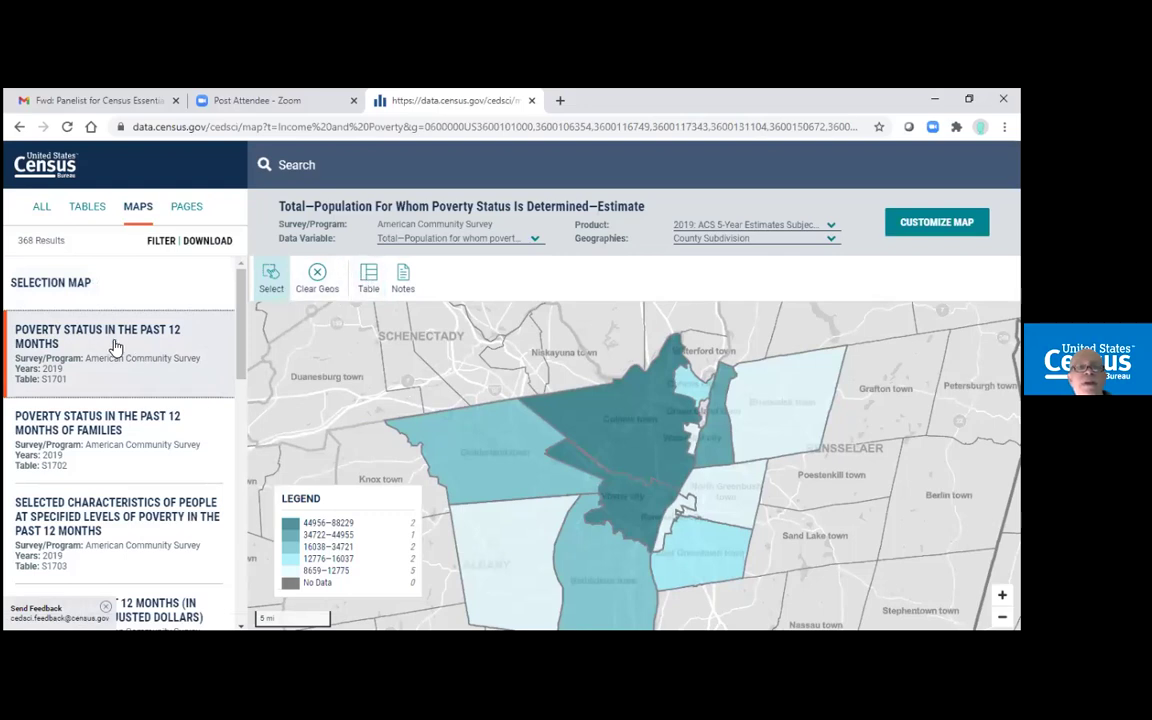
pyautogui.click(368, 280)
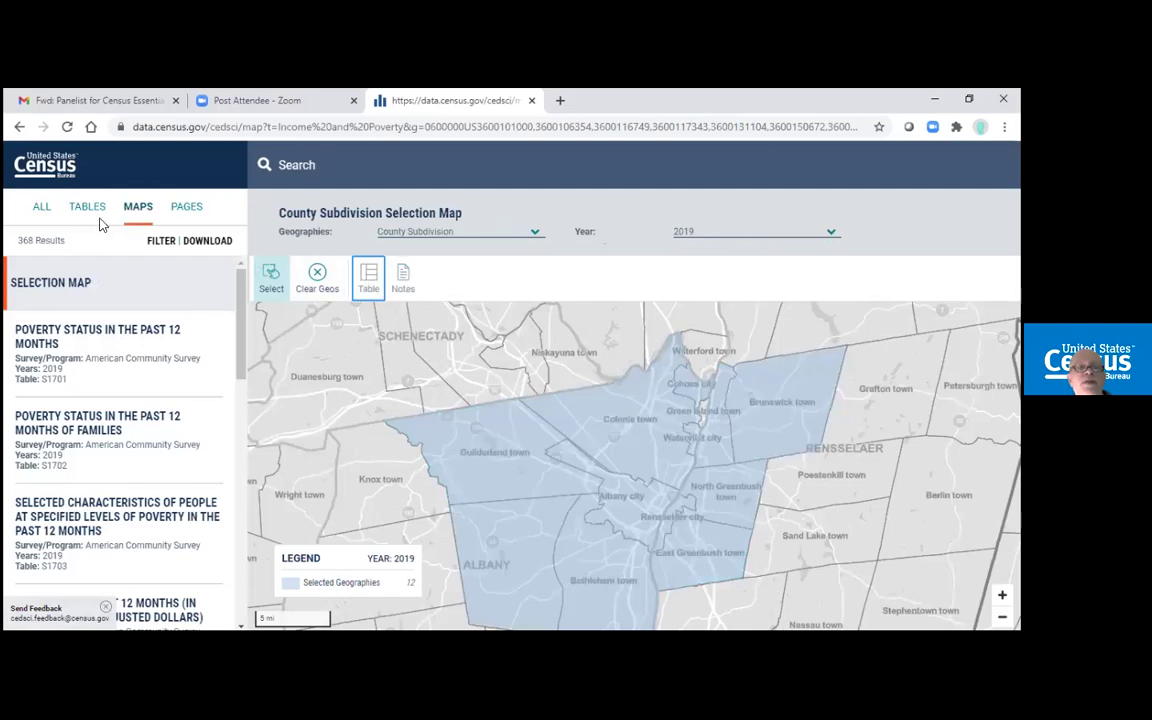
pyautogui.click(88, 207)
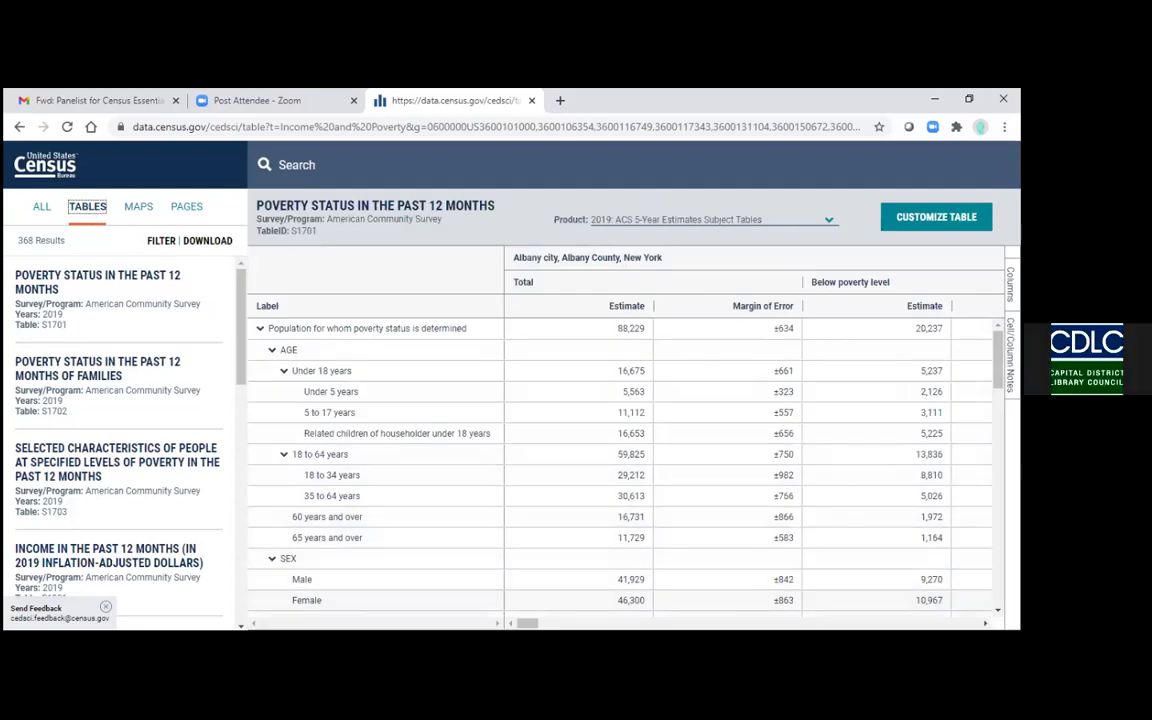
pyautogui.hscroll(10, 625, 465)
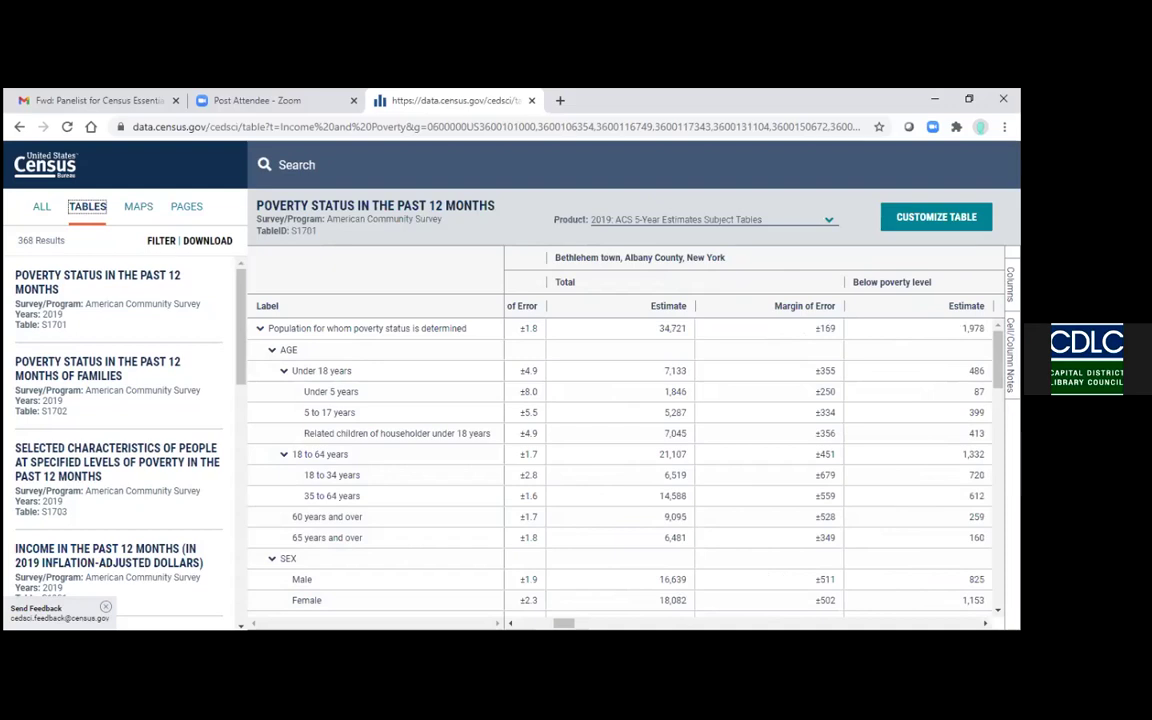
pyautogui.hscroll(5, 638, 609)
pyautogui.moveTo(590, 625); pyautogui.dragTo(526, 625)
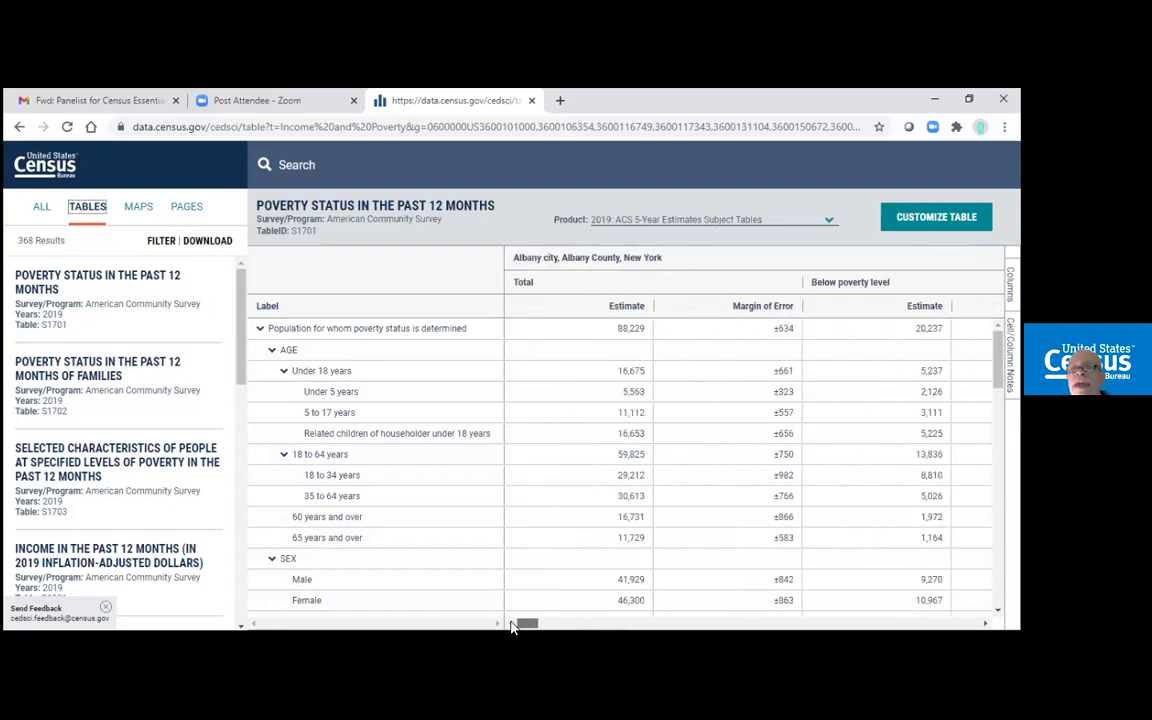
pyautogui.click(892, 220)
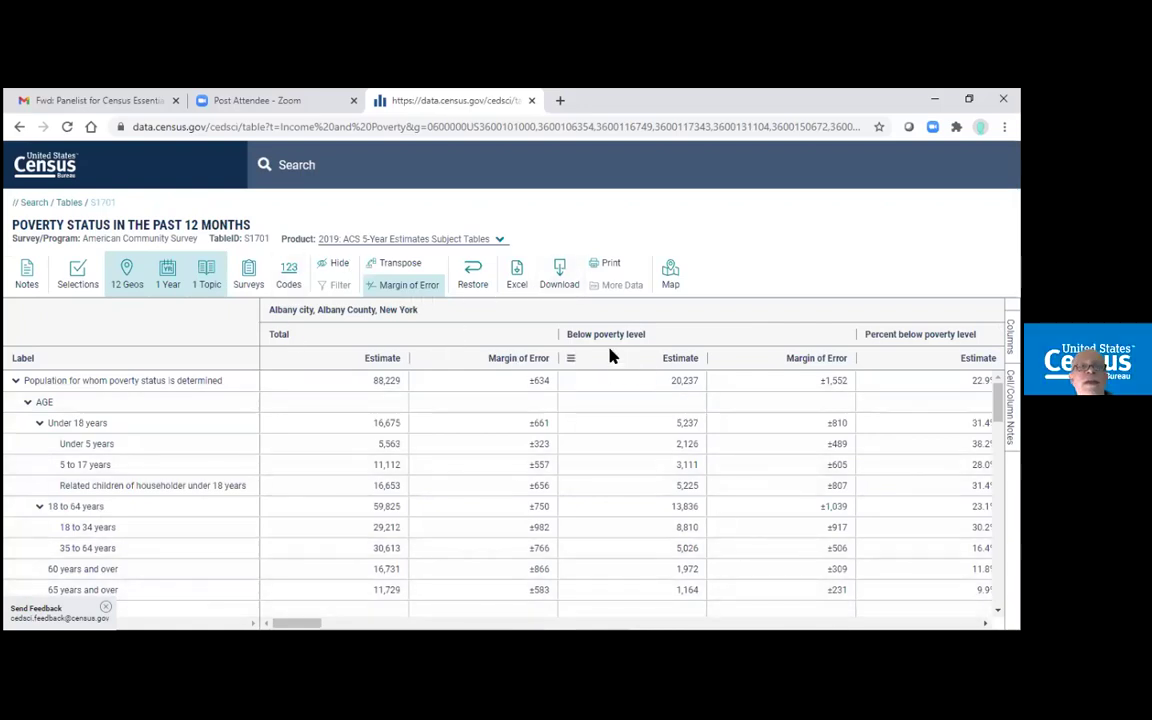
pyautogui.click(302, 127)
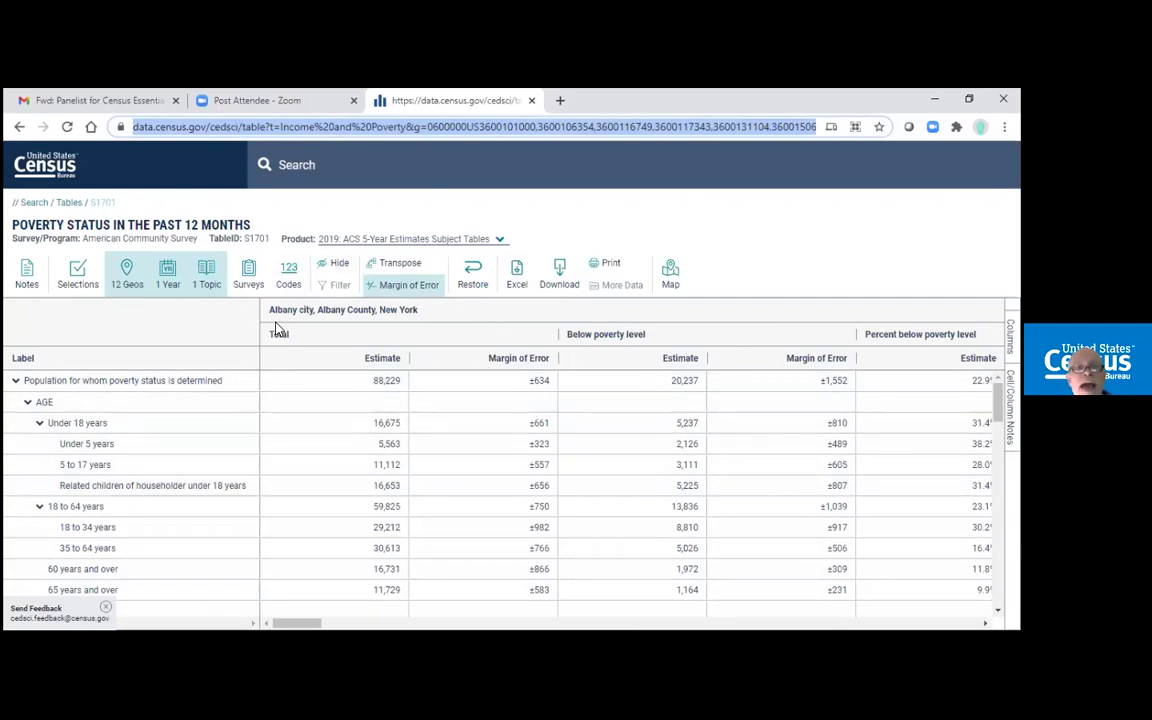
pyautogui.click(69, 202)
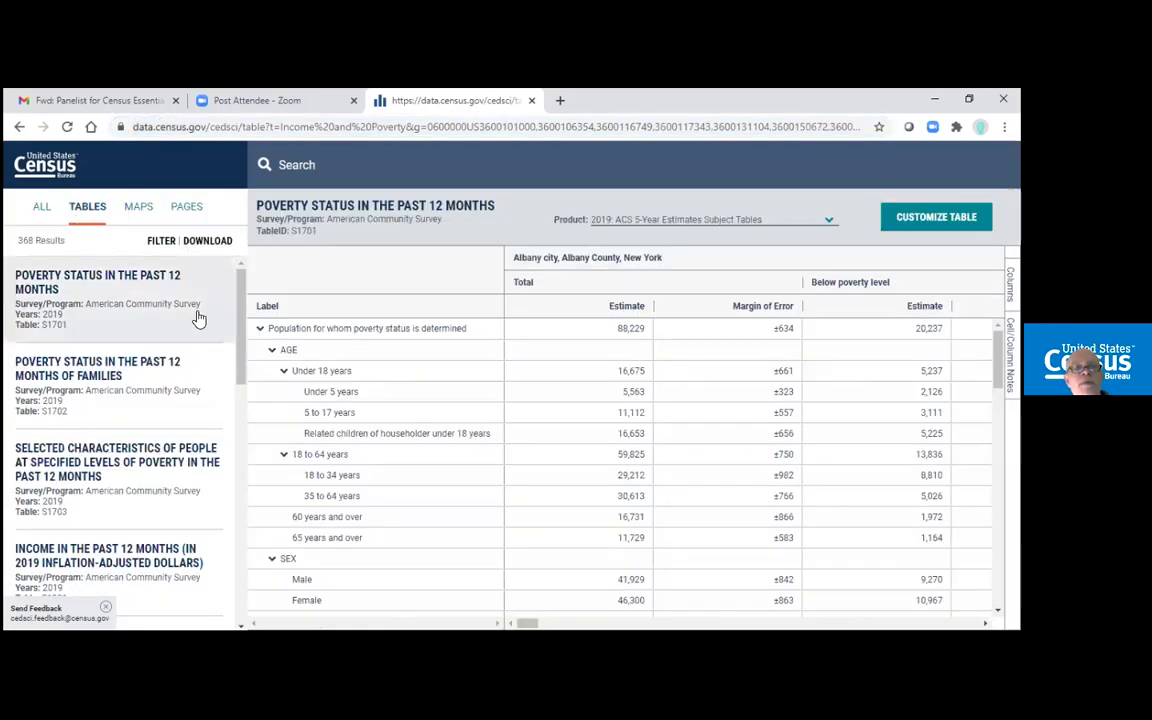
# - Swap the Income and Poverty topic filter for Health > Disability, narrowing results to 53 tables
pyautogui.click(161, 244)
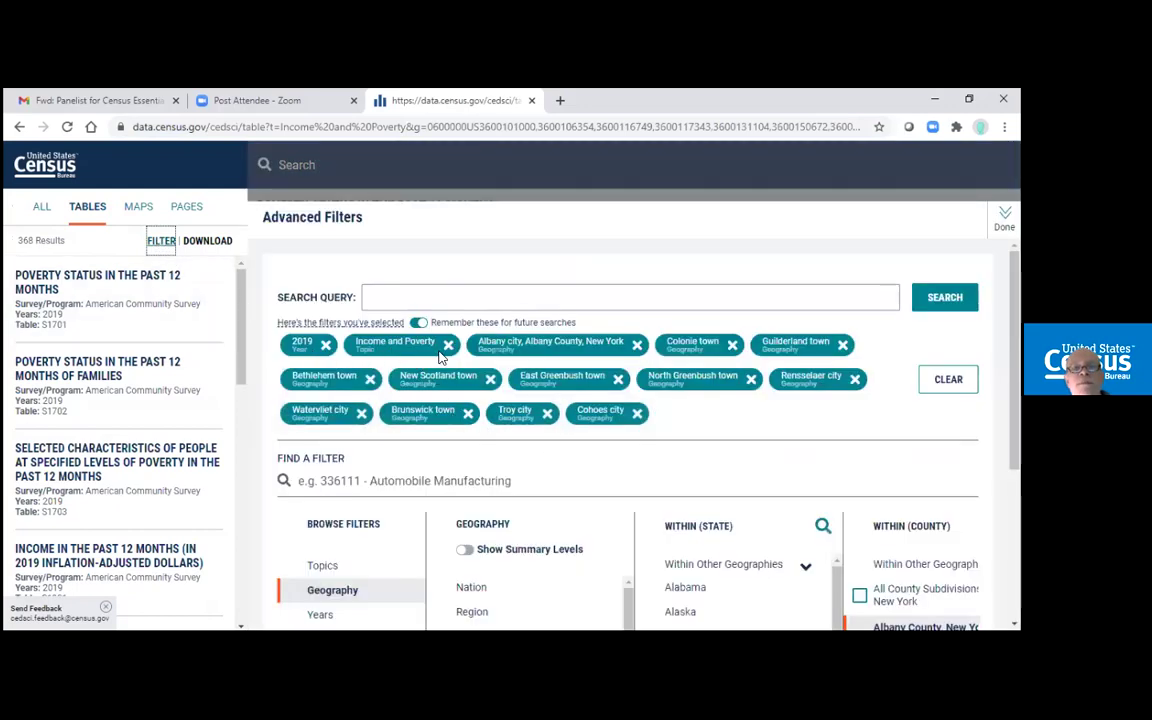
pyautogui.click(449, 346)
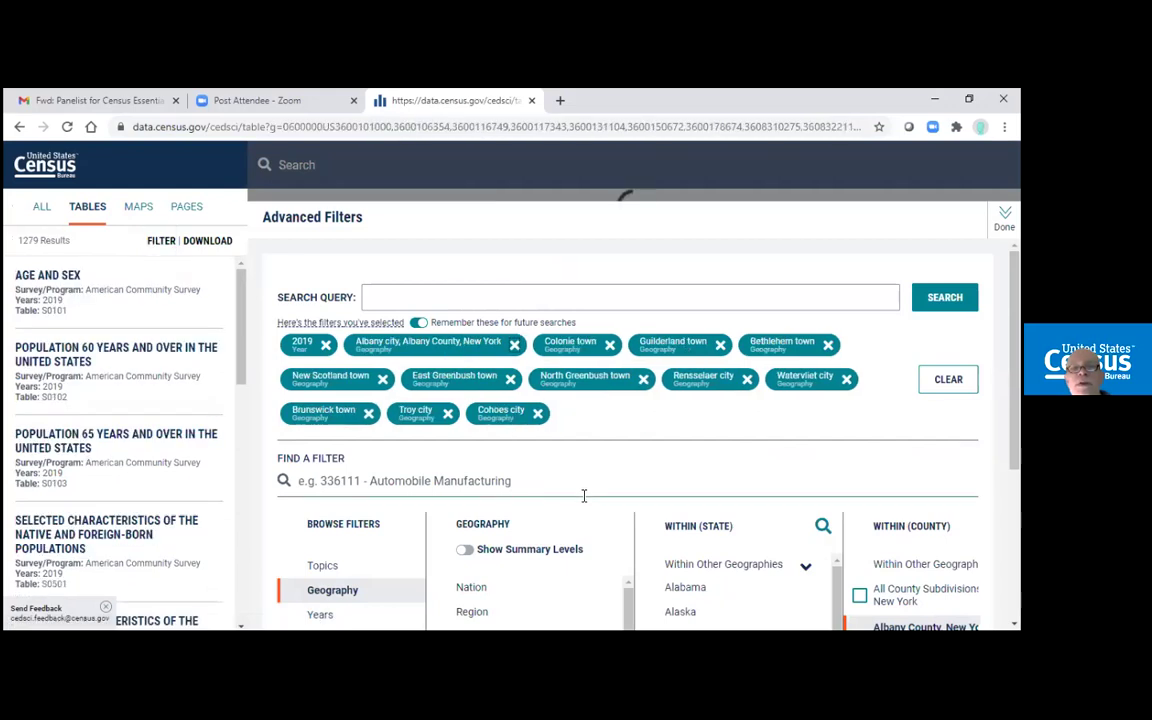
pyautogui.scroll(-3, 584, 495)
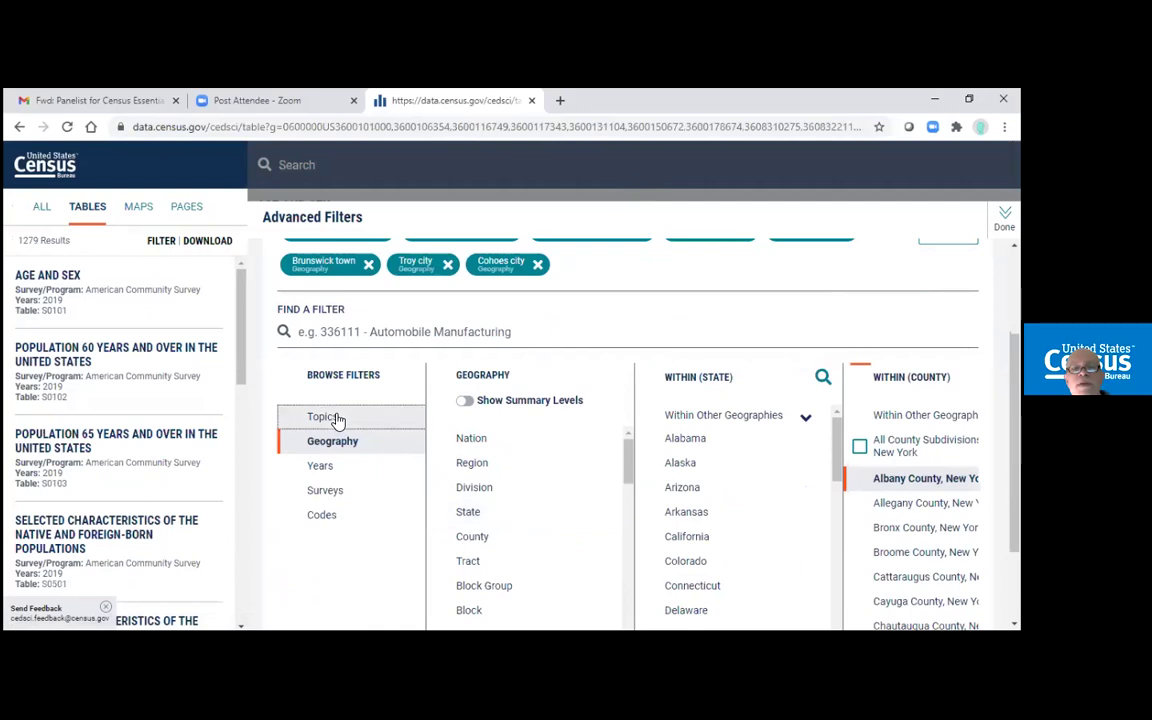
pyautogui.click(338, 420)
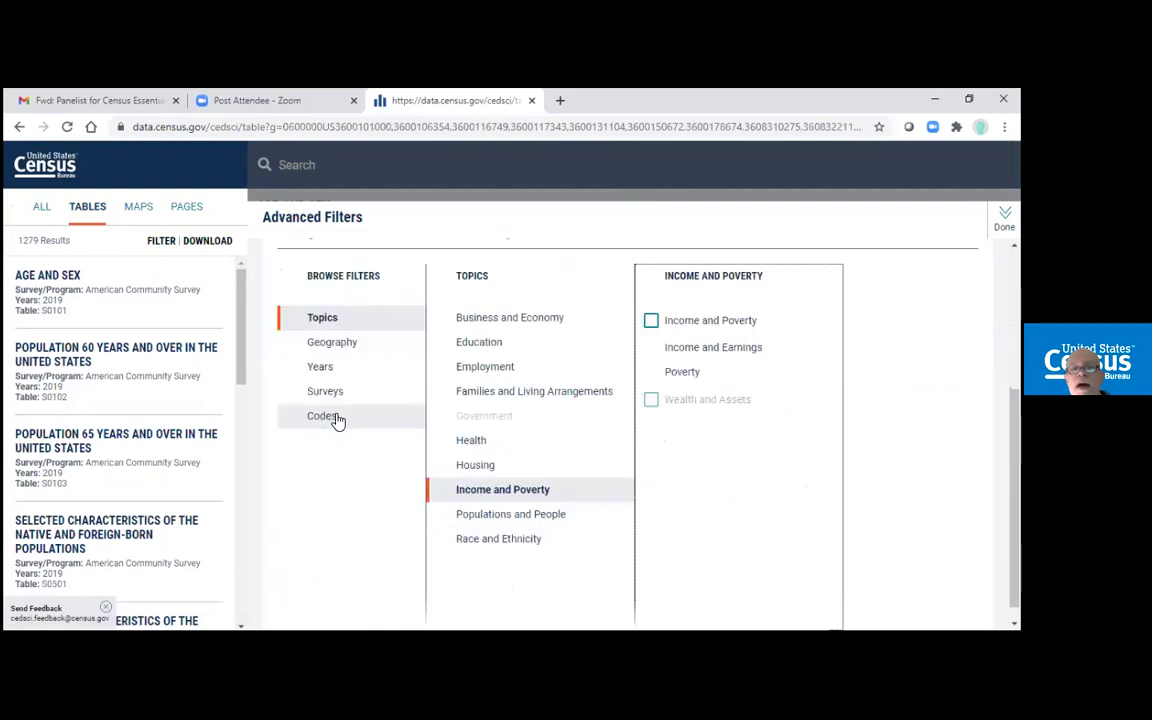
pyautogui.click(476, 441)
pyautogui.click(683, 383)
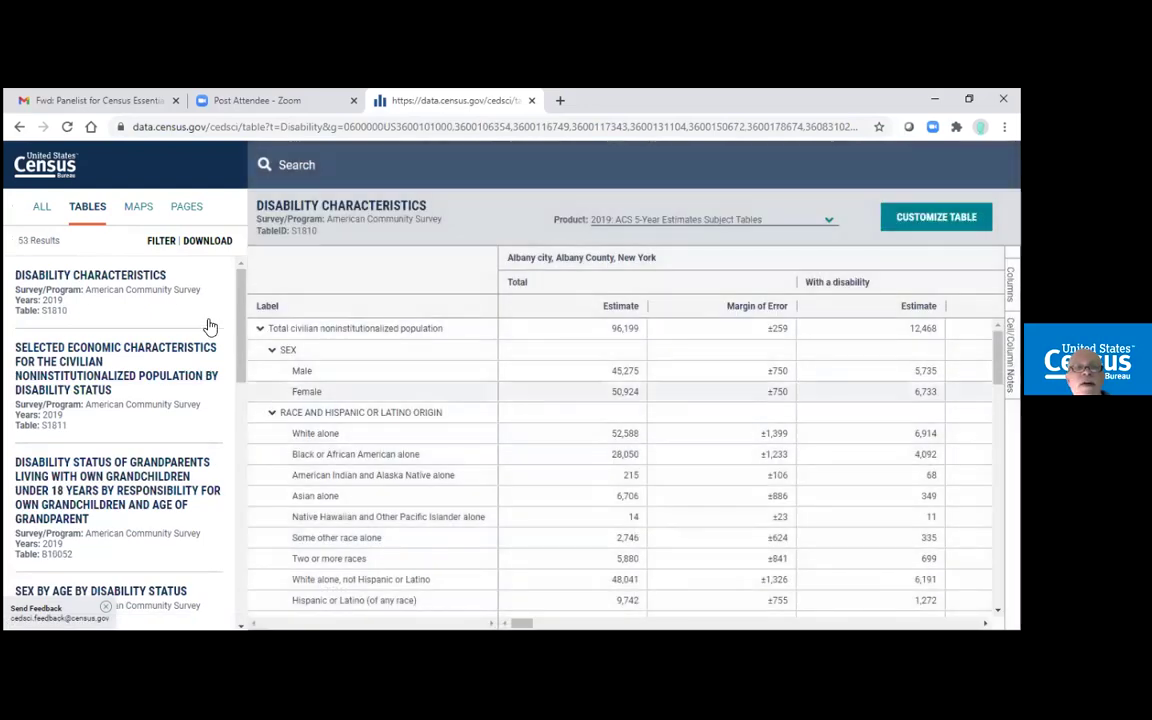
# - Review the S1810 Disability Characteristics table for Albany city, then select the current web address
pyautogui.scroll(-3, 148, 390)
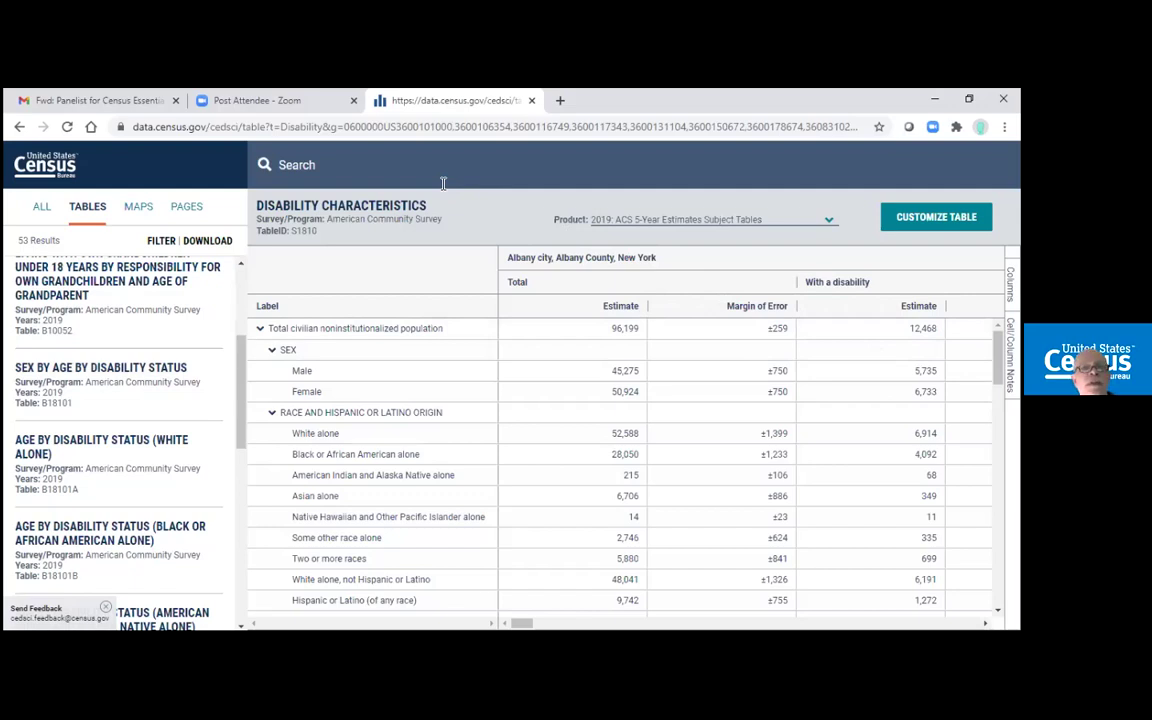
pyautogui.click(306, 125)
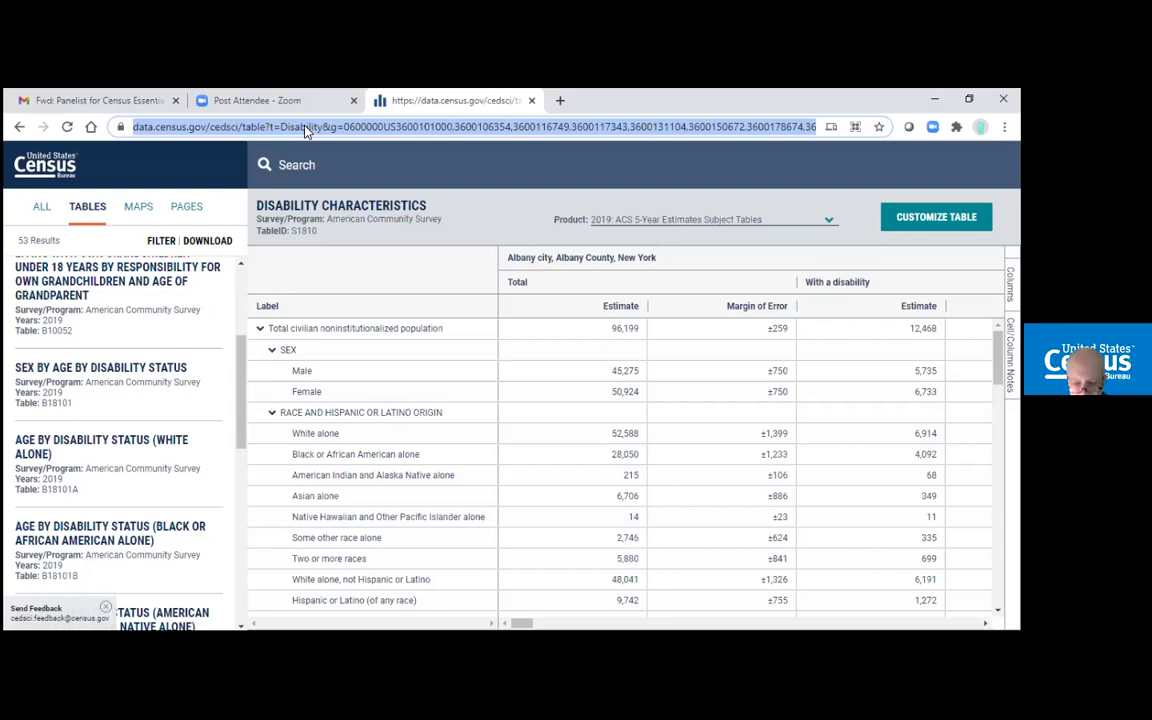
pyautogui.write('www.c')
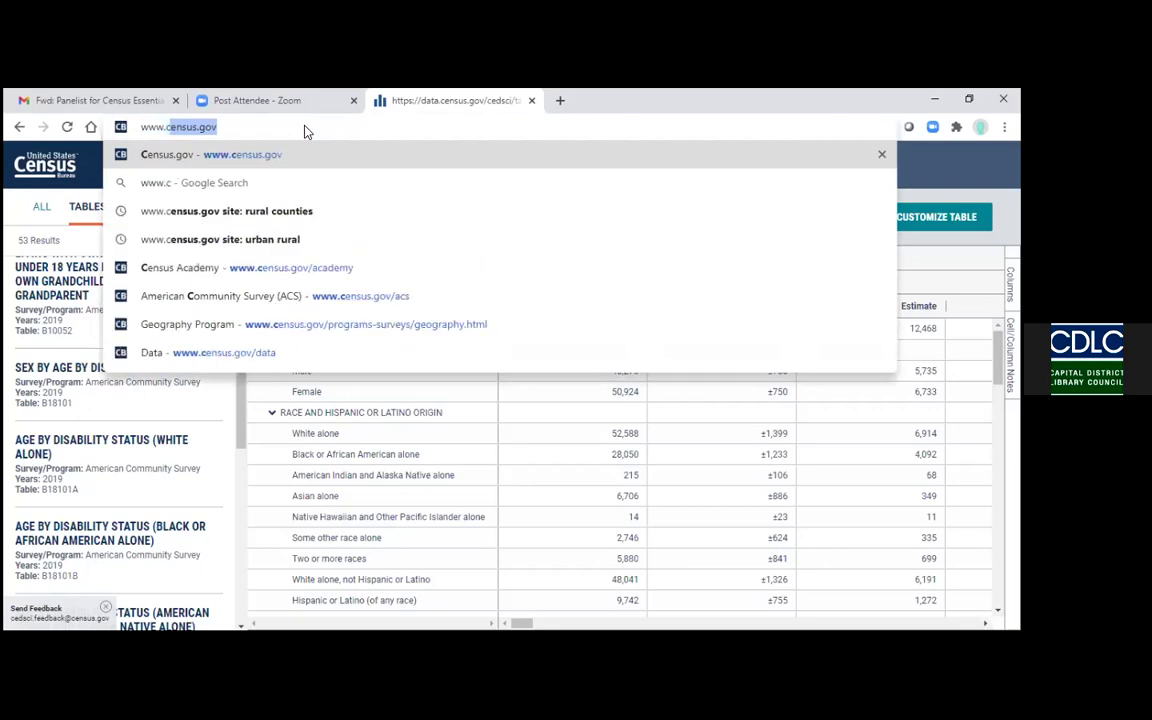
pyautogui.press('Return')
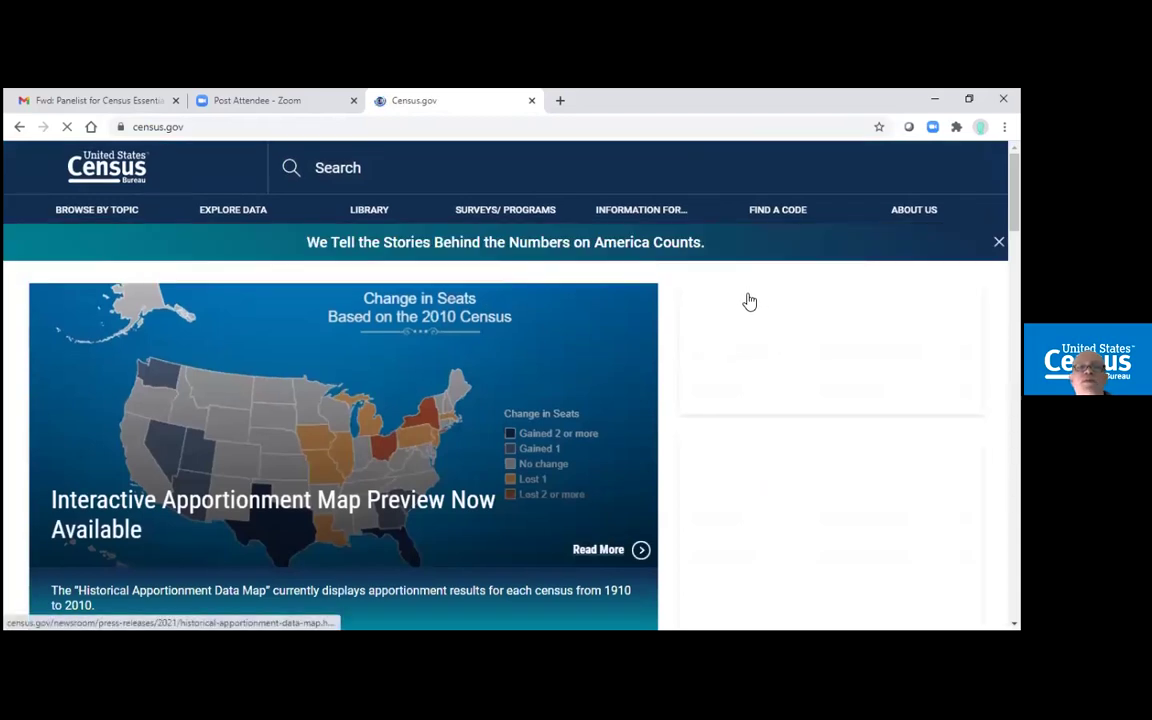
pyautogui.click(233, 210)
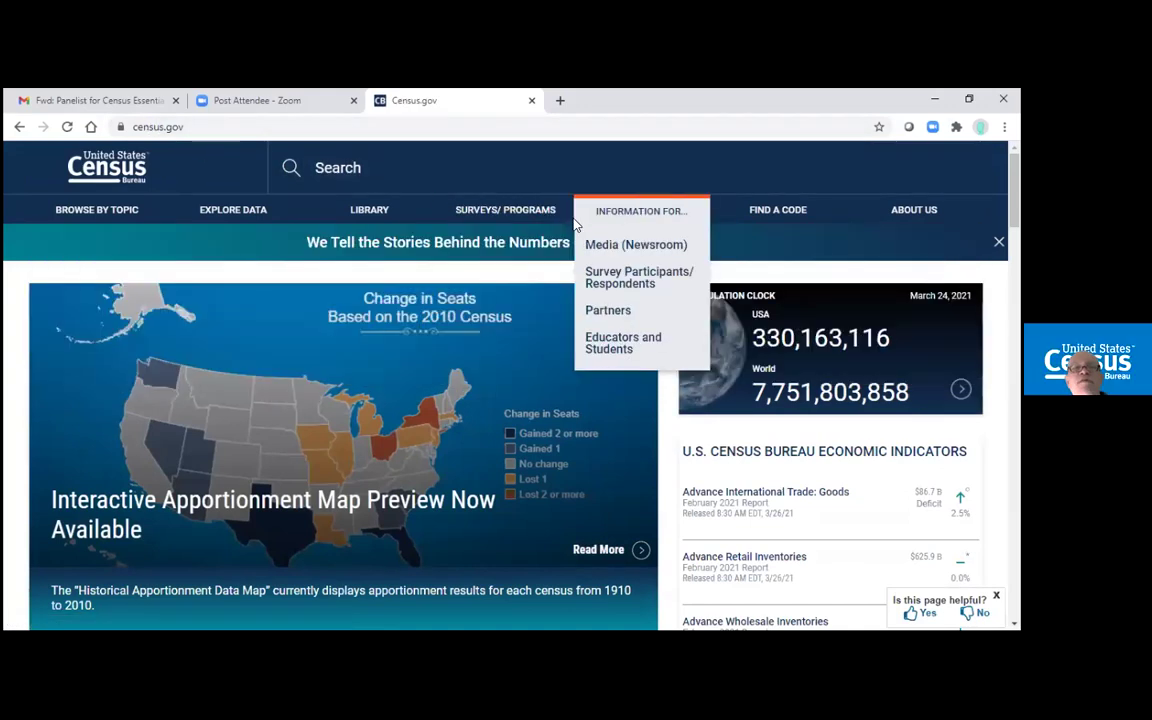
pyautogui.moveTo(237, 222)
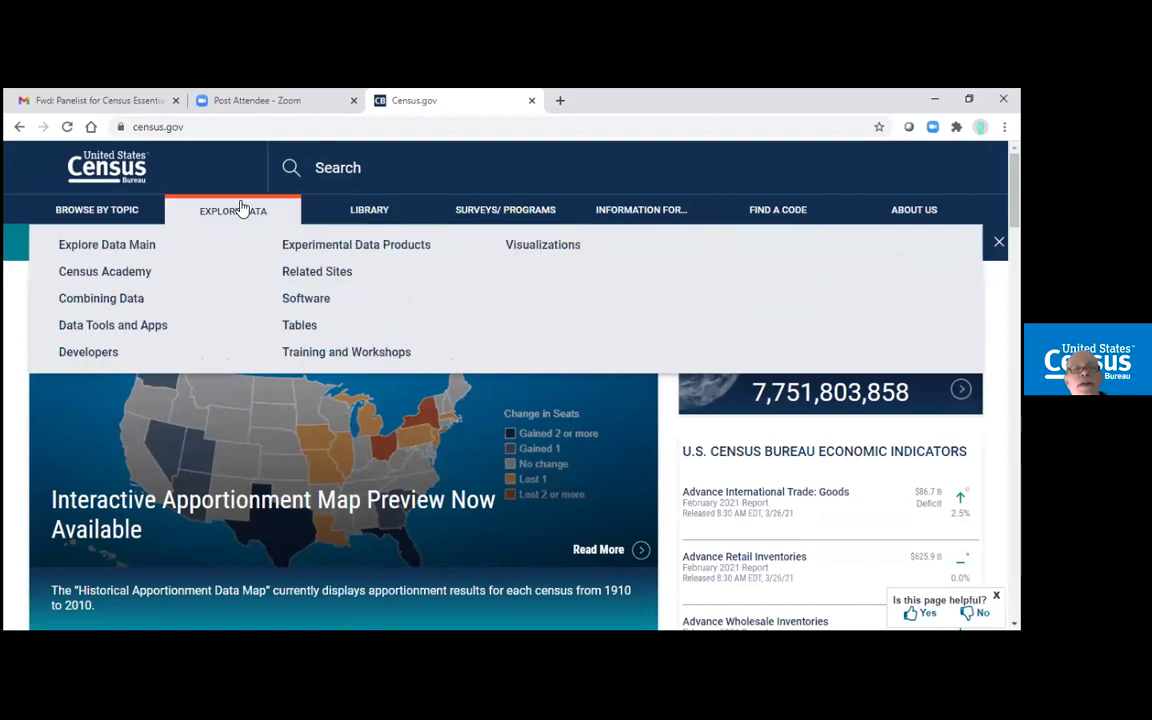
pyautogui.click(128, 279)
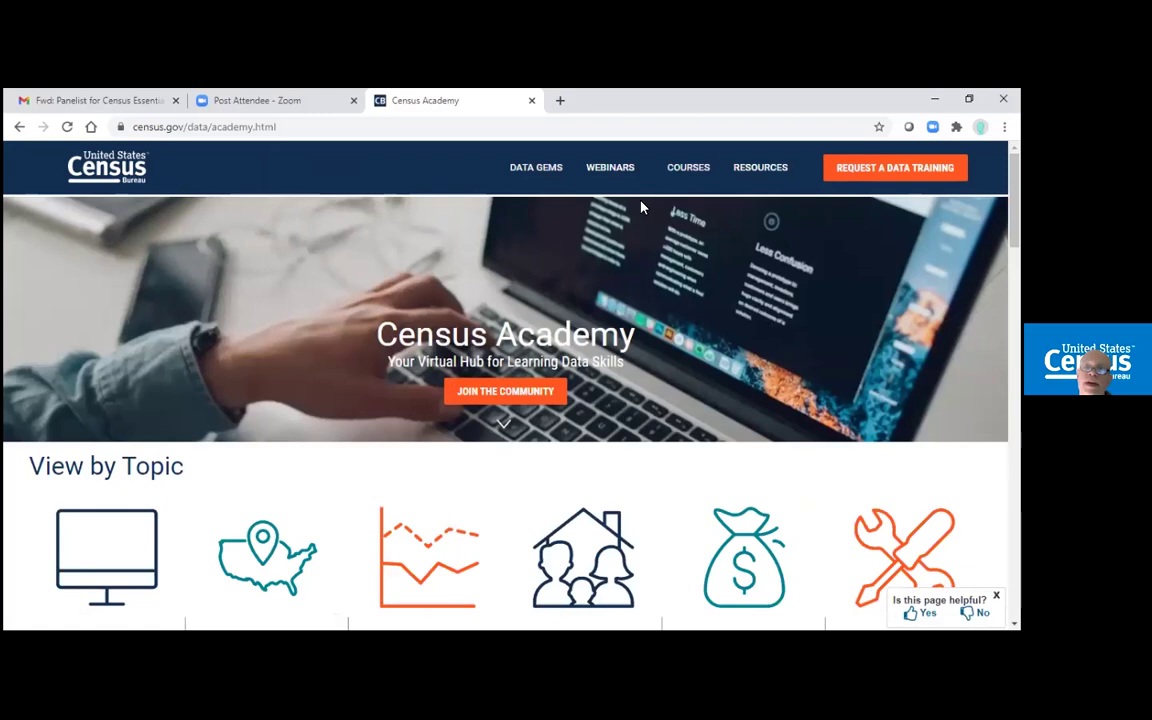
# - Browse Census Academy's Data Gems video tutorials, then return to the Census Bureau home page via the logo
pyautogui.click(540, 171)
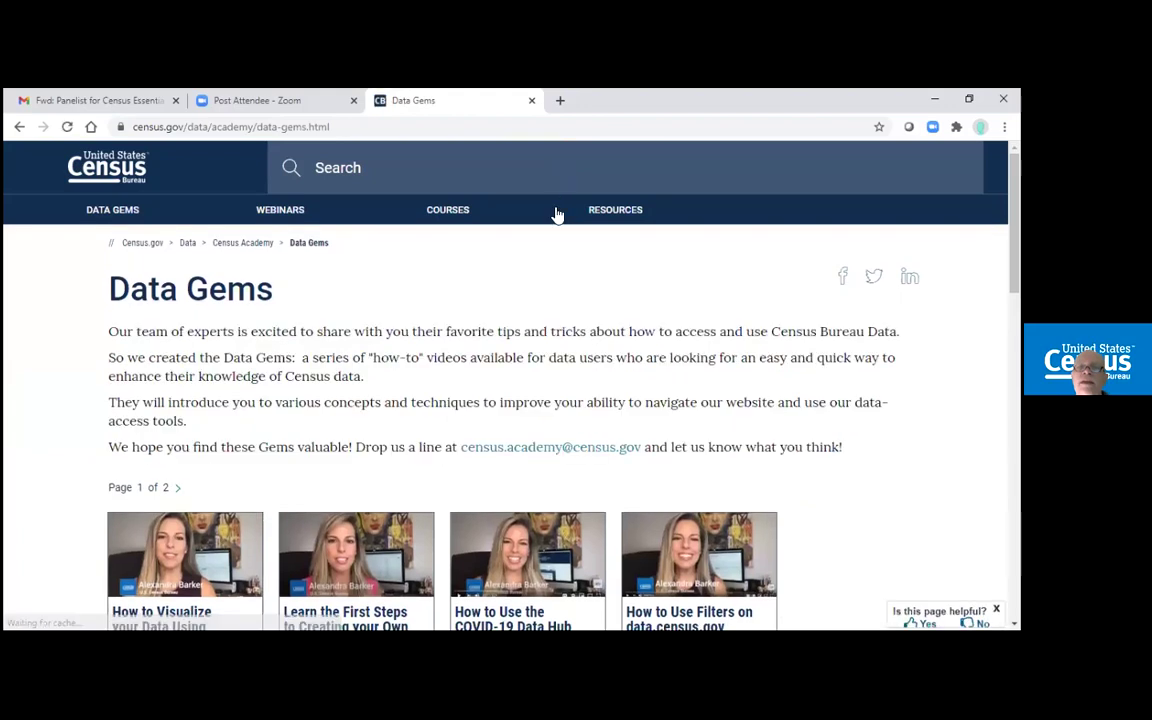
pyautogui.moveTo(553, 213)
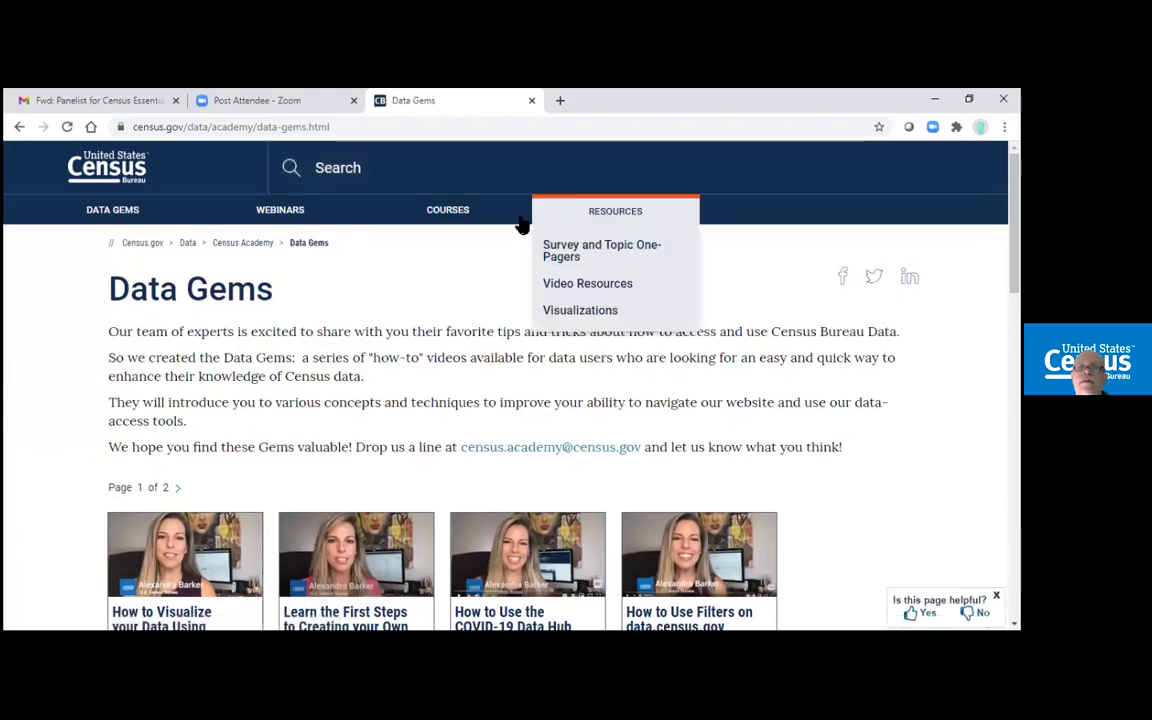
pyautogui.moveTo(291, 214)
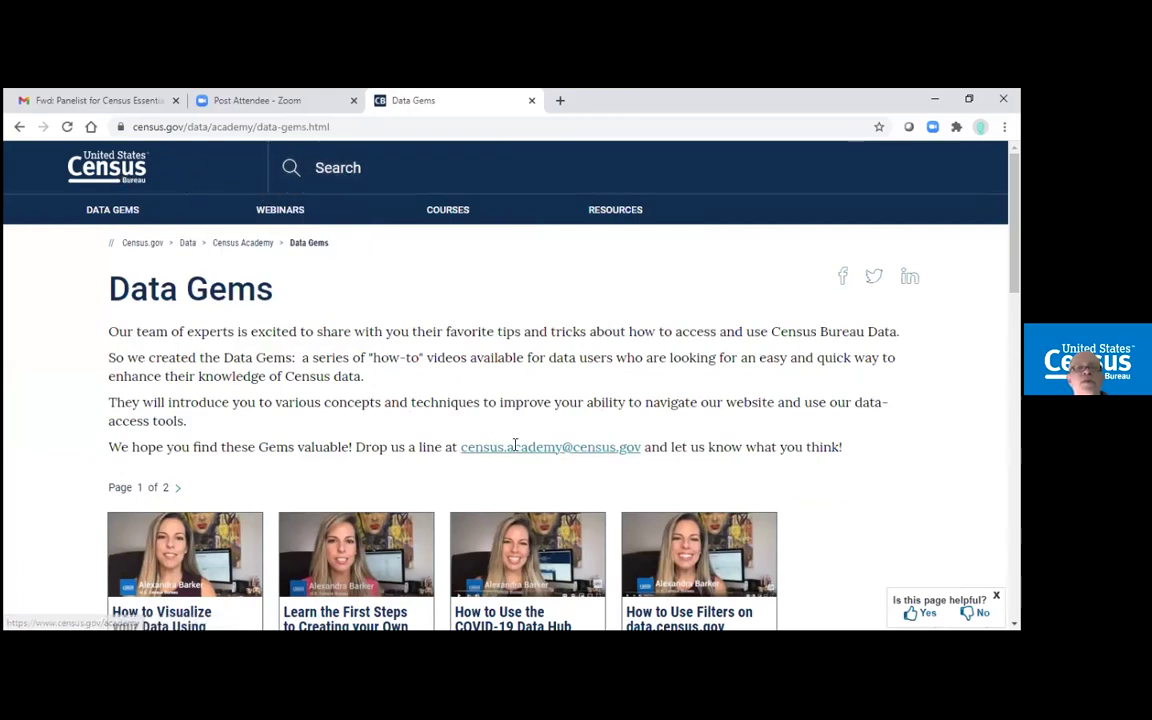
pyautogui.scroll(-9, 515, 444)
pyautogui.scroll(9, 510, 452)
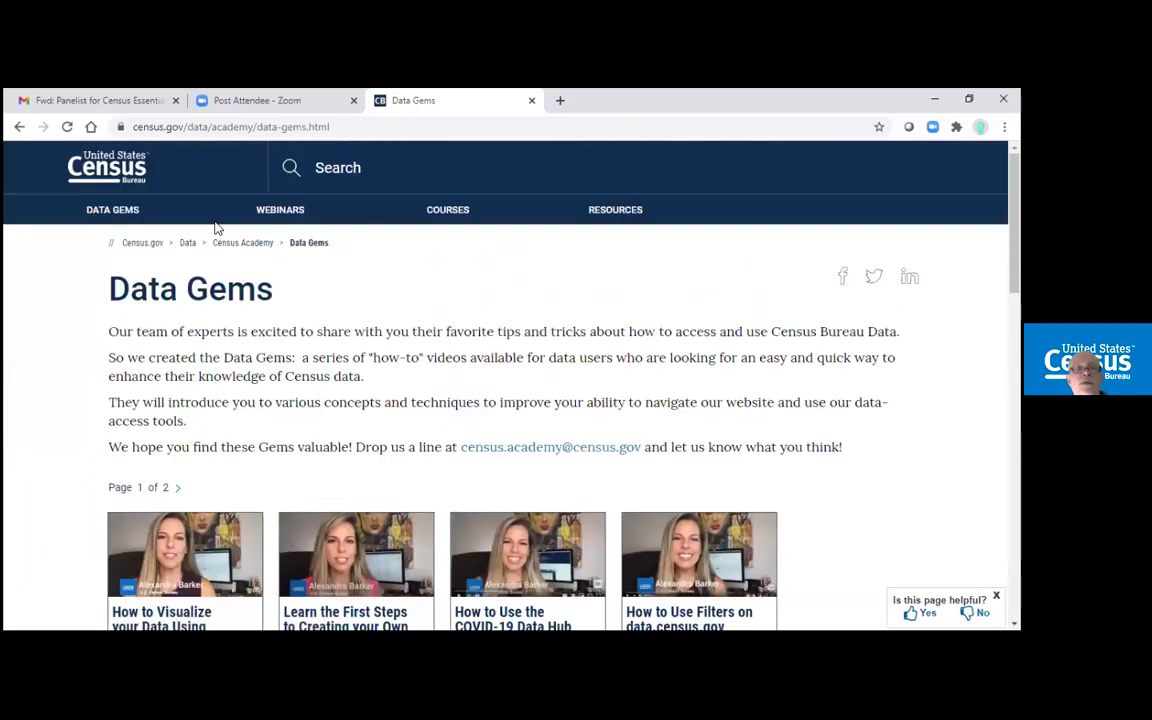
pyautogui.click(90, 165)
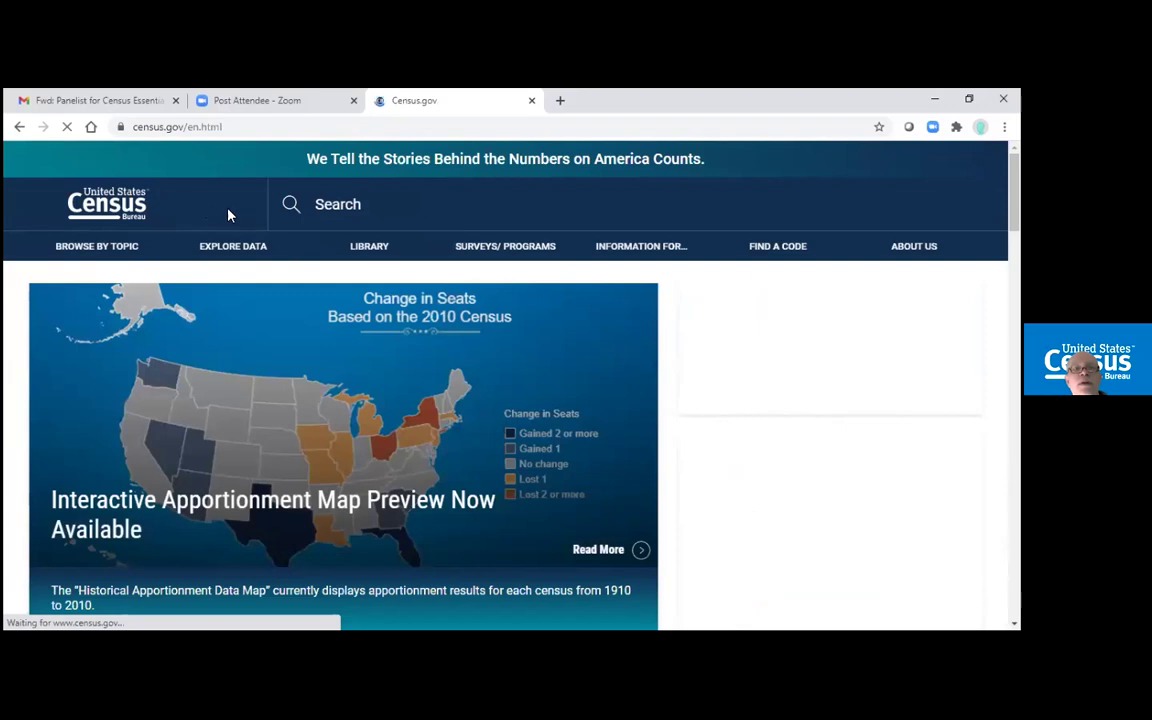
# - Open the American Community Survey (ACS) Data page from Surveys/Programs and scroll to Data Tables and Tools
pyautogui.moveTo(349, 228)
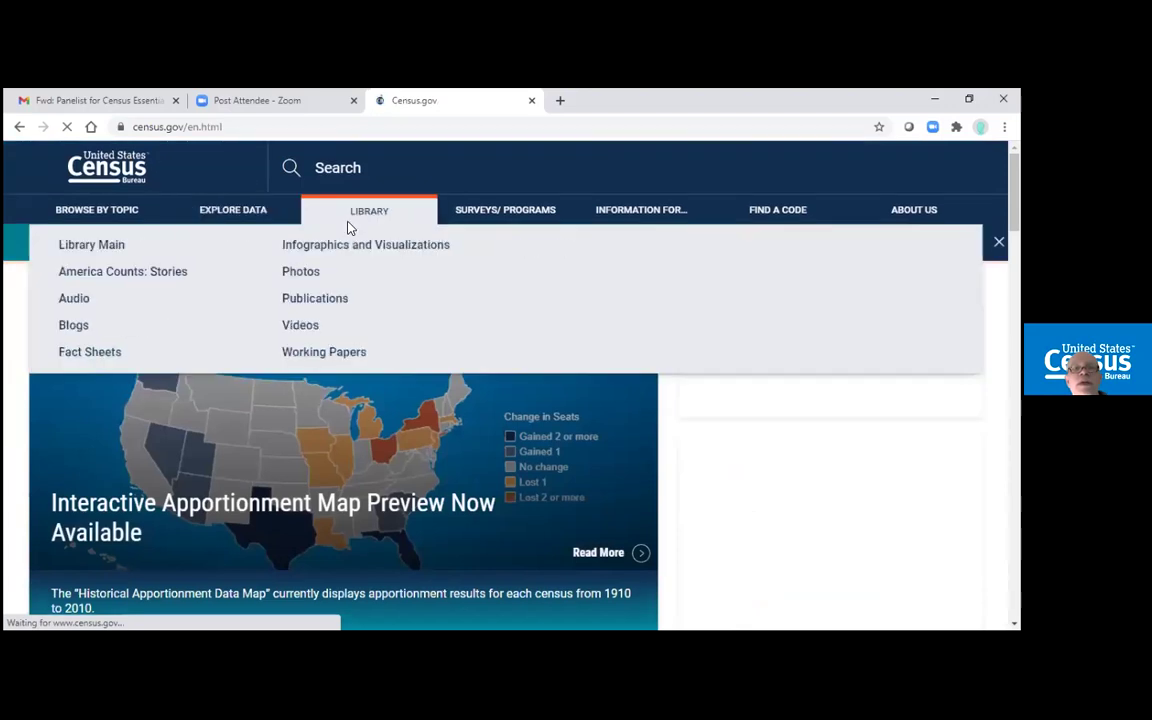
pyautogui.moveTo(500, 213)
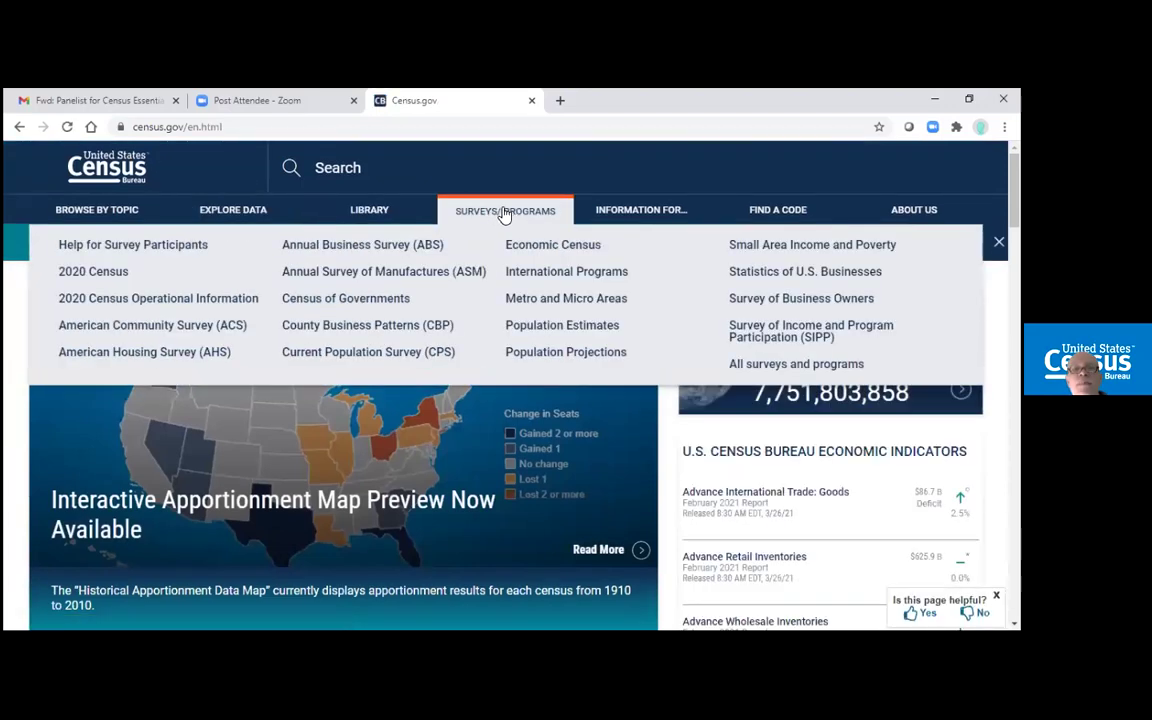
pyautogui.click(157, 330)
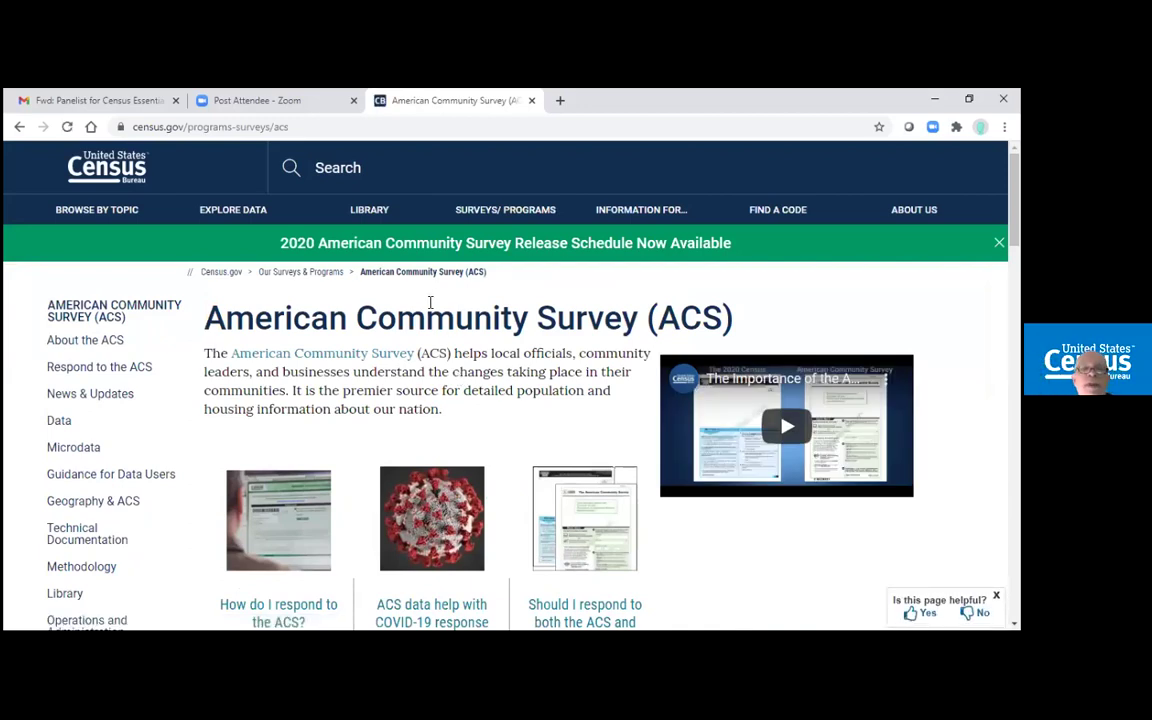
pyautogui.scroll(-1, 435, 318)
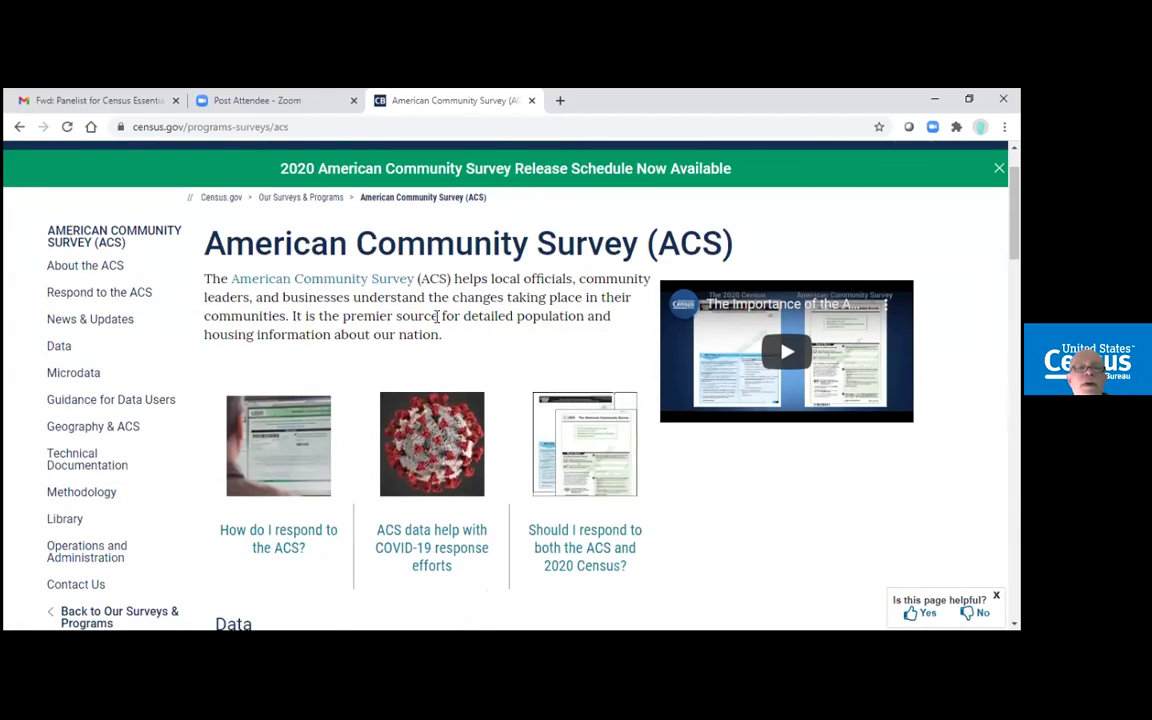
pyautogui.click(57, 350)
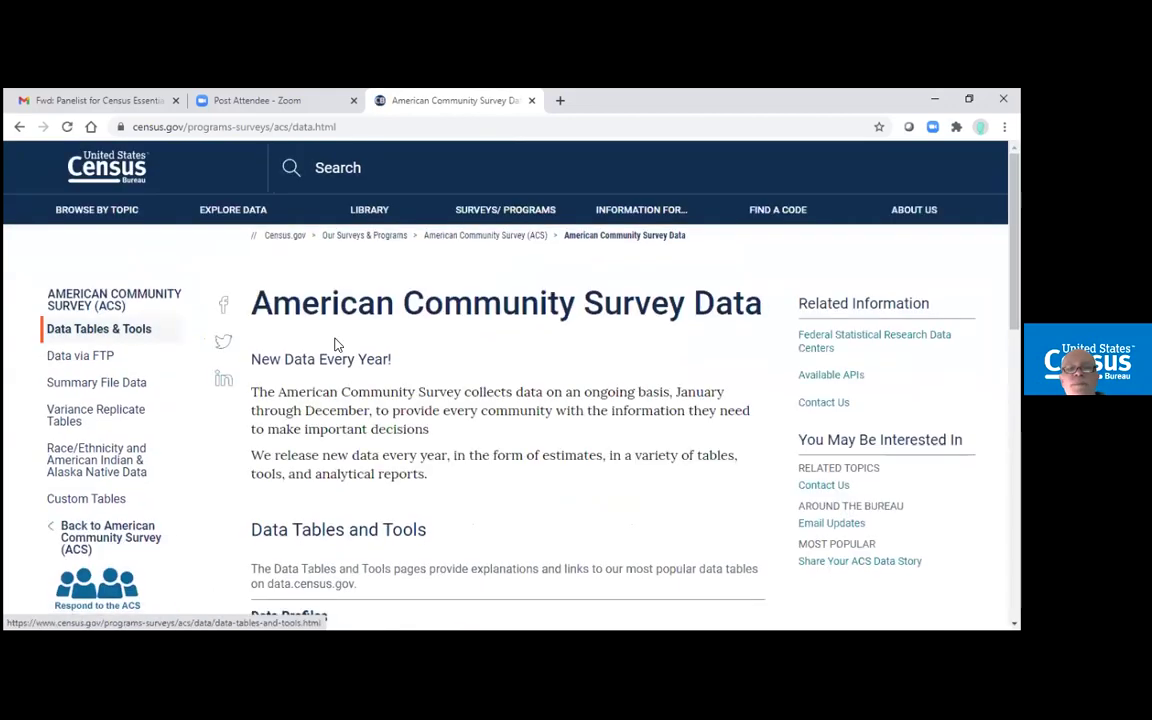
pyautogui.scroll(-3, 446, 378)
pyautogui.scroll(-1, 446, 378)
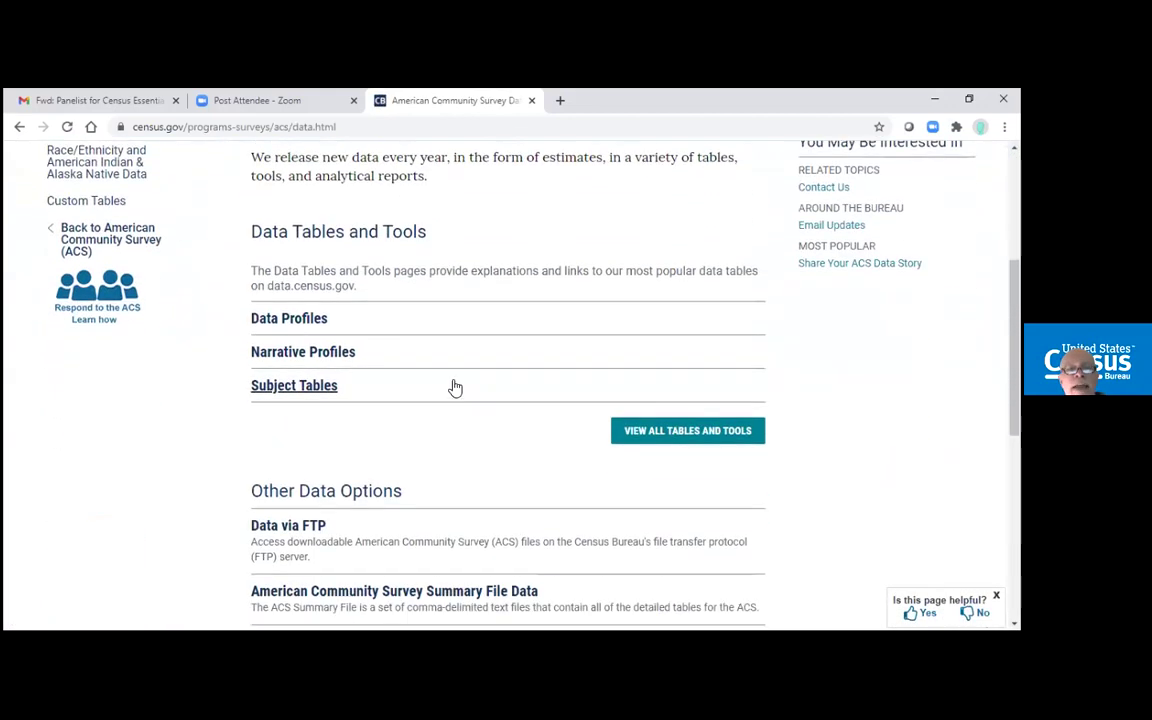
# - Open ACS Data Profiles and look through its 2015–2019 5-Year geography options
pyautogui.click(306, 327)
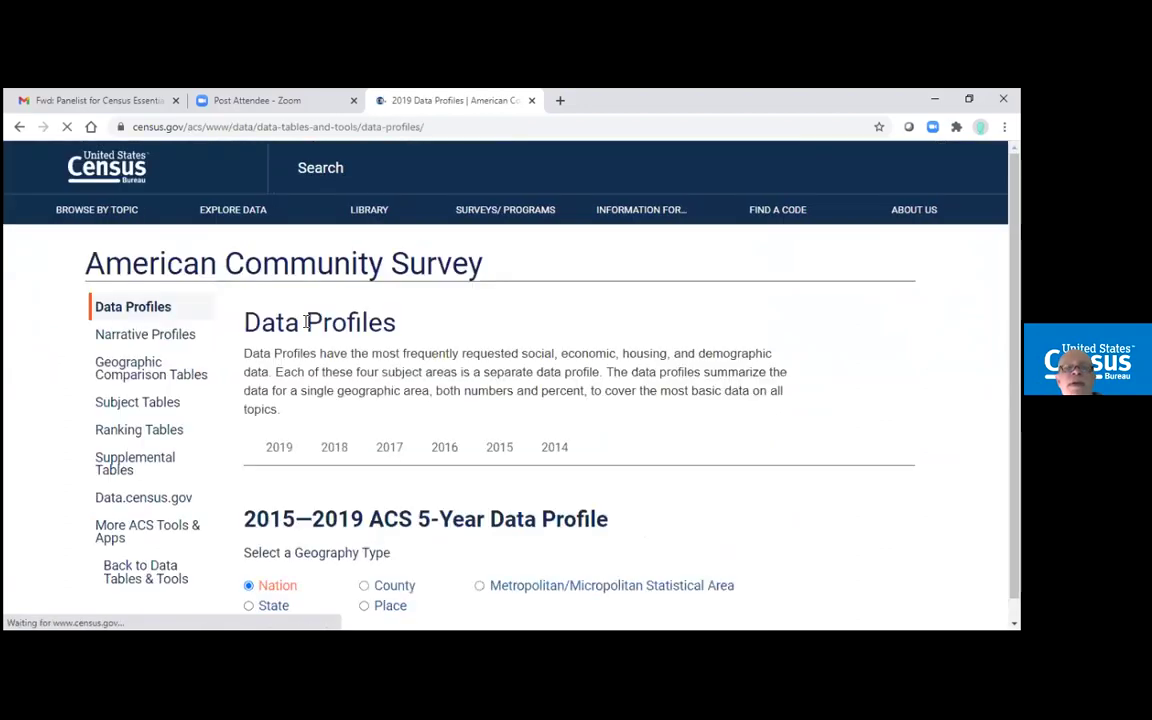
pyautogui.scroll(-3, 533, 409)
pyautogui.scroll(-1, 533, 409)
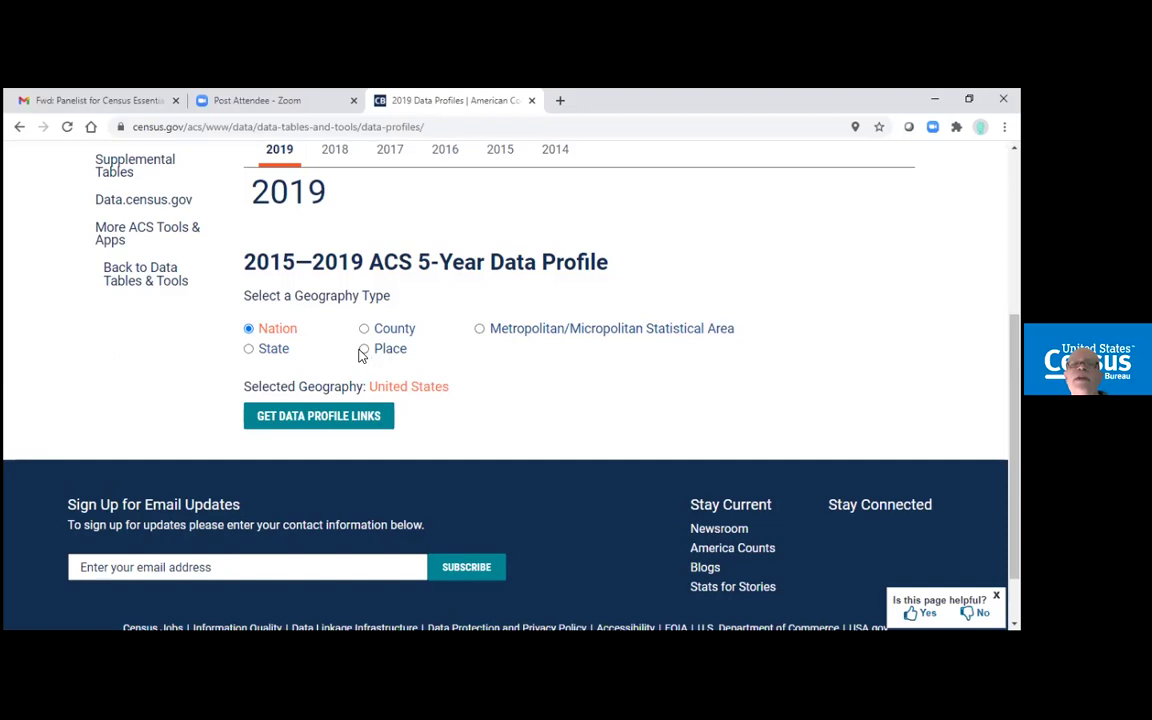
pyautogui.scroll(2, 390, 350)
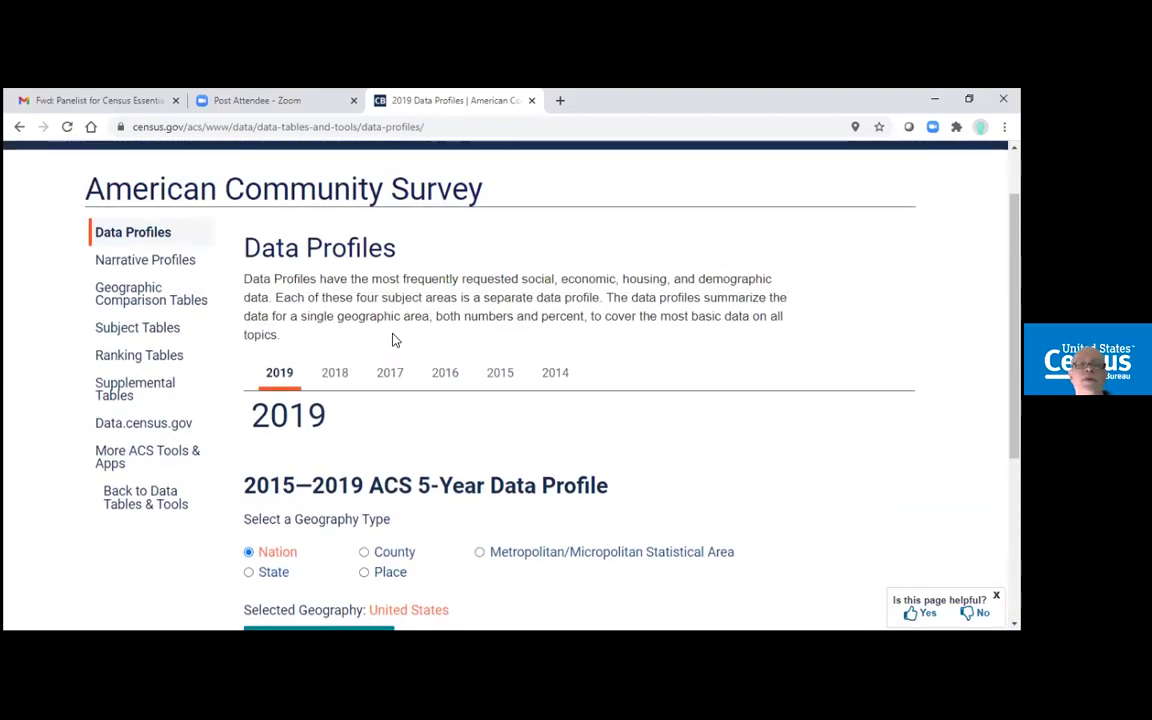
# - On ACS Narrative Profiles, choose Place as the geography type and New York as the state
pyautogui.click(147, 263)
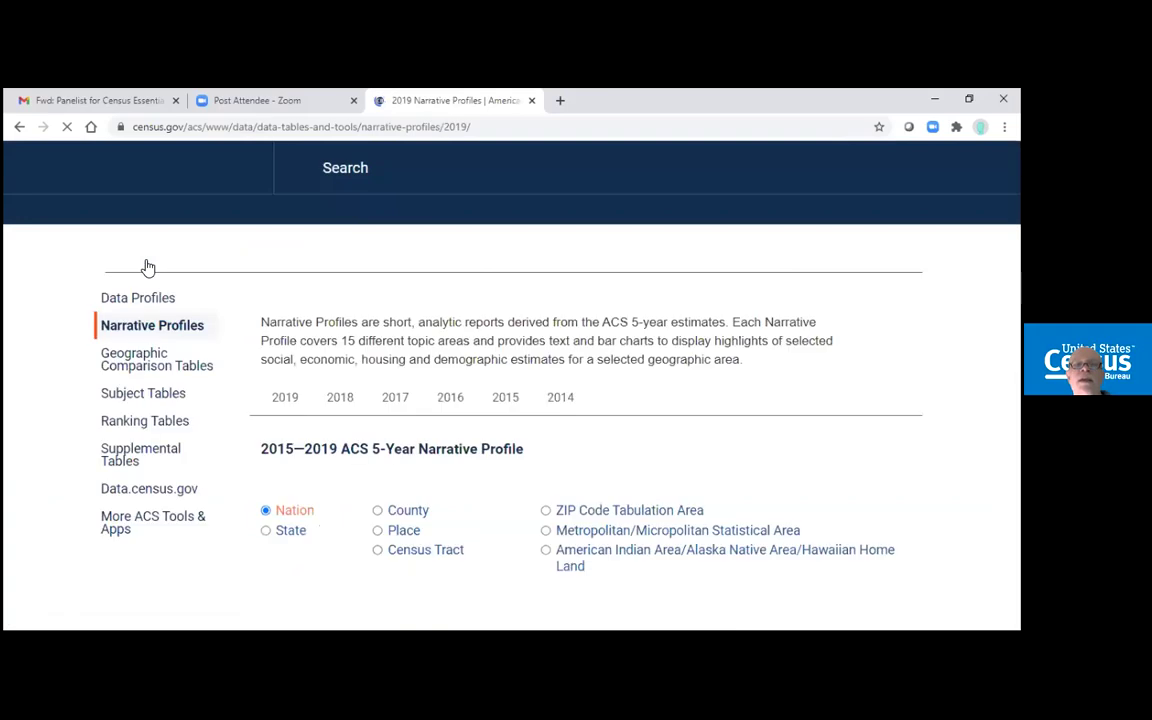
pyautogui.scroll(-3, 449, 336)
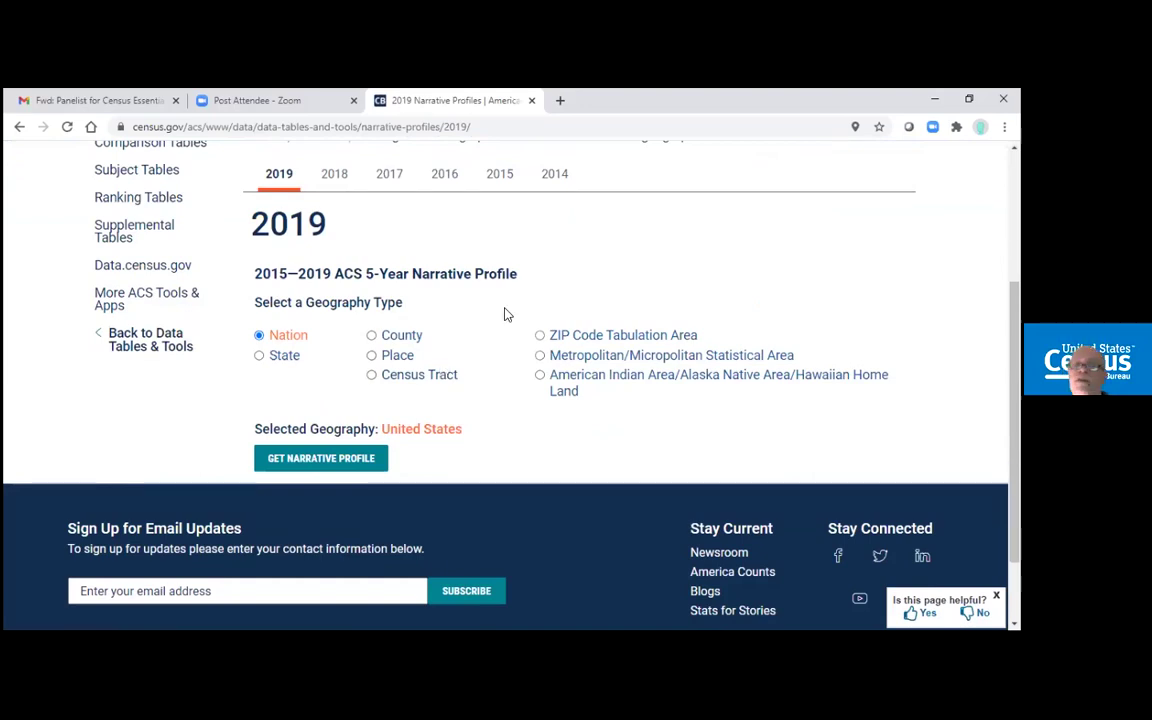
pyautogui.click(372, 358)
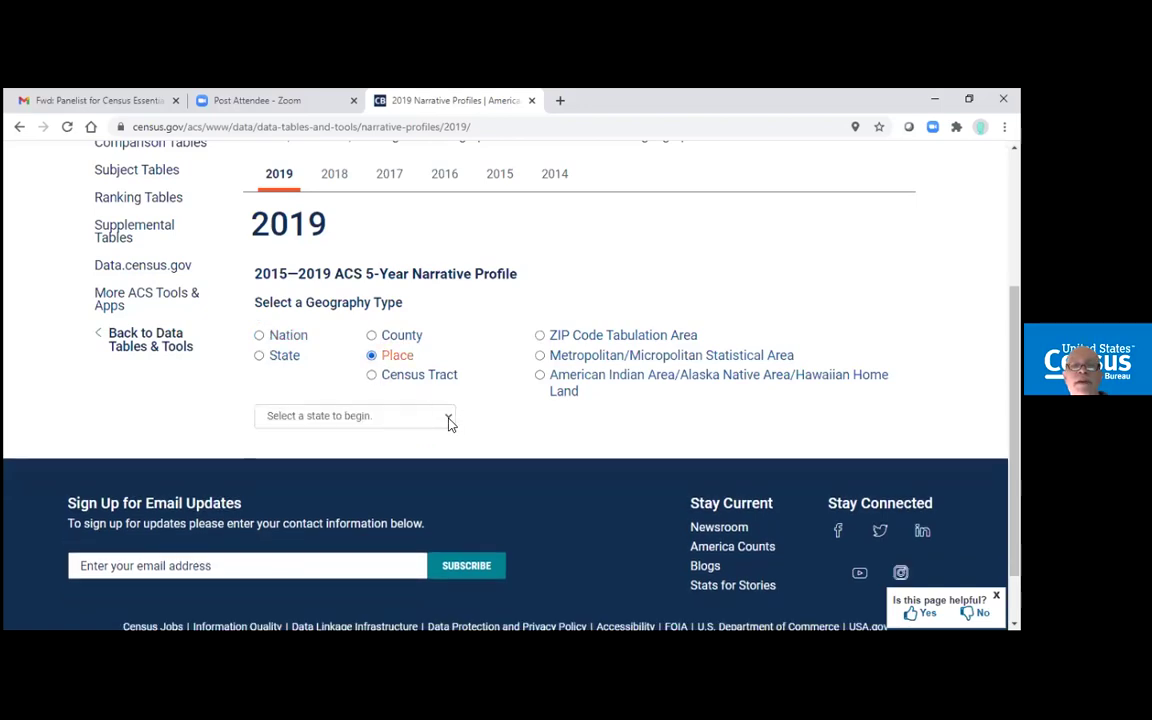
pyautogui.click(449, 420)
pyautogui.scroll(-5, 451, 367)
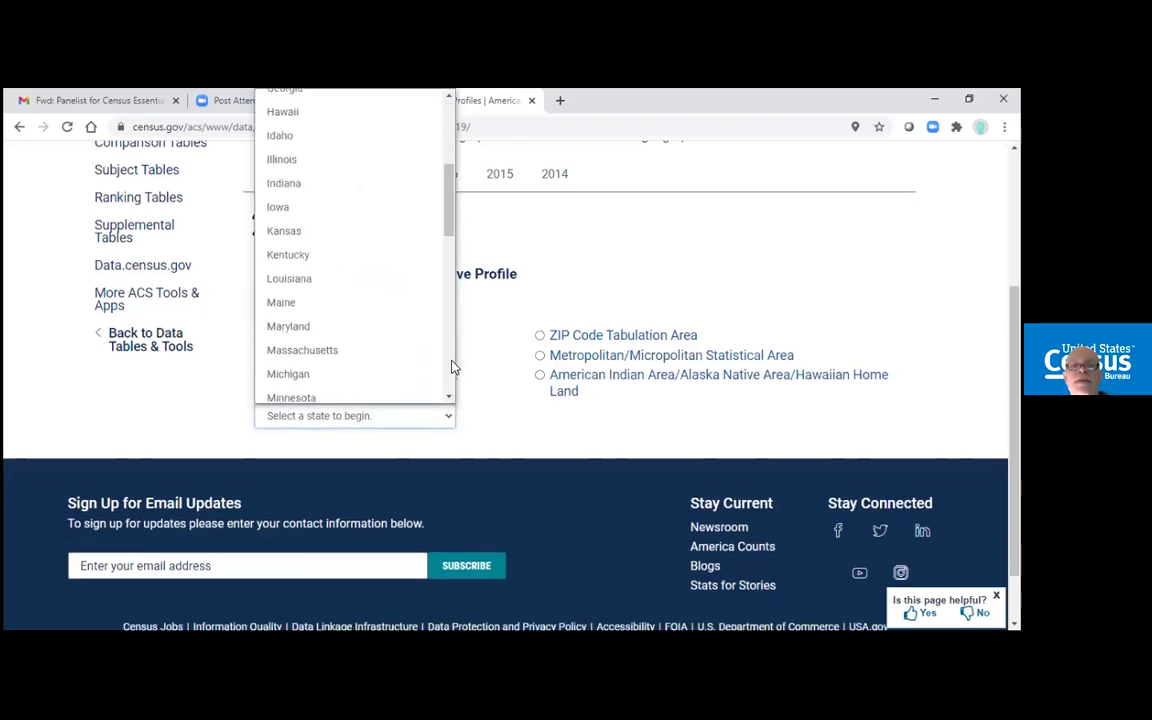
pyautogui.scroll(-3, 451, 369)
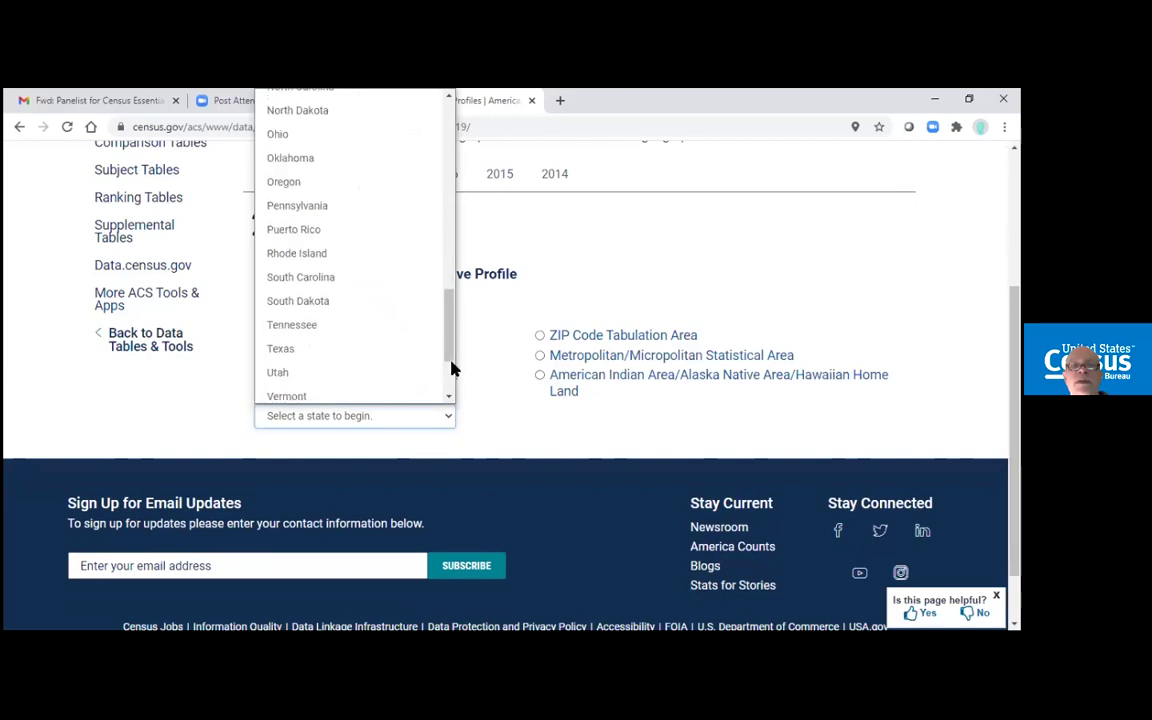
pyautogui.scroll(1, 453, 352)
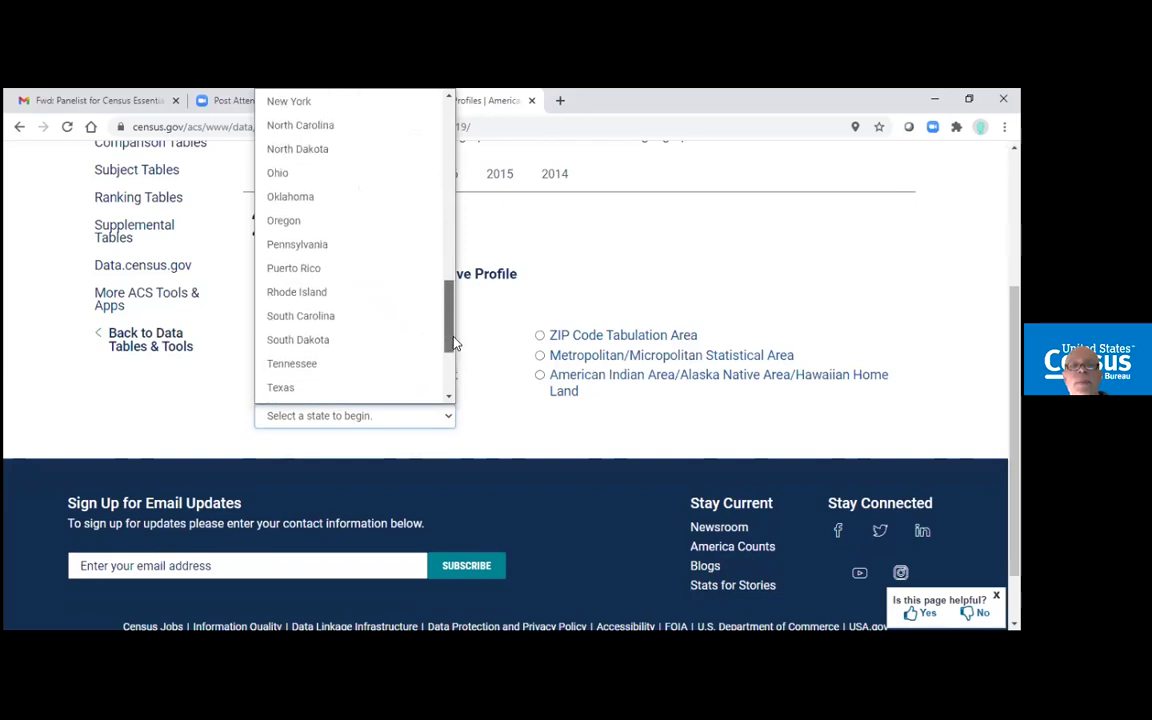
pyautogui.click(325, 131)
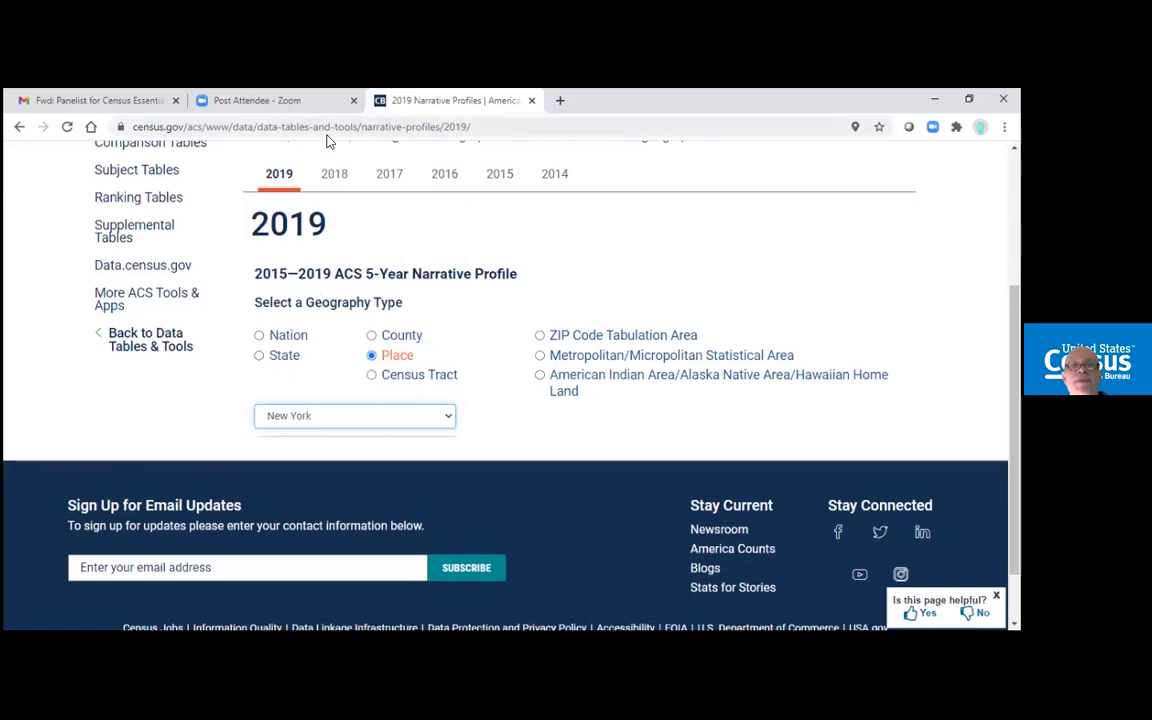
# - Pick Victor village, New York from the list of New York places
pyautogui.click(451, 449)
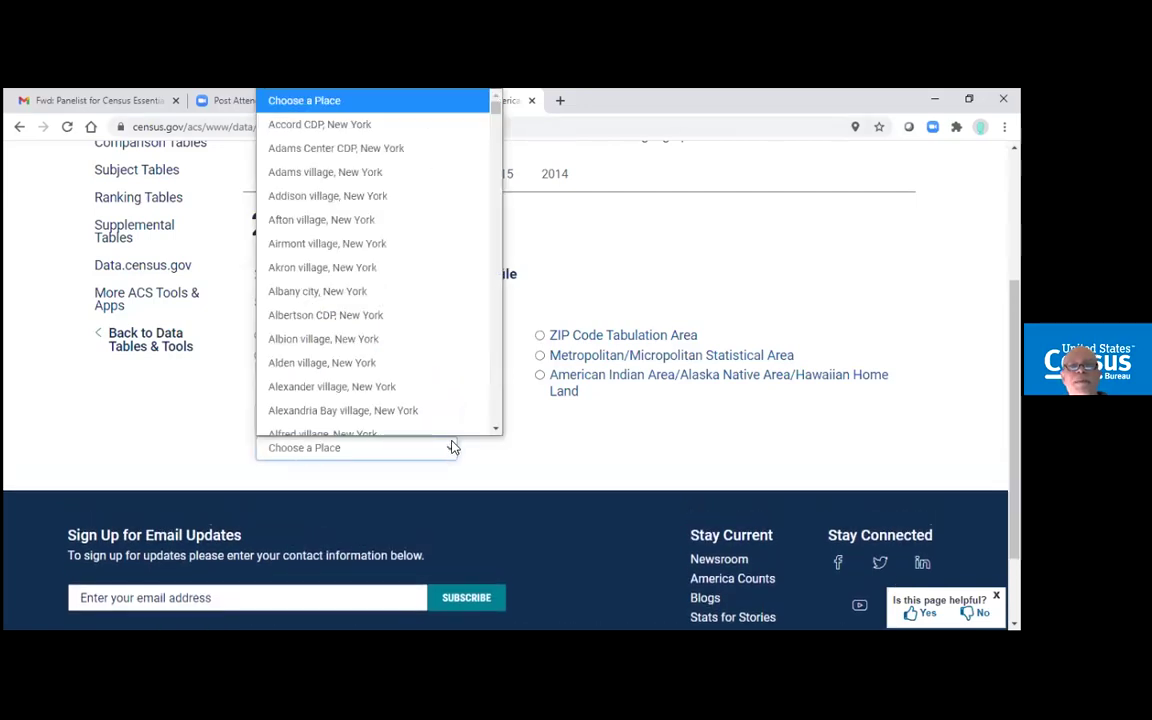
pyautogui.scroll(-1, 481, 380)
pyautogui.scroll(-4, 492, 378)
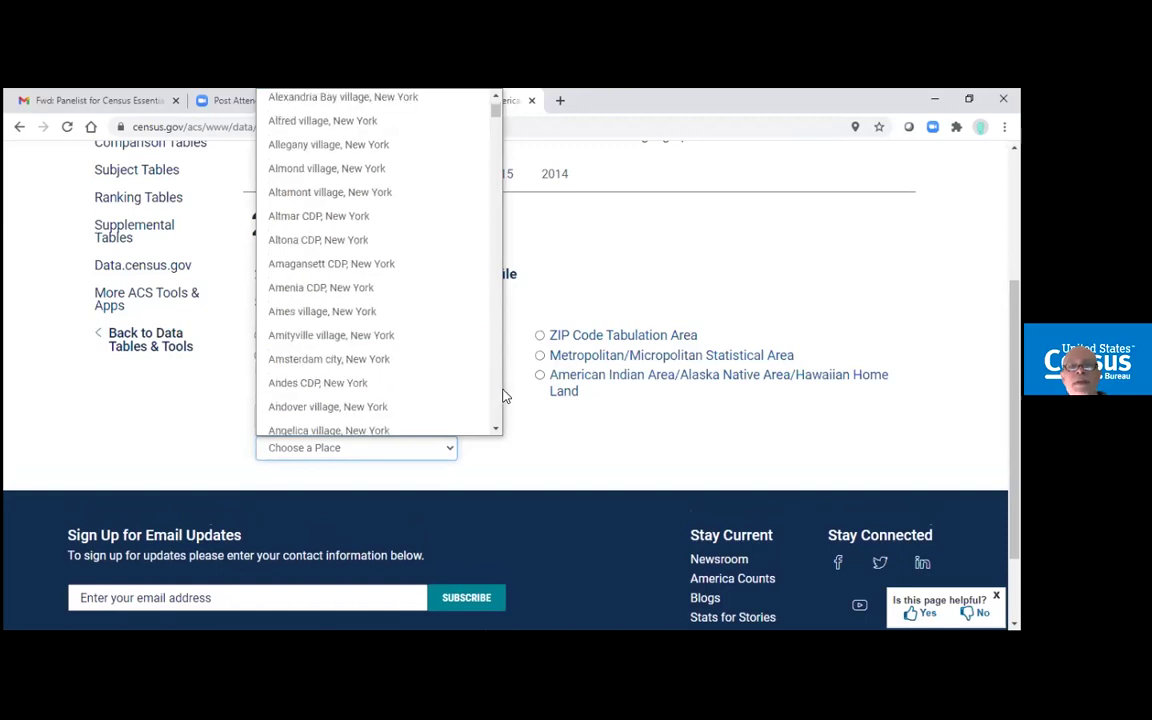
pyautogui.scroll(-20, 498, 403)
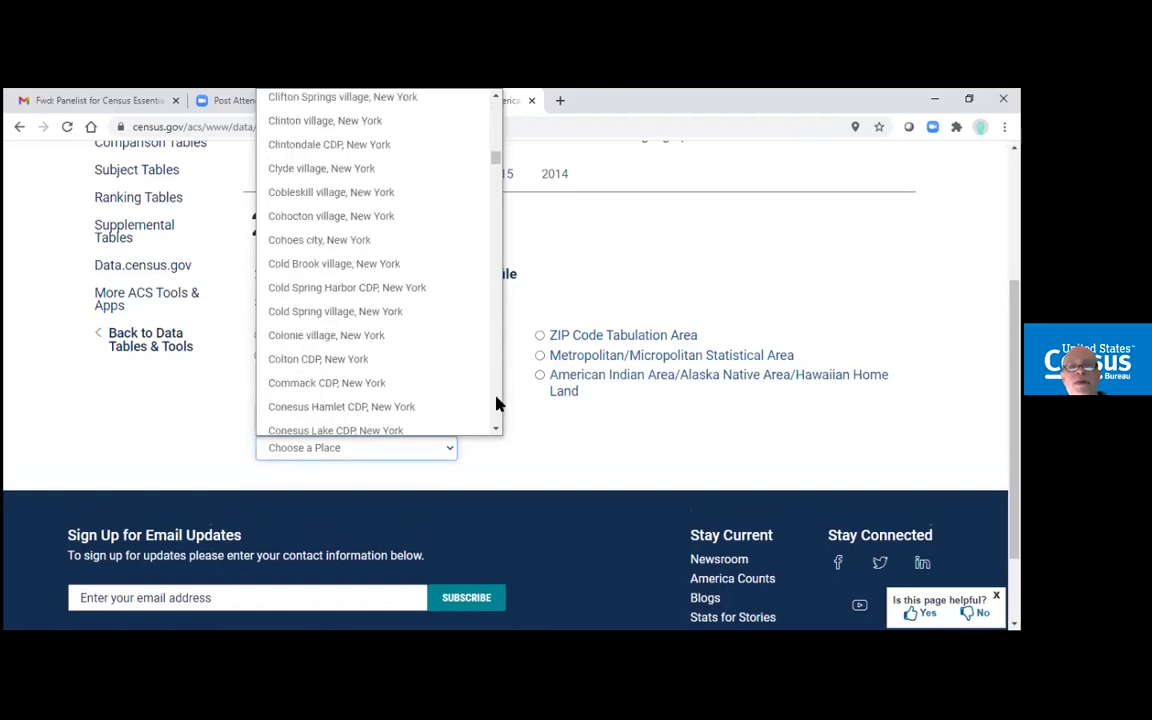
pyautogui.scroll(-20, 500, 405)
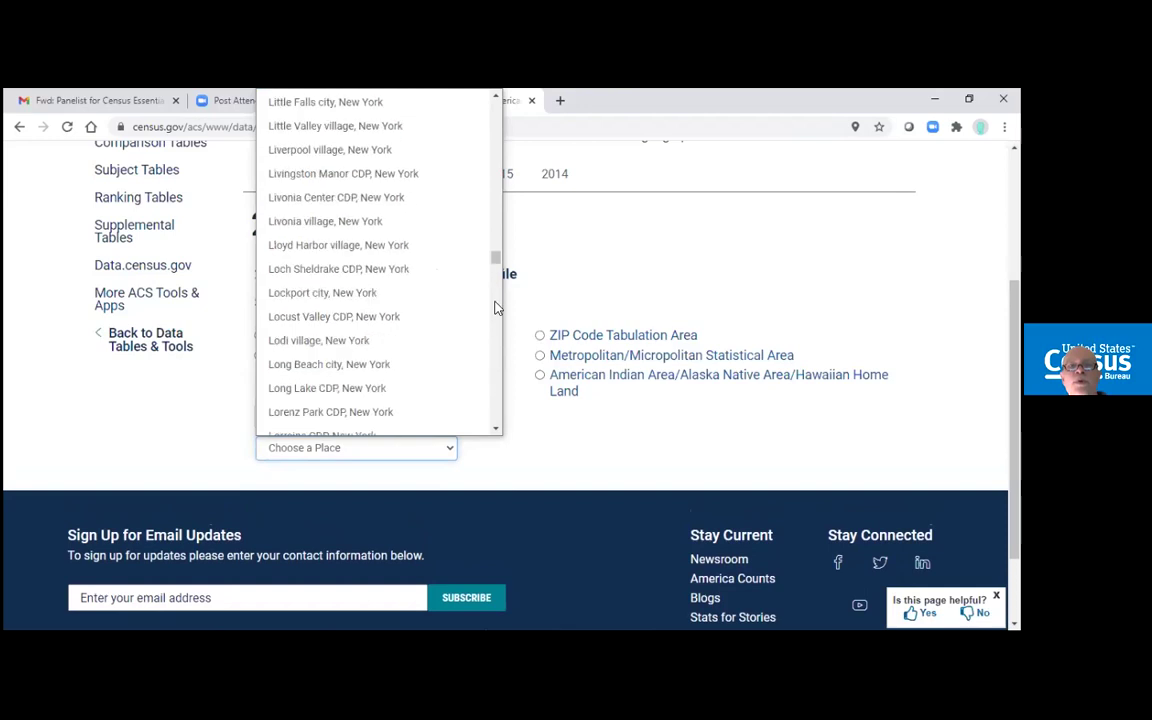
pyautogui.scroll(-12, 505, 408)
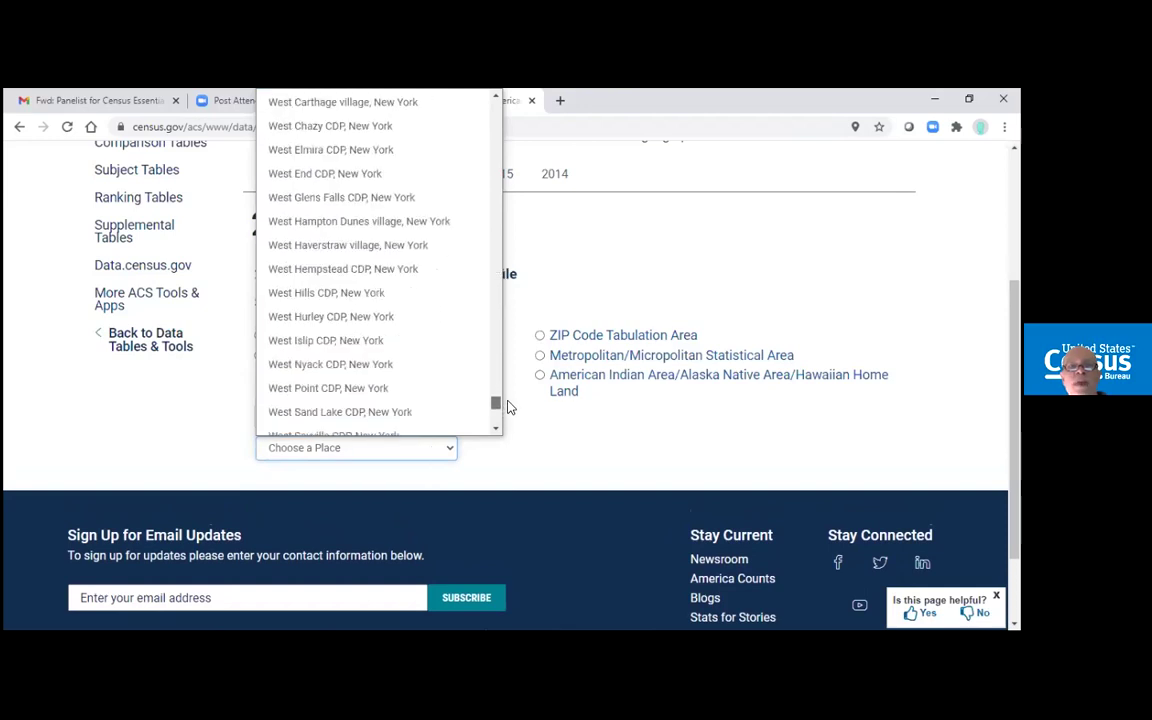
pyautogui.scroll(15, 507, 400)
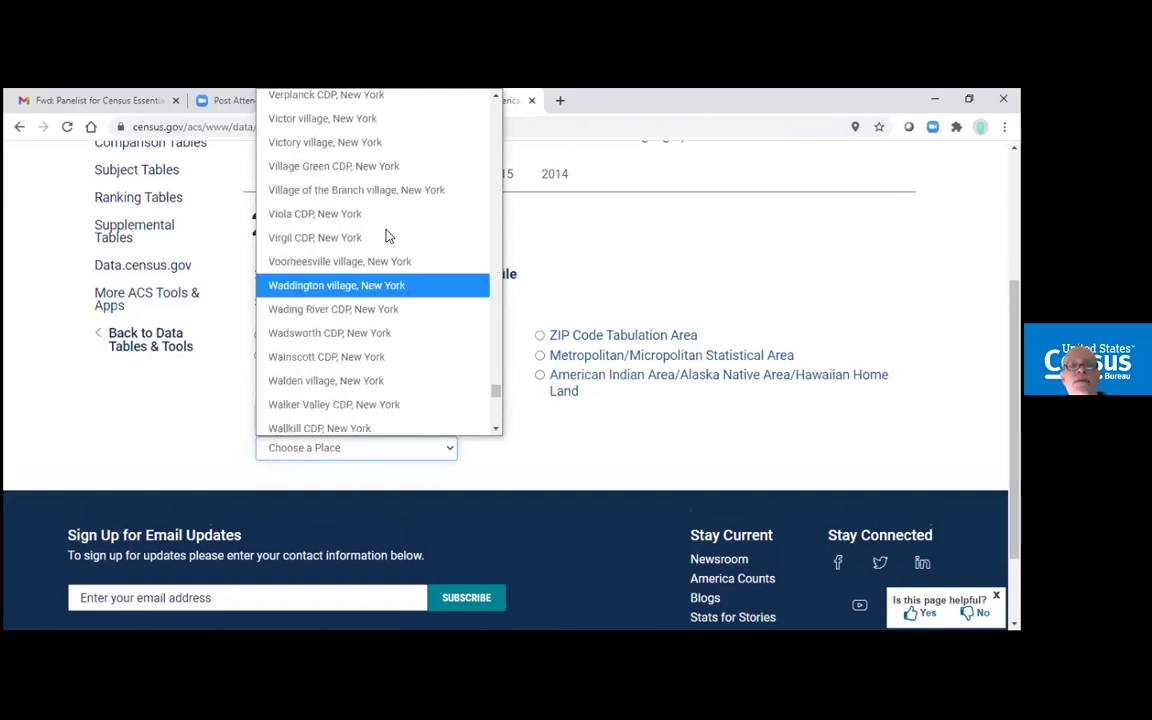
pyautogui.press('Escape')
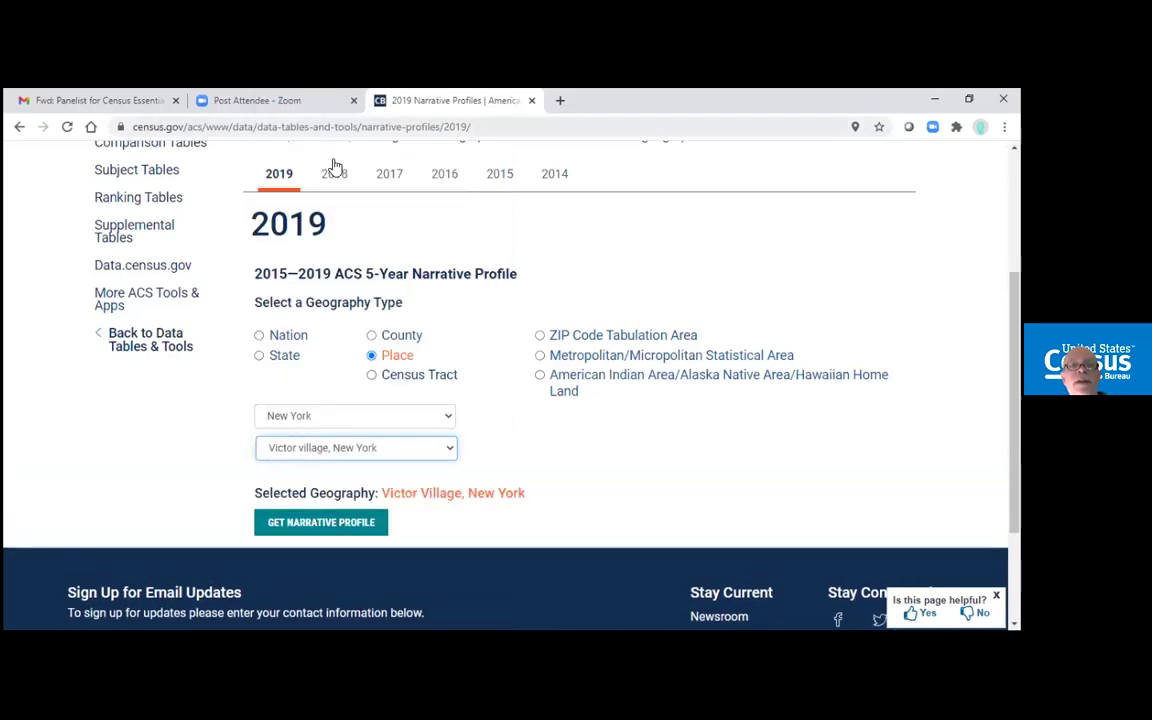
# - Generate Victor village's 2015–2019 narrative profile and scroll down to the Region of Birth chart
pyautogui.click(314, 524)
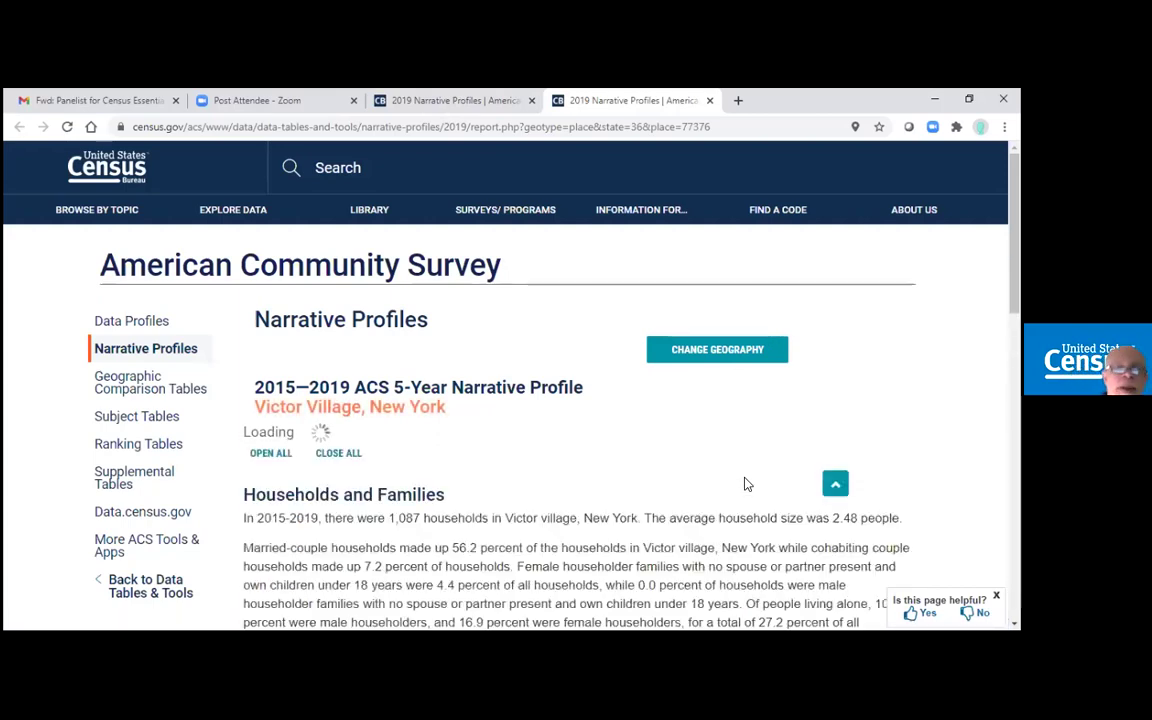
pyautogui.scroll(-3, 744, 484)
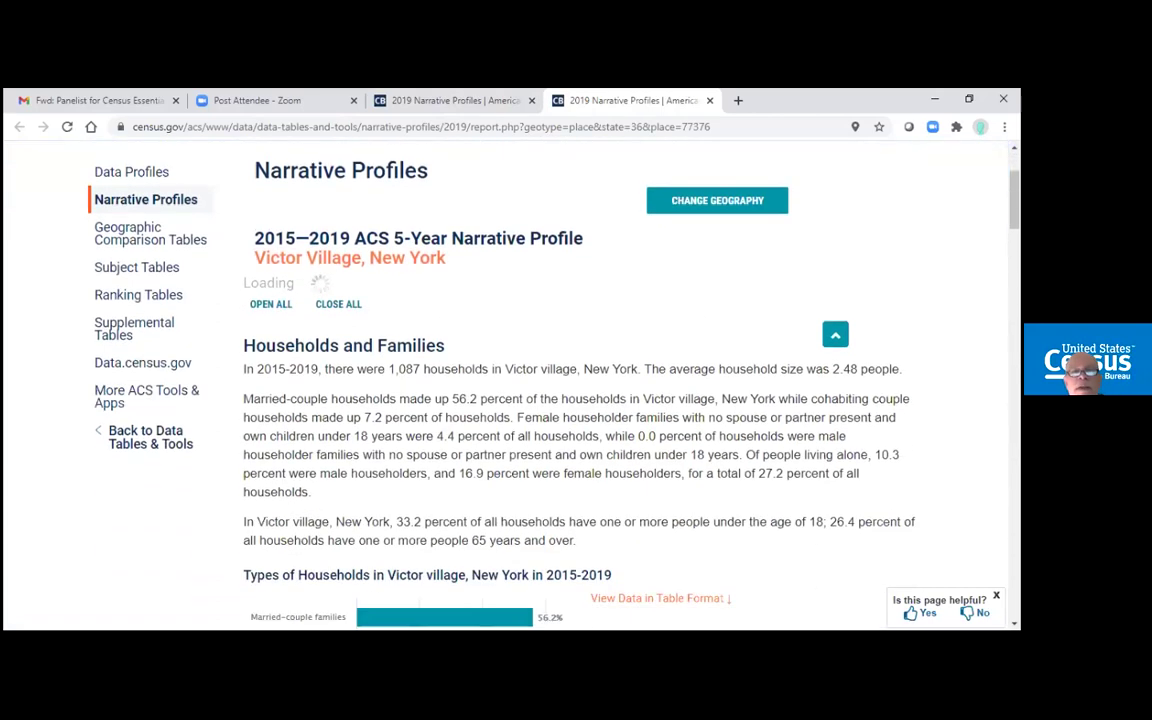
pyautogui.scroll(-2, 812, 436)
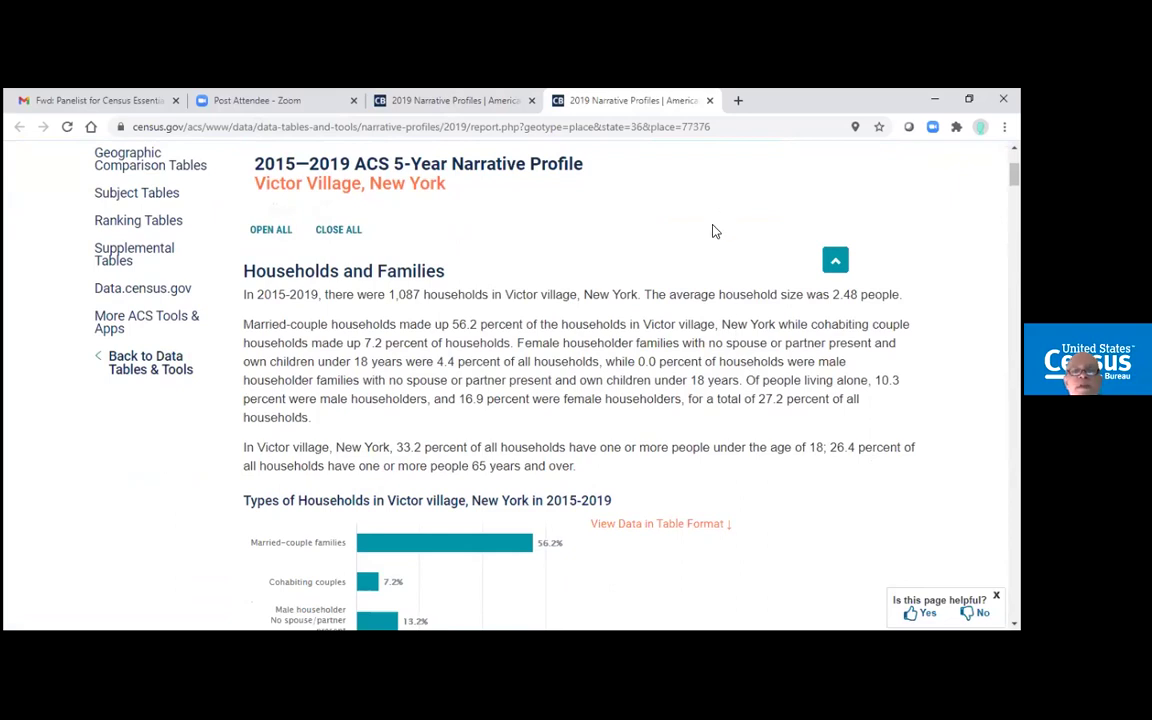
pyautogui.scroll(-2, 714, 231)
pyautogui.scroll(-5, 708, 248)
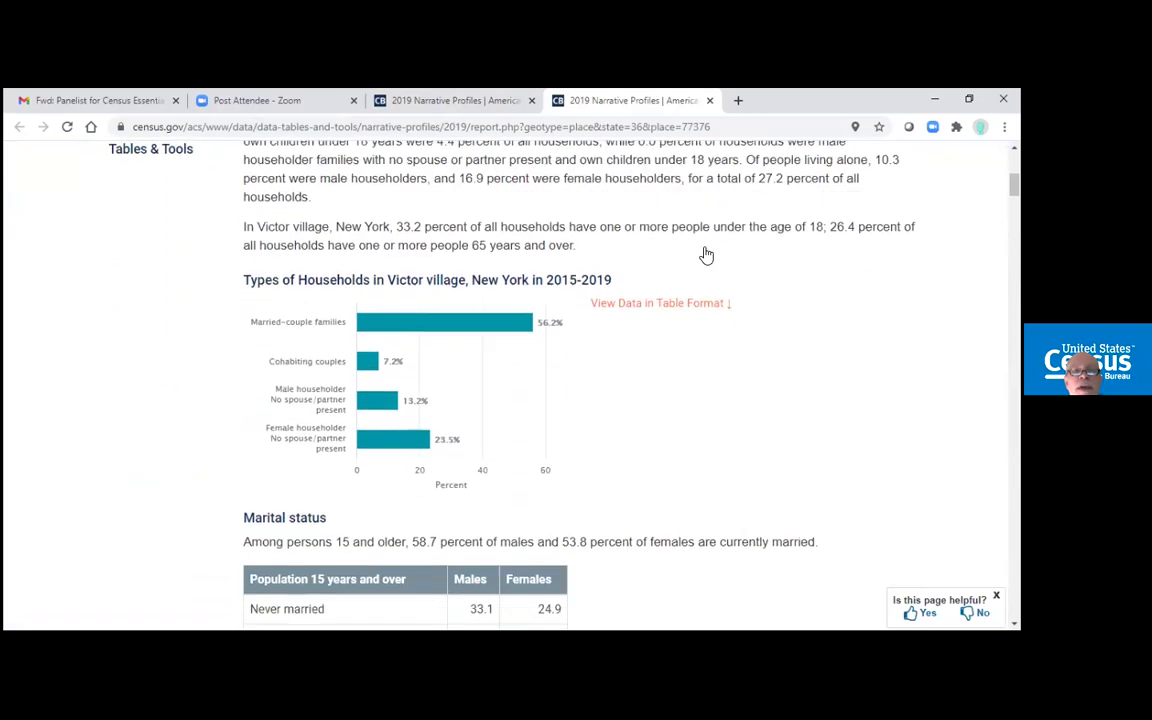
pyautogui.scroll(-3, 714, 258)
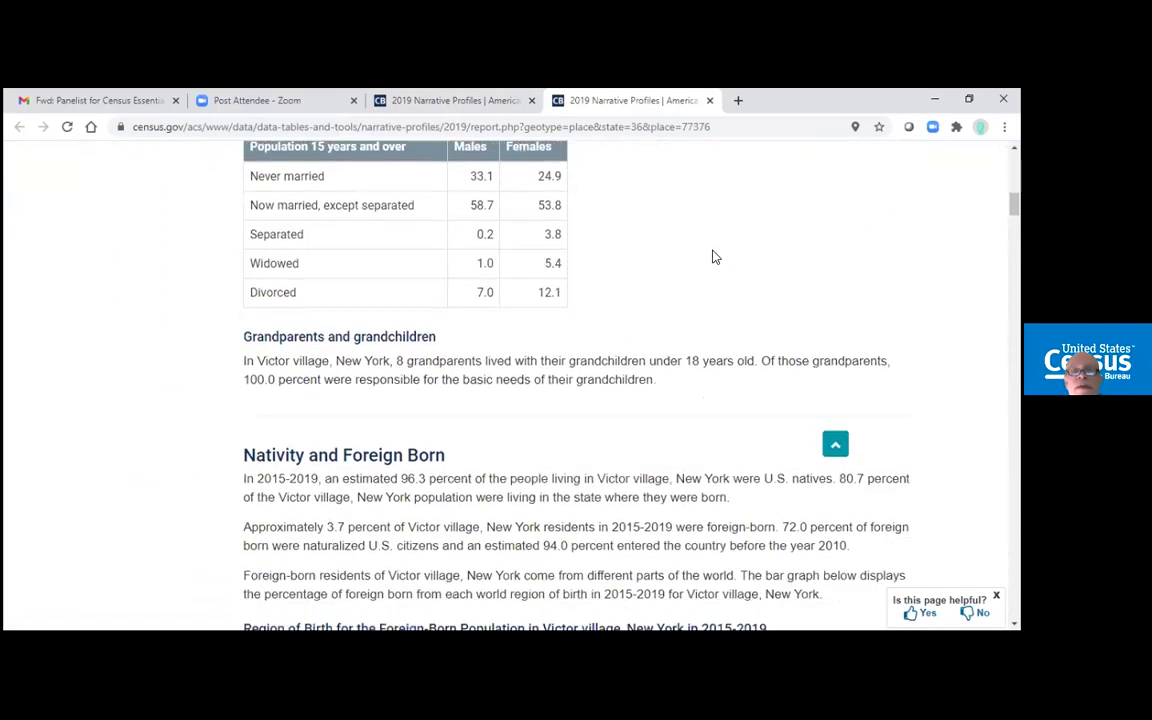
pyautogui.scroll(-1, 717, 283)
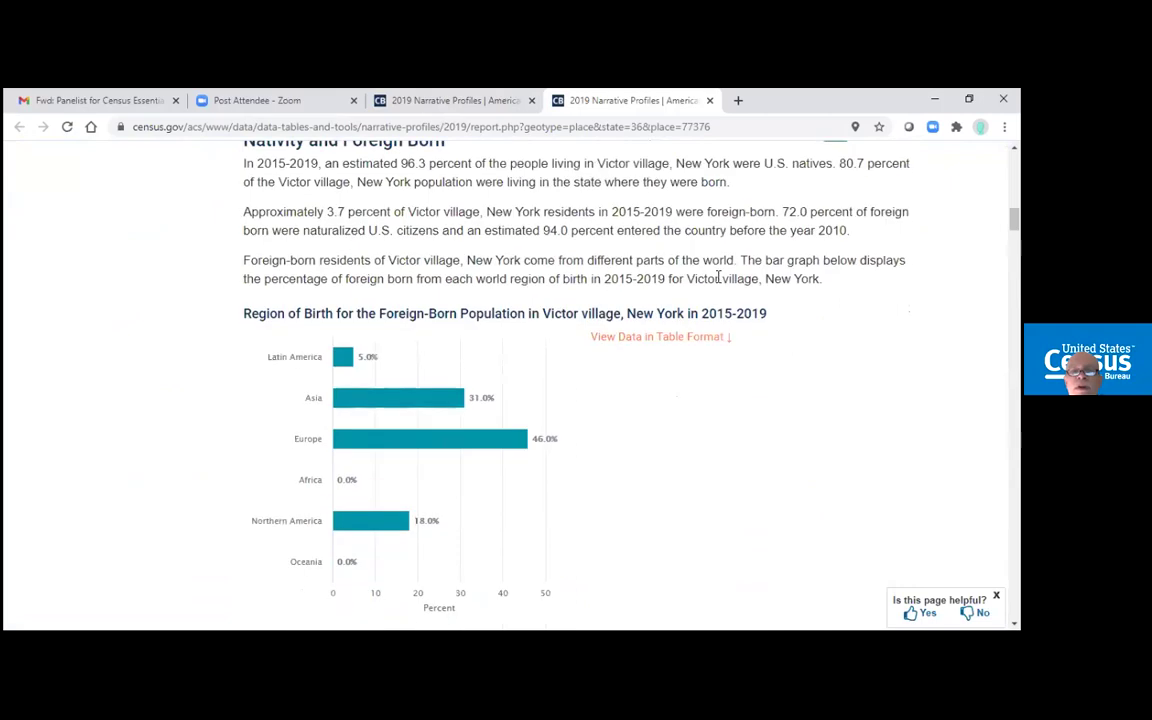
pyautogui.scroll(-2, 715, 290)
pyautogui.scroll(1, 704, 303)
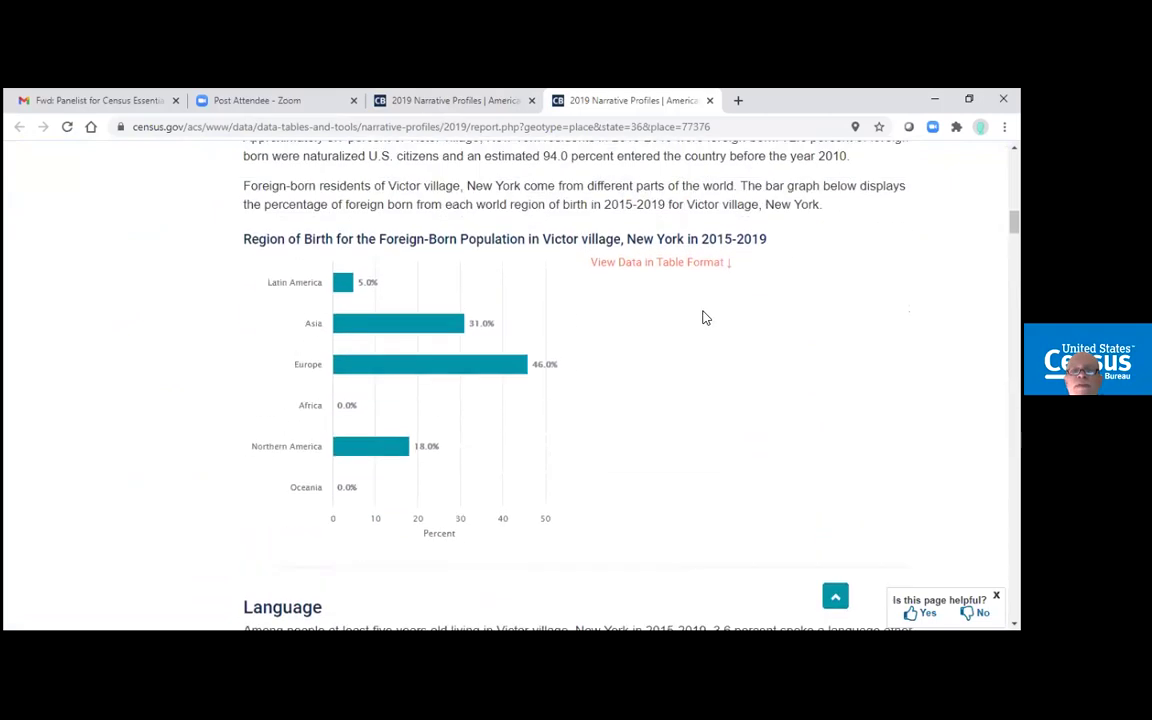
# - Show the Region of Birth chart's percentages as a table, then scroll down toward Occupations
pyautogui.click(636, 266)
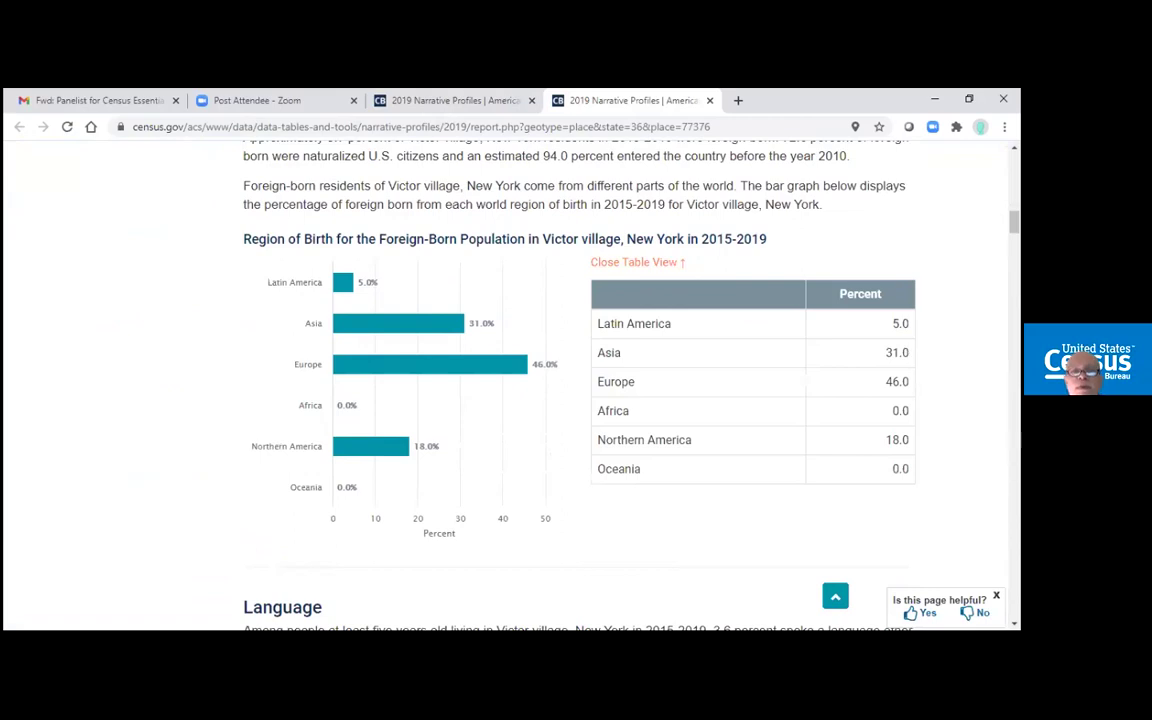
pyautogui.scroll(-5, 806, 428)
pyautogui.scroll(-5, 806, 428)
pyautogui.scroll(-5, 788, 423)
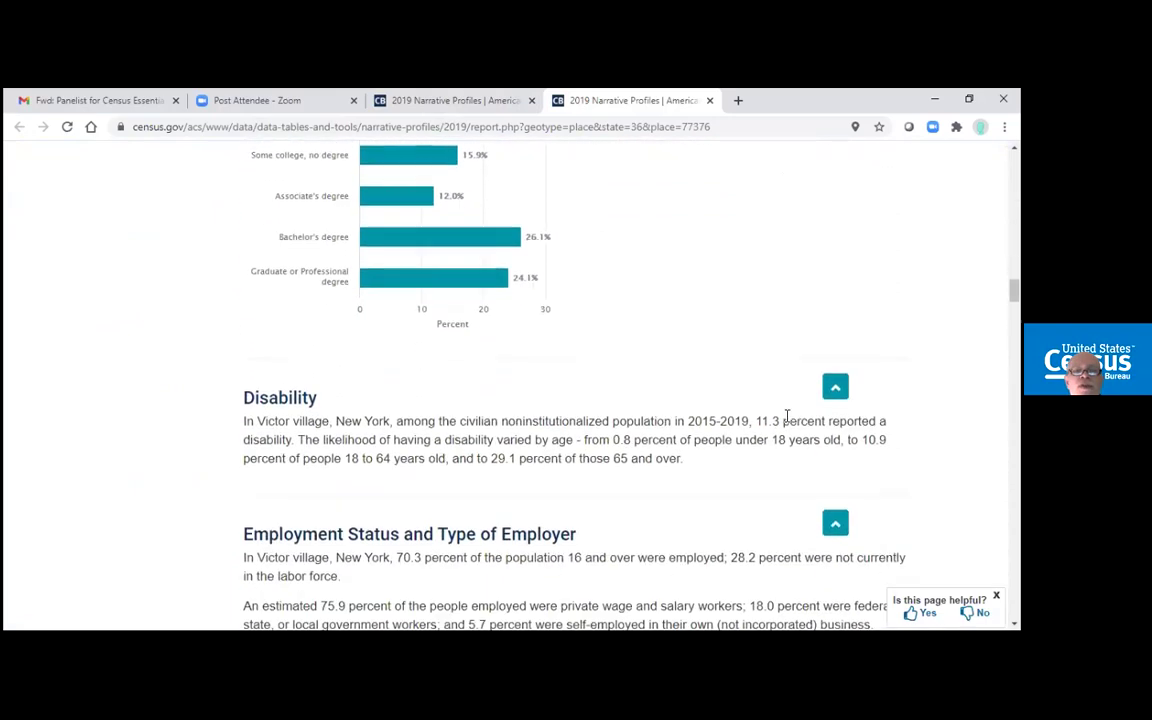
pyautogui.scroll(-4, 787, 416)
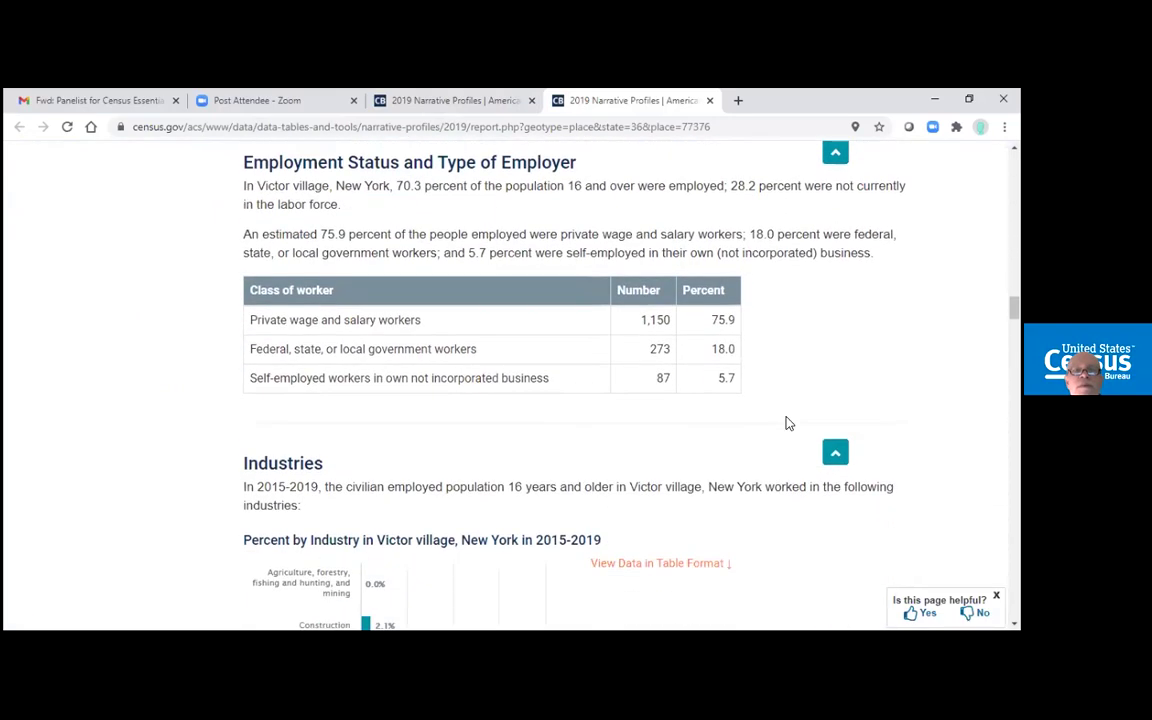
pyautogui.scroll(-3, 787, 423)
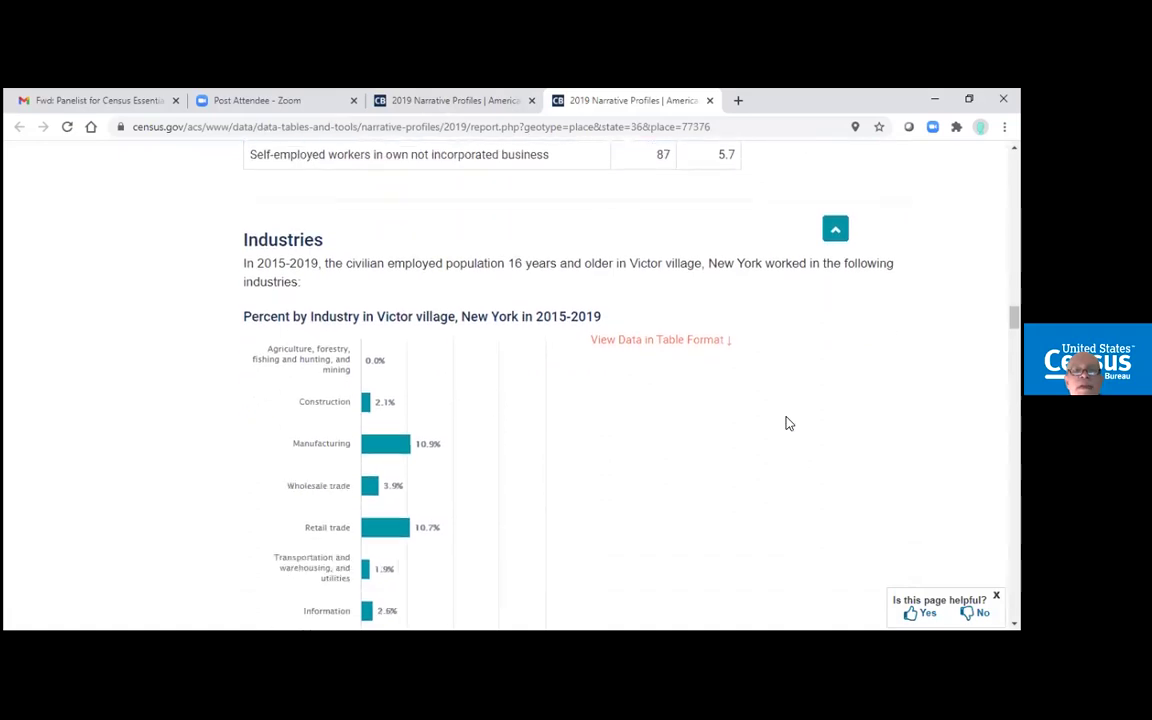
pyautogui.scroll(-3, 787, 423)
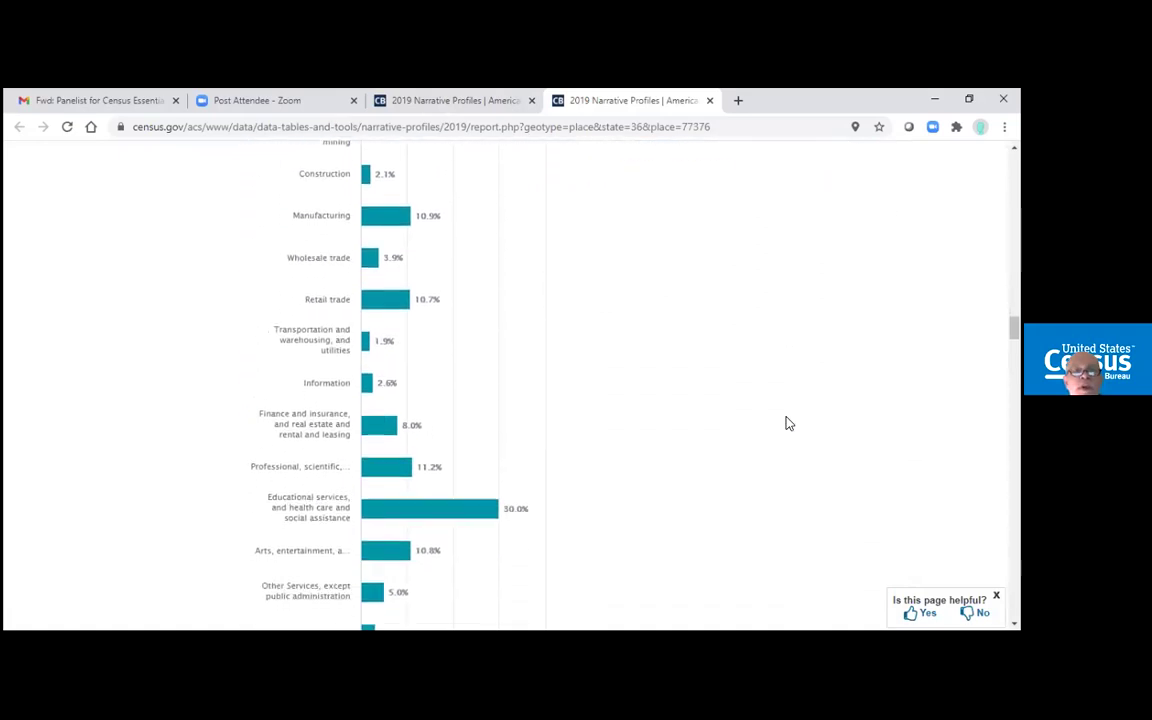
pyautogui.scroll(-6, 787, 423)
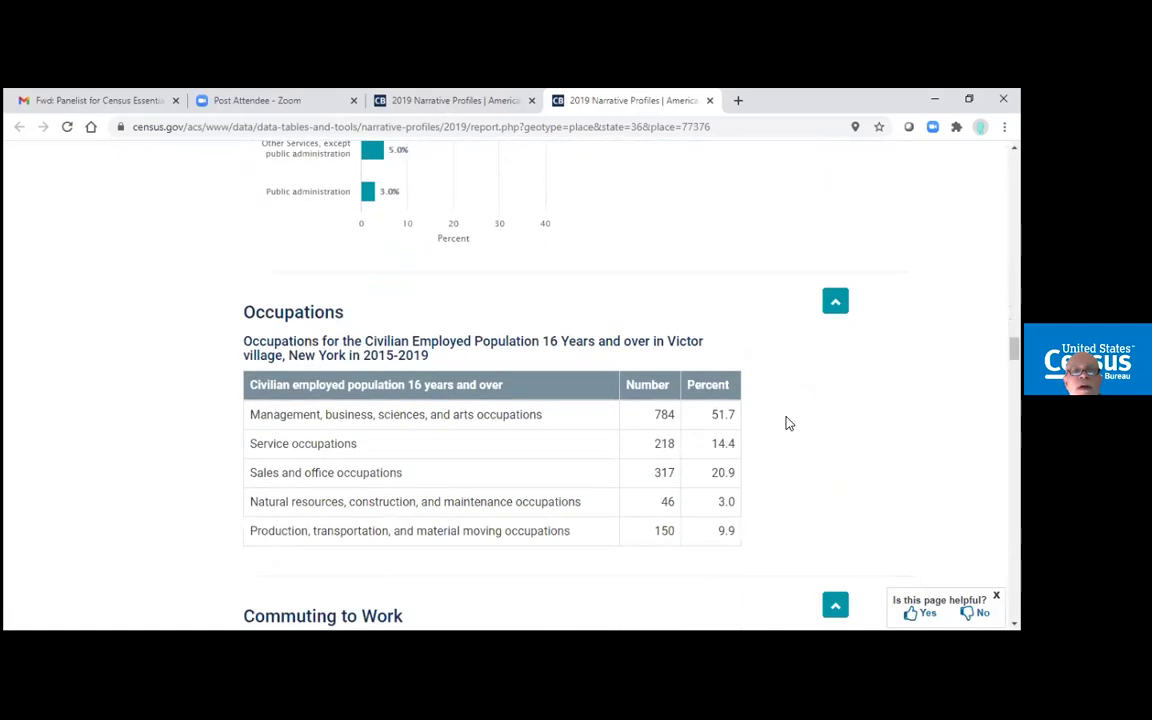
pyautogui.scroll(-2, 787, 422)
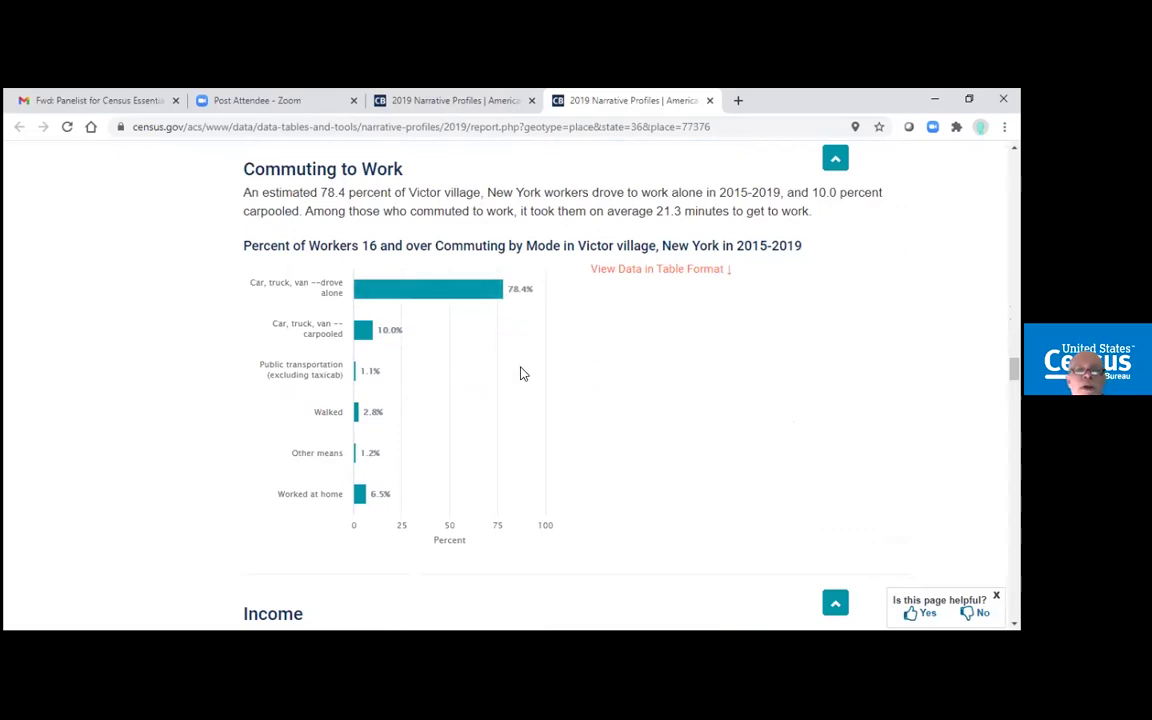
# - Scroll to Computer and Internet Use and show Types of Computers as a percent table
pyautogui.scroll(-5, 613, 380)
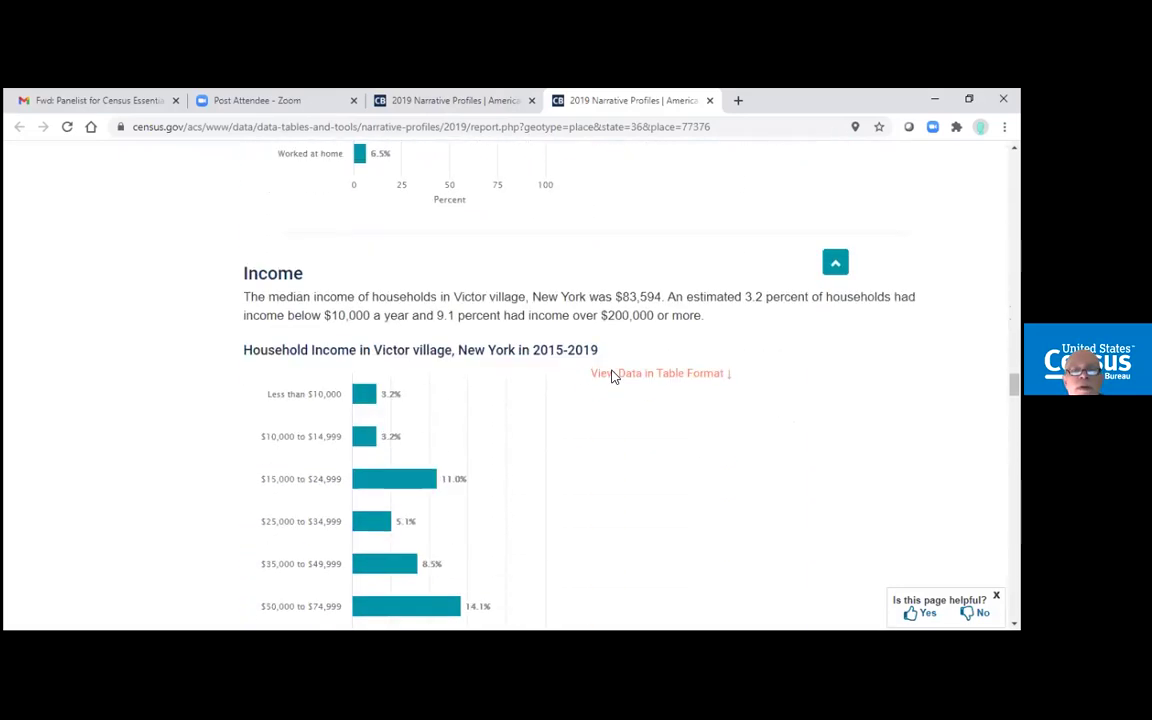
pyautogui.scroll(-2, 620, 388)
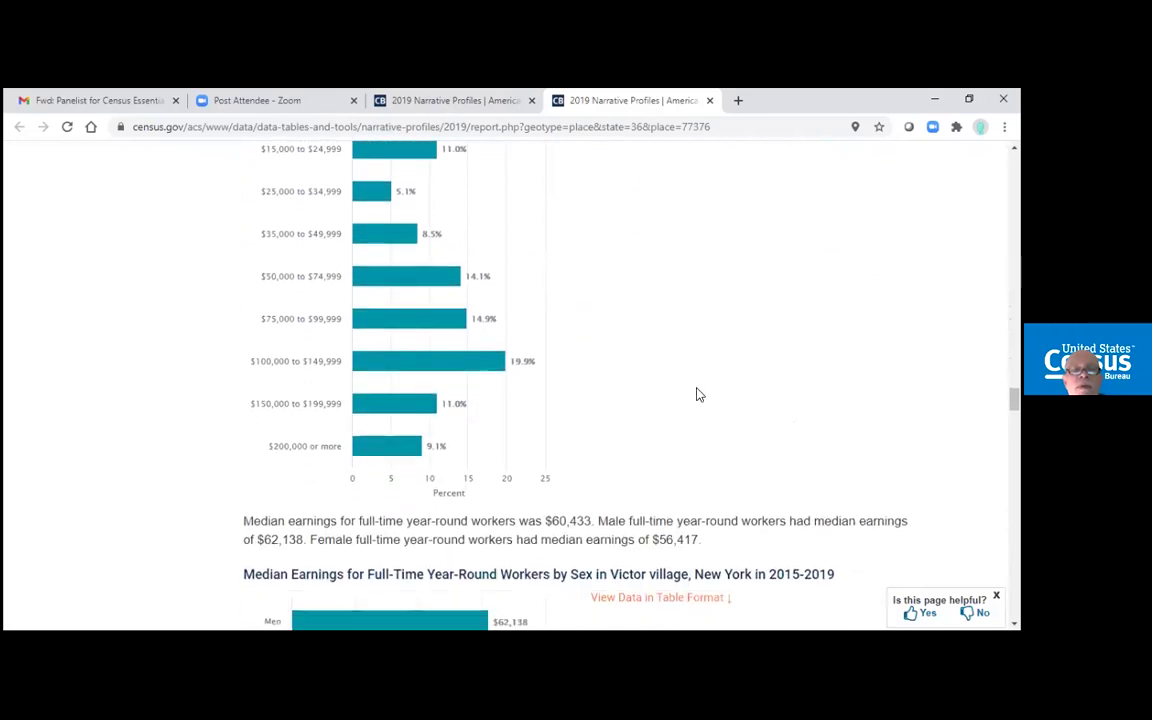
pyautogui.scroll(-5, 505, 383)
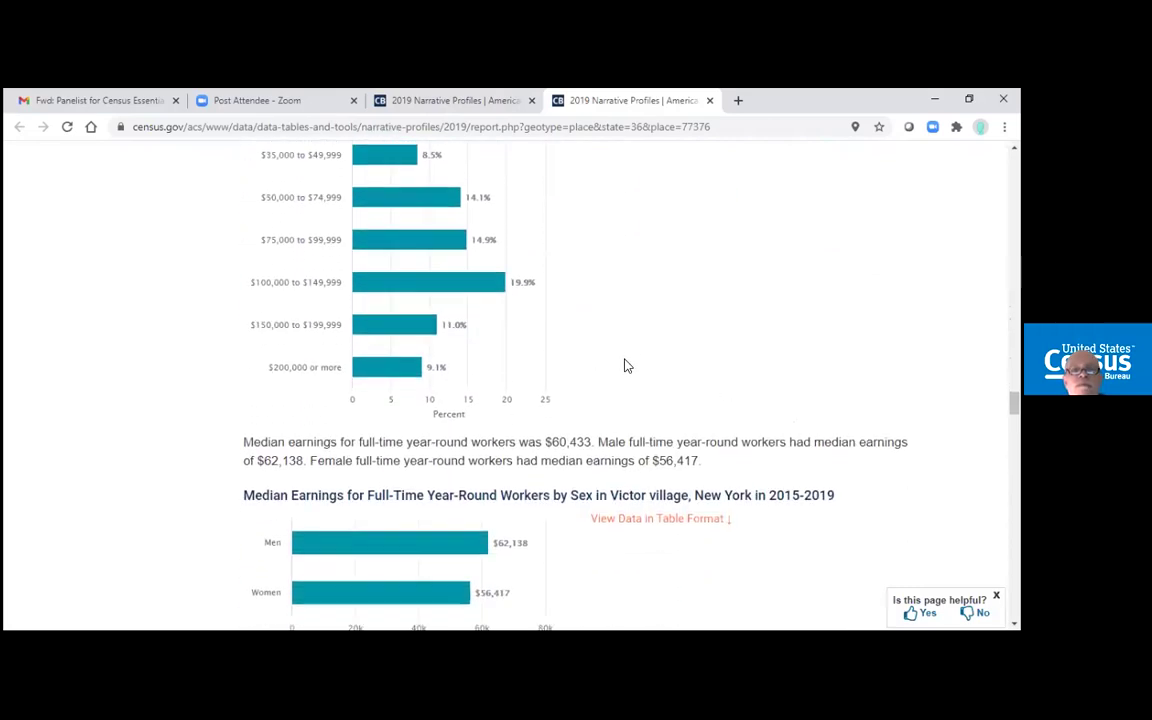
pyautogui.scroll(-3, 631, 358)
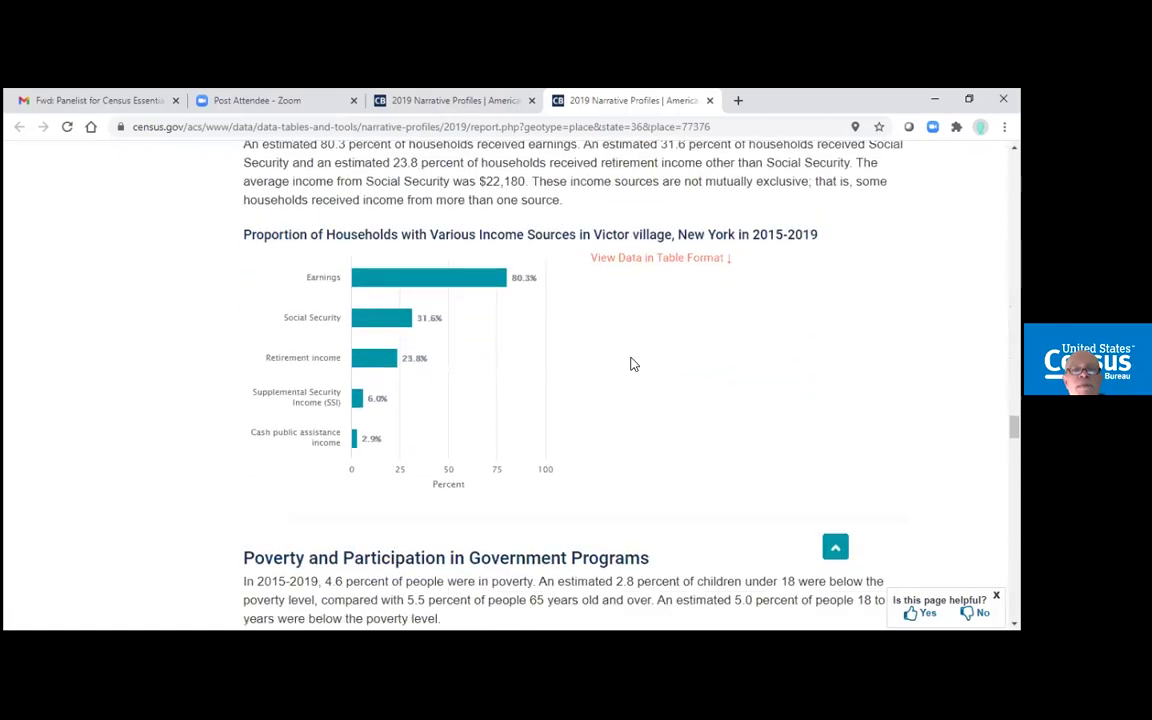
pyautogui.scroll(-8, 631, 364)
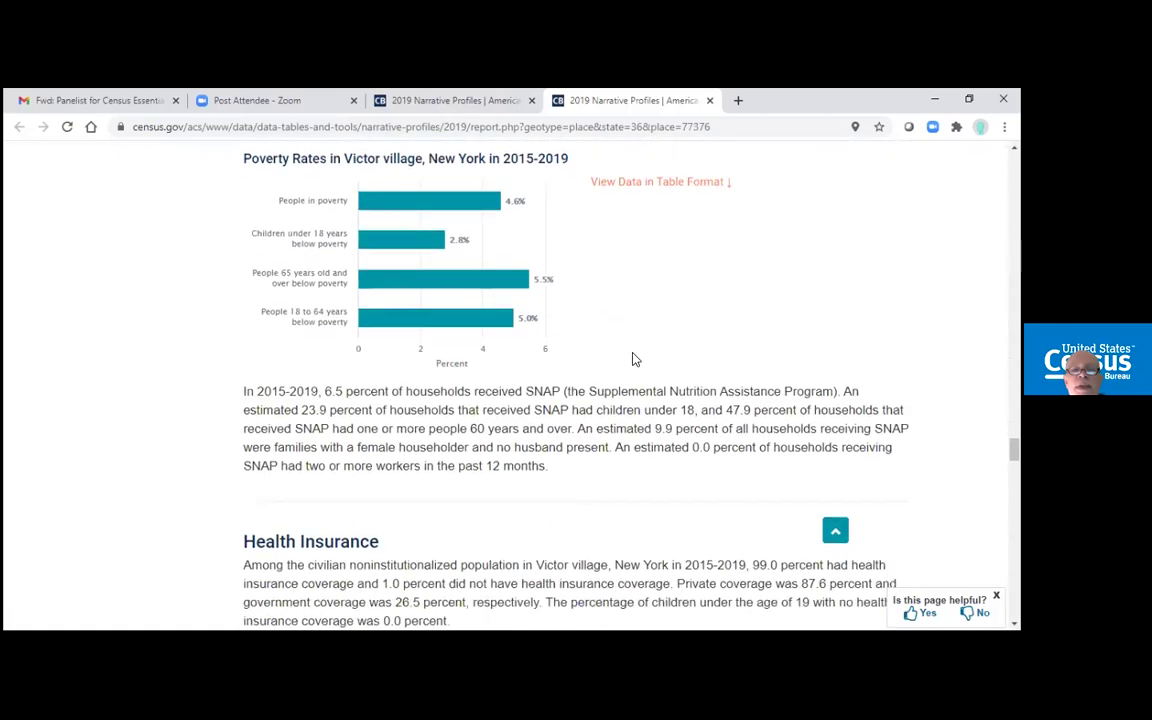
pyautogui.scroll(-1, 634, 356)
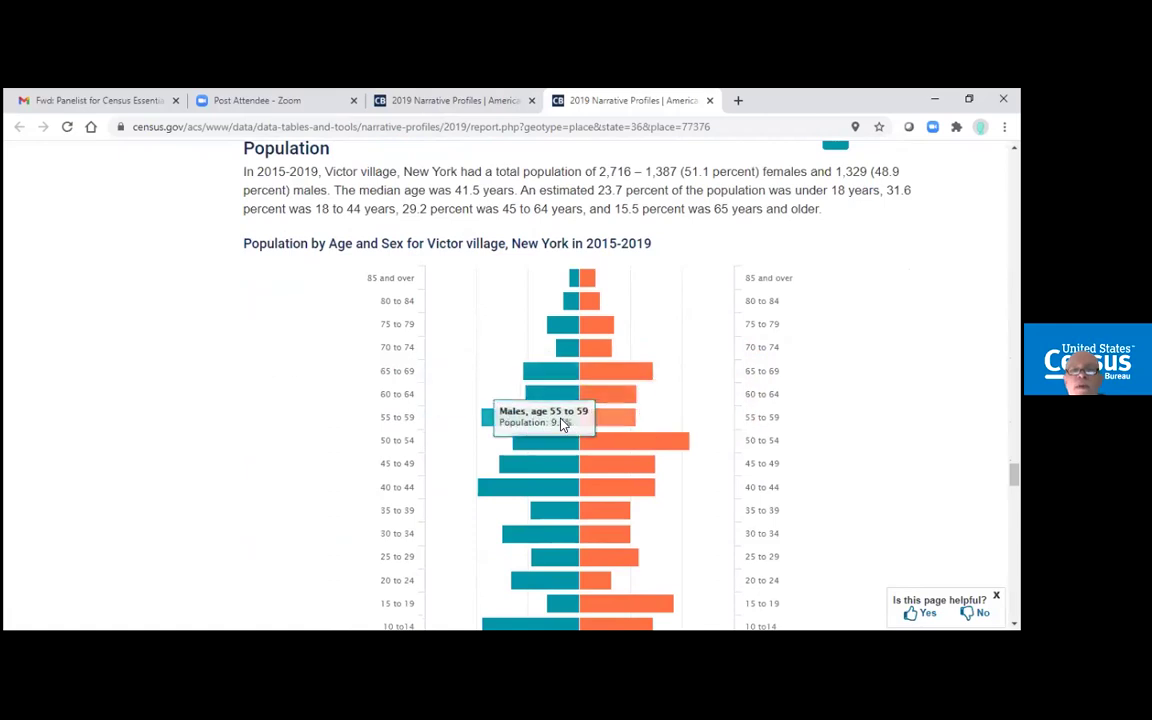
pyautogui.moveTo(565, 441)
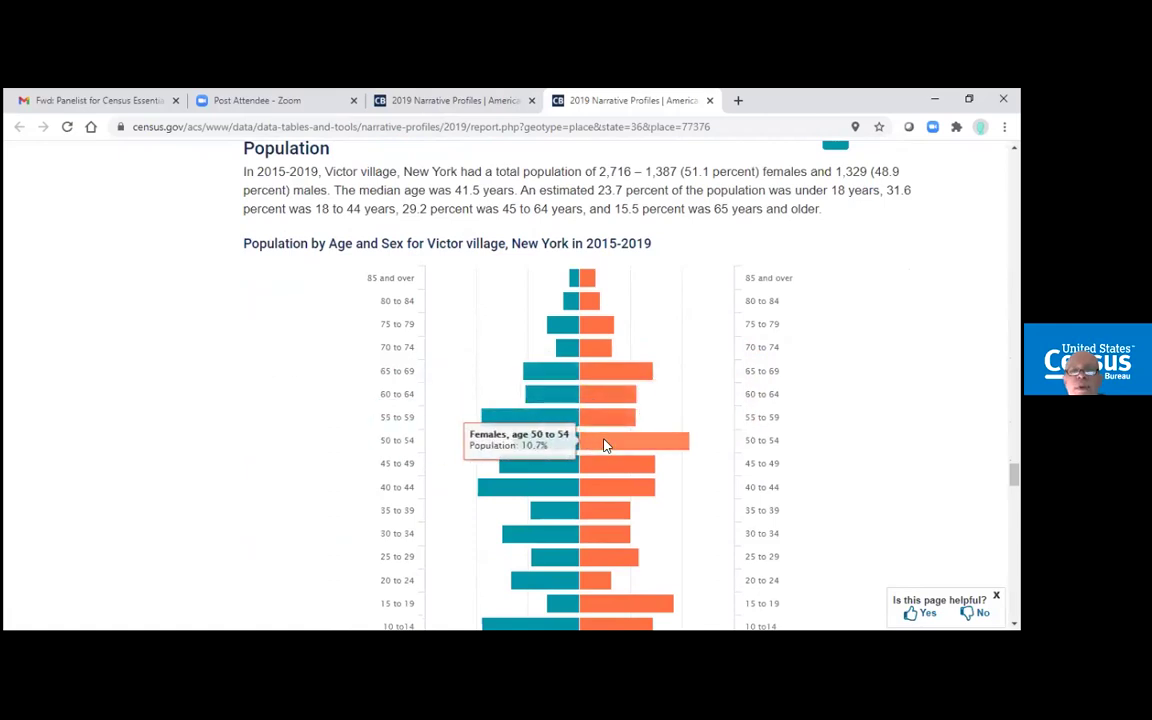
pyautogui.scroll(-2, 606, 440)
pyautogui.scroll(-6, 608, 432)
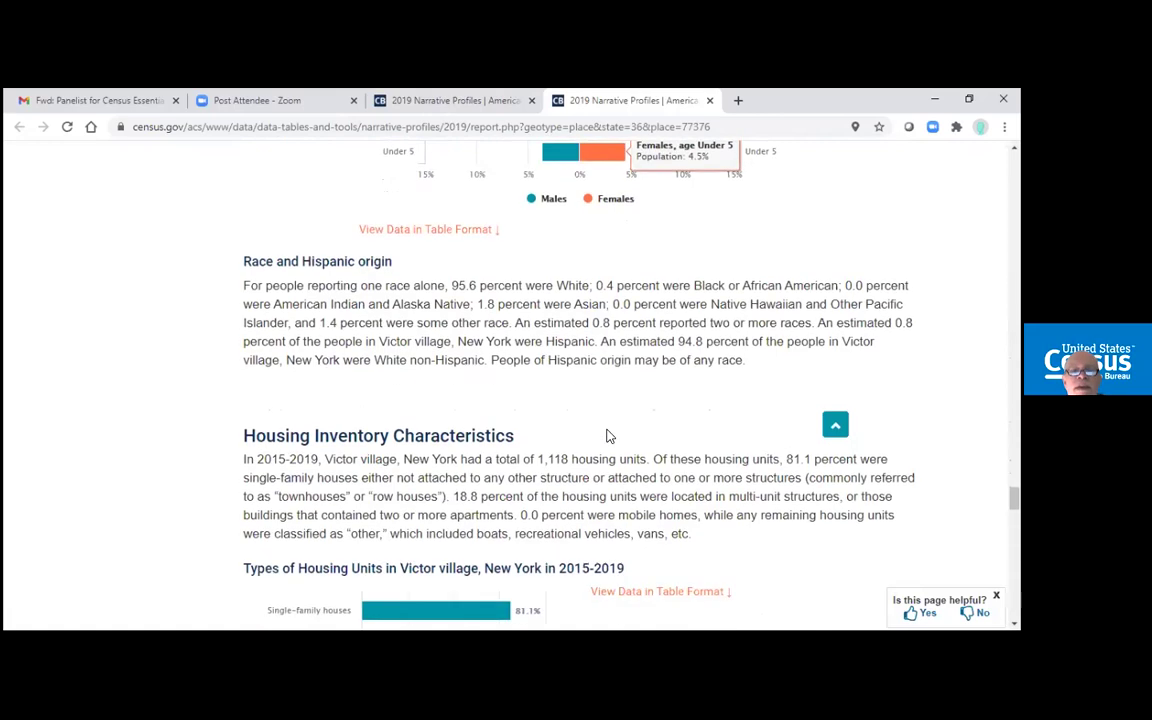
pyautogui.scroll(-7, 614, 419)
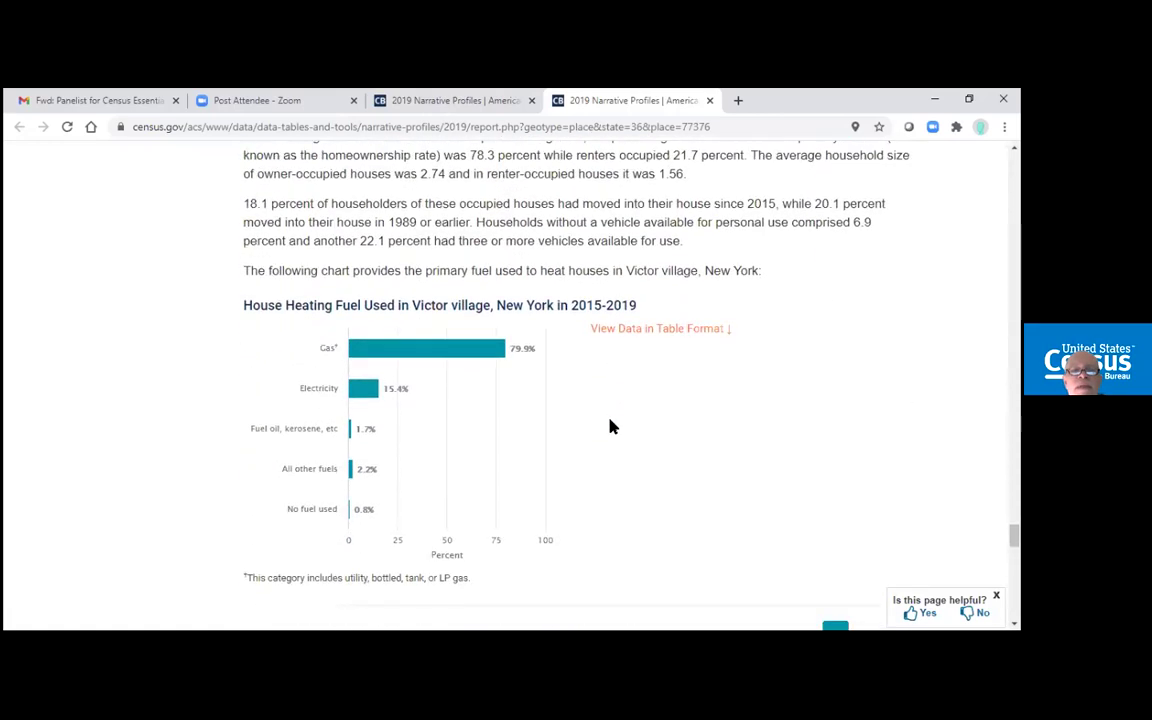
pyautogui.scroll(-4, 605, 428)
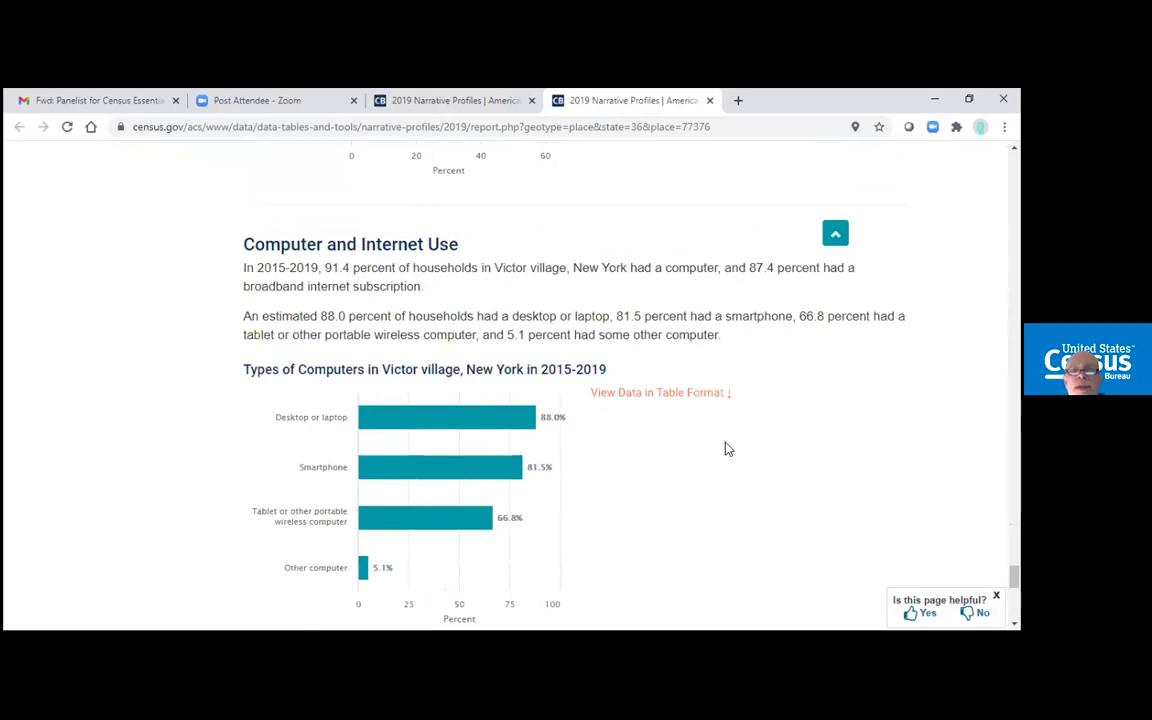
pyautogui.click(717, 393)
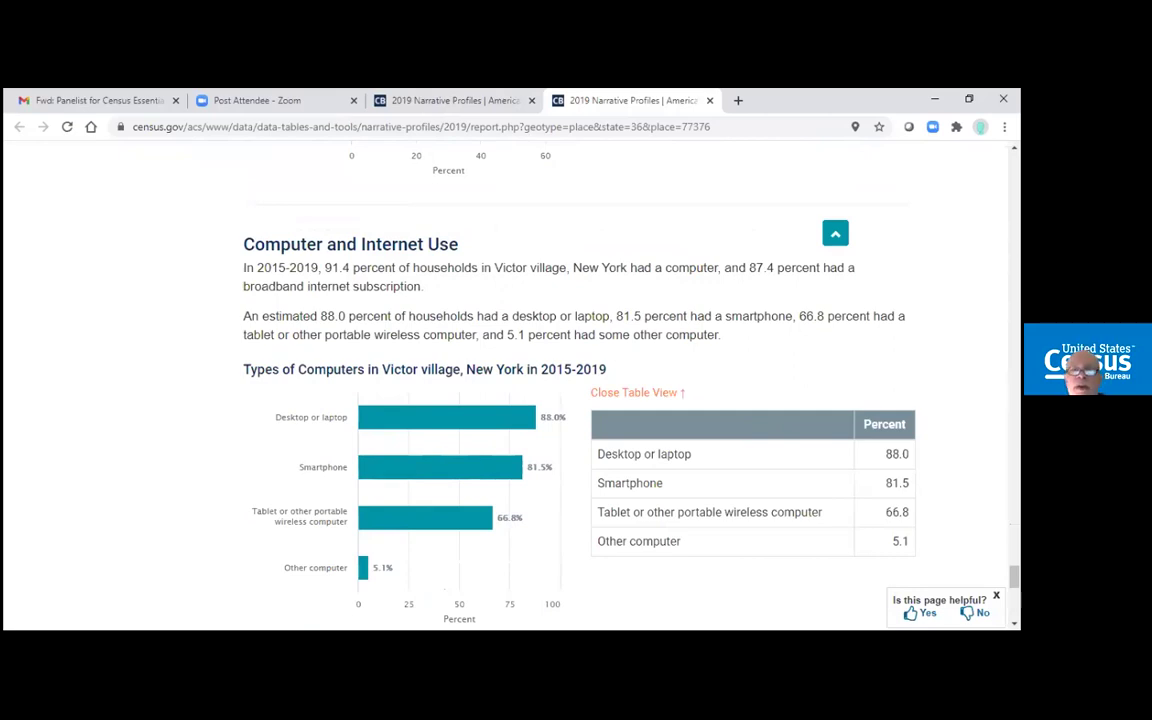
# - Scroll back through the profile to the marital status figures (58.7% of males, 53.8% of females married)
pyautogui.scroll(-3, 912, 517)
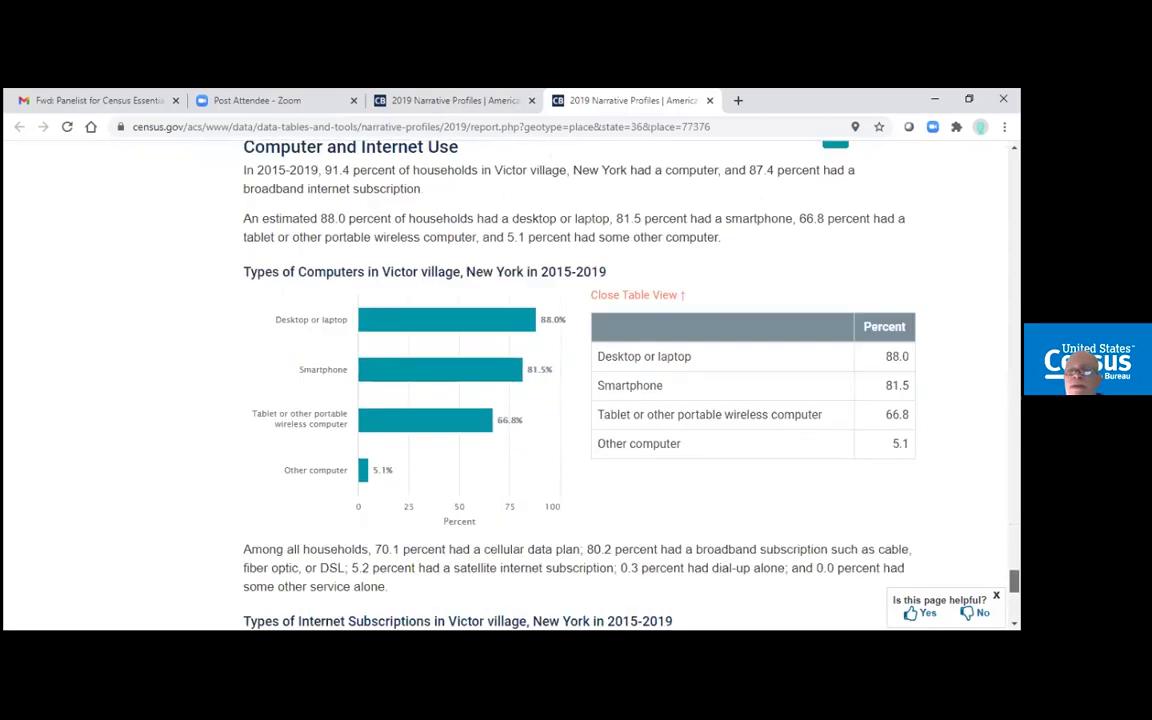
pyautogui.scroll(-3, 570, 385)
pyautogui.scroll(3, 570, 385)
pyautogui.scroll(-1, 570, 385)
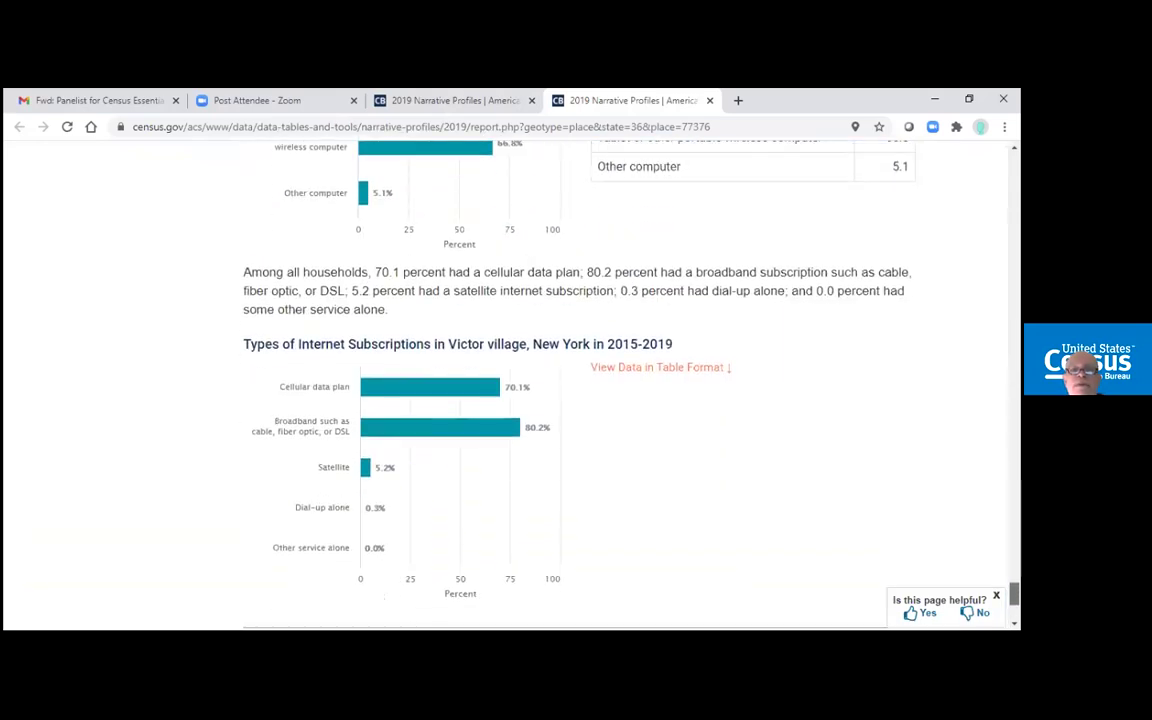
pyautogui.scroll(-1, 805, 478)
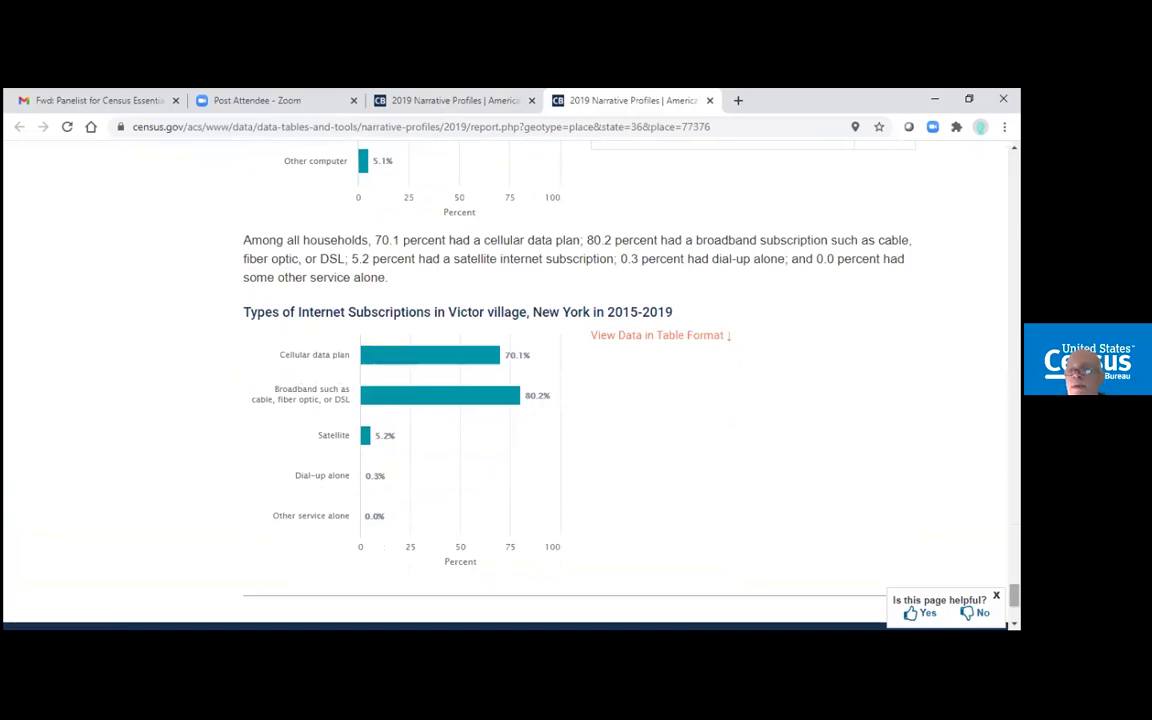
pyautogui.scroll(1, 580, 385)
pyautogui.scroll(-10, 580, 385)
pyautogui.scroll(20, 718, 303)
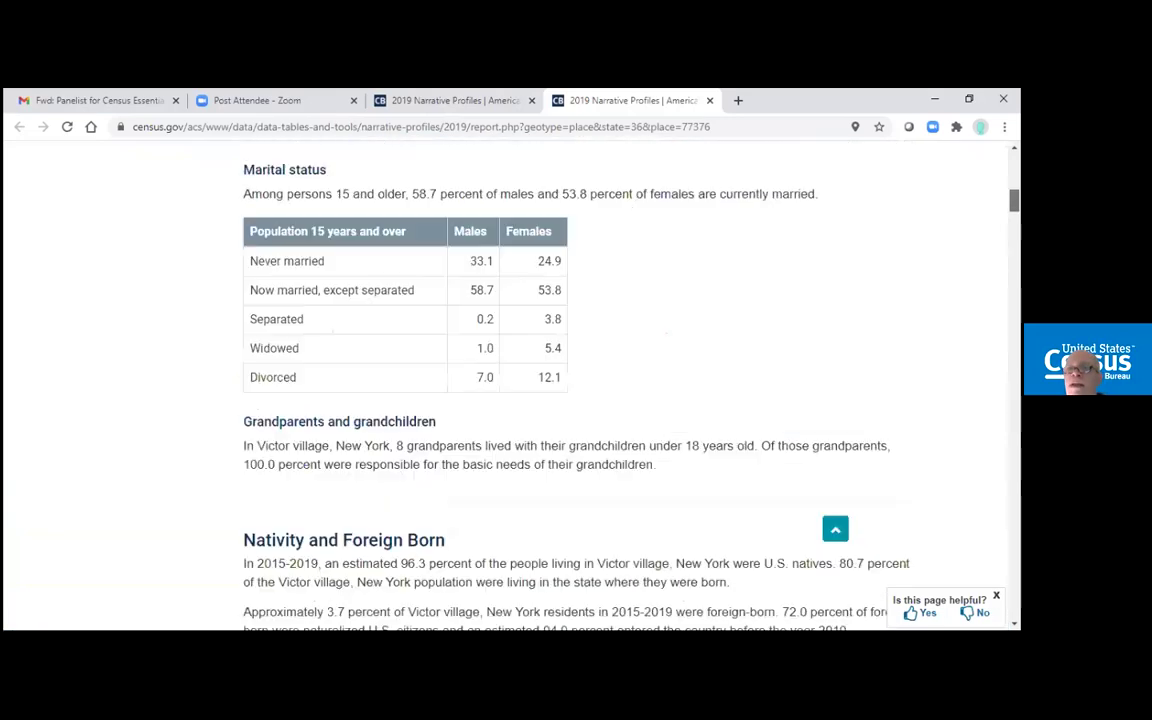
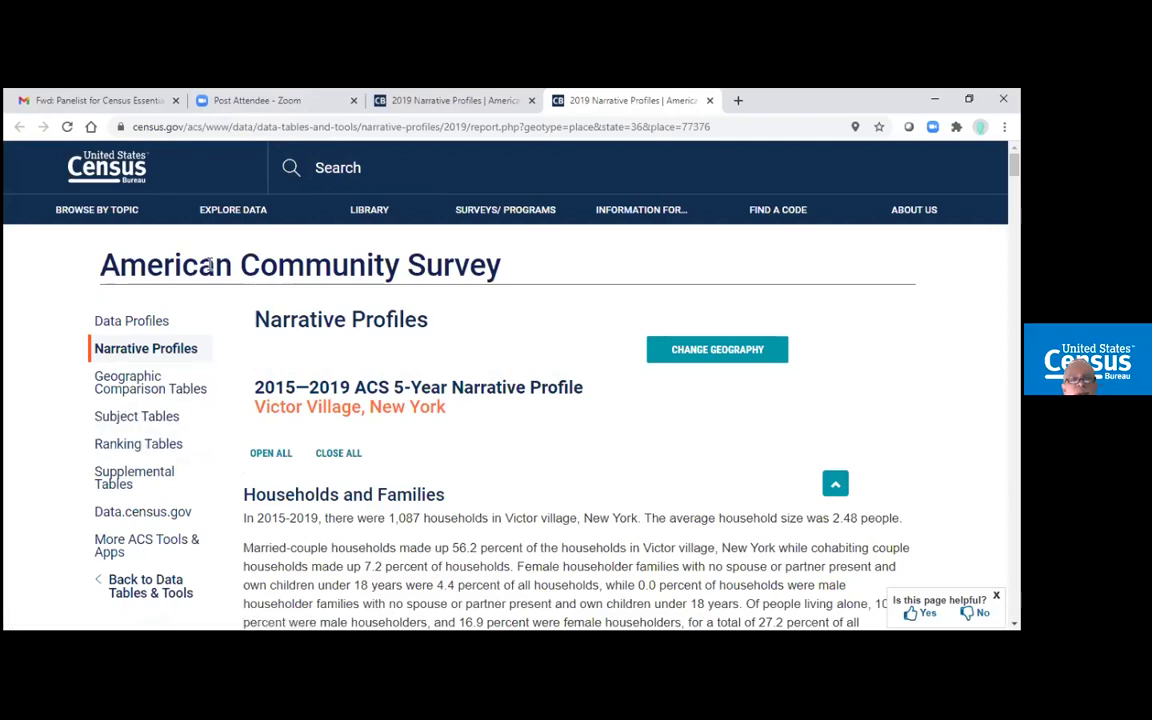
# - Leave the Victor Village narrative profile for the Data Tables & Tools overview
pyautogui.moveTo(130, 211)
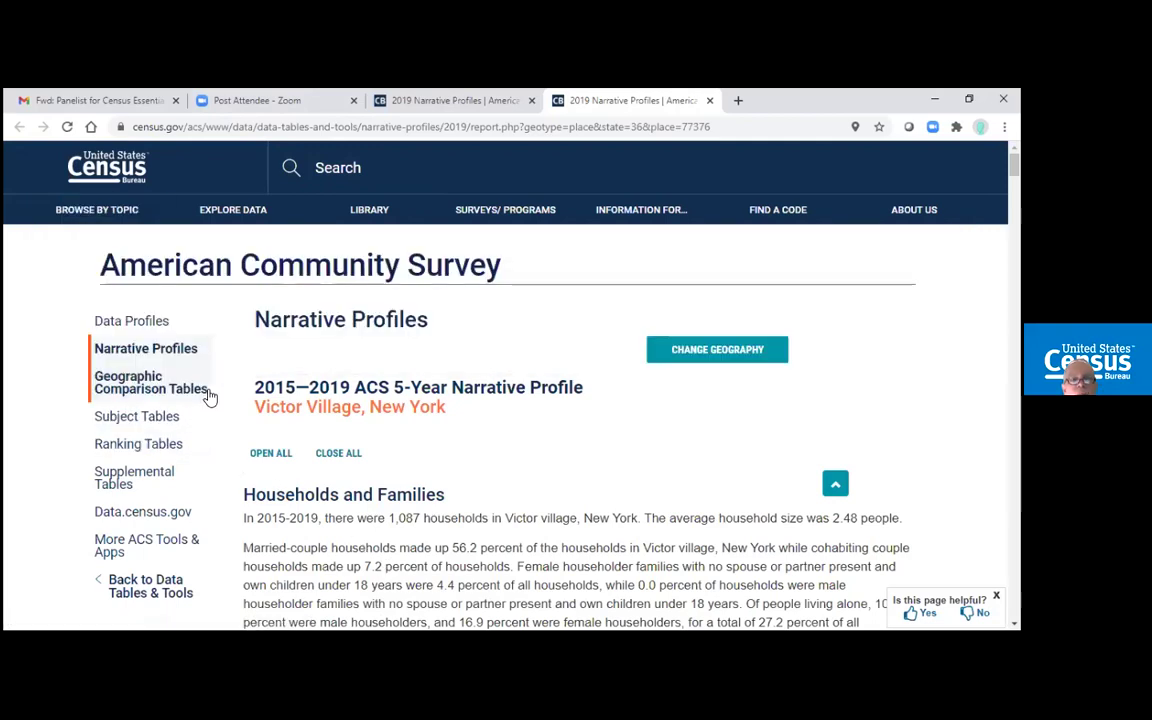
pyautogui.scroll(-2, 208, 398)
pyautogui.click(147, 511)
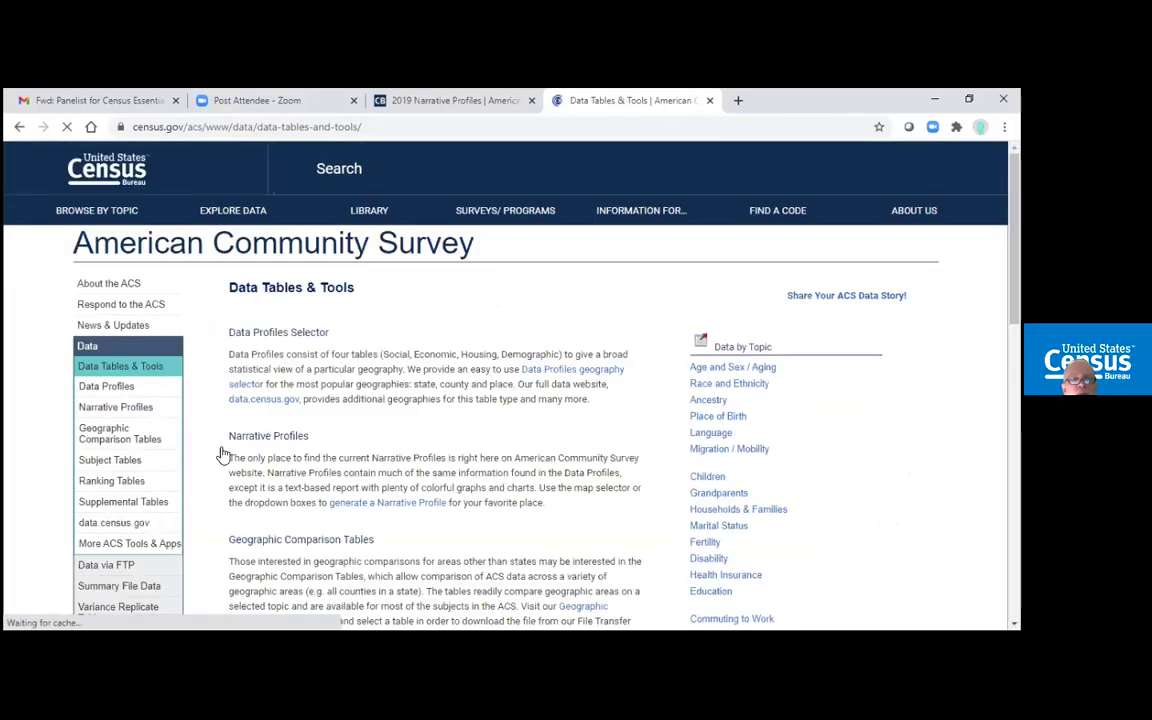
# - Review the overview's sections on Data Profiles, Narrative Profiles, Subject and Ranking Tables
pyautogui.scroll(-3, 250, 417)
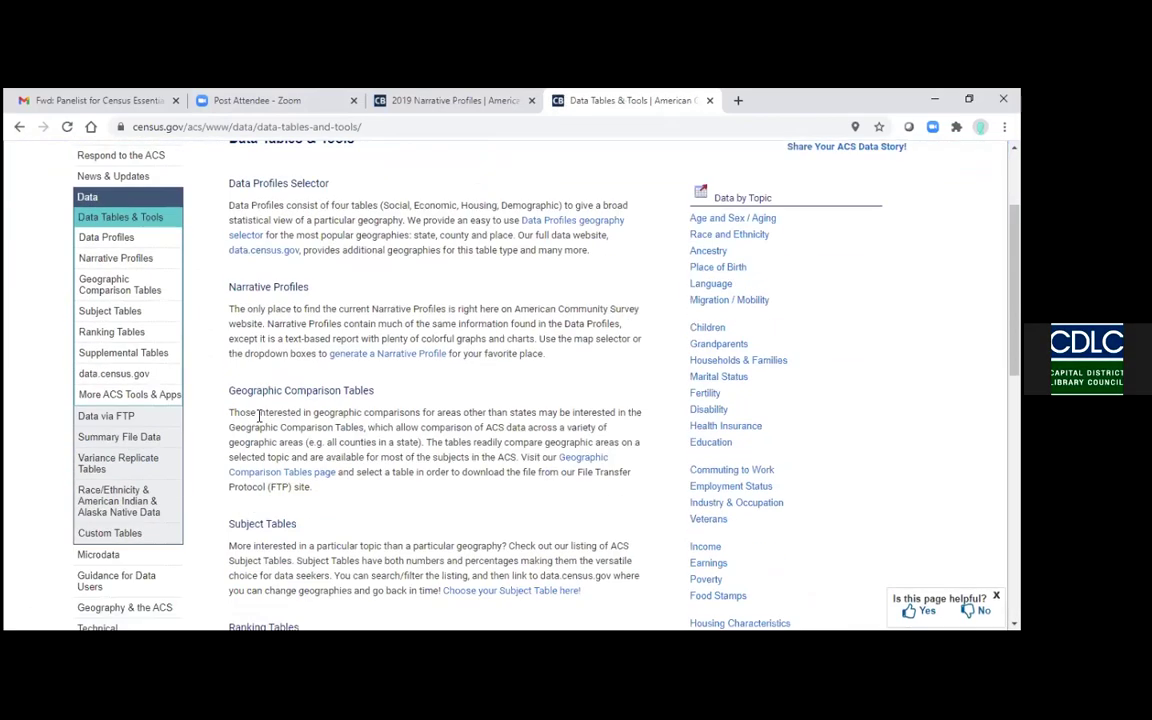
pyautogui.scroll(-3, 259, 414)
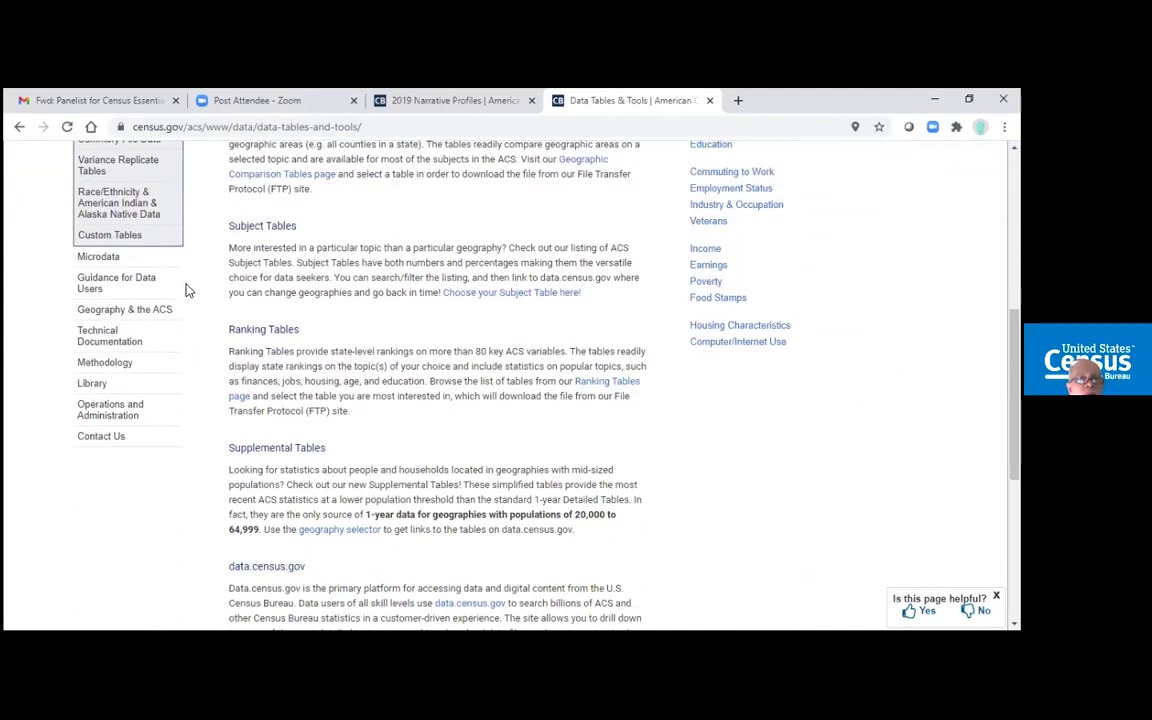
pyautogui.moveTo(166, 325)
pyautogui.moveTo(117, 343)
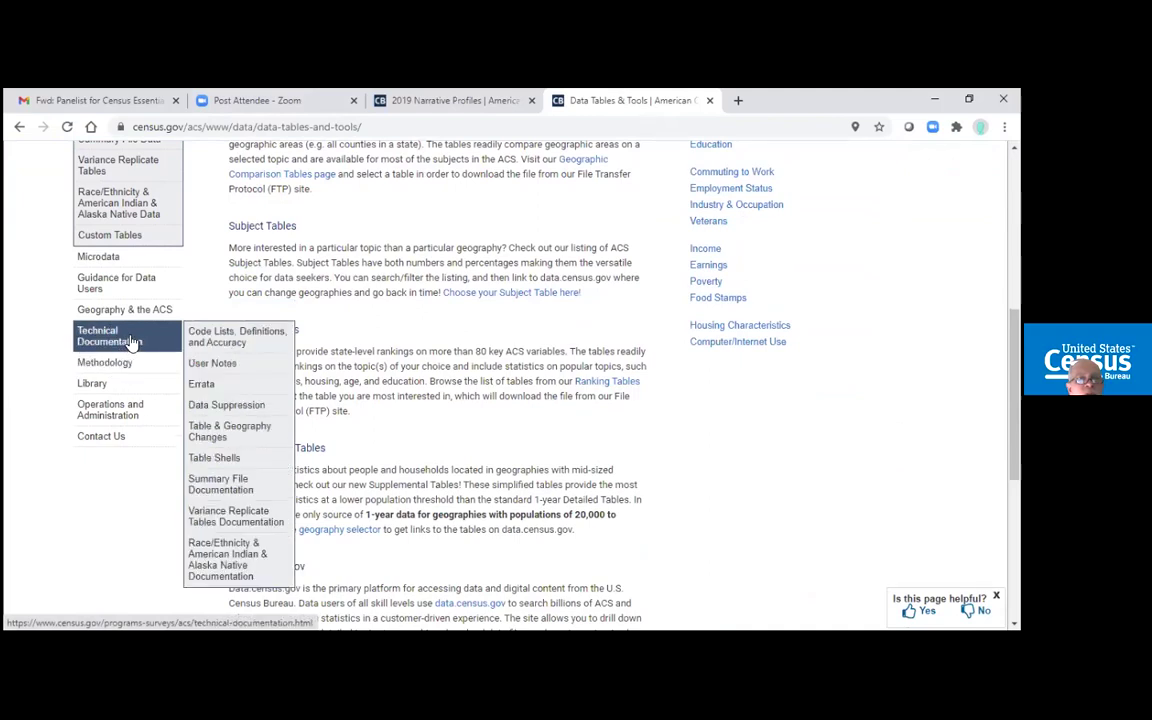
pyautogui.moveTo(121, 298)
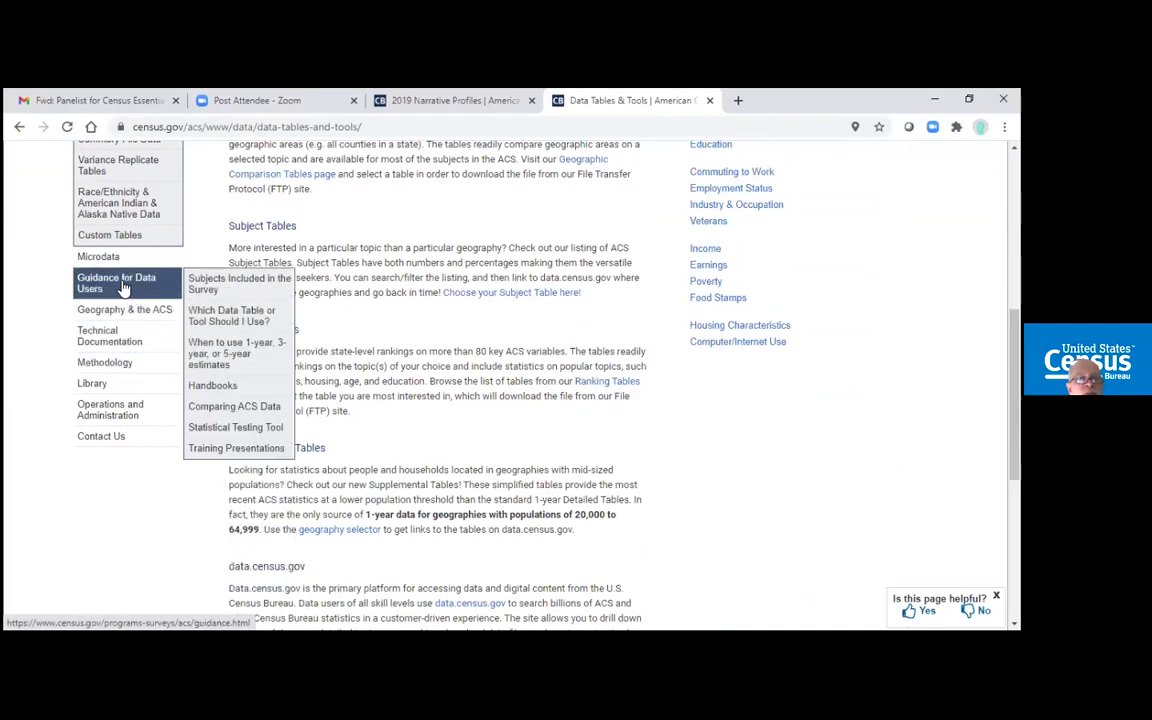
pyautogui.moveTo(110, 366)
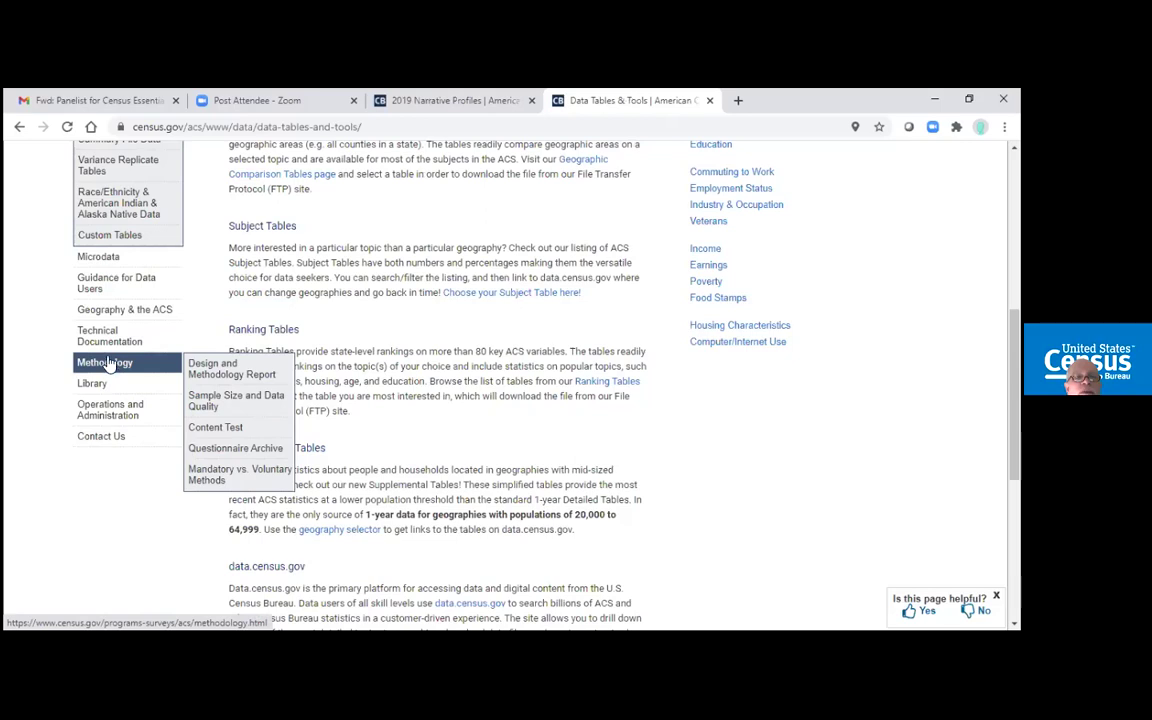
pyautogui.moveTo(112, 308)
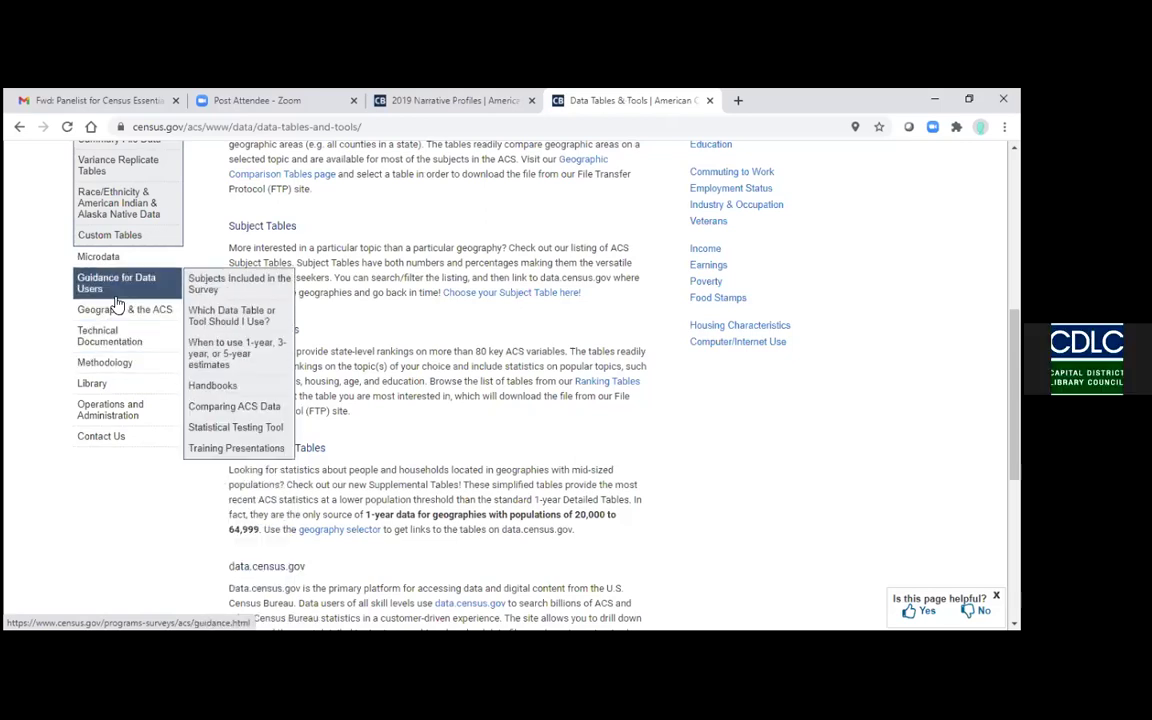
pyautogui.scroll(2, 117, 303)
pyautogui.scroll(5, 117, 303)
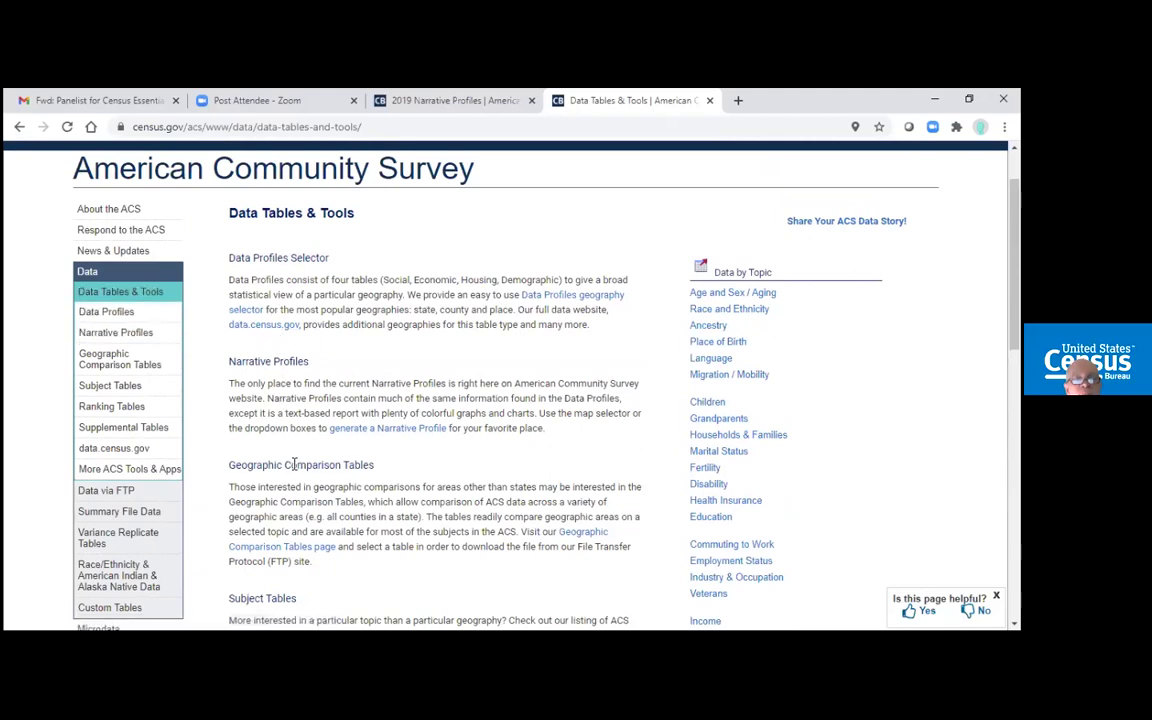
pyautogui.scroll(-3, 296, 540)
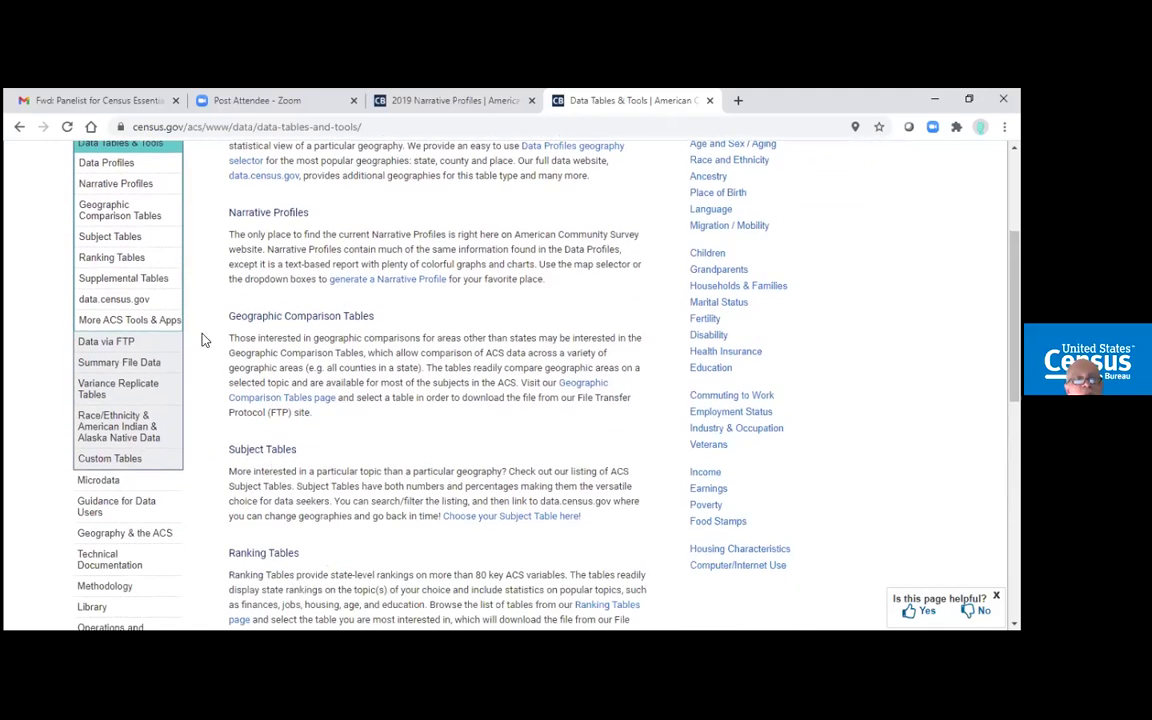
# - List every ACS Subject Table by setting Show to All
pyautogui.click(117, 243)
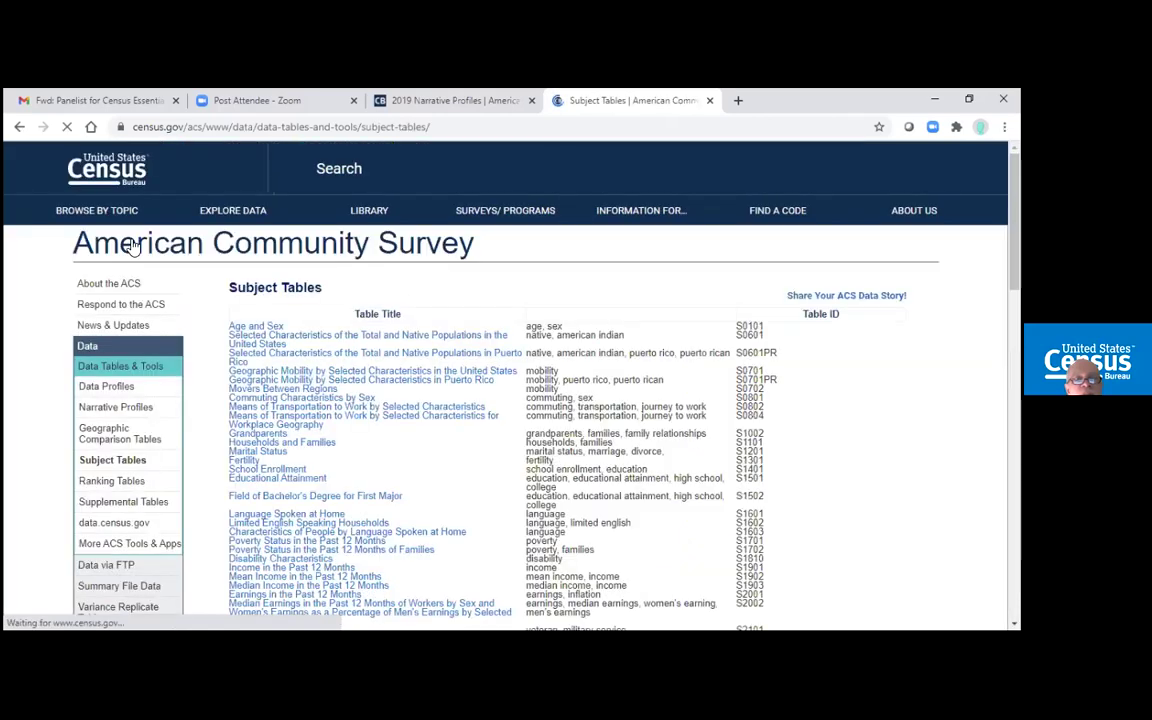
pyautogui.click(268, 314)
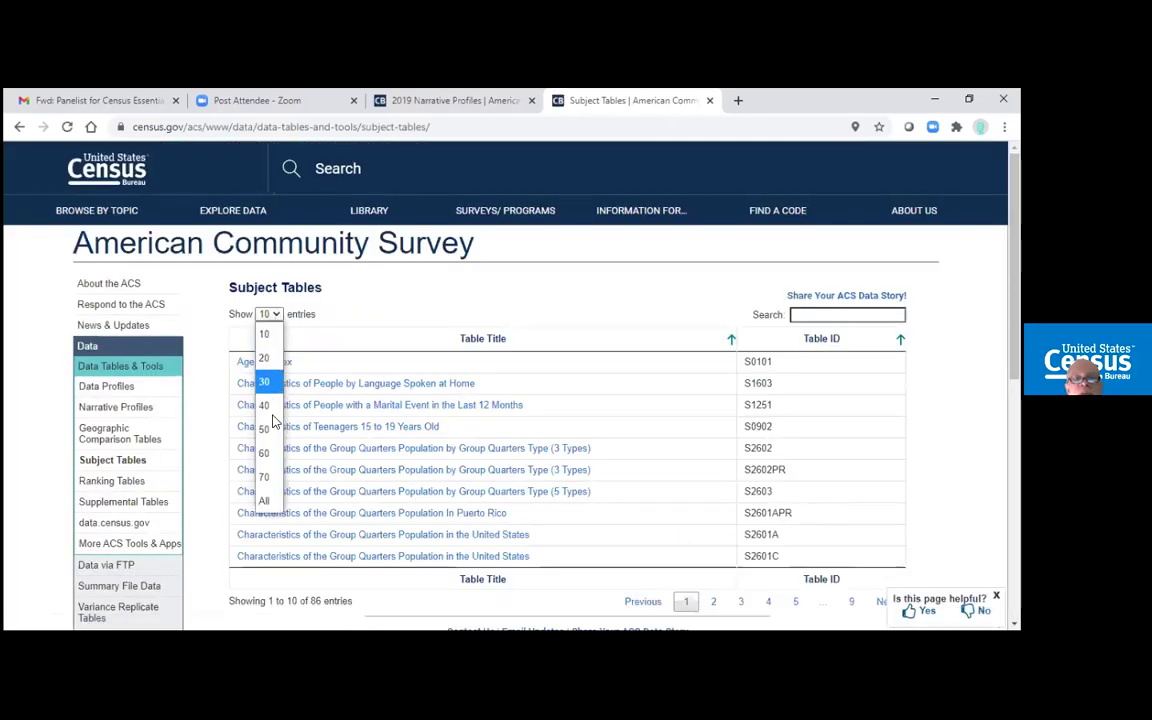
pyautogui.click(267, 500)
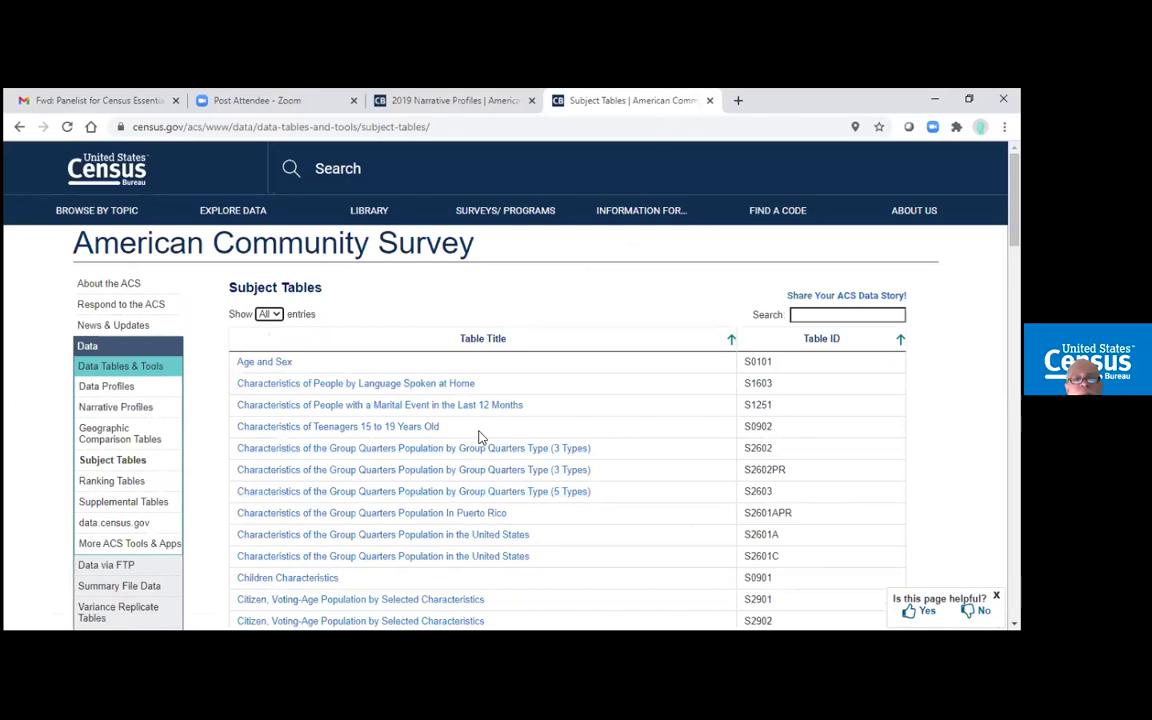
pyautogui.scroll(-5, 478, 437)
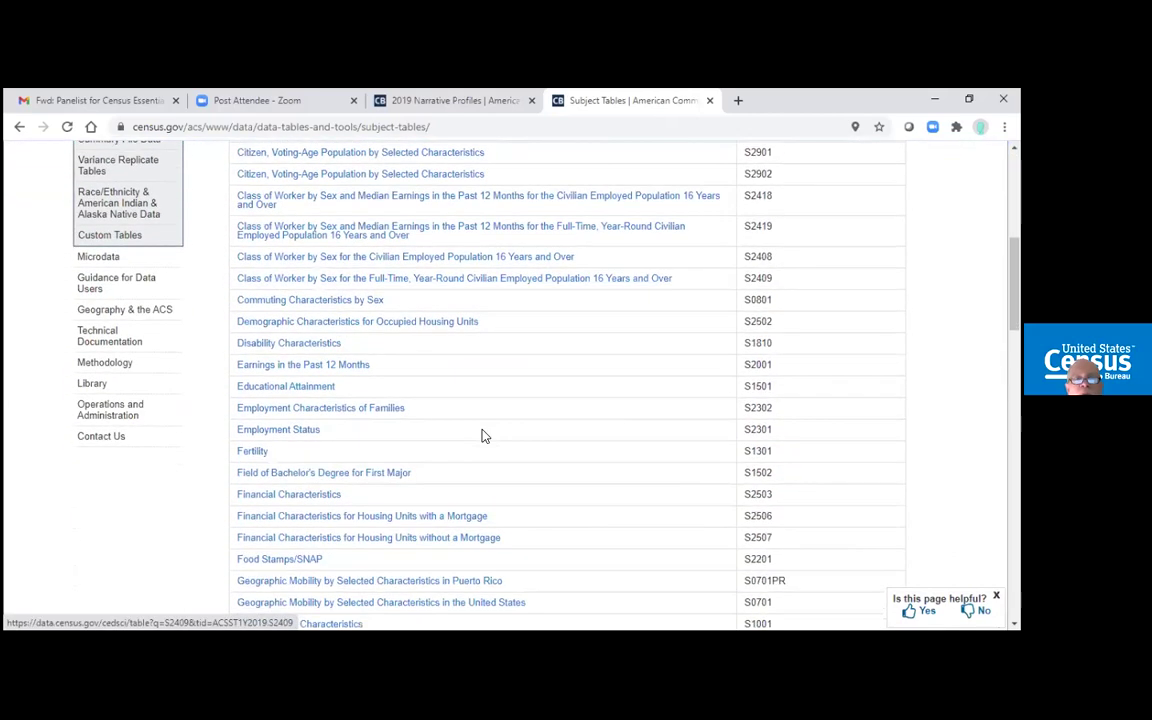
pyautogui.scroll(4, 483, 432)
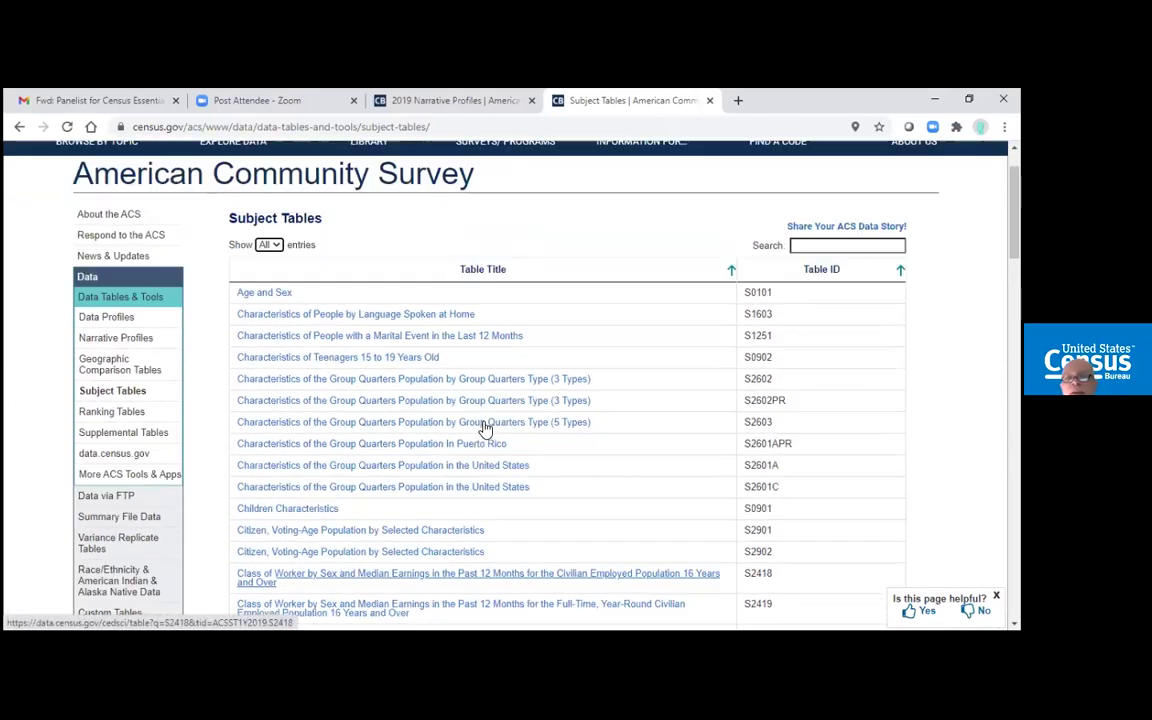
# - Filter the tables by 'housing unit' and open S2504 Physical Housing Characteristics for Occupied Housing Units
pyautogui.scroll(1, 483, 428)
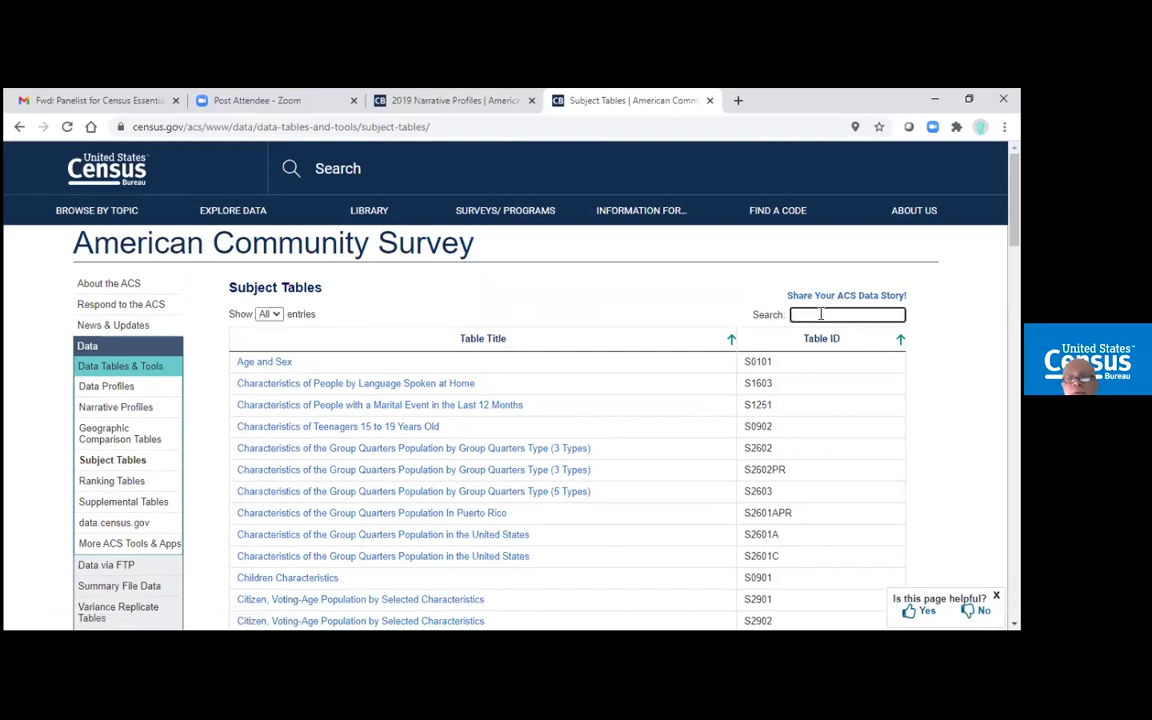
pyautogui.write('h')
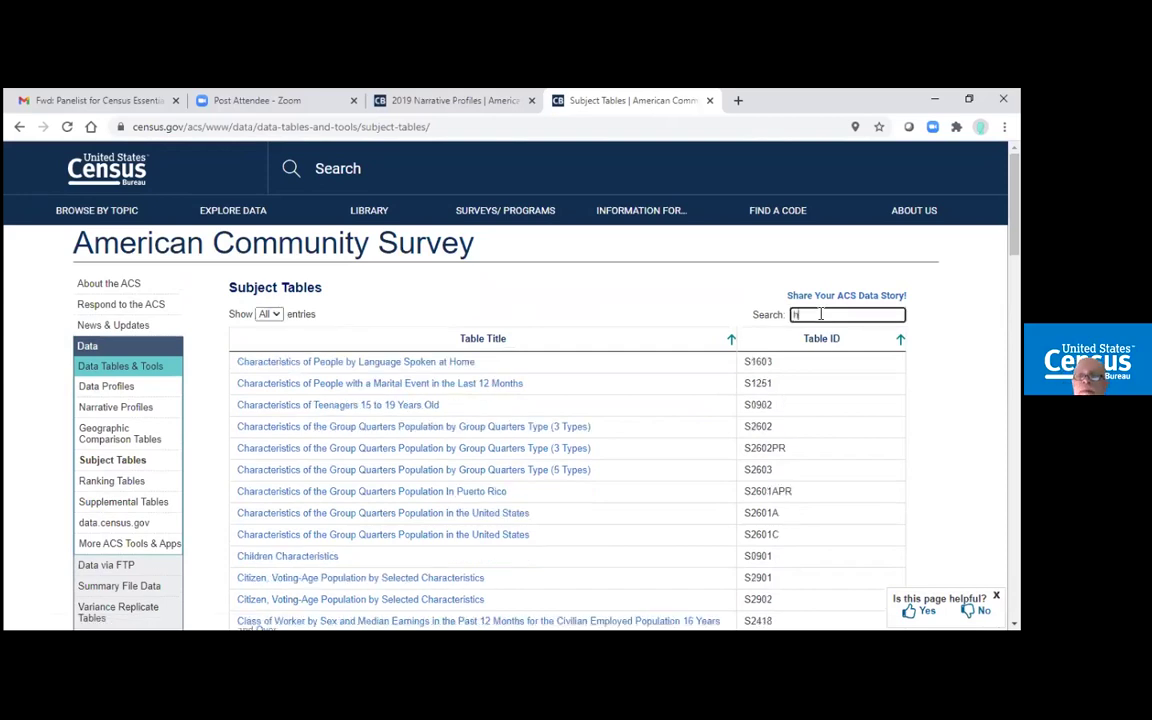
pyautogui.write('ousing unit')
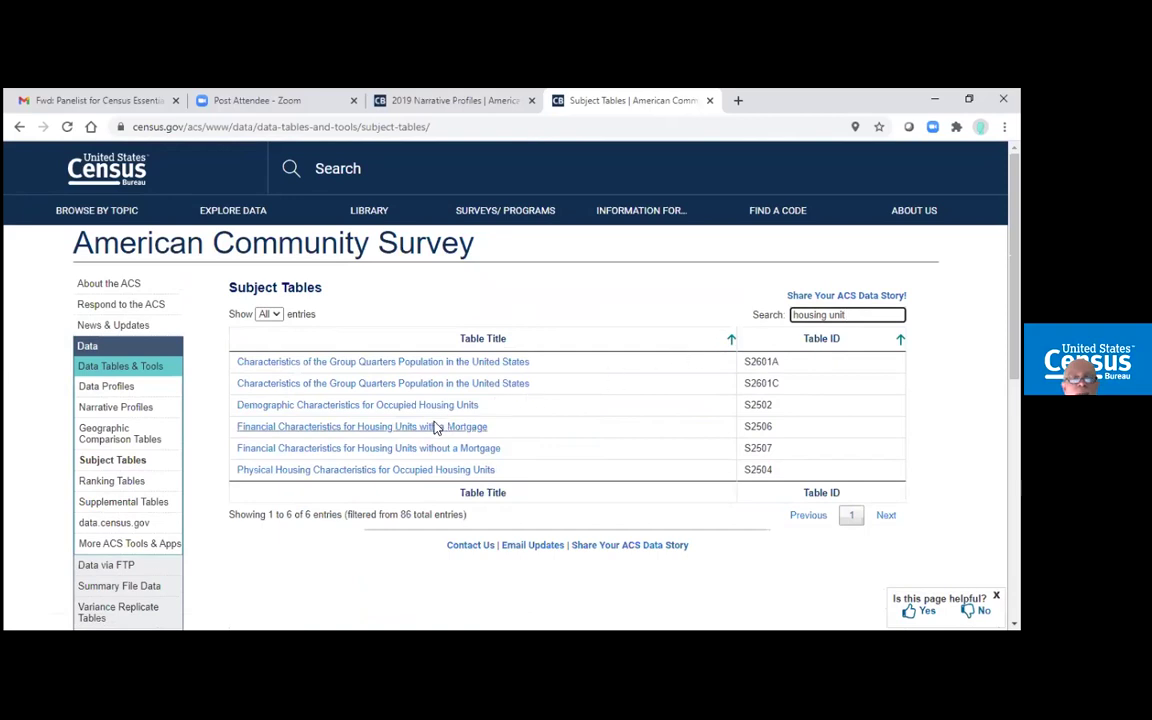
pyautogui.click(347, 472)
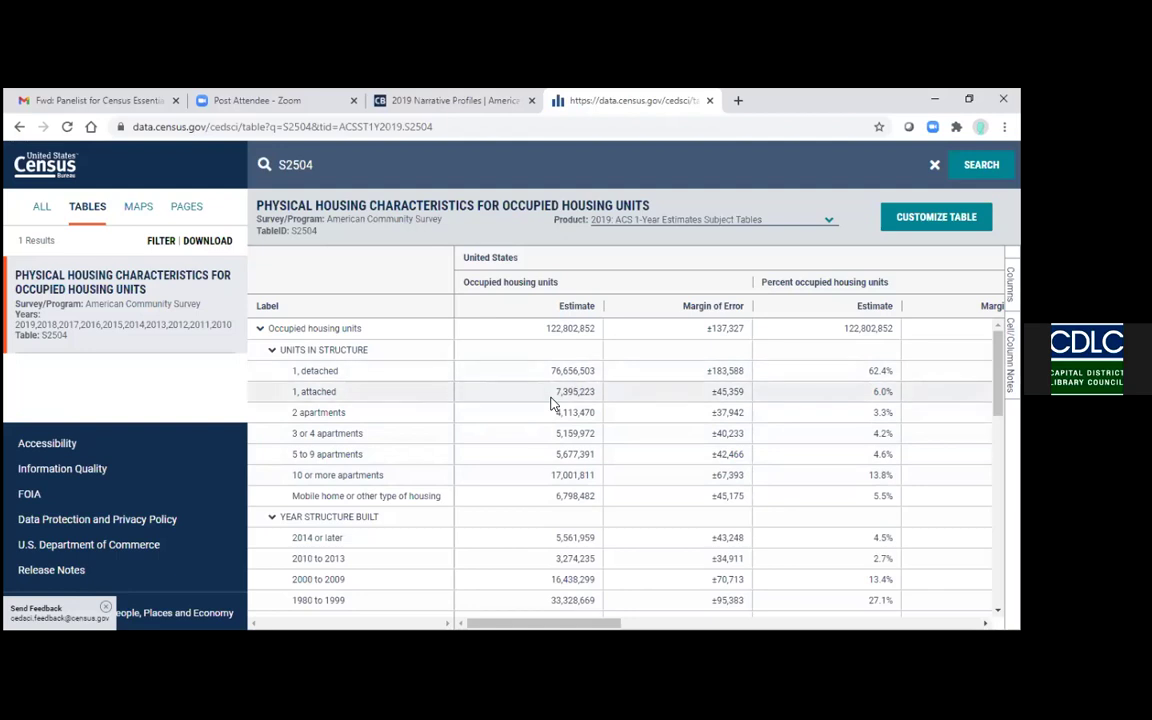
# - Scroll table S2504 to review 122,802,852 occupied units, 62.4% single-unit detached
pyautogui.scroll(-2, 580, 392)
pyautogui.scroll(2, 551, 402)
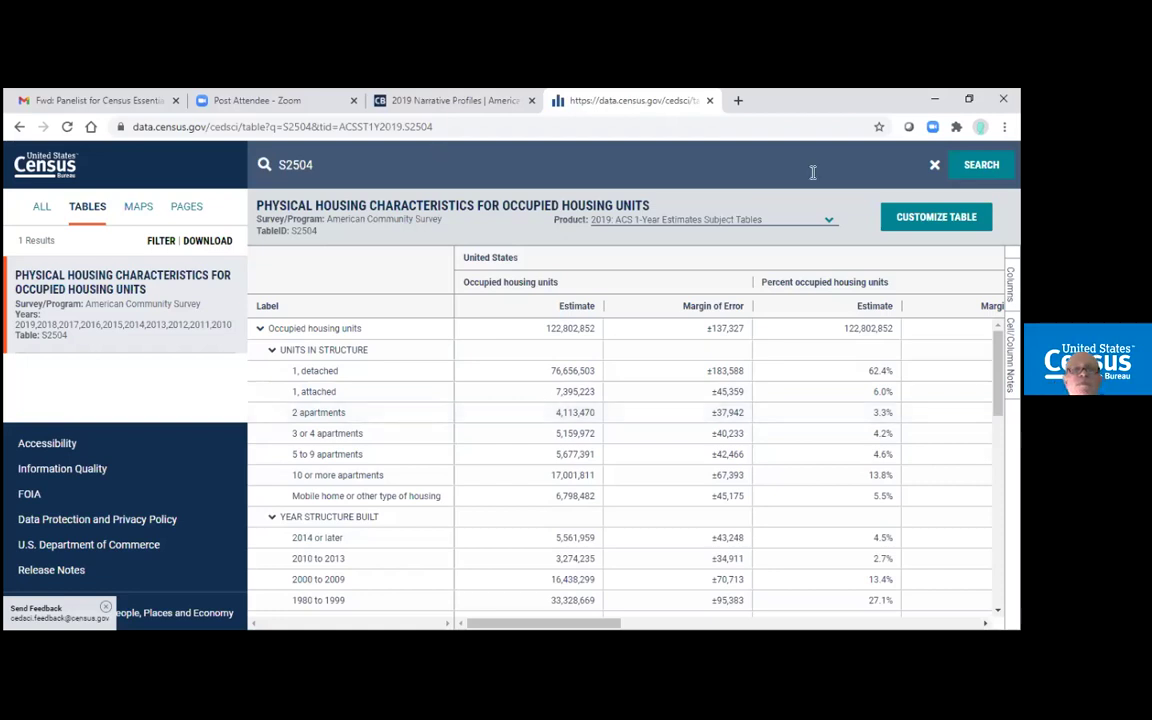
# - Search the web for '2020 census questionnaire' from the address bar
pyautogui.click(333, 127)
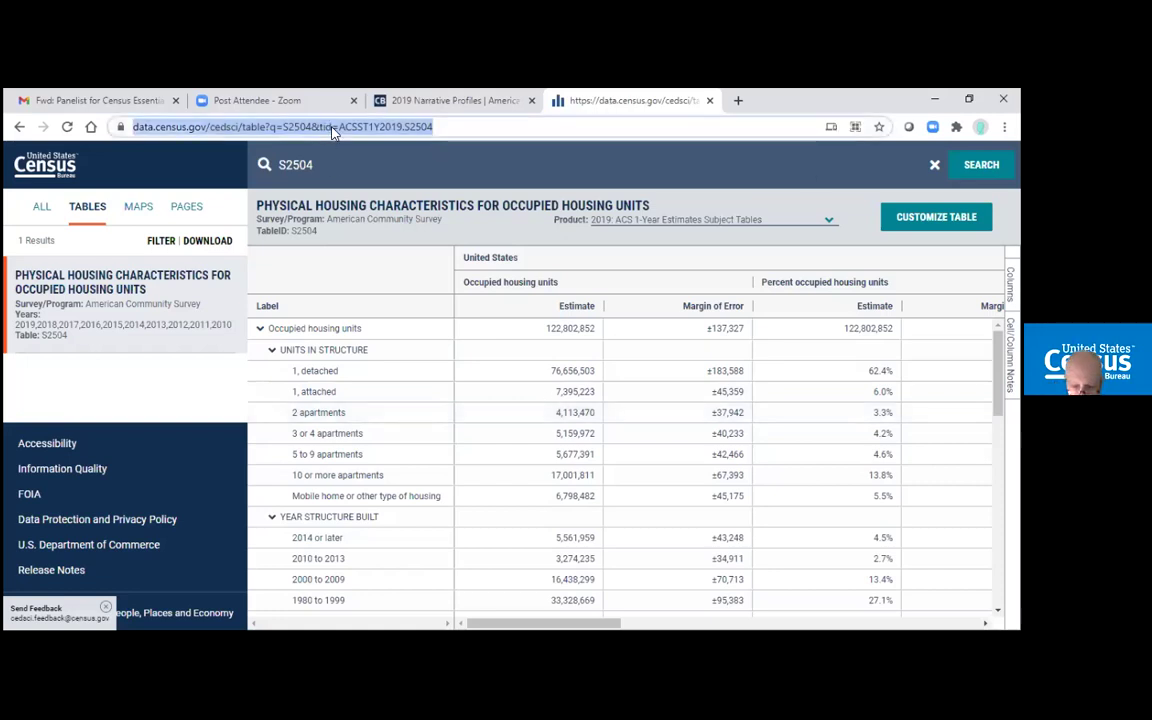
pyautogui.write('w2020')
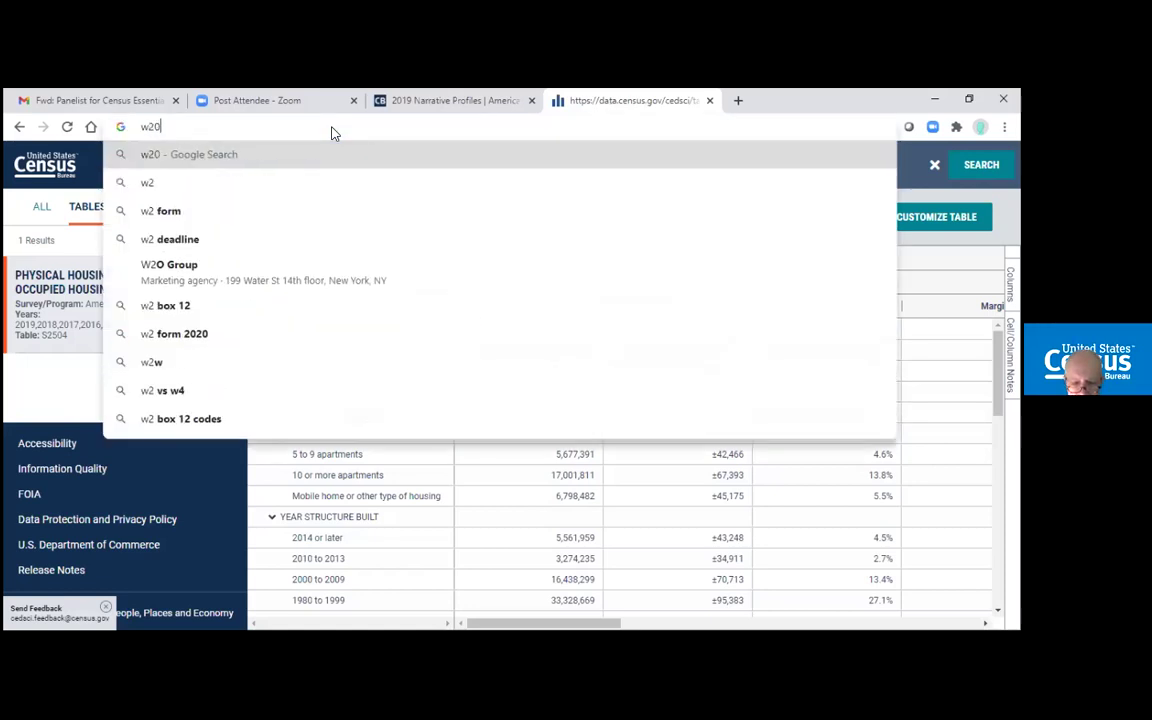
pyautogui.press('BackSpace')
pyautogui.press('BackSpace')
pyautogui.press('BackSpace')
pyautogui.press('BackSpace')
pyautogui.press('BackSpace')
pyautogui.write('2020 ')
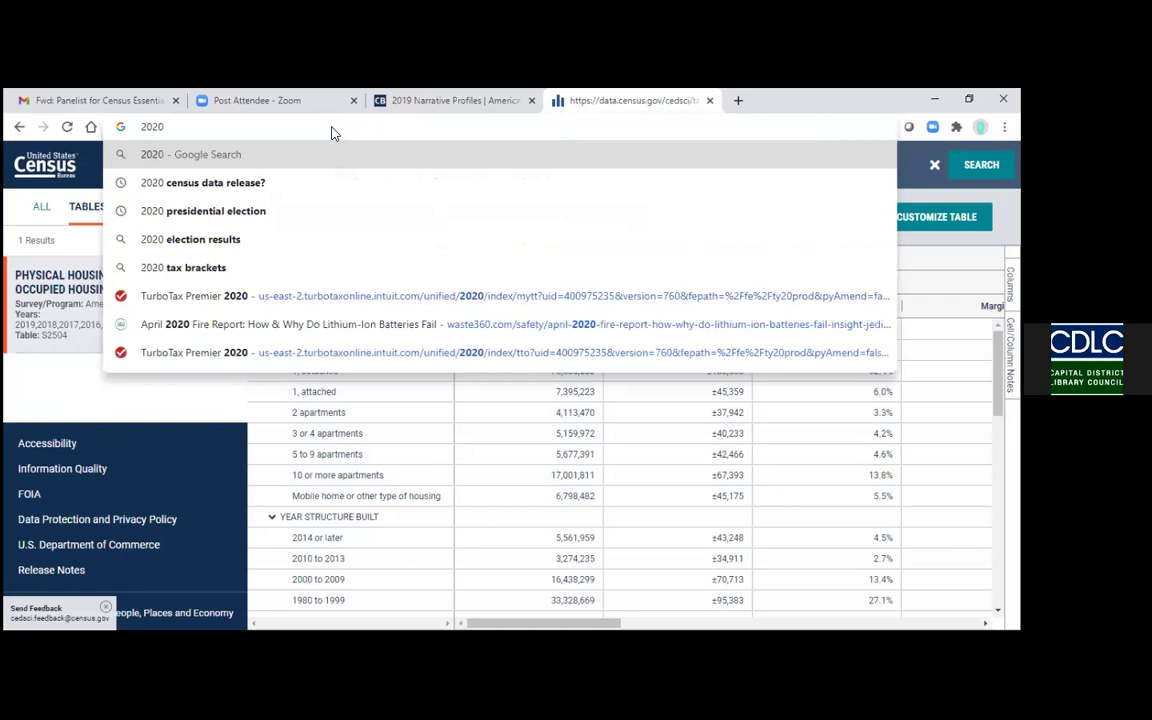
pyautogui.write('census ')
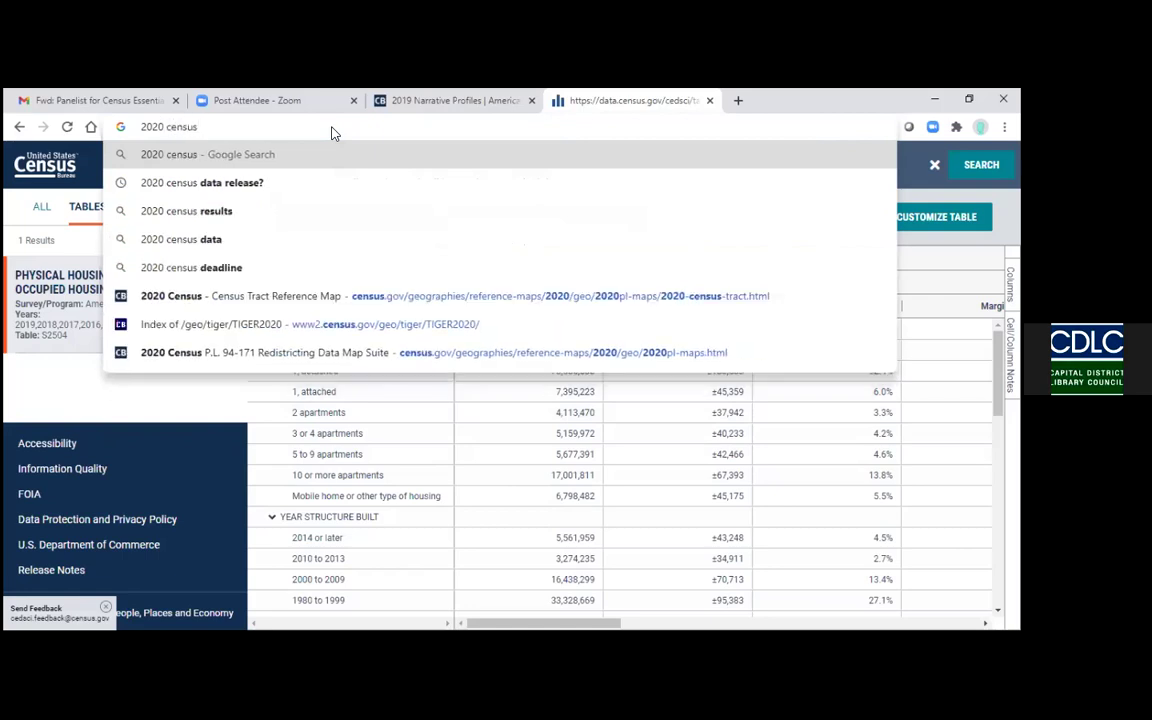
pyautogui.write('questionn')
pyautogui.press('BackSpace')
pyautogui.press('BackSpace')
pyautogui.press('BackSpace')
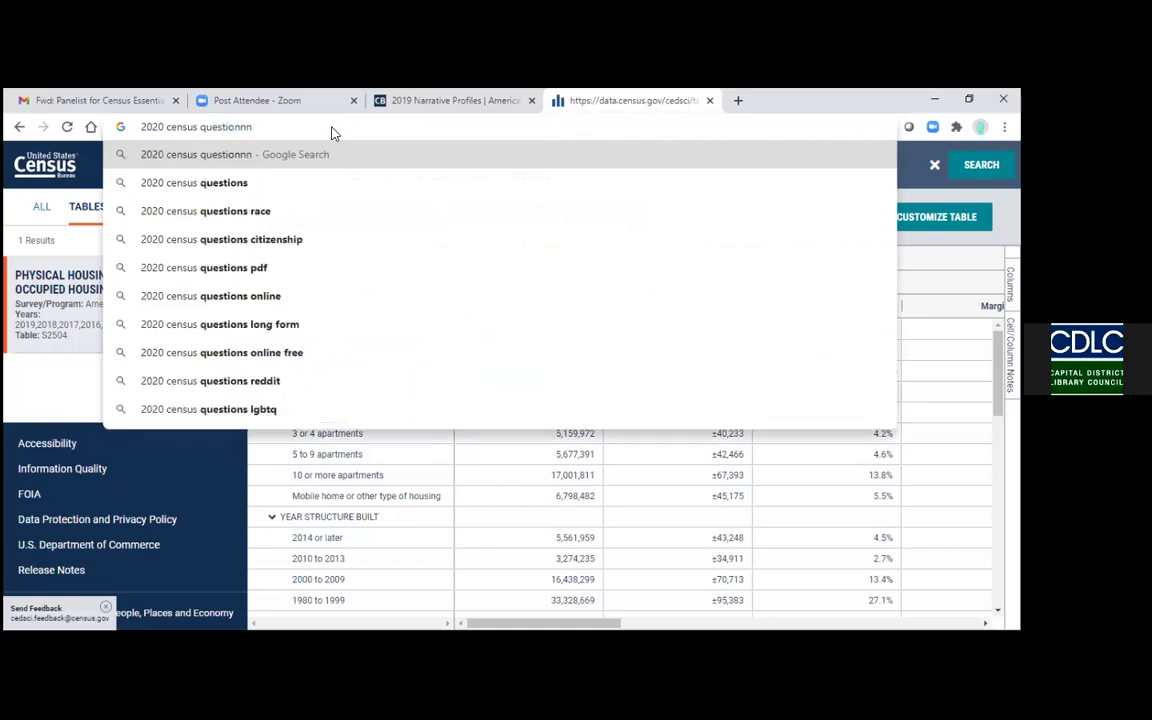
pyautogui.write('naire')
pyautogui.press('Return')
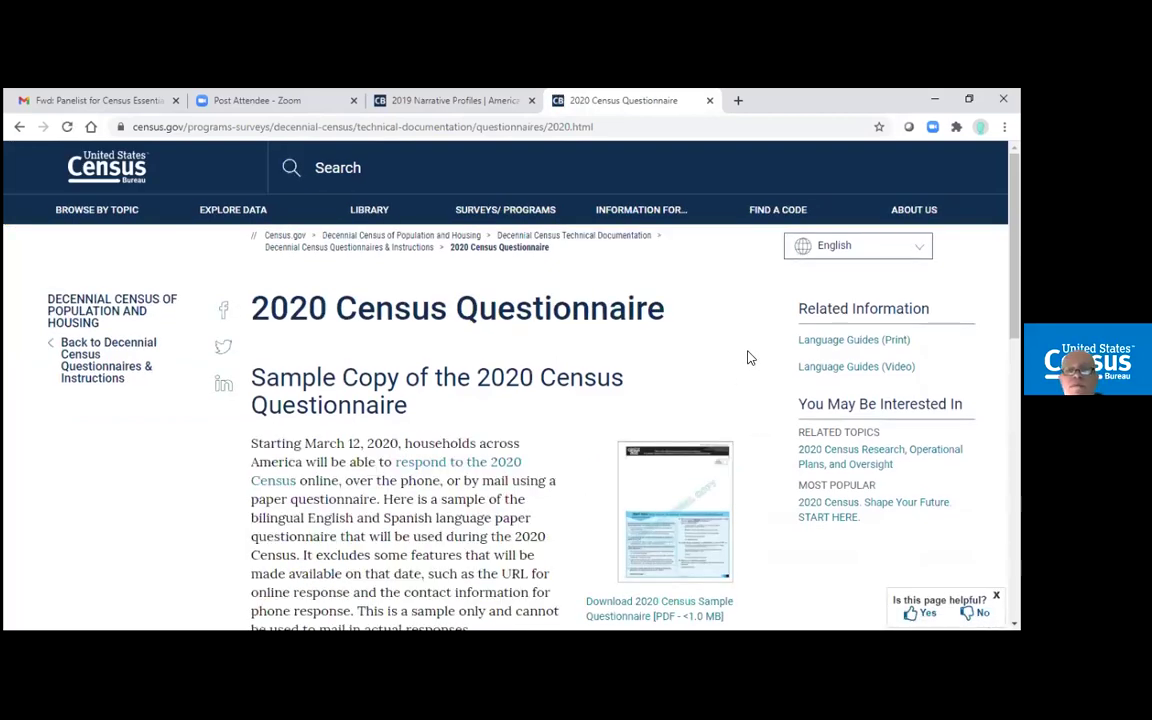
# - Look over census.gov's 2020 Census Questionnaire page with the sample bilingual paper form
pyautogui.scroll(-1, 745, 378)
pyautogui.scroll(-6, 757, 404)
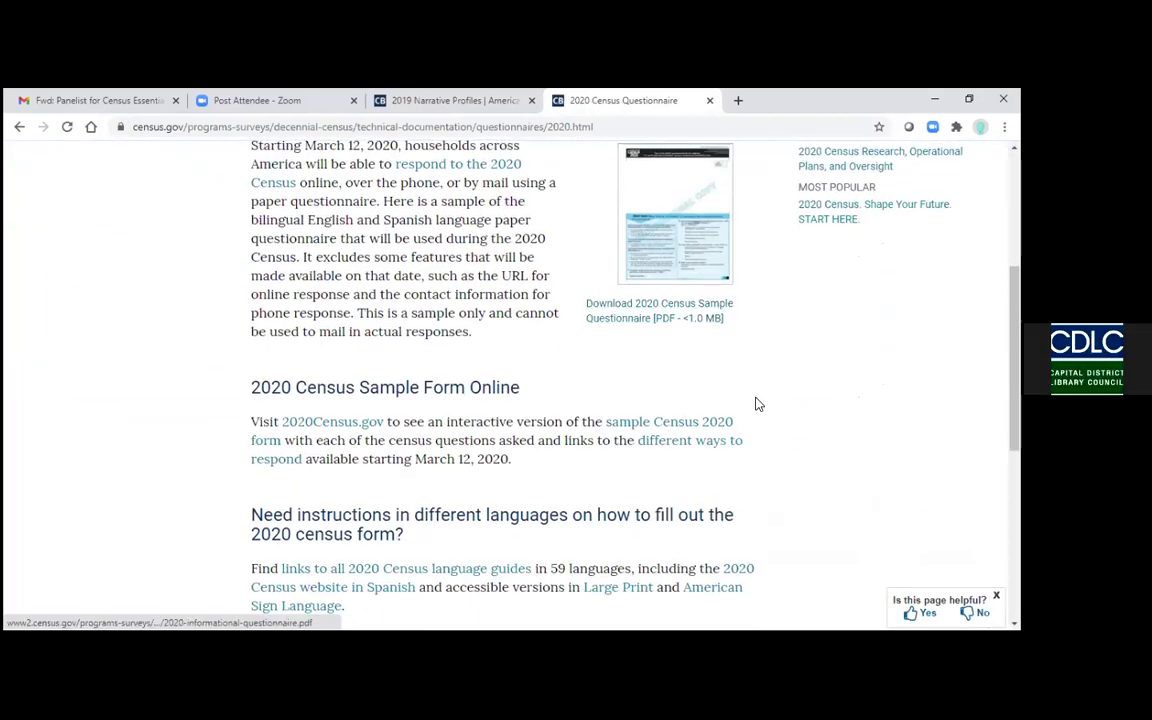
pyautogui.scroll(8, 861, 411)
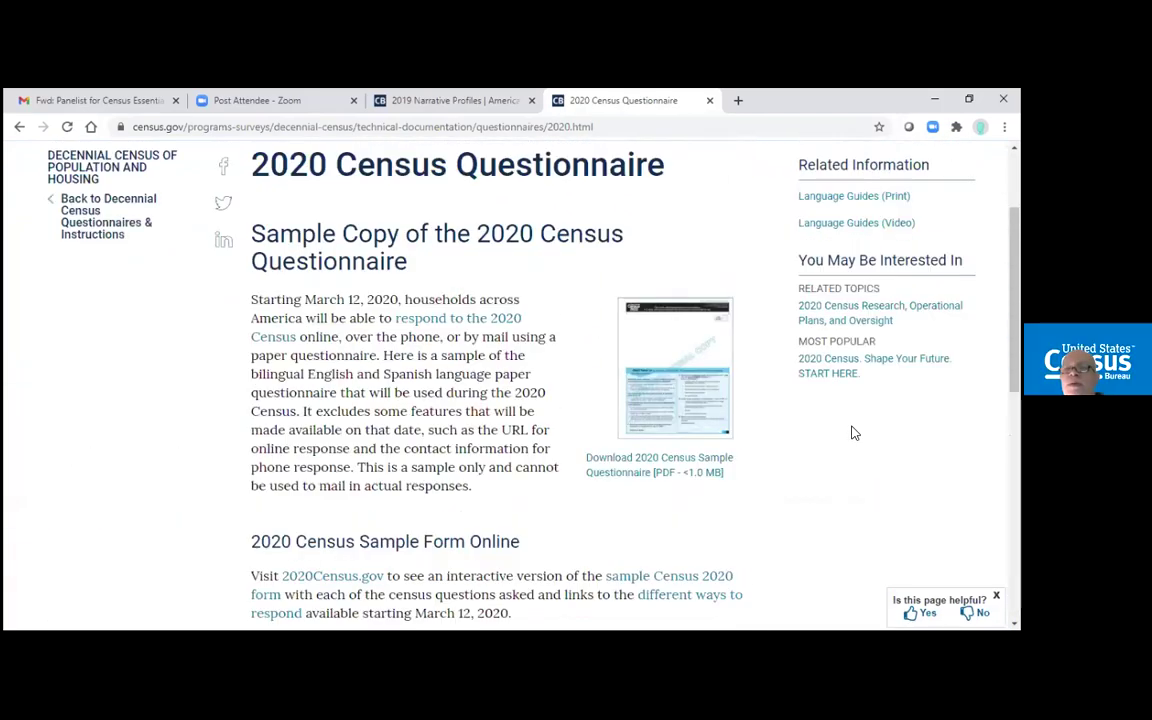
# - Open the 16-page bilingual questionnaire PDF, read pages 1–3, then return to page 1
pyautogui.click(693, 389)
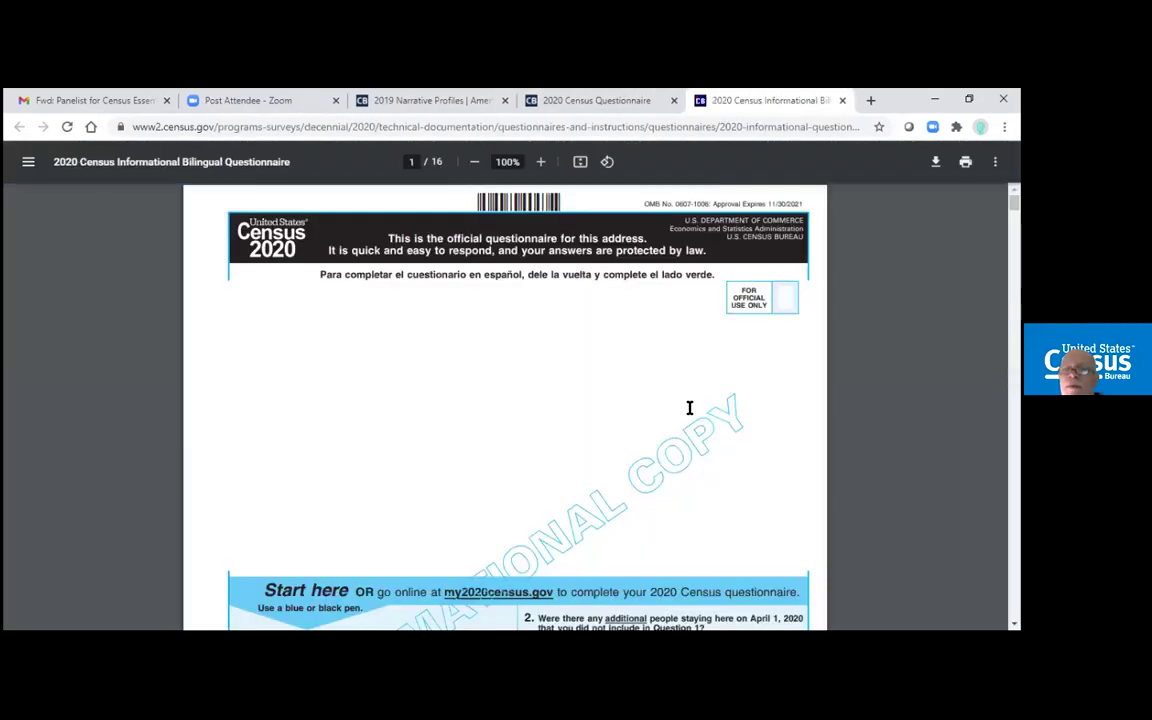
pyautogui.scroll(-2, 689, 408)
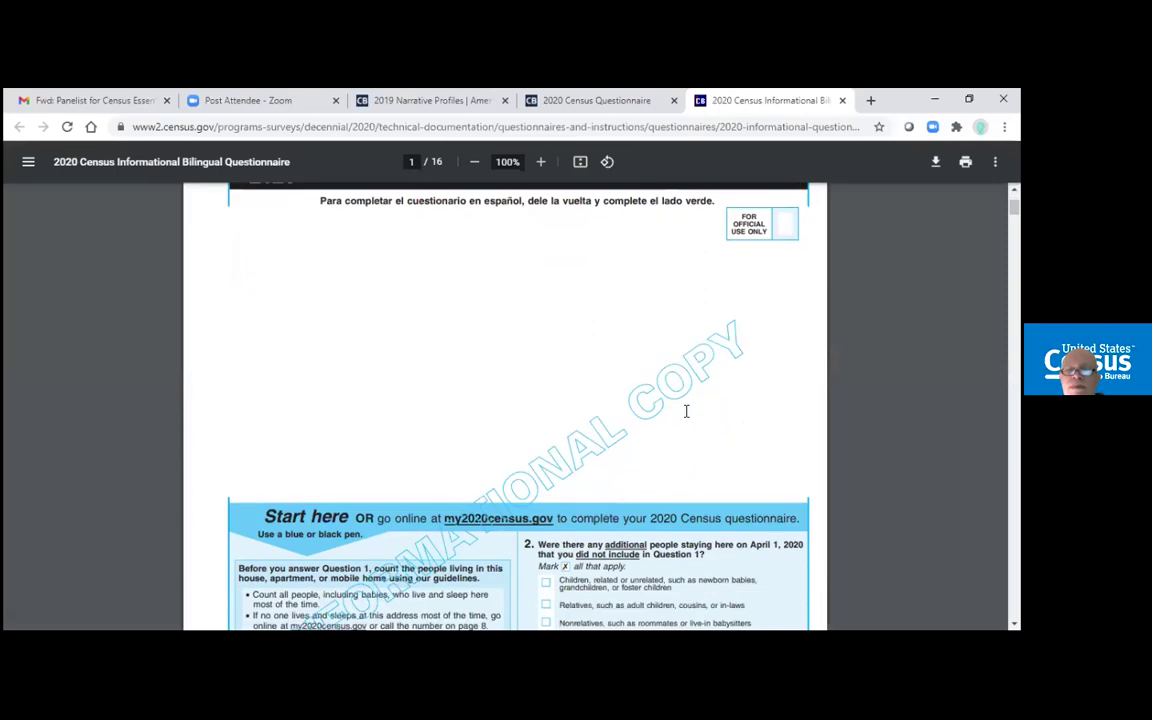
pyautogui.scroll(-3, 690, 412)
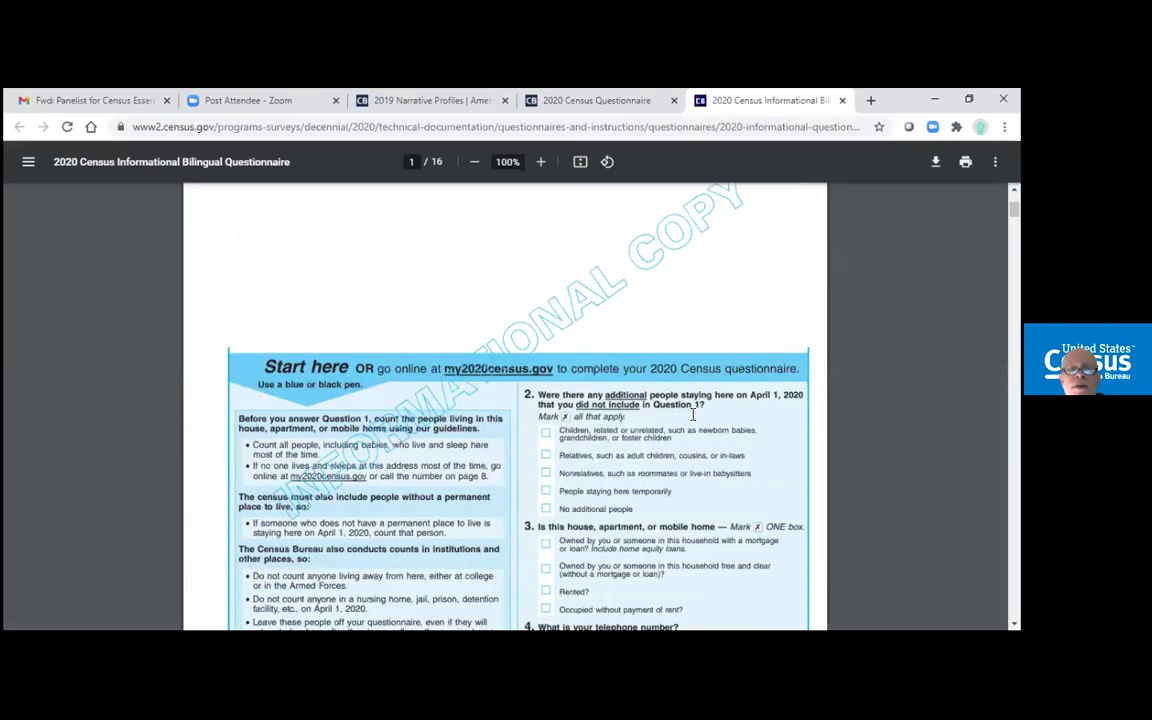
pyautogui.scroll(-15, 692, 414)
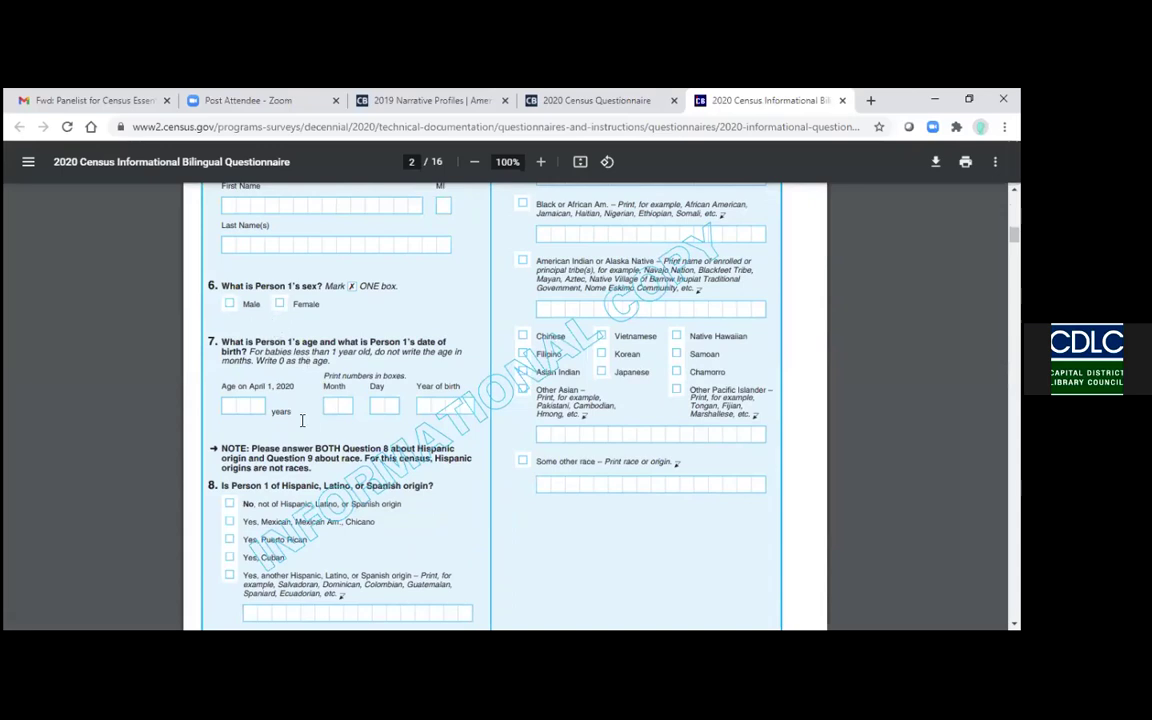
pyautogui.scroll(-3, 440, 410)
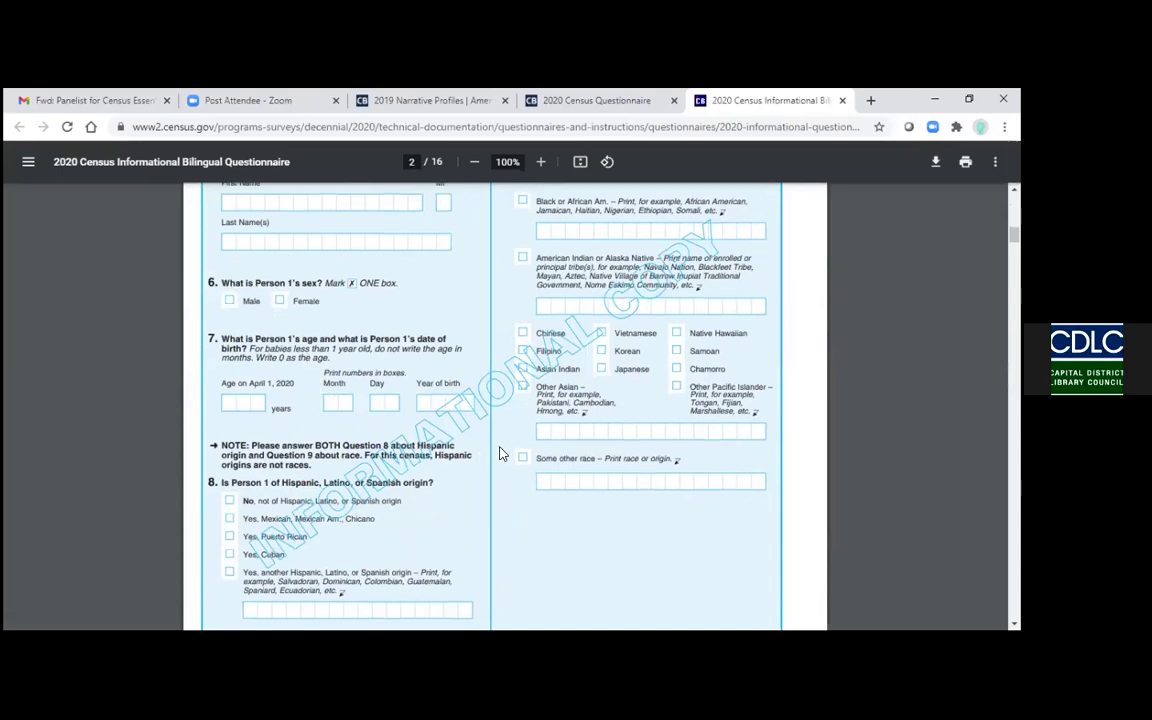
pyautogui.scroll(-5, 504, 458)
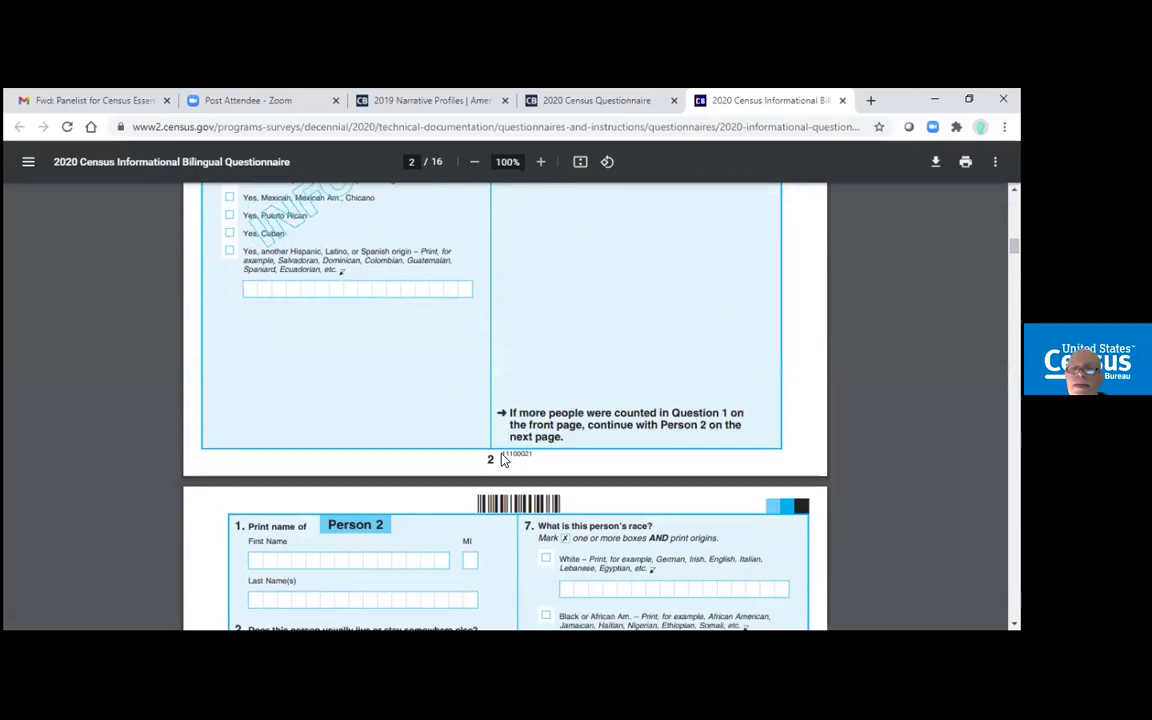
pyautogui.scroll(-3, 504, 460)
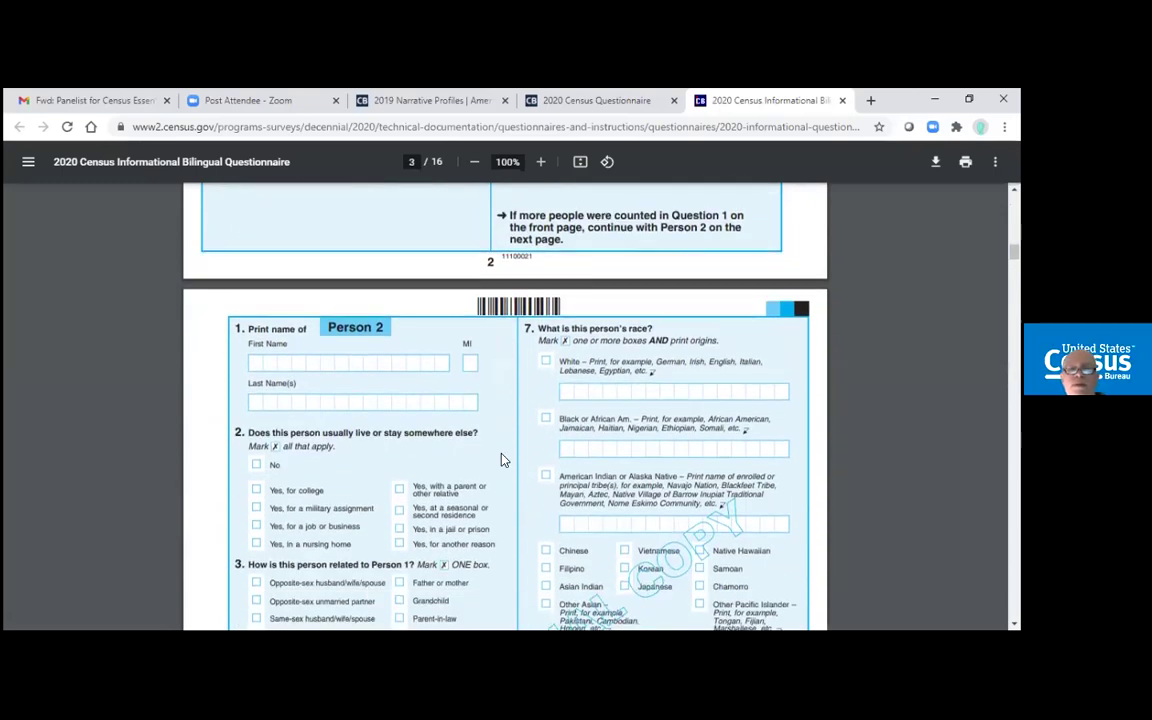
pyautogui.scroll(-2, 504, 460)
pyautogui.scroll(-1, 491, 459)
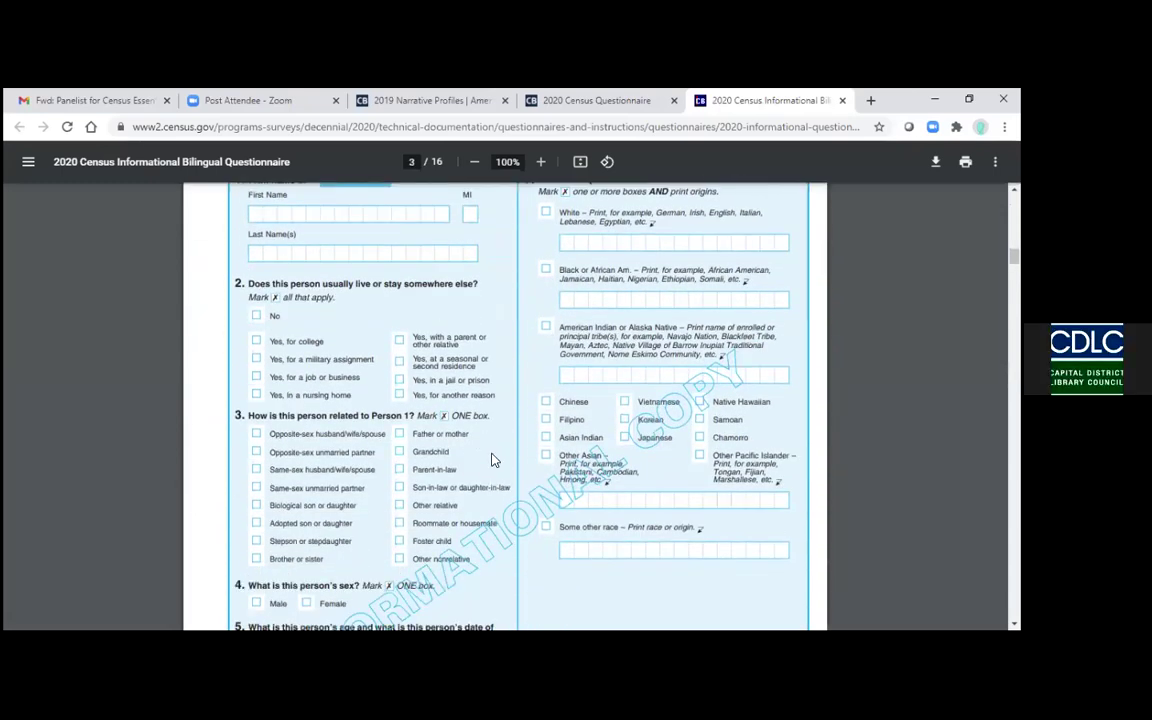
pyautogui.scroll(6, 855, 465)
pyautogui.scroll(3, 855, 465)
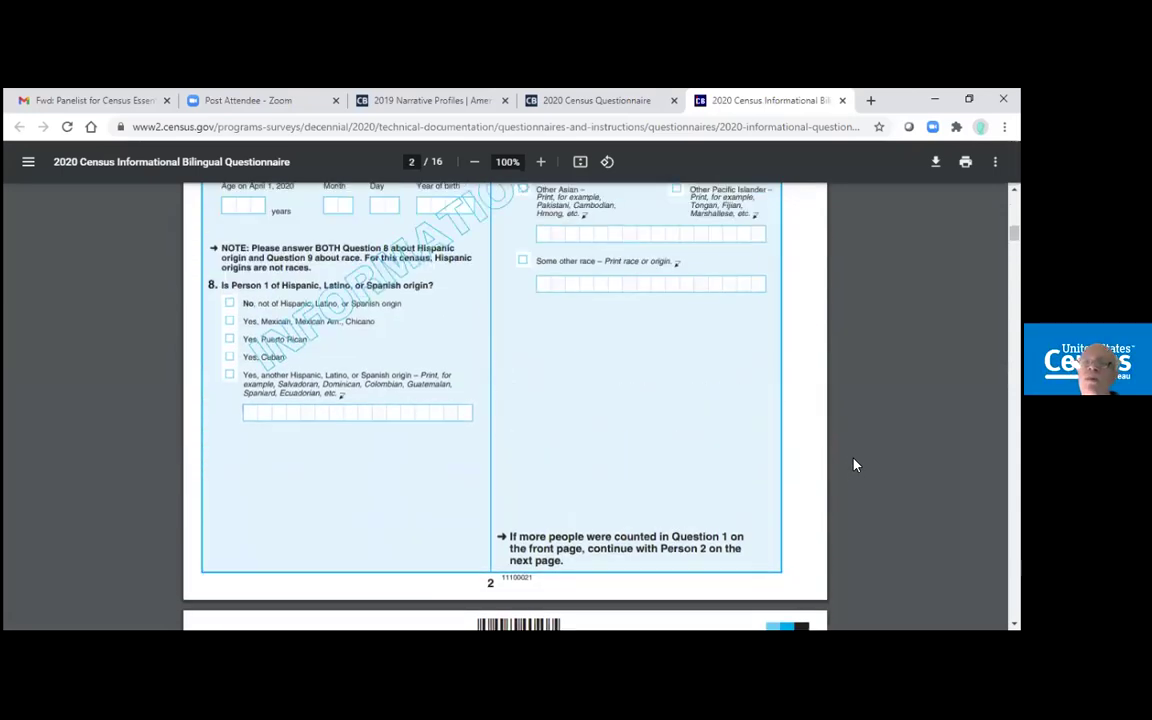
pyautogui.scroll(8, 855, 465)
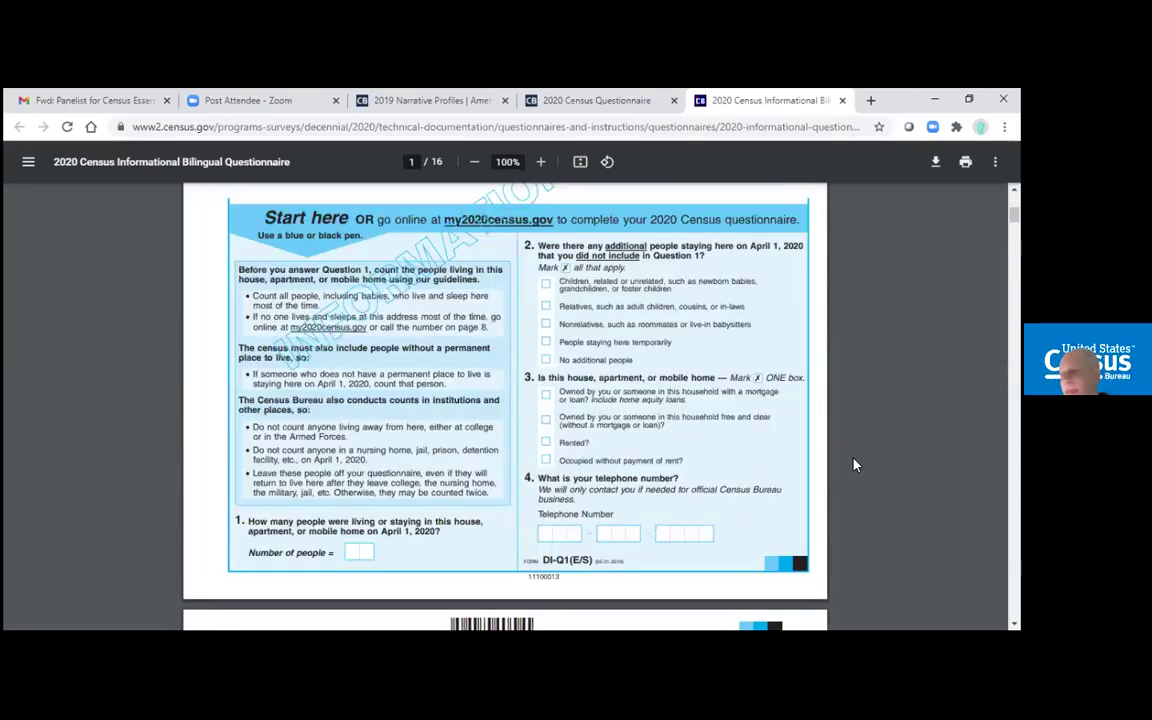